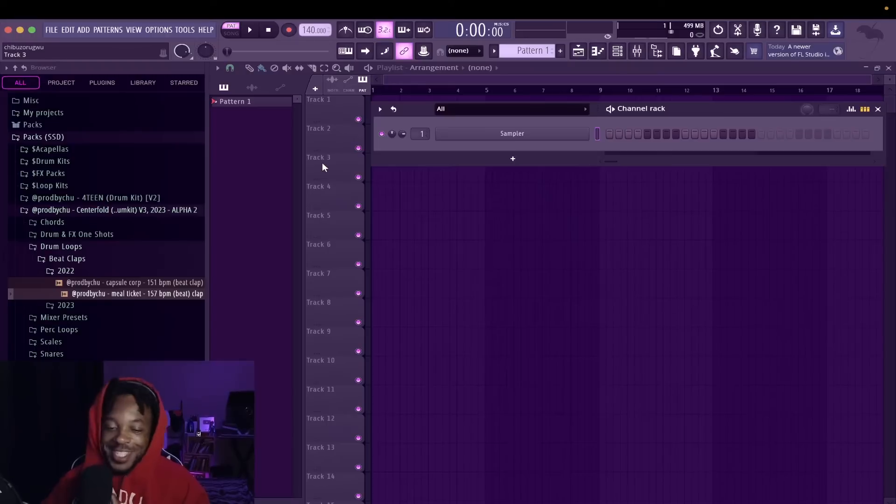
Replace the Sampler channel with FL Keys and open that channel's piano roll
{"action": "right_click", "coordinate": [513, 133]}
{"action": "mouse_move", "coordinate": [639, 226]}
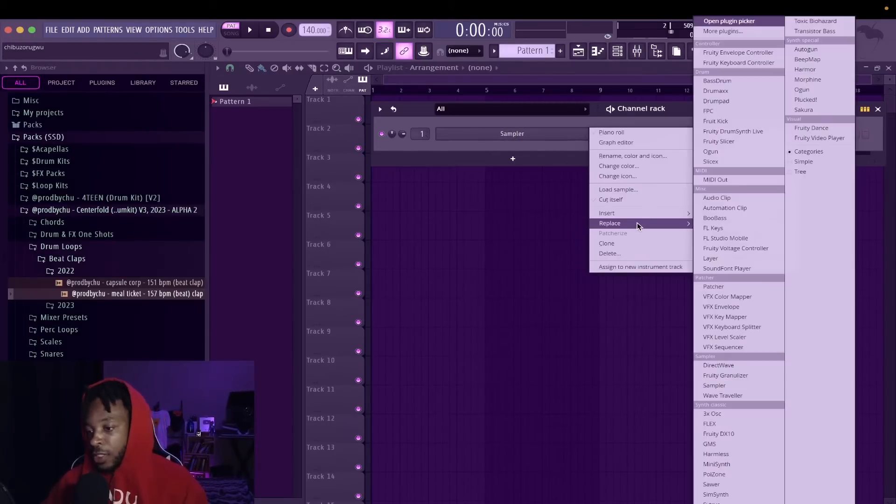
{"action": "left_click", "coordinate": [483, 131]}
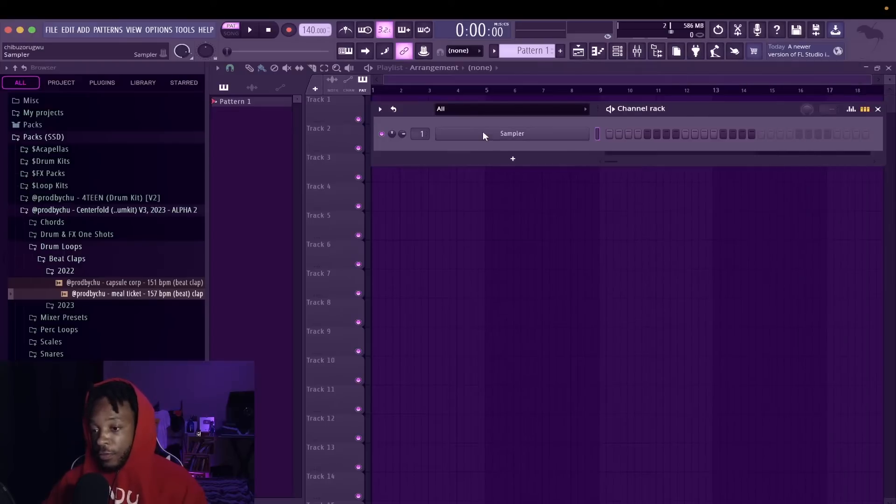
{"action": "right_click", "coordinate": [483, 132]}
{"action": "mouse_move", "coordinate": [623, 222]}
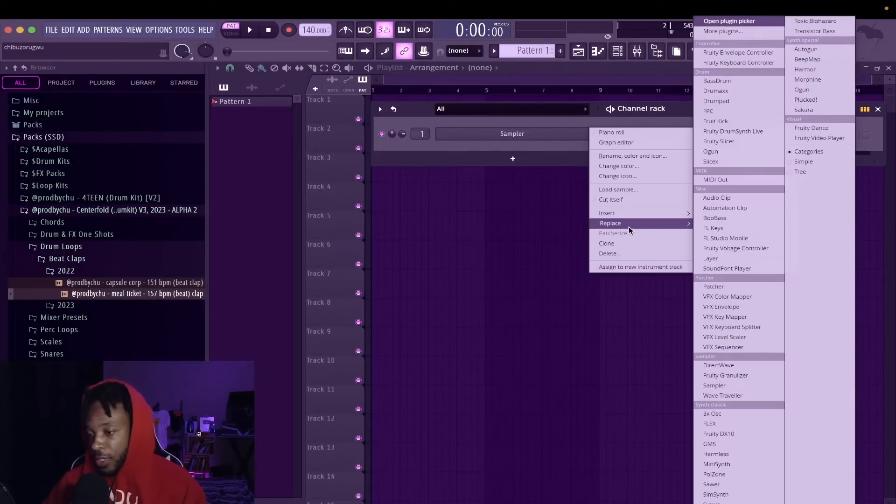
{"action": "left_click", "coordinate": [719, 229]}
{"action": "right_click", "coordinate": [561, 134]}
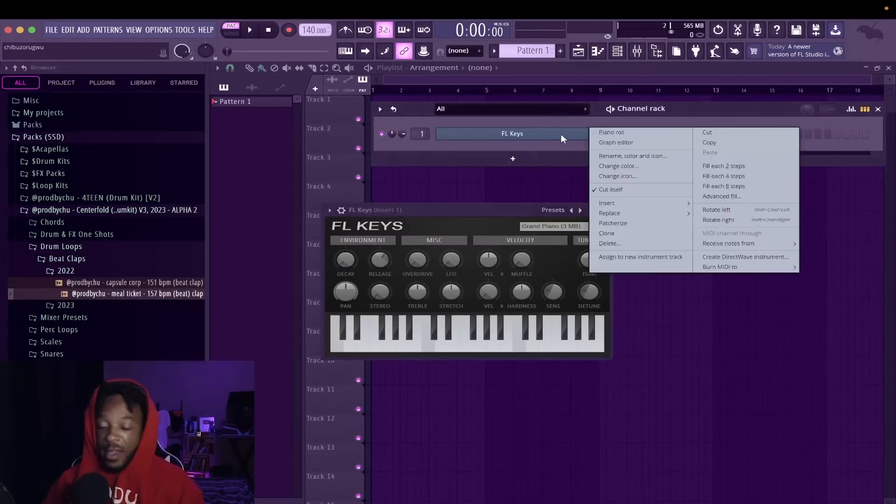
{"action": "left_click", "coordinate": [642, 133]}
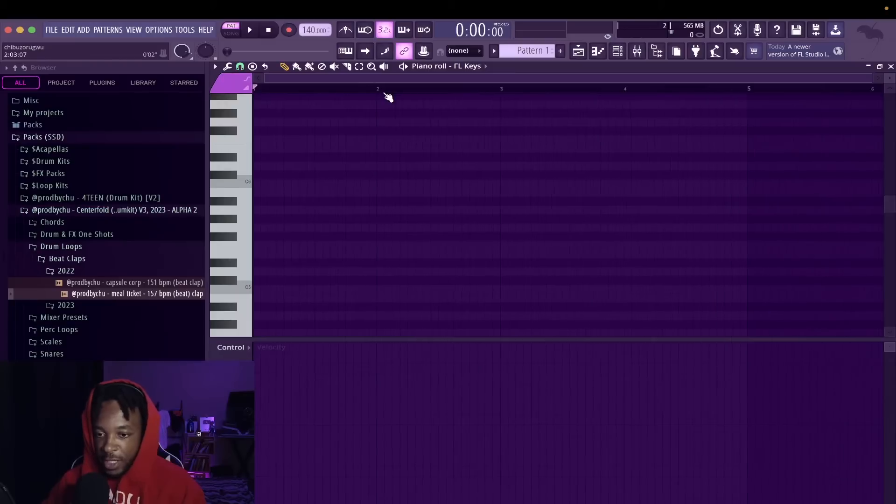
Draw sustained C3, C4 and C5 notes over nearly two bars, plus short D#4 and D4 notes at the start of bar 1
{"action": "scroll", "coordinate": [273, 328], "scroll_direction": "down", "scroll_amount": 3}
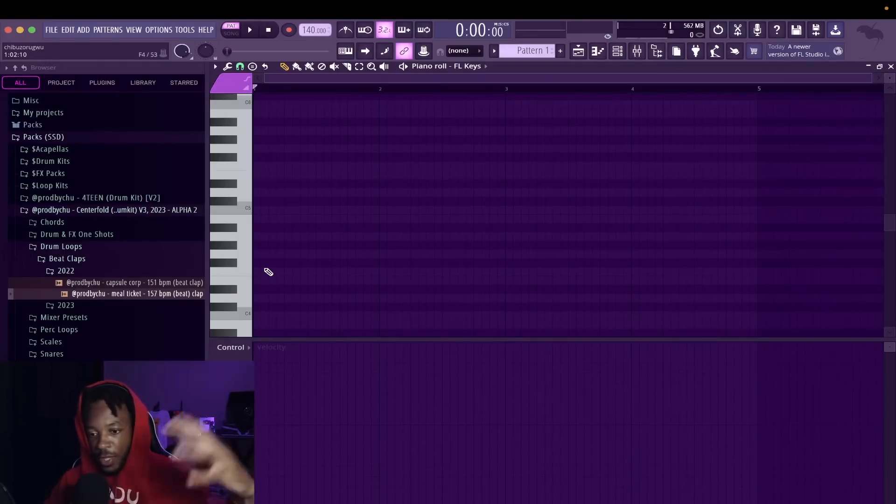
{"action": "left_click", "coordinate": [269, 318]}
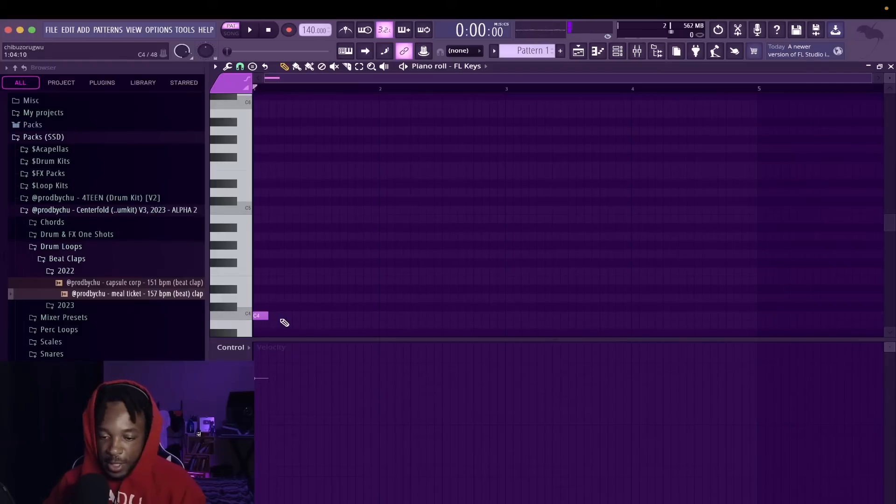
{"action": "left_click_drag", "start_coordinate": [270, 316], "coordinate": [498, 316]}
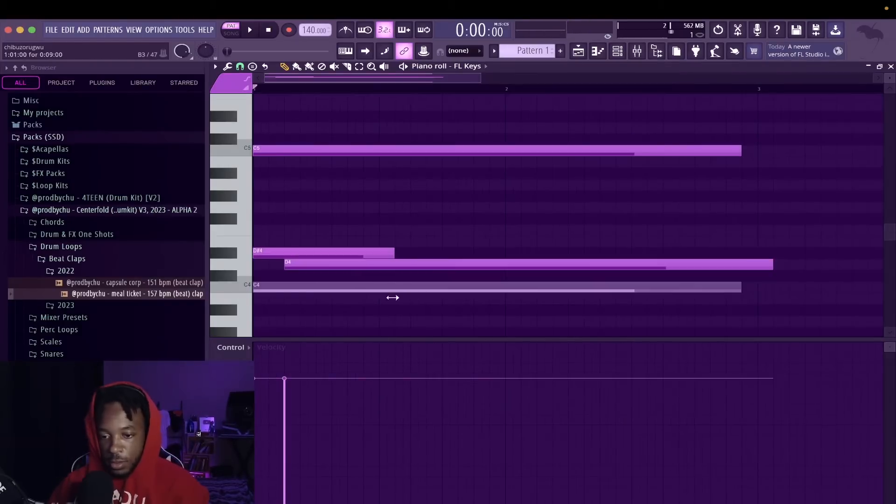
{"action": "left_click_drag", "start_coordinate": [394, 252], "coordinate": [285, 253]}
{"action": "left_click_drag", "start_coordinate": [773, 265], "coordinate": [311, 269]}
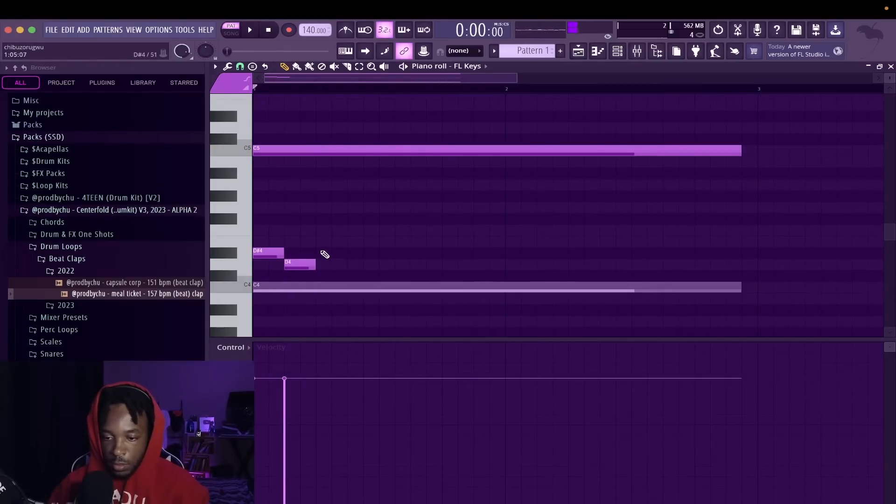
Add another short D#4 and D4 pair right after the first pair and play the pattern back
{"action": "left_click", "coordinate": [321, 253]}
{"action": "left_click", "coordinate": [368, 265]}
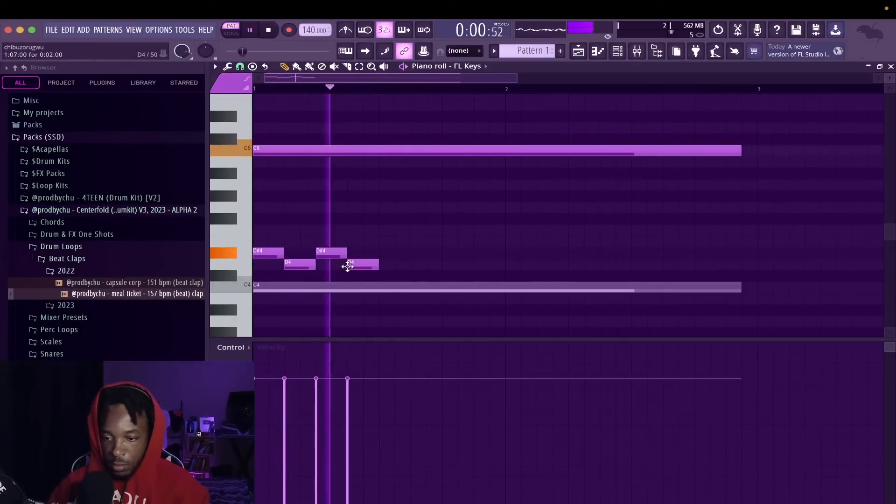
{"action": "key", "text": "space"}
{"action": "key", "text": "space"}
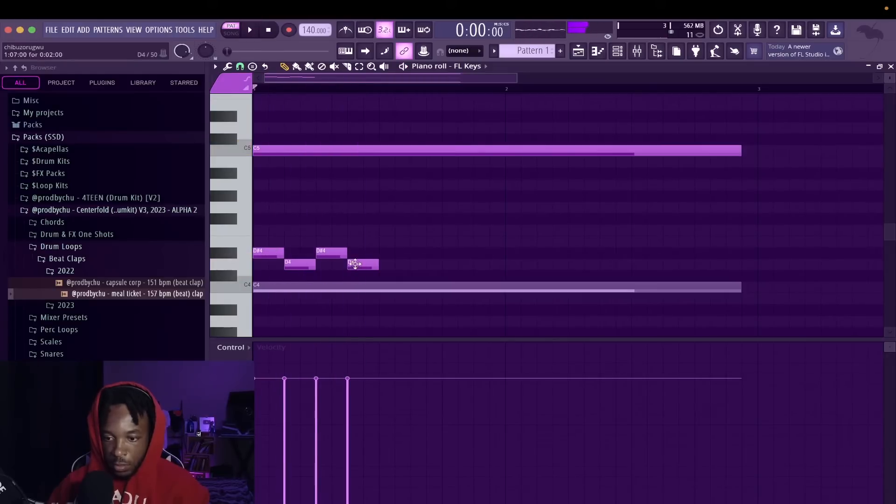
Complete the bar 1 melody with short D#4, D4, F4 and D4 notes, auditioning the pattern along the way
{"action": "left_click", "coordinate": [384, 254]}
{"action": "left_click", "coordinate": [414, 265]}
{"action": "mouse_move", "coordinate": [444, 219]}
{"action": "left_mouse_down"}
{"action": "mouse_move", "coordinate": [442, 242]}
{"action": "mouse_move", "coordinate": [443, 230]}
{"action": "left_mouse_up"}
{"action": "key", "text": "space"}
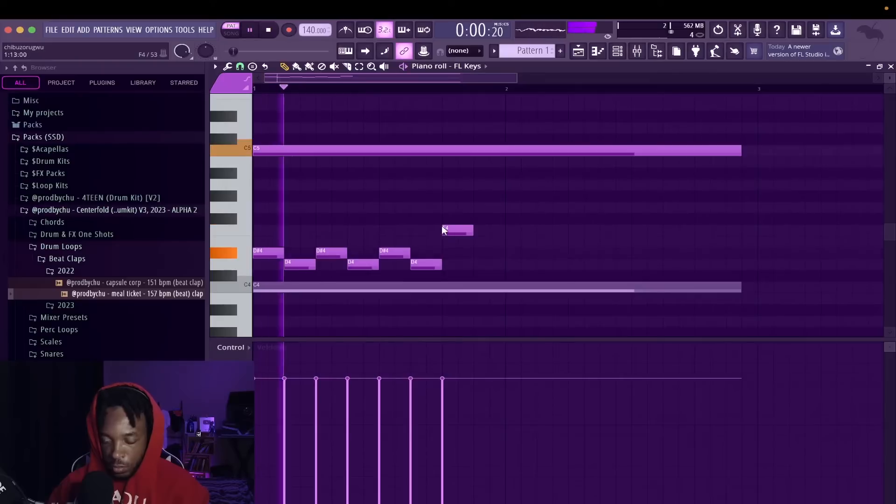
{"action": "key", "text": "space"}
{"action": "left_click", "coordinate": [477, 263]}
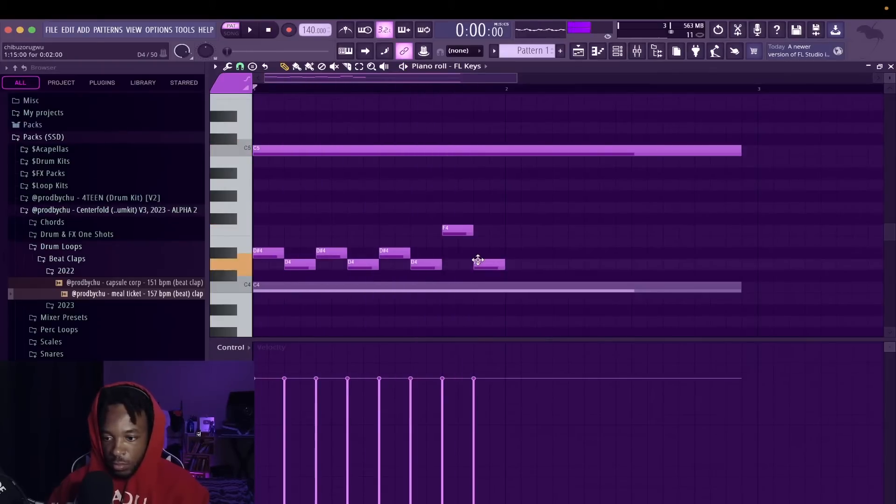
{"action": "key", "text": "space"}
{"action": "key", "text": "space"}
Slice the sustained C notes vertically at the start of bar 2 and play the pattern back
{"action": "key", "text": "c"}
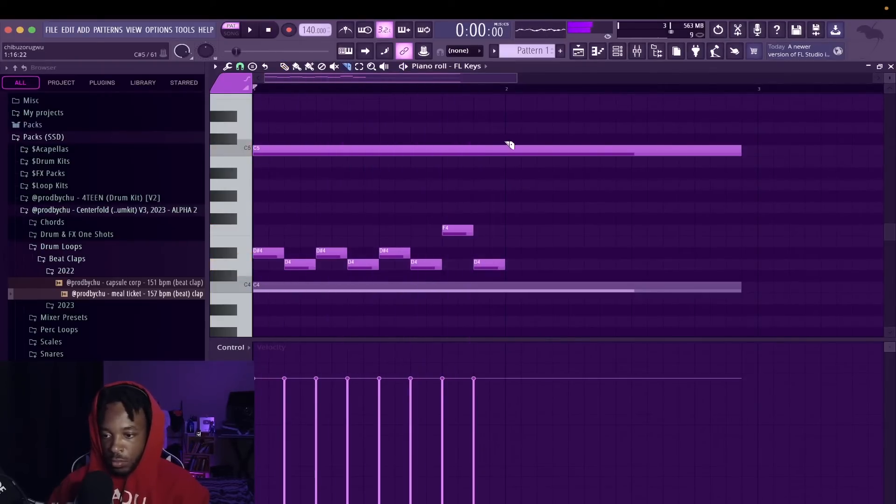
{"action": "left_click_drag", "start_coordinate": [505, 140], "coordinate": [506, 362]}
{"action": "key", "text": "space"}
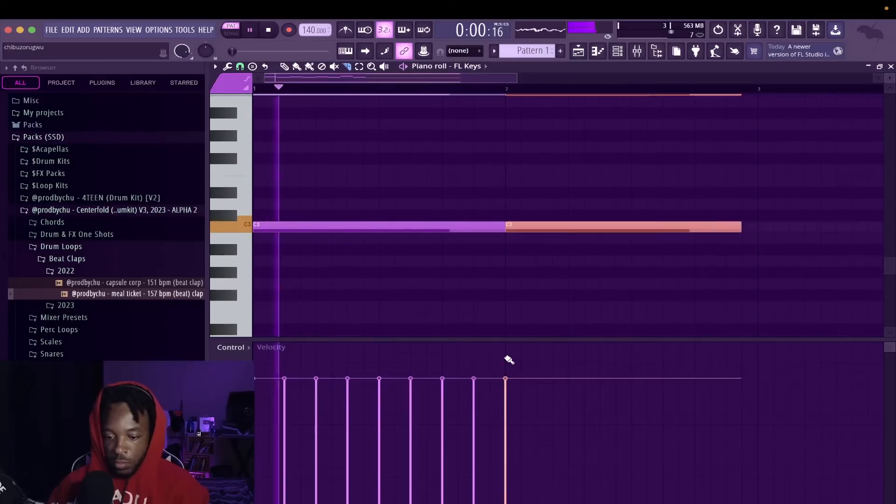
{"action": "scroll", "coordinate": [505, 358], "scroll_direction": "down", "scroll_amount": 2}
{"action": "key", "text": "r"}
{"action": "key", "text": "Escape"}
{"action": "key", "text": "space"}
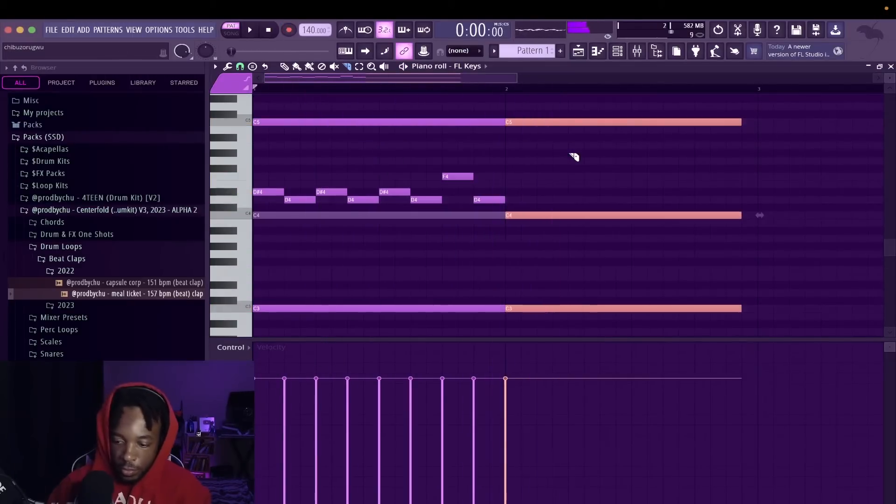
Delete the C4 segment in bar 2 while auditioning the pattern
{"action": "key", "text": "space"}
{"action": "right_click", "coordinate": [536, 216]}
{"action": "key", "text": "space"}
{"action": "right_click", "coordinate": [525, 232]}
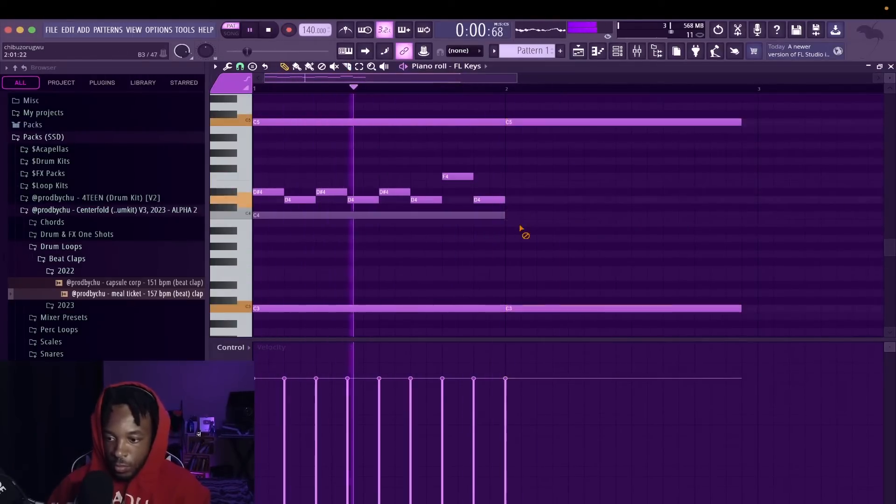
{"action": "key", "text": "space"}
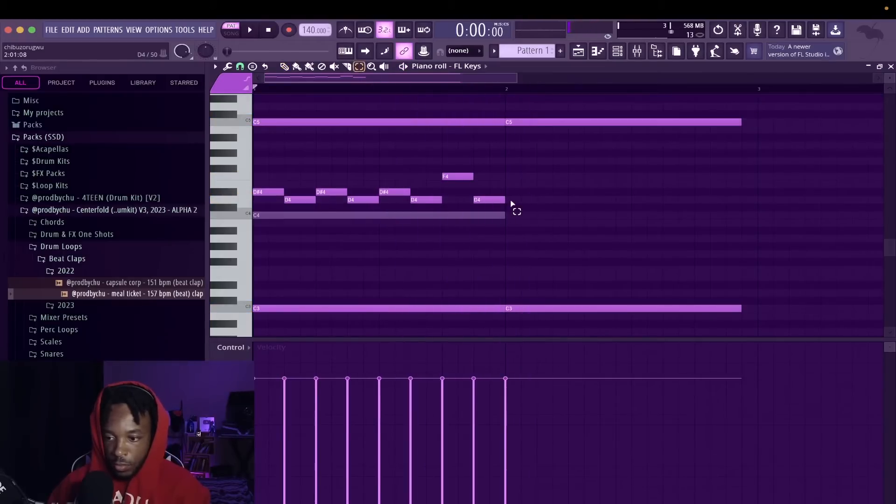
Duplicate bar 1's short melody notes and C4 note into bar 2, deselect them and listen to the result
{"action": "left_click_drag", "start_coordinate": [521, 223], "coordinate": [134, 164]}
{"action": "key", "text": "ctrl+b"}
{"action": "key", "text": "space"}
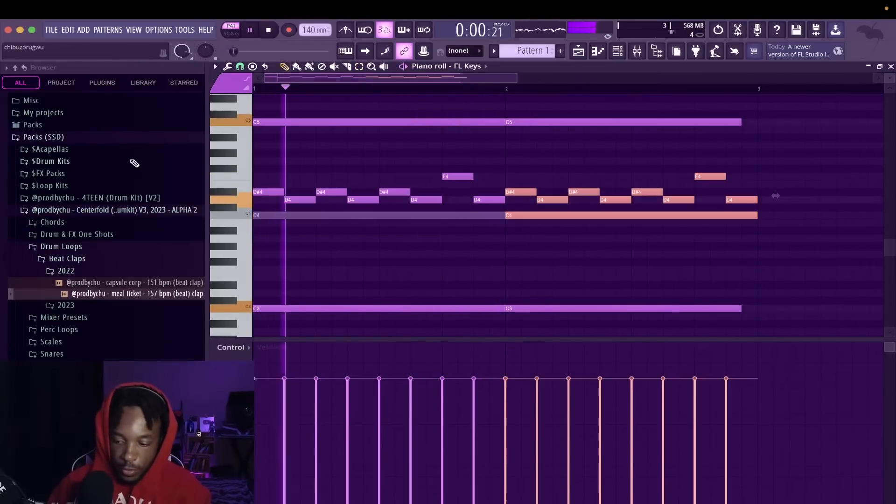
{"action": "left_click", "coordinate": [364, 230], "text": "ctrl"}
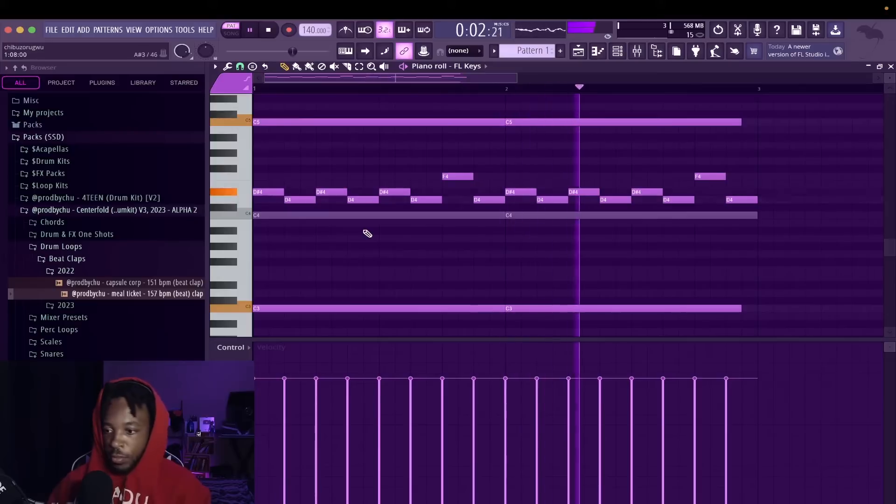
{"action": "key", "text": "space"}
Replace the F4 note near the end of bar 2 with a G4 note, trying E4 and A4 on the way
{"action": "left_click", "coordinate": [702, 181]}
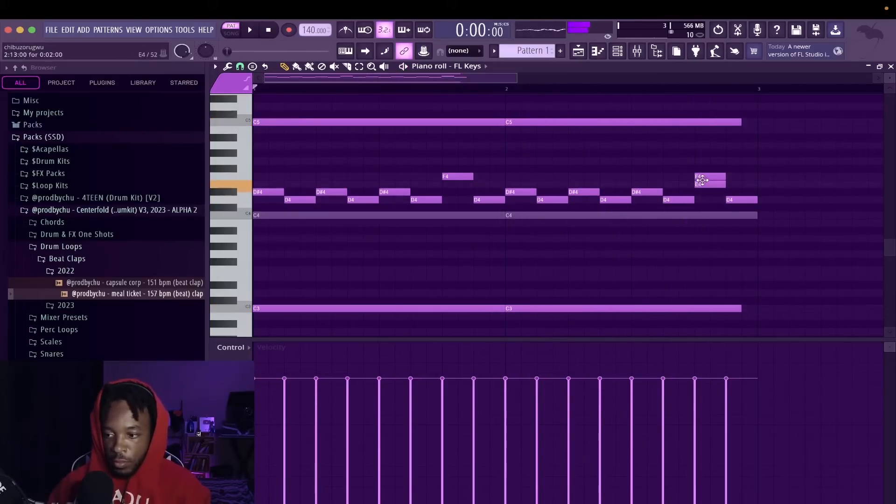
{"action": "right_click", "coordinate": [707, 178]}
{"action": "key", "text": "space"}
{"action": "key", "text": "space"}
{"action": "right_click", "coordinate": [707, 185]}
{"action": "key", "text": "space"}
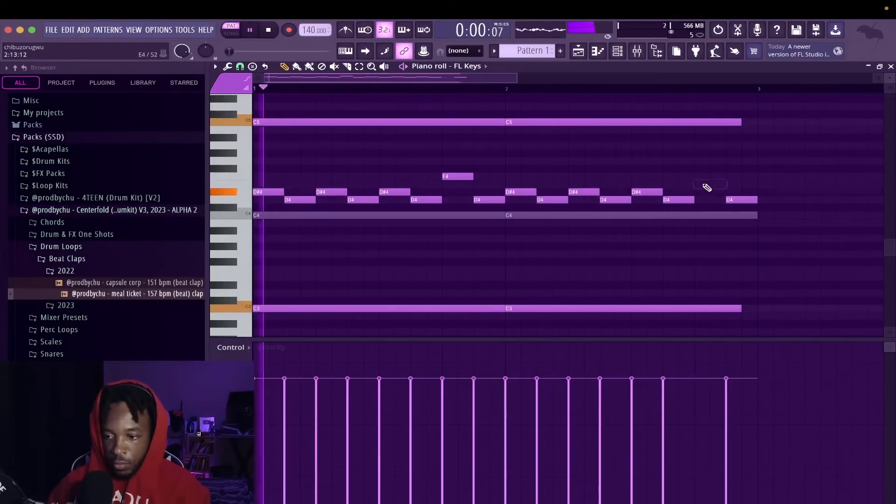
{"action": "left_click", "coordinate": [708, 146]}
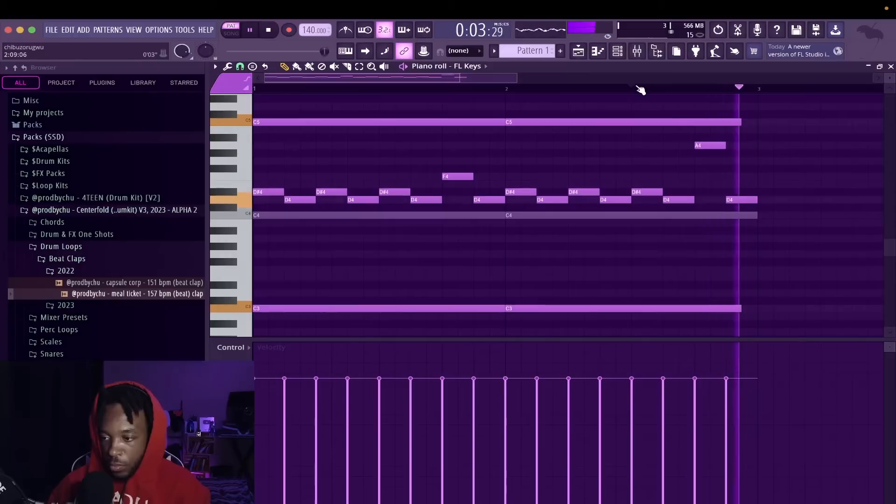
{"action": "mouse_move", "coordinate": [704, 145]}
{"action": "left_mouse_down"}
{"action": "mouse_move", "coordinate": [704, 167]}
{"action": "mouse_move", "coordinate": [704, 158]}
{"action": "left_mouse_up"}
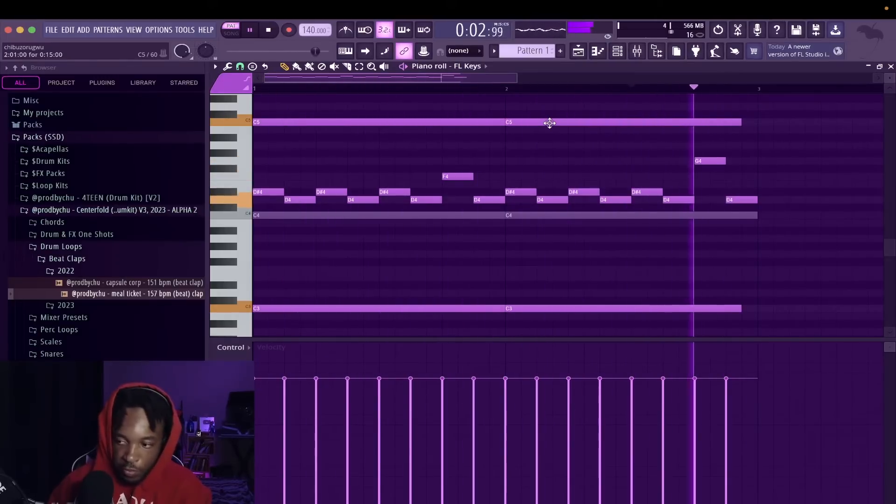
Stop playback and delete all notes from the FL Keys pattern
{"action": "key", "text": "space"}
{"action": "scroll", "coordinate": [574, 152], "scroll_direction": "down", "scroll_amount": 2}
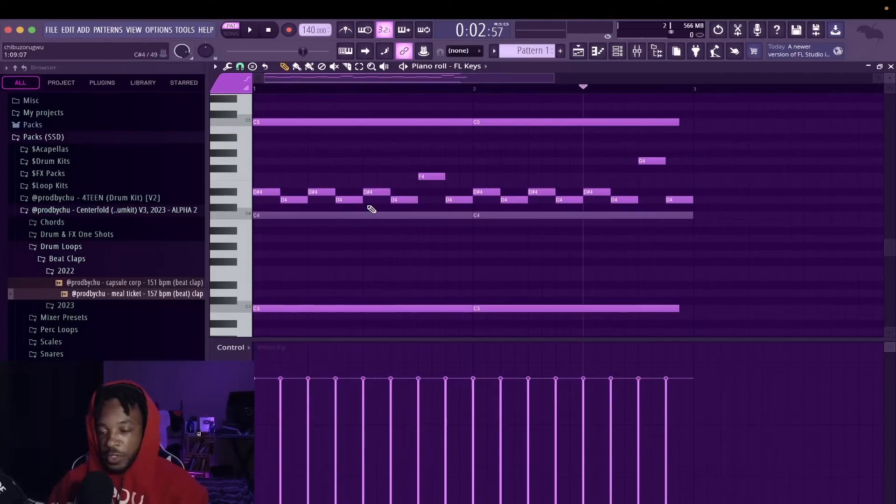
{"action": "key", "text": "super+a"}
{"action": "key", "text": "Delete"}
Draw sustained F#3 and C#4 notes spanning bars 1 and 2 and play them back
{"action": "left_click_drag", "start_coordinate": [283, 262], "coordinate": [700, 260]}
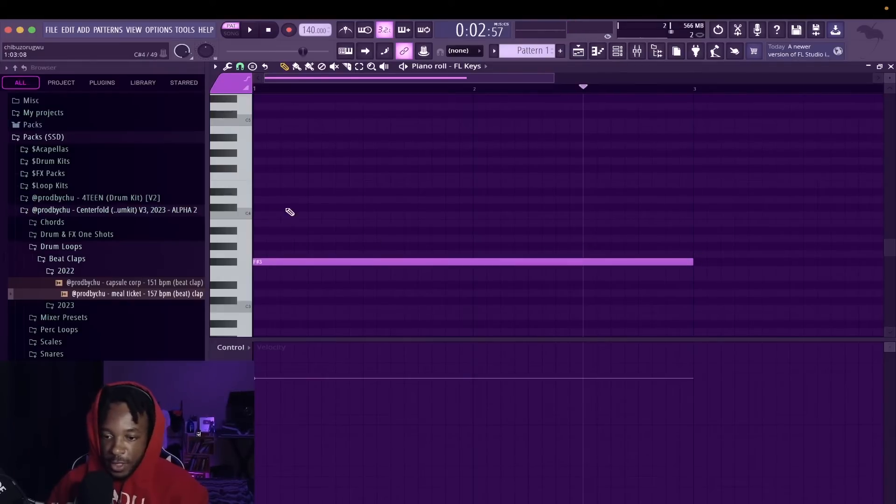
{"action": "left_click", "coordinate": [281, 200]}
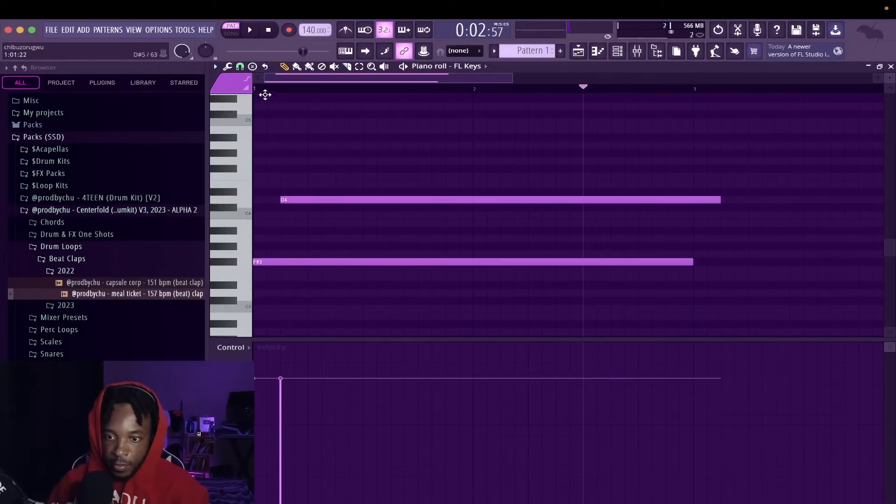
{"action": "left_click_drag", "start_coordinate": [335, 201], "coordinate": [275, 205]}
{"action": "key", "text": "space"}
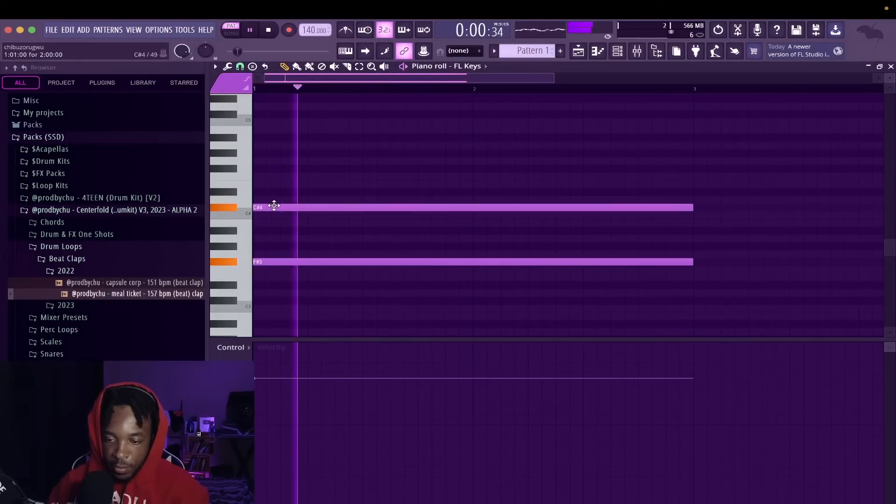
{"action": "key", "text": "space"}
Layer short F#3, D4, F#3 and F#3 notes in succession from step 3 of bar 1 and audition them
{"action": "key", "text": "space"}
{"action": "key", "text": "space"}
{"action": "left_click_drag", "start_coordinate": [365, 246], "coordinate": [366, 264]}
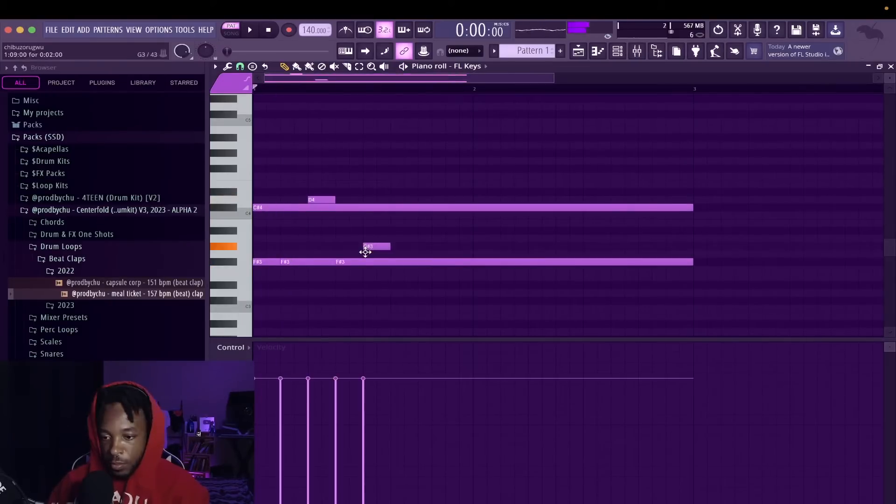
{"action": "key", "text": "space"}
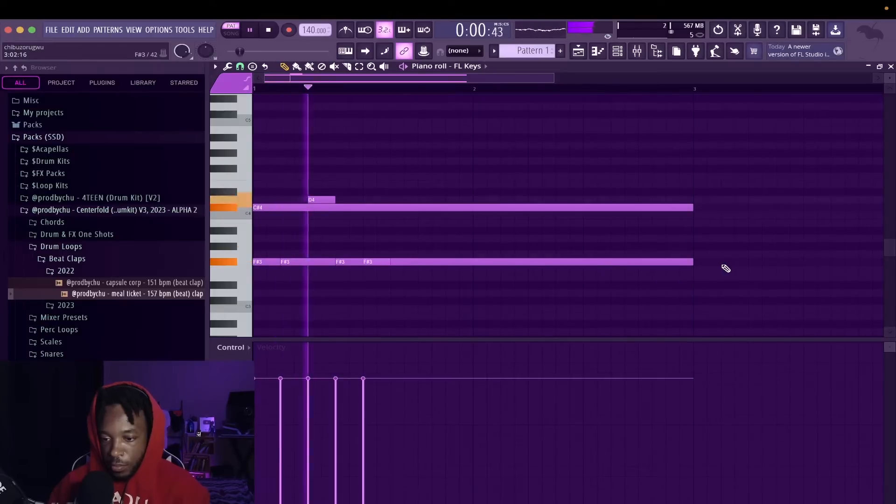
{"action": "key", "text": "space"}
Shorten the two-bar F#3 note so it ends within bar 1 and play the pattern back
{"action": "left_click_drag", "start_coordinate": [692, 262], "coordinate": [358, 261]}
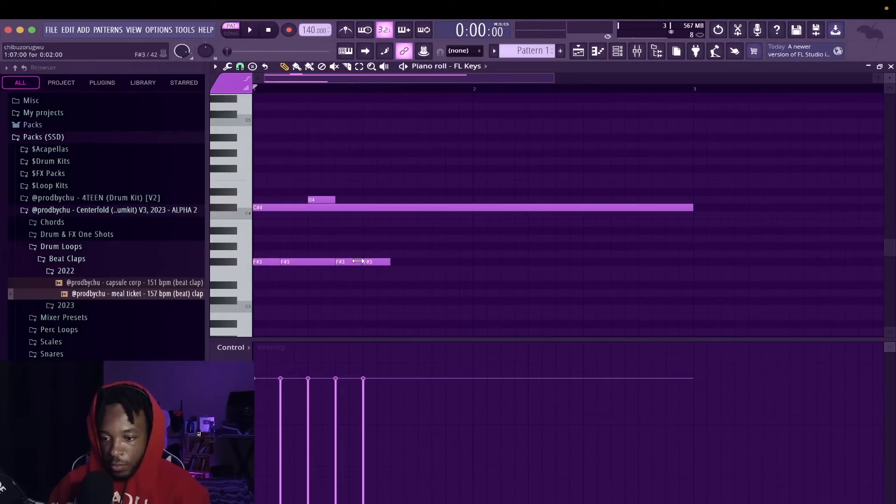
{"action": "key", "text": "space"}
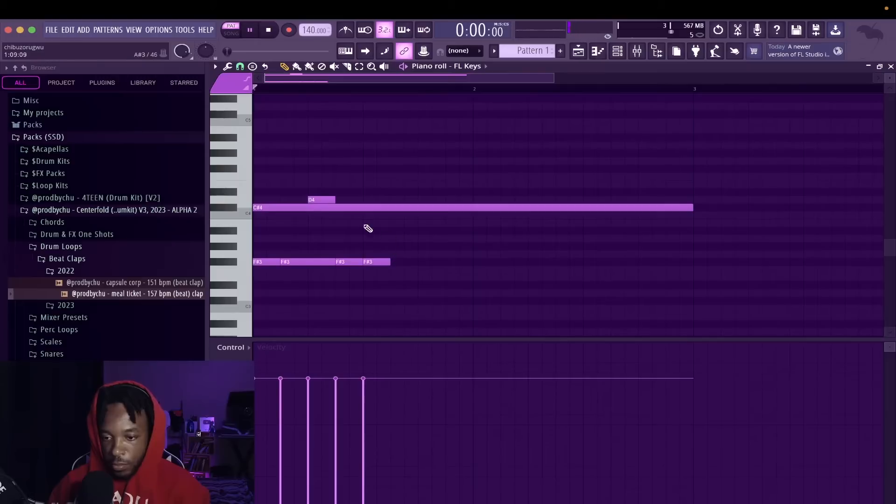
{"action": "key", "text": "space"}
Add a short D4 at step 13 and short F#3 notes at steps 11 and 13 of bar 1, auditioning each addition
{"action": "left_click", "coordinate": [418, 200]}
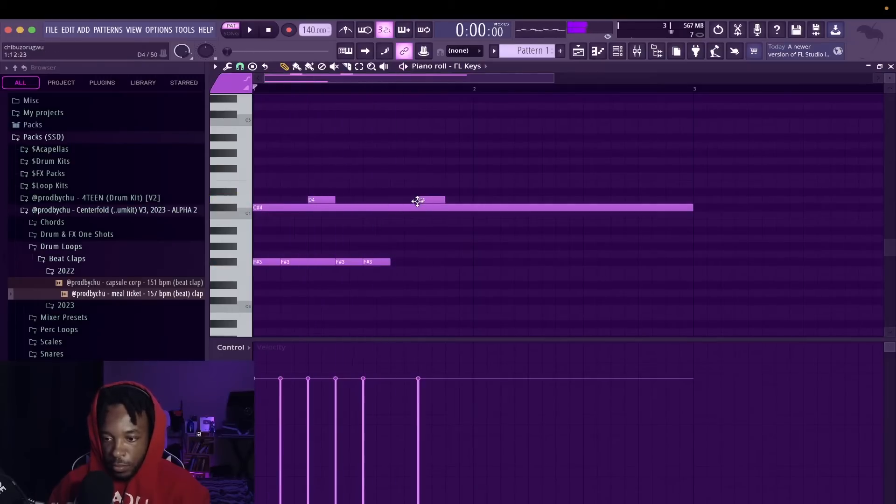
{"action": "key", "text": "space"}
{"action": "key", "text": "space"}
{"action": "left_click", "coordinate": [392, 262]}
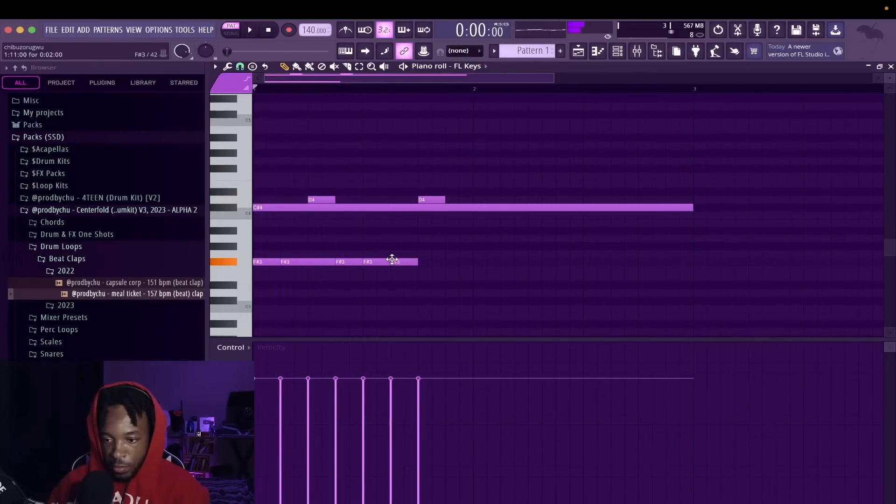
{"action": "key", "text": "space"}
{"action": "key", "text": "space"}
{"action": "left_click", "coordinate": [422, 262]}
{"action": "key", "text": "space"}
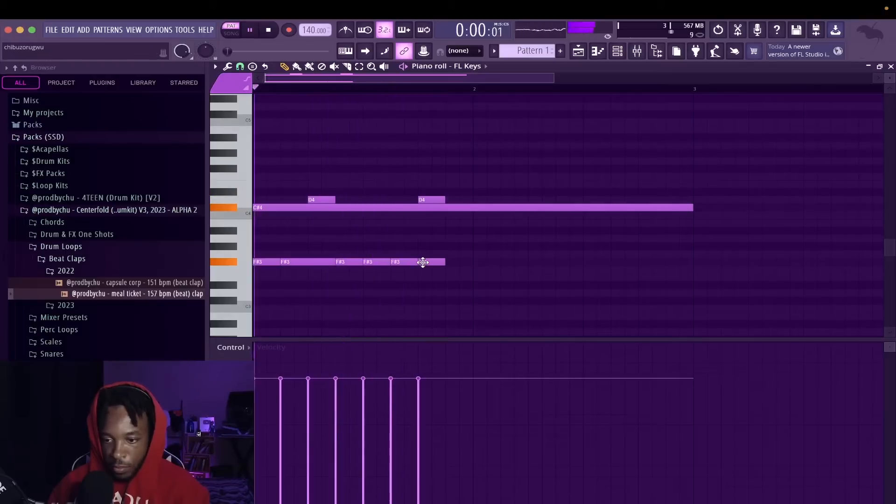
Split the sustained C#4 note at step 9 of bar 1 and play the pattern back
{"action": "key", "text": "space"}
{"action": "key", "text": "space"}
{"action": "key", "text": "c"}
{"action": "key", "text": "space"}
{"action": "left_click_drag", "start_coordinate": [364, 202], "coordinate": [363, 217]}
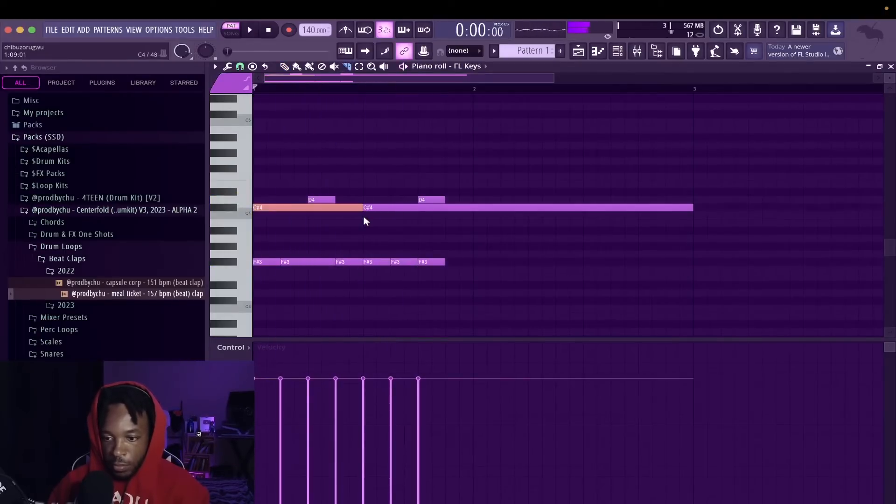
{"action": "key", "text": "space"}
{"action": "key", "text": "space"}
{"action": "key", "text": "p"}
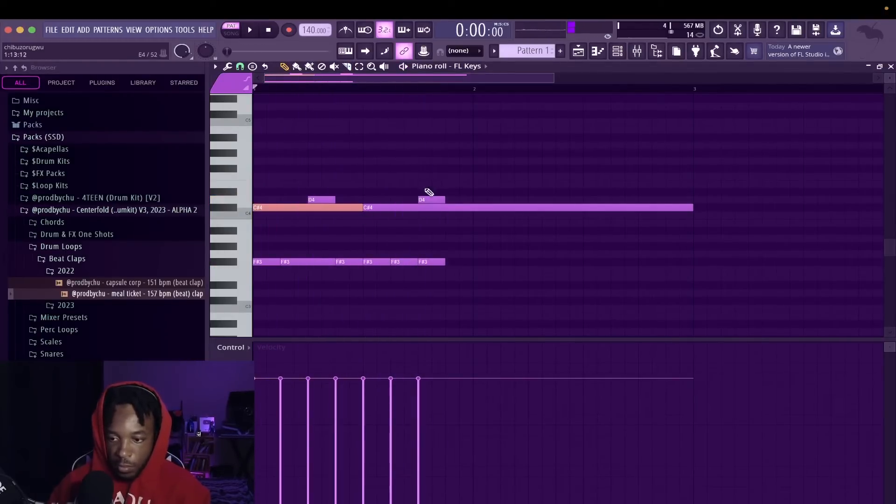
Replace the D4 and F#3 at step 13 with a short G3, add C#3 at step 15, and trim the second C#4 to the end of bar 1
{"action": "left_click", "coordinate": [423, 199]}
{"action": "key", "text": "space"}
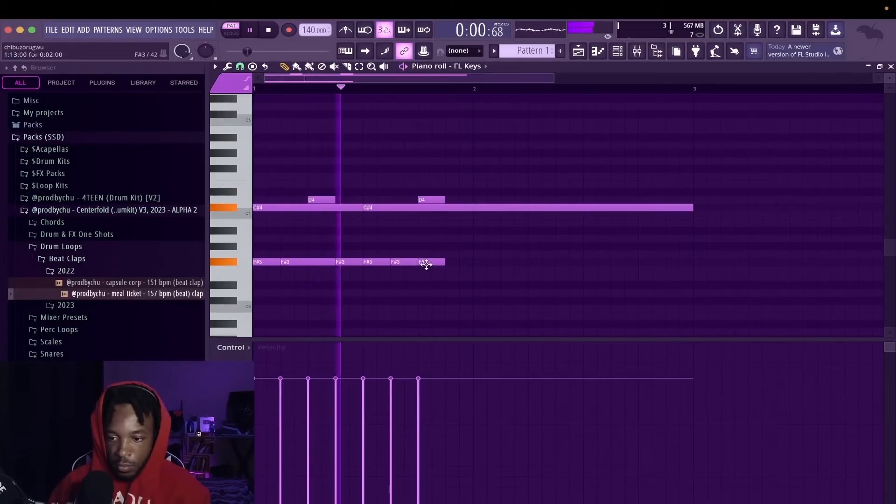
{"action": "key", "text": "space"}
{"action": "left_click", "coordinate": [418, 254]}
{"action": "key", "text": "space"}
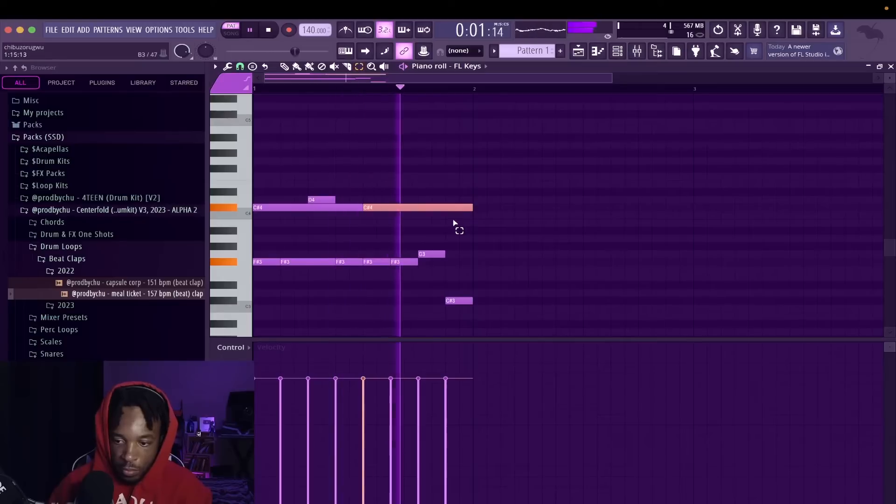
Duplicate the two C#4 notes and the D4 one octave higher during playback
{"action": "left_click_drag", "start_coordinate": [458, 225], "coordinate": [219, 175]}
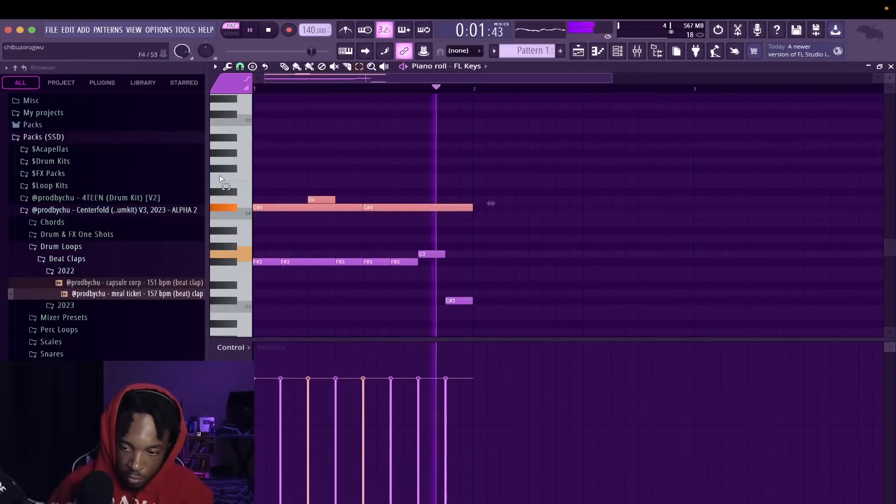
{"action": "key", "text": "super+v"}
{"action": "key", "text": "shift+Left"}
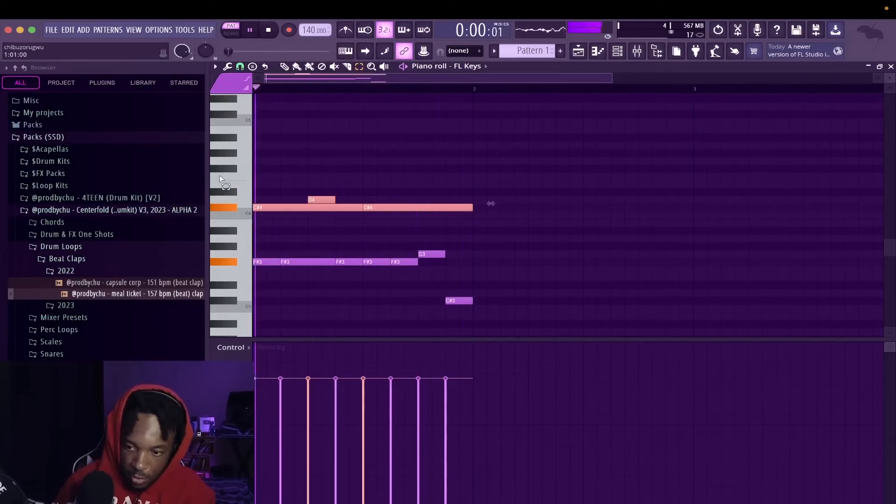
{"action": "key", "text": "super+Up"}
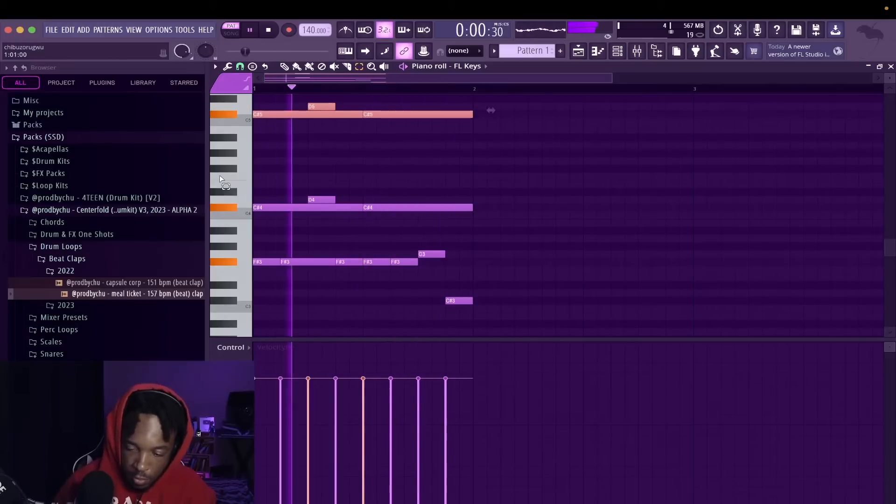
Shorten the octave-up C#5 and D5 copies to one step each and shift them later so they begin at step 7
{"action": "key", "text": "shift+d"}
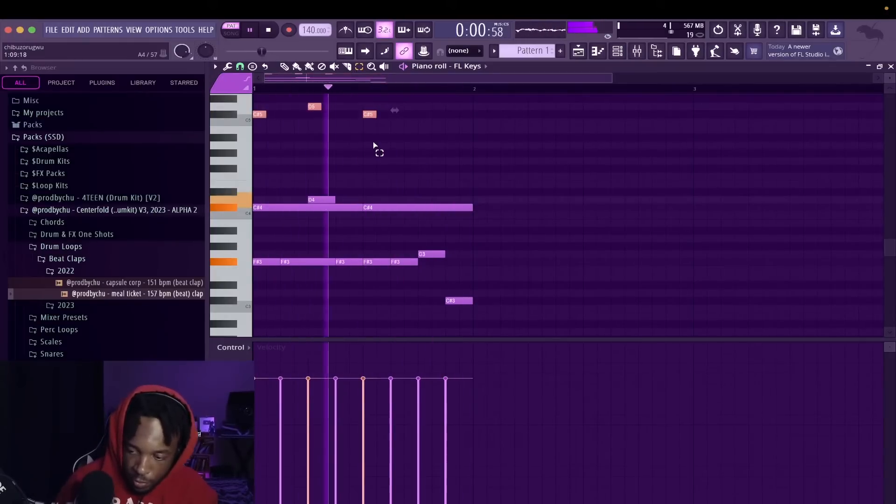
{"action": "key", "text": "shift+Right"}
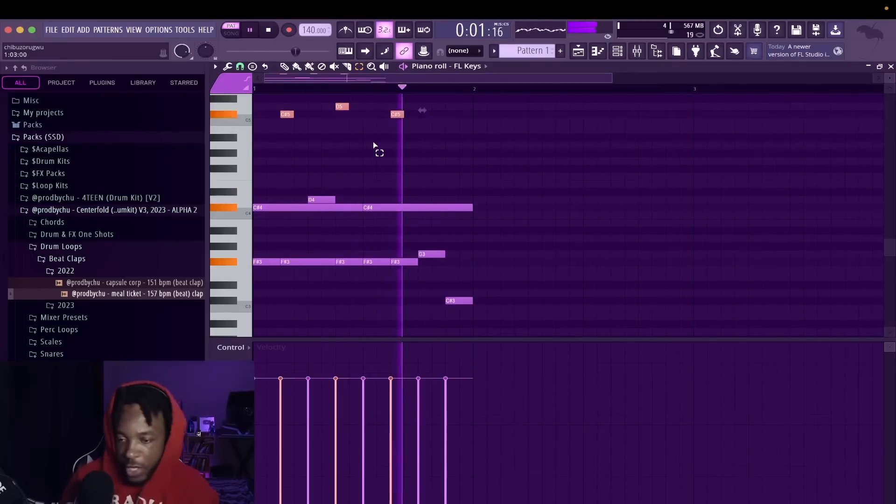
{"action": "key", "text": "shift+Right"}
{"action": "key", "text": "shift+Right"}
{"action": "key", "text": "shift+Right"}
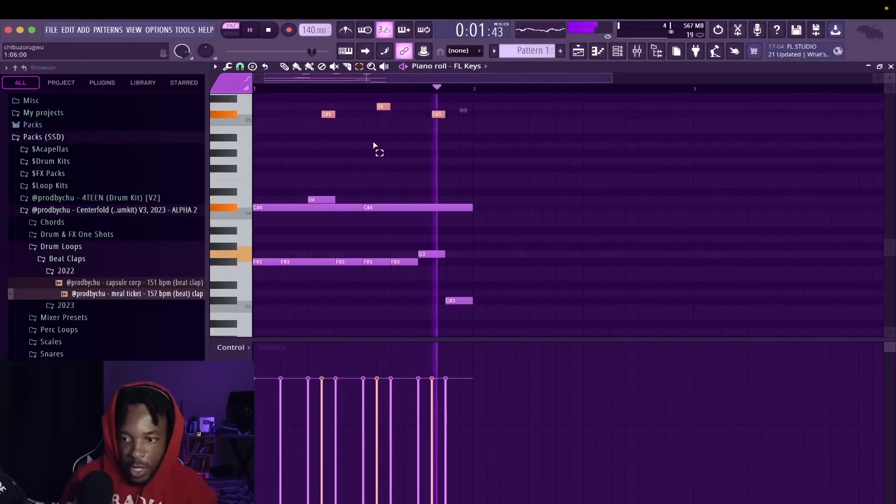
{"action": "key", "text": "shift+Right"}
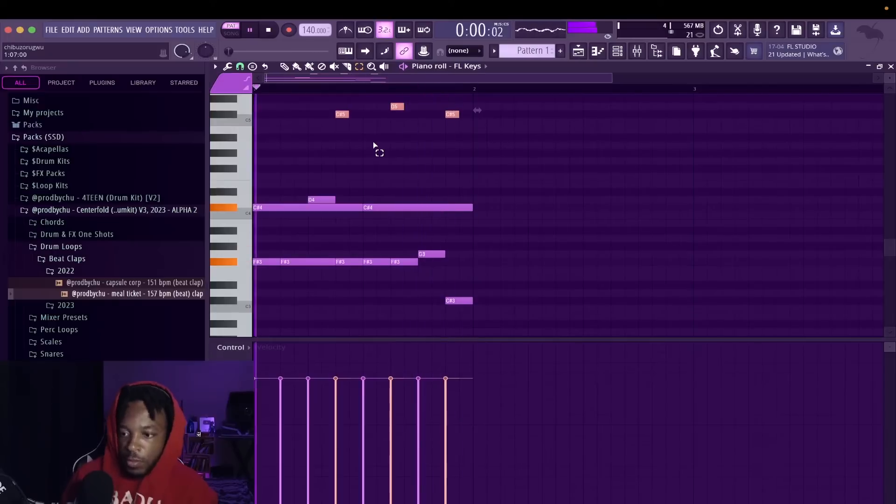
{"action": "key", "text": "space"}
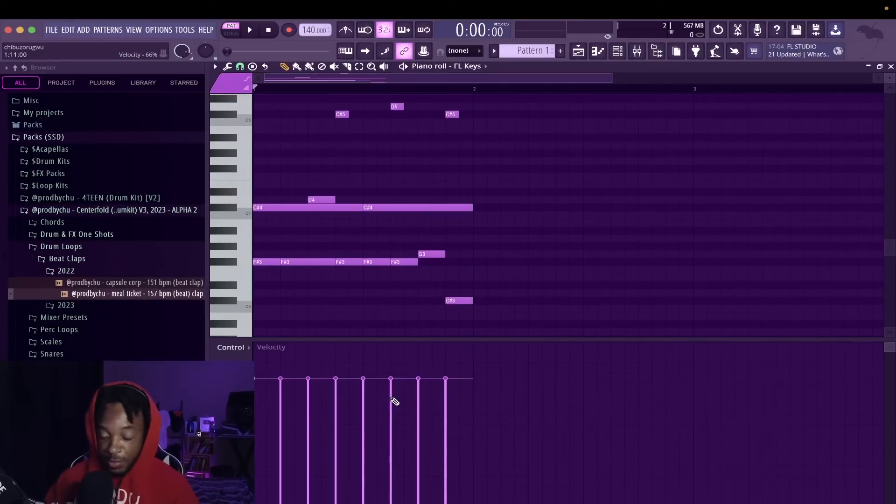
Clear all notes and draw a one-bar chord of B4, D5 and F#5 in bar 1, playing it back
{"action": "key", "text": "ctrl+a"}
{"action": "key", "text": "Delete"}
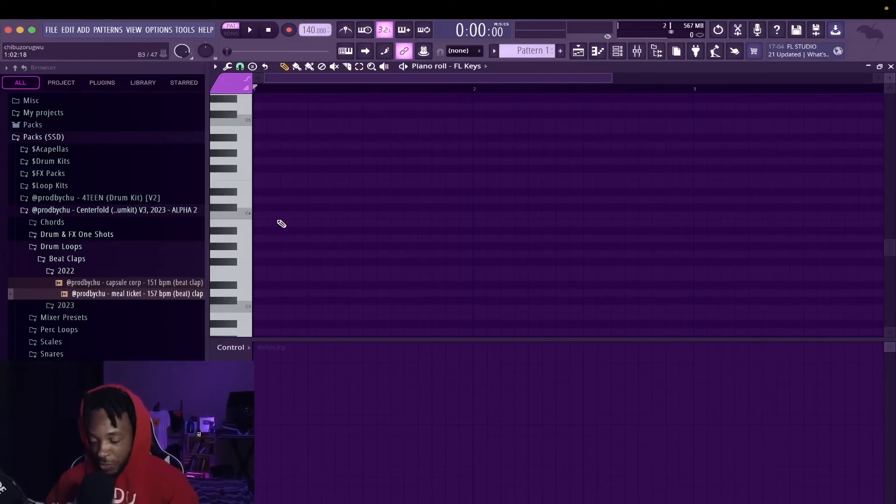
{"action": "scroll", "coordinate": [273, 222], "scroll_direction": "up", "scroll_amount": 5}
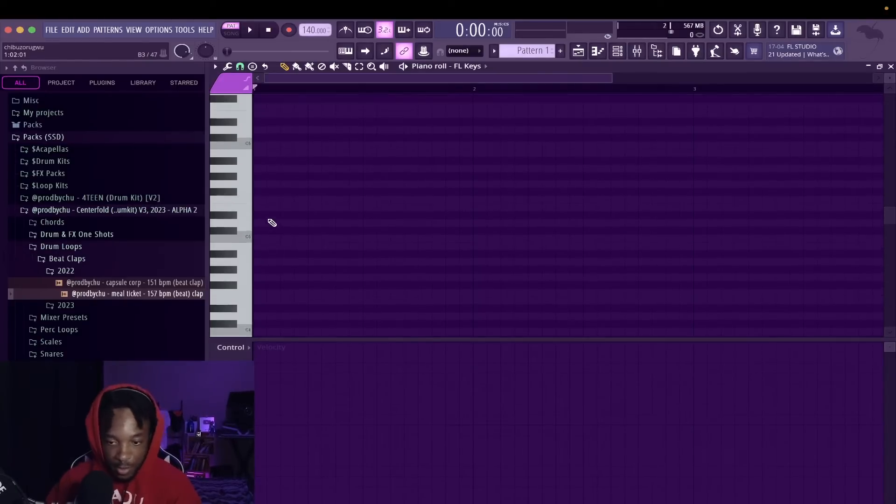
{"action": "left_click", "coordinate": [266, 239]}
{"action": "left_click_drag", "start_coordinate": [266, 239], "coordinate": [471, 243]}
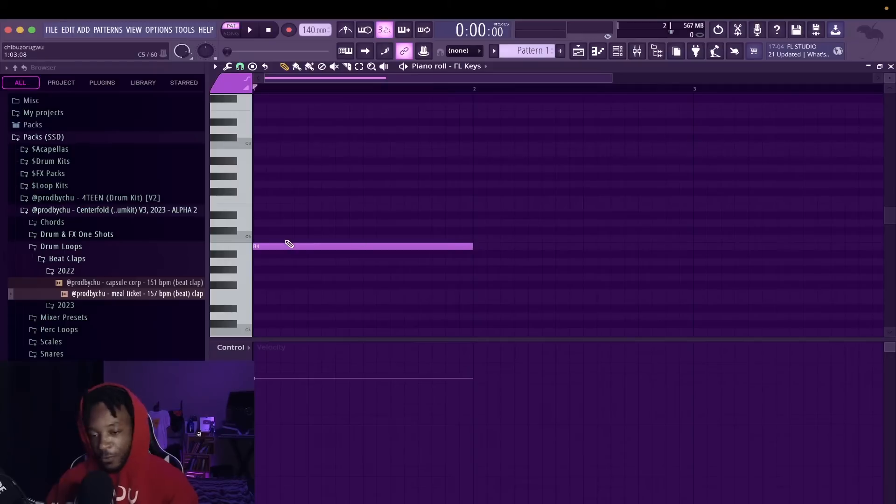
{"action": "left_click_drag", "start_coordinate": [280, 228], "coordinate": [259, 223]}
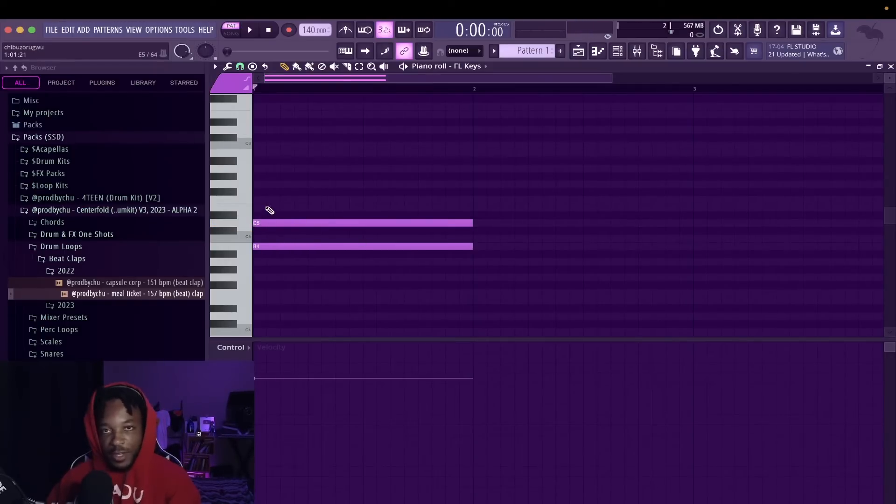
{"action": "left_click_drag", "start_coordinate": [268, 207], "coordinate": [230, 191]}
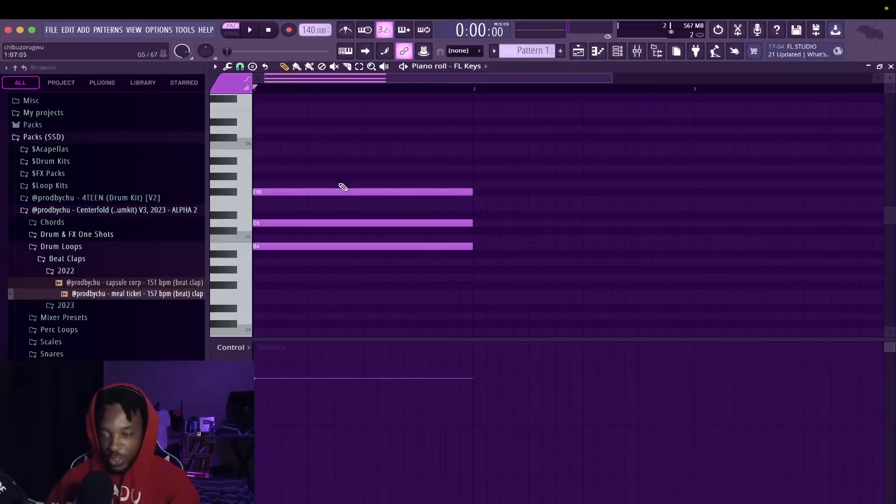
{"action": "key", "text": "space"}
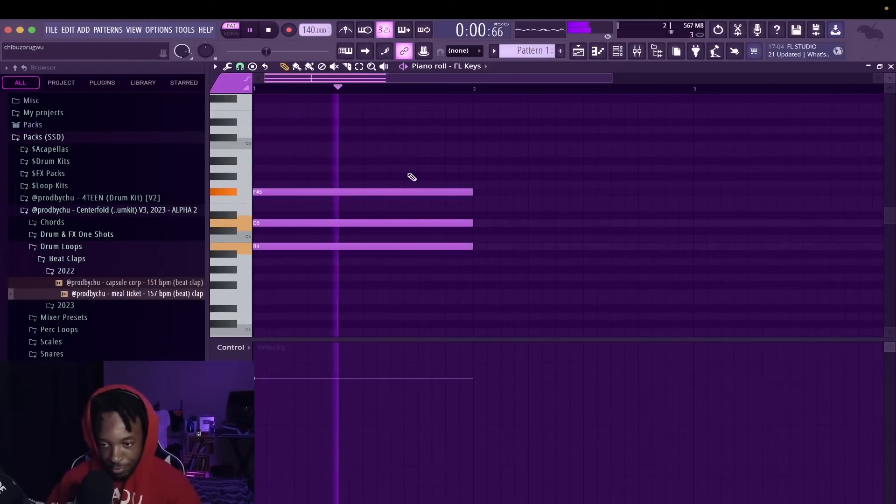
{"action": "key", "text": "space"}
Repeat the B4, D5 and F#5 chord in bar 2 and audition both bars
{"action": "left_click_drag", "start_coordinate": [502, 246], "coordinate": [472, 246]}
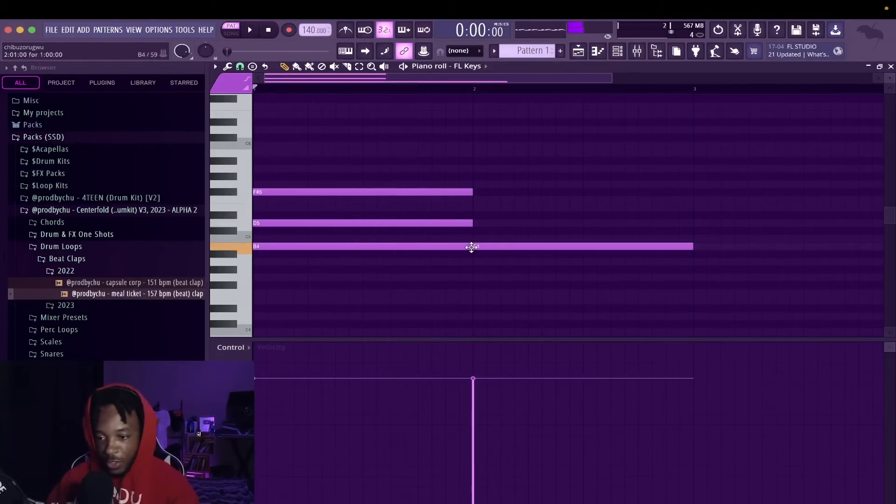
{"action": "left_click", "coordinate": [475, 192]}
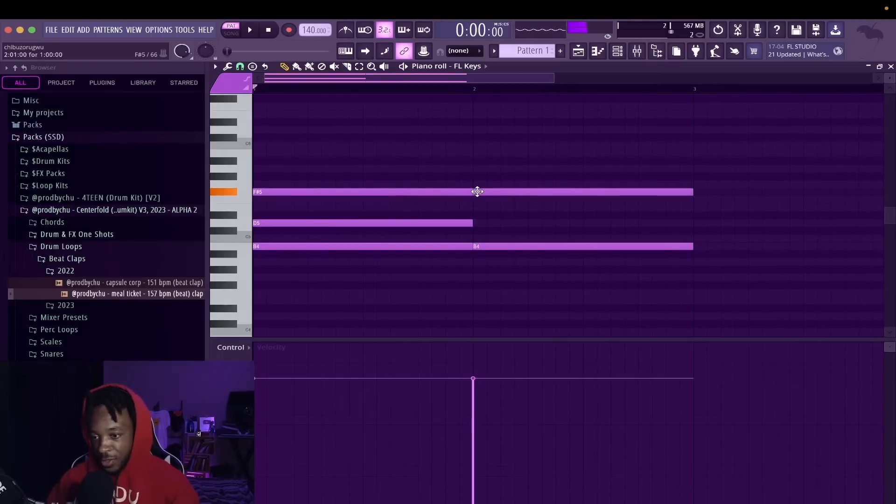
{"action": "left_click", "coordinate": [481, 223]}
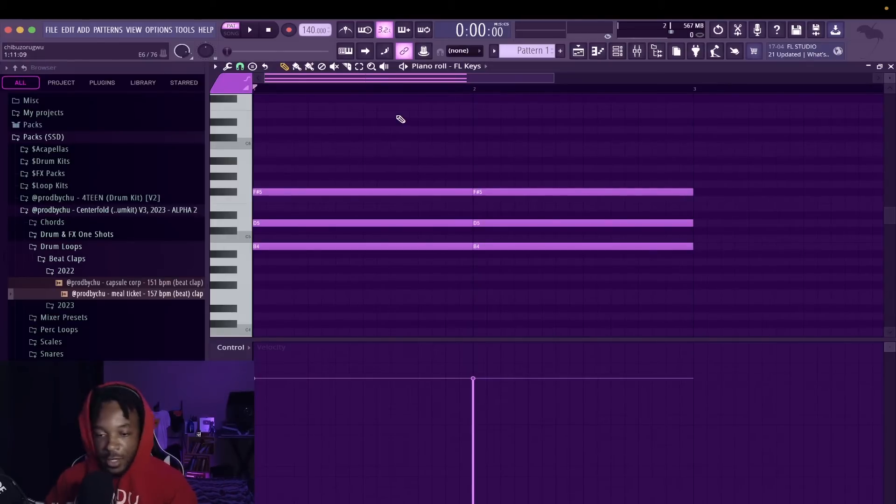
{"action": "key", "text": "space"}
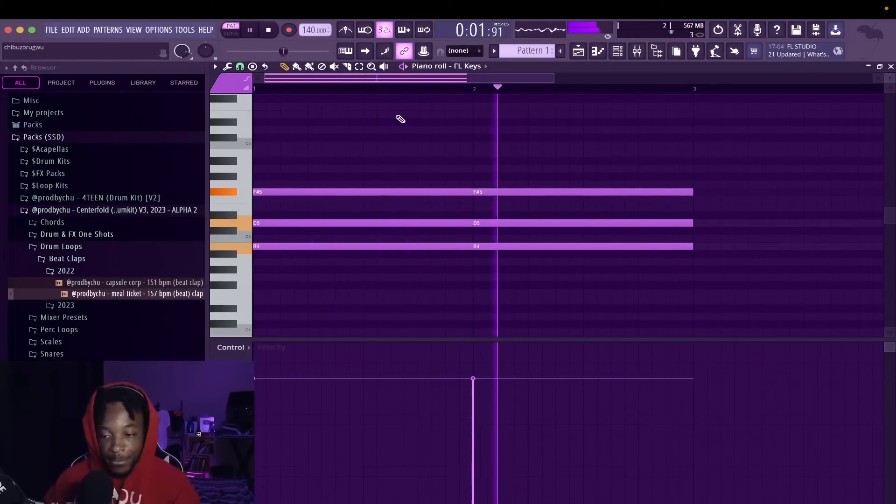
{"action": "key", "text": "space"}
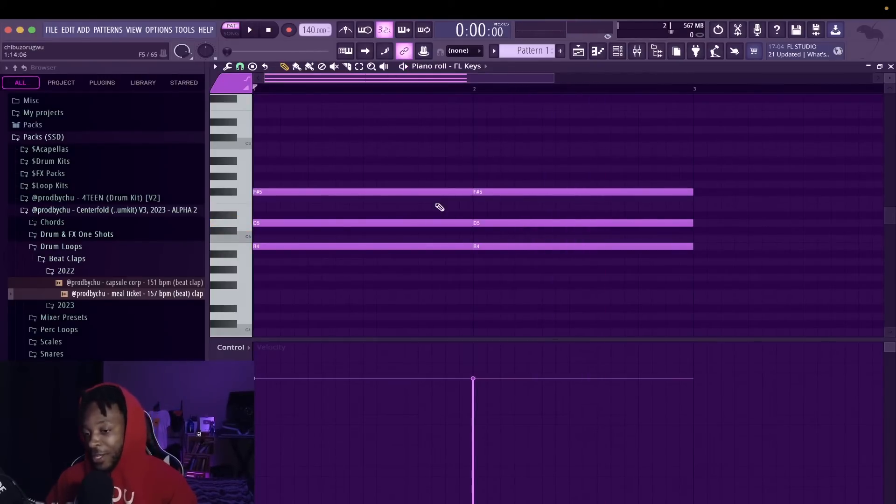
Try lowering the bar 2 D5 to C#5, audition it, and move the note back to D5
{"action": "left_click_drag", "start_coordinate": [484, 226], "coordinate": [484, 233]}
{"action": "key", "text": "space"}
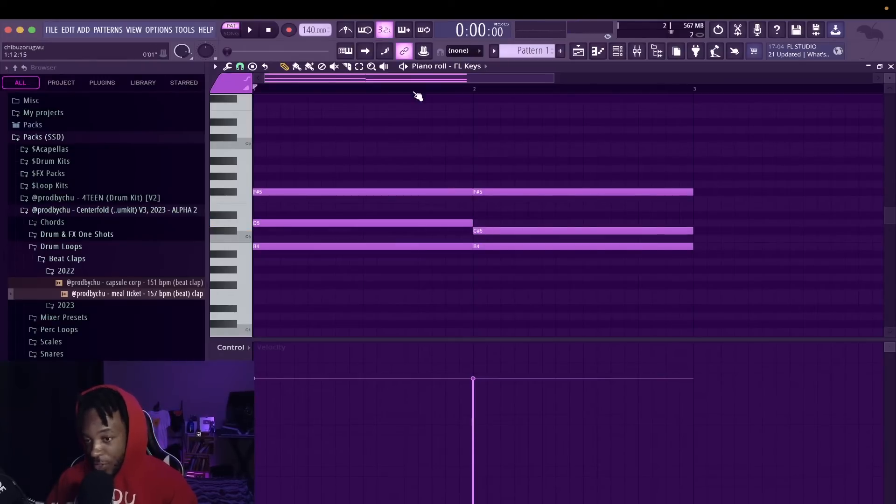
{"action": "key", "text": "space"}
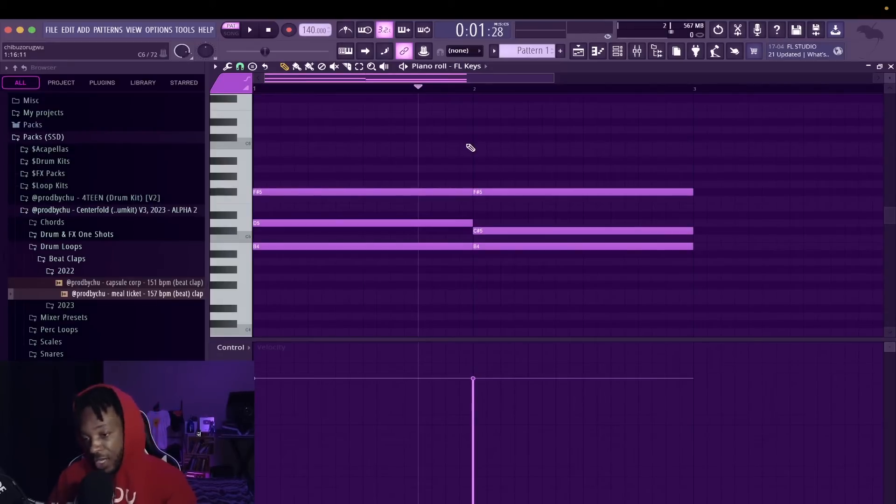
{"action": "left_click", "coordinate": [482, 232], "text": "ctrl"}
{"action": "key", "text": "shift+Up"}
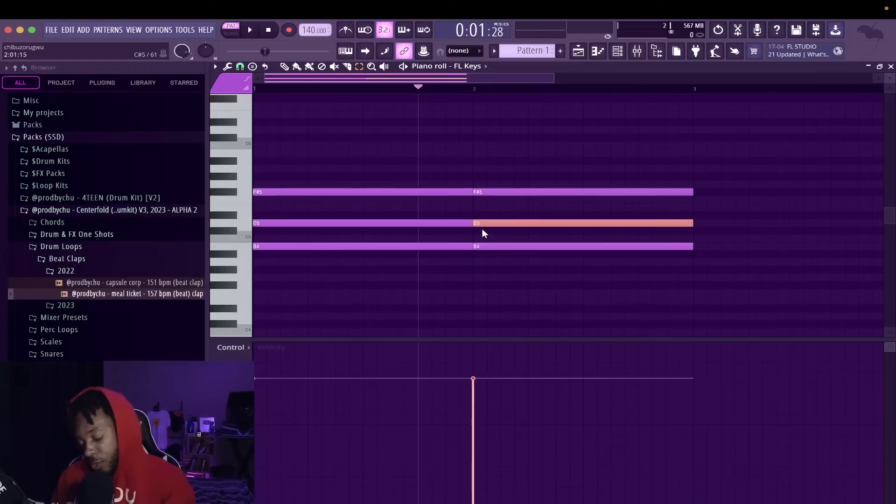
Lower the bar 2 chord notes to A#4, C#5 and E5 and play the progression back
{"action": "left_click_drag", "start_coordinate": [489, 250], "coordinate": [487, 258]}
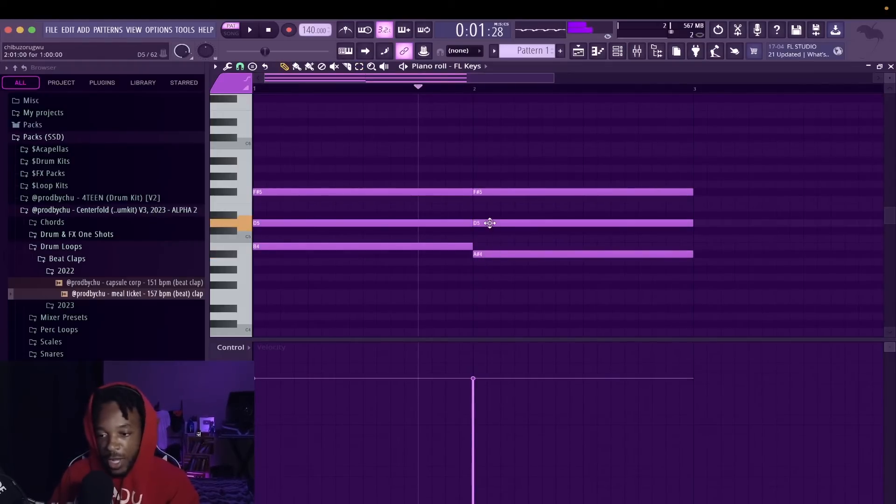
{"action": "left_click_drag", "start_coordinate": [489, 223], "coordinate": [488, 231]}
{"action": "left_click_drag", "start_coordinate": [495, 195], "coordinate": [494, 210]}
{"action": "key", "text": "space"}
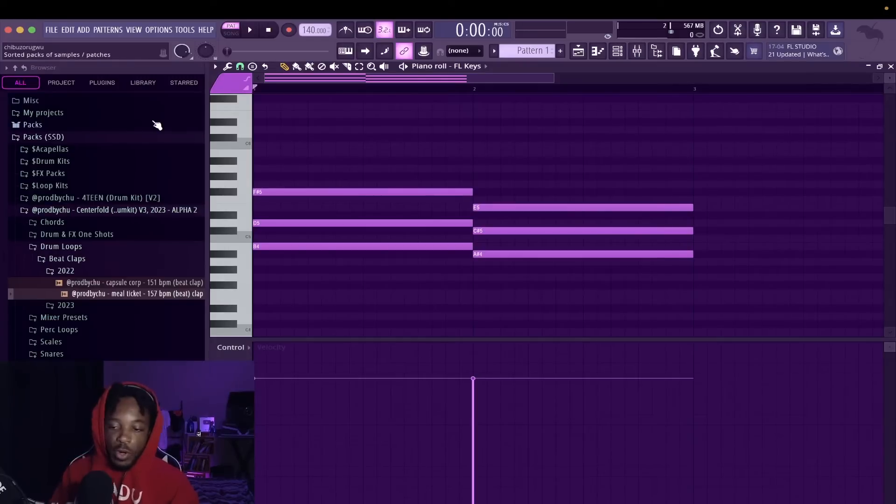
{"action": "key", "text": "space"}
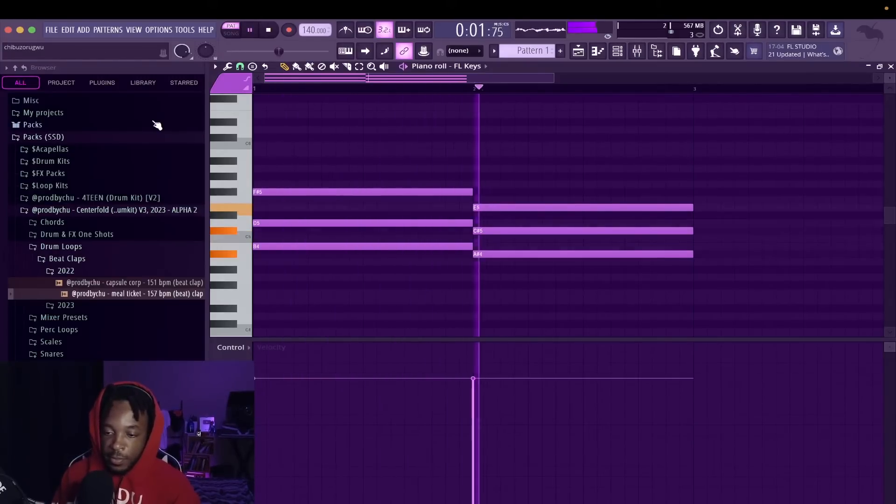
{"action": "key", "text": "space"}
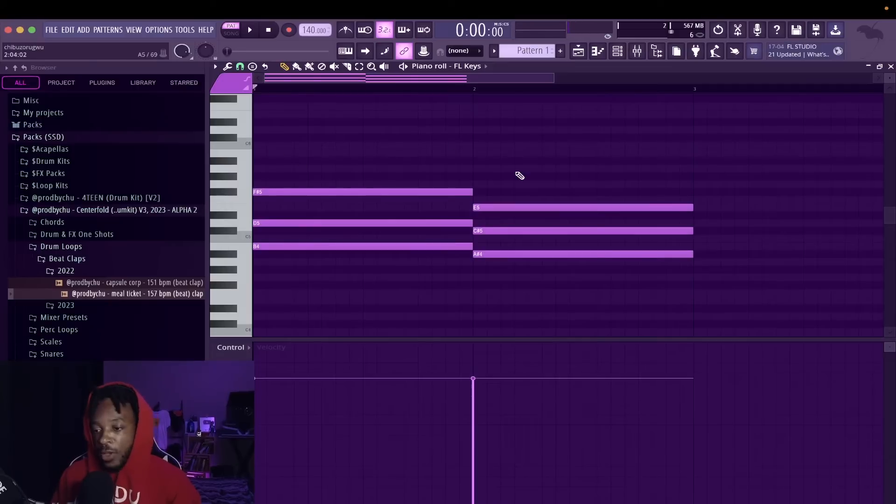
Delete the A#4, C#5 and E5 chord from bar 2
{"action": "left_click", "coordinate": [515, 184]}
{"action": "right_click", "coordinate": [529, 183]}
{"action": "right_click", "coordinate": [564, 207]}
{"action": "right_click", "coordinate": [563, 230]}
{"action": "right_click", "coordinate": [562, 254]}
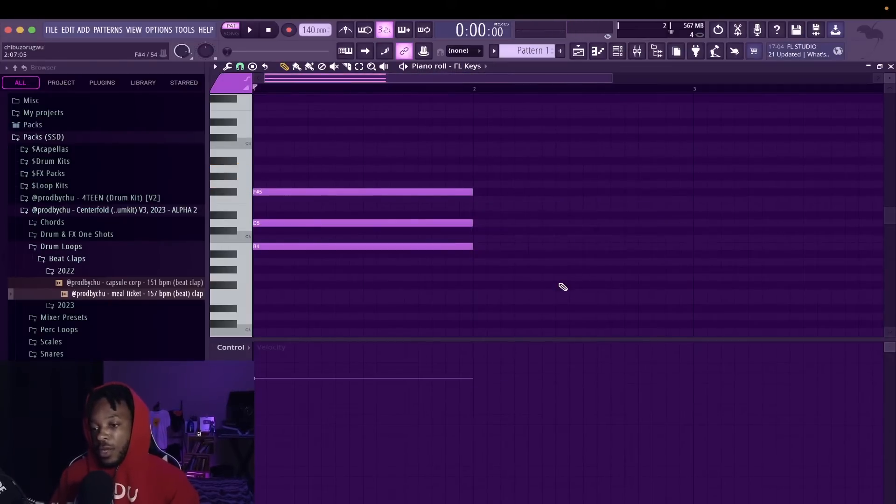
Draw a one-bar chord of C5, E5 and G5 in bar 2 and play the progression
{"action": "left_click", "coordinate": [474, 239]}
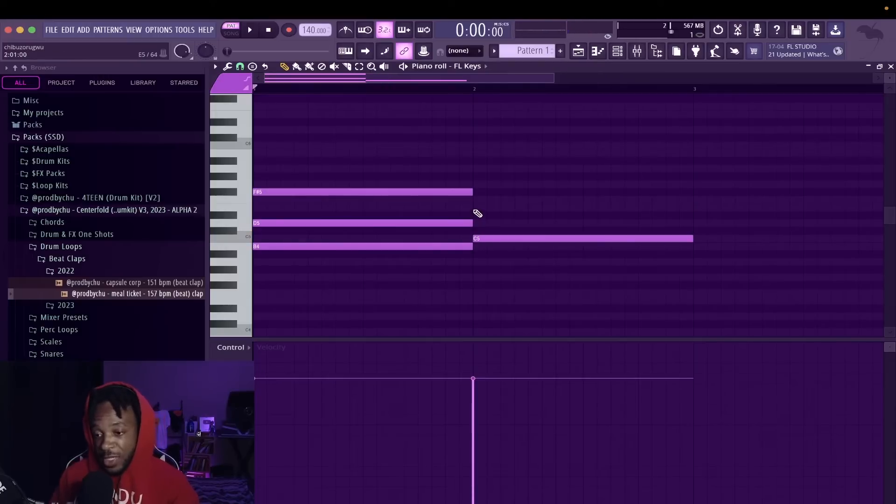
{"action": "left_click", "coordinate": [475, 208]}
{"action": "left_click", "coordinate": [475, 184]}
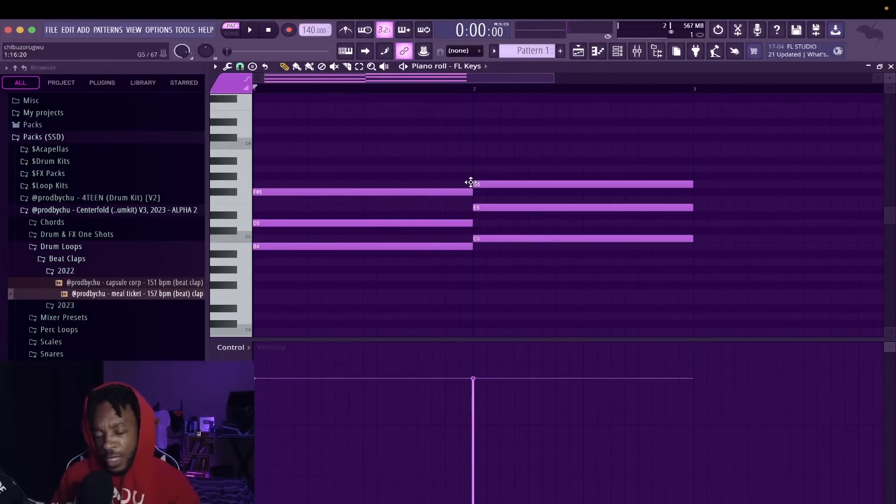
{"action": "scroll", "coordinate": [460, 92], "scroll_direction": "down", "scroll_amount": 2}
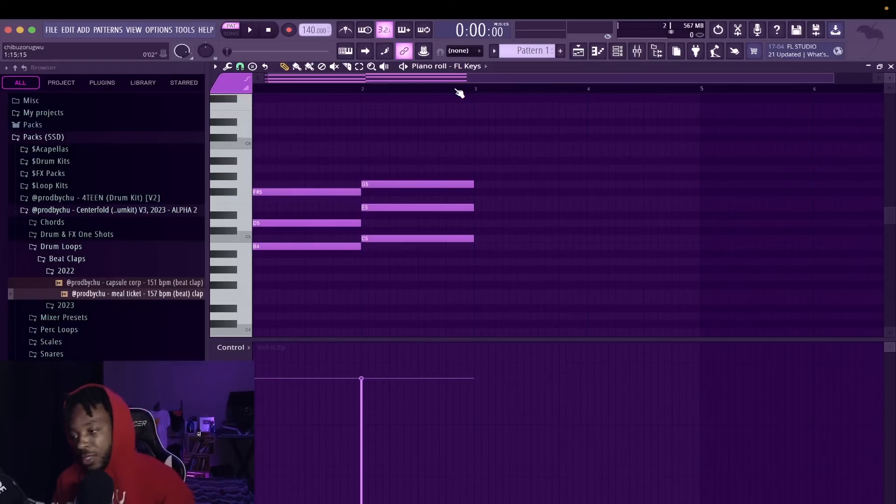
{"action": "key", "text": "space"}
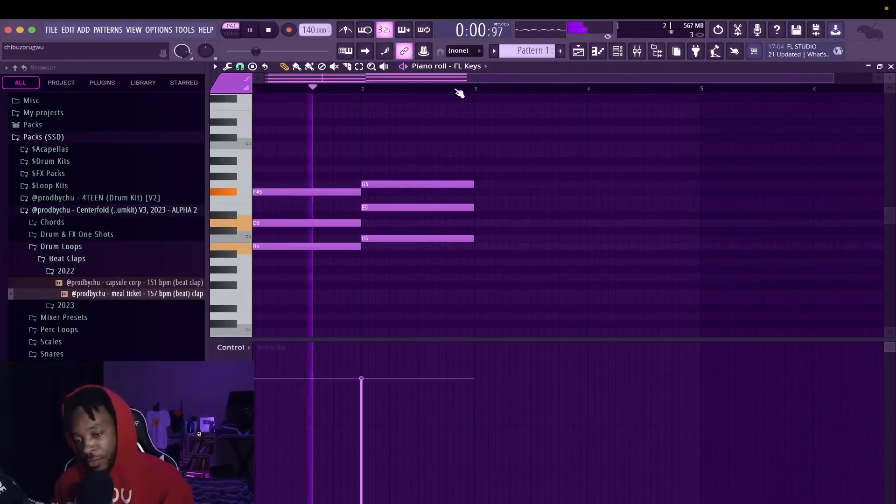
Stop playback and select the top and bottom notes of each chord in turn to compare their movement
{"action": "key", "text": "space"}
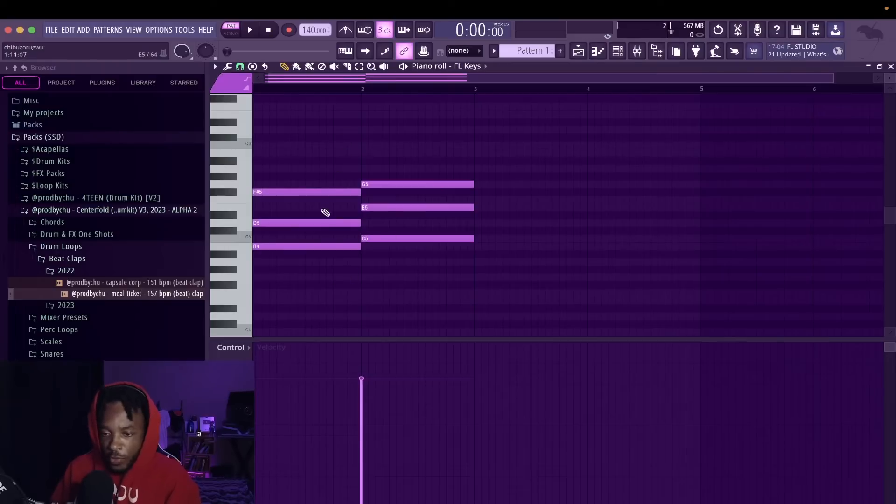
{"action": "left_click", "coordinate": [339, 192]}
{"action": "left_click", "coordinate": [341, 246]}
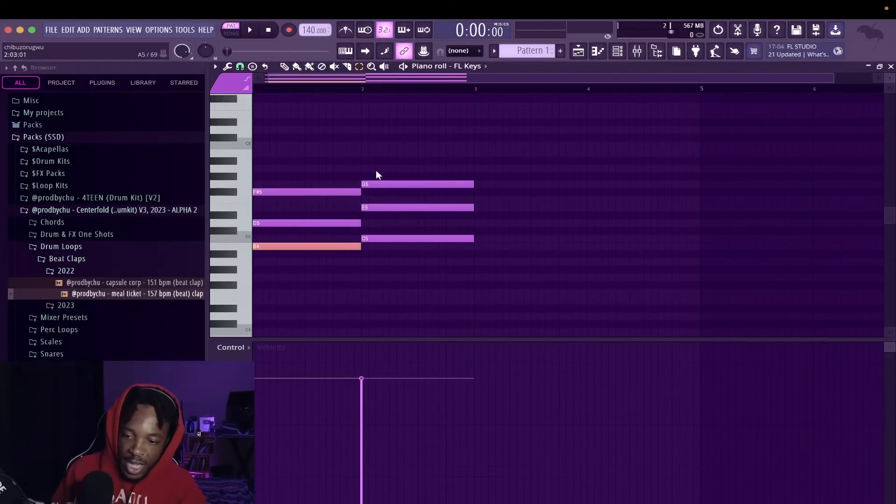
{"action": "left_click", "coordinate": [384, 184]}
{"action": "left_click", "coordinate": [388, 239]}
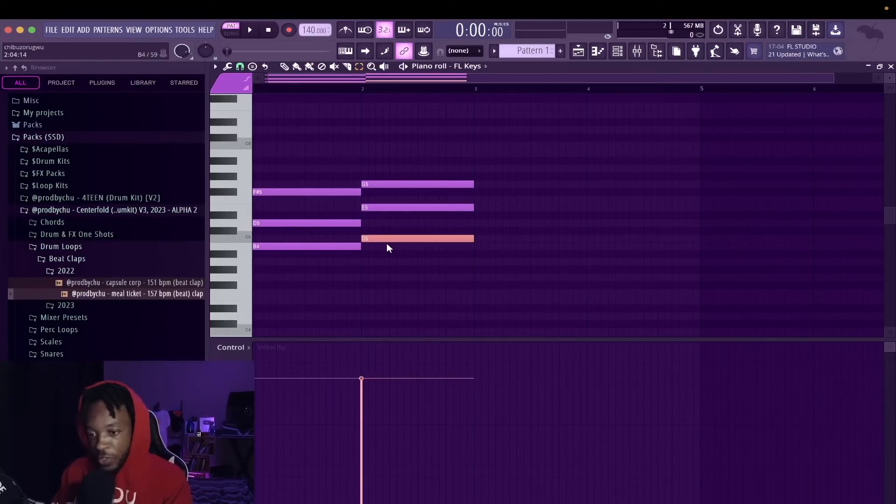
Try raising the middle notes D5 and E5 of the two chords an octave, and lower them back
{"action": "left_click_drag", "start_coordinate": [396, 235], "coordinate": [307, 209]}
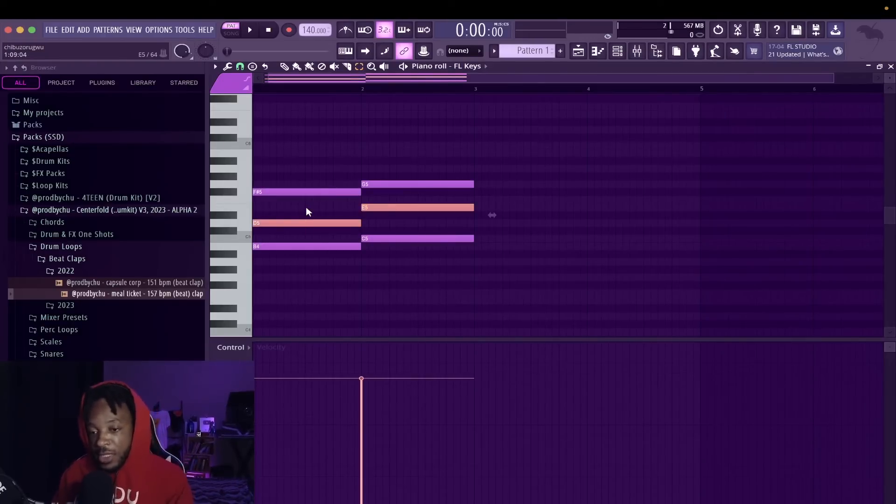
{"action": "key", "text": "ctrl+Up"}
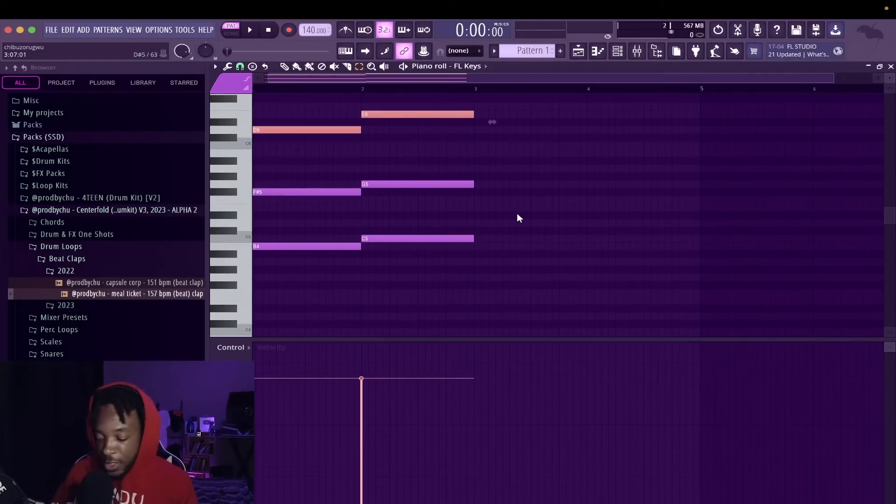
{"action": "key", "text": "ctrl+Down"}
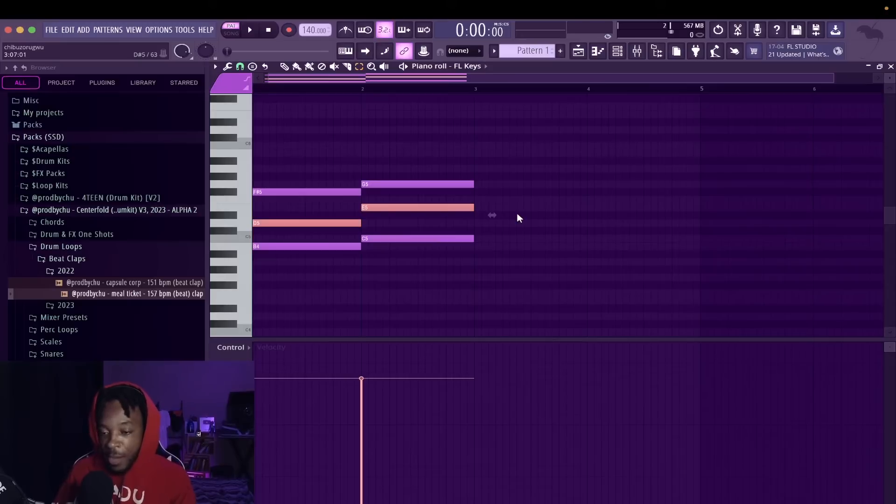
Select individual notes and note pairs across the two chords to compare which voices lead into each other
{"action": "left_click", "coordinate": [356, 223]}
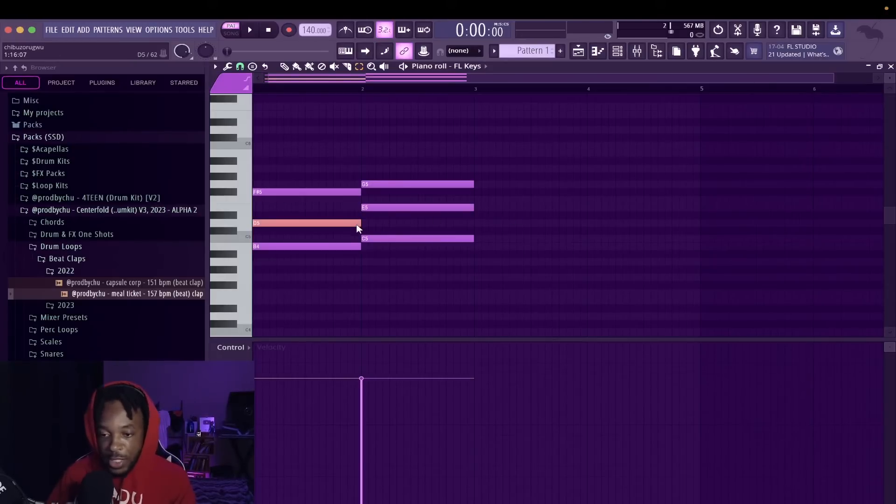
{"action": "left_click", "coordinate": [386, 241]}
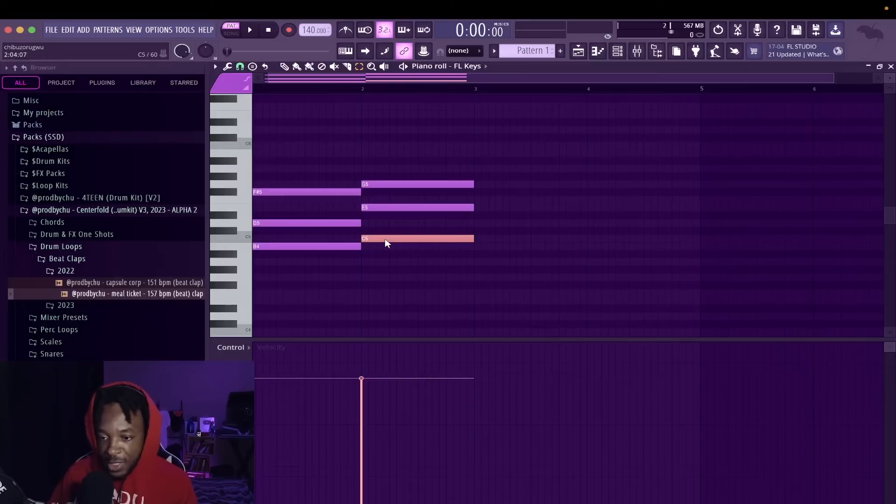
{"action": "left_click", "coordinate": [343, 224], "text": "ctrl"}
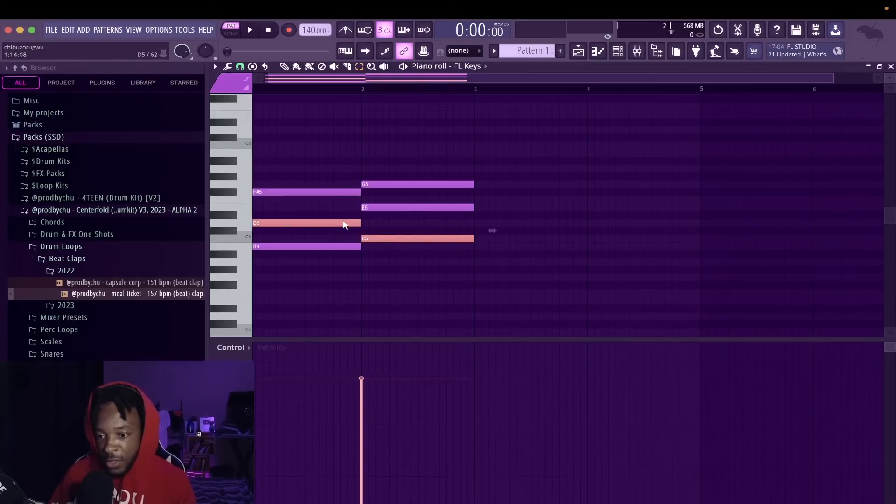
{"action": "left_click", "coordinate": [382, 238], "text": "ctrl"}
{"action": "left_click", "coordinate": [382, 238], "text": "ctrl"}
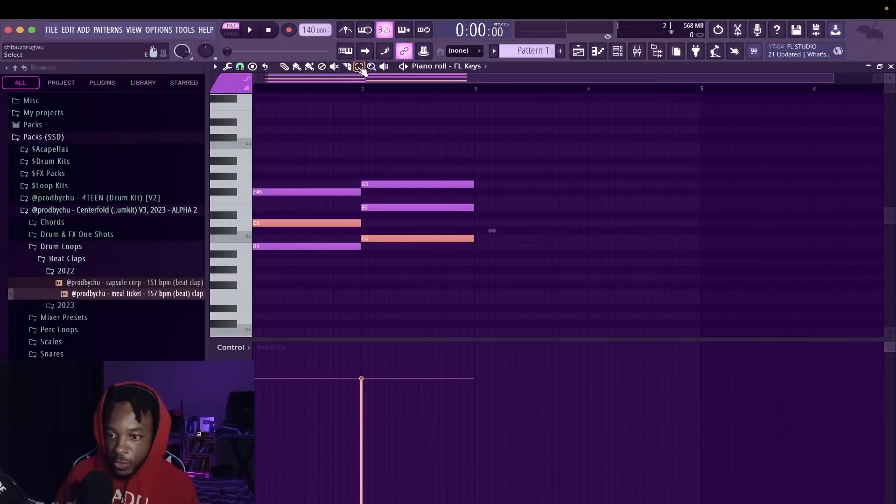
{"action": "left_click", "coordinate": [391, 208], "text": "ctrl"}
{"action": "left_click", "coordinate": [401, 196]}
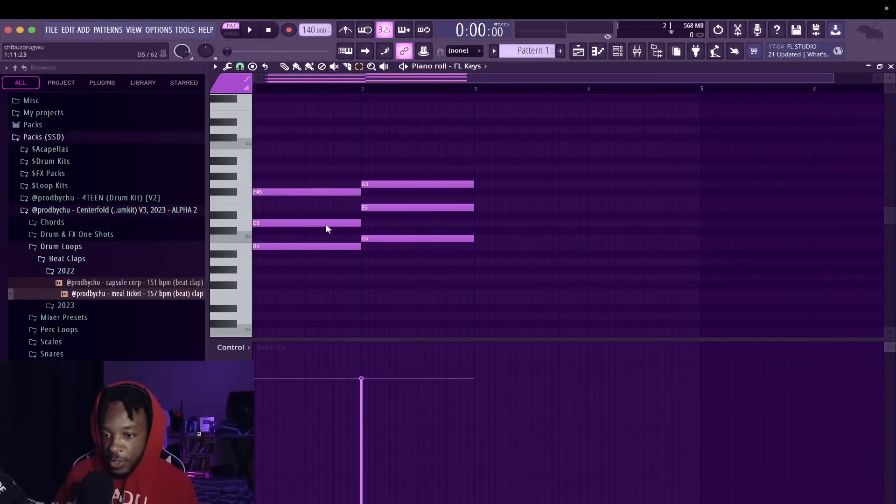
{"action": "left_click", "coordinate": [357, 222]}
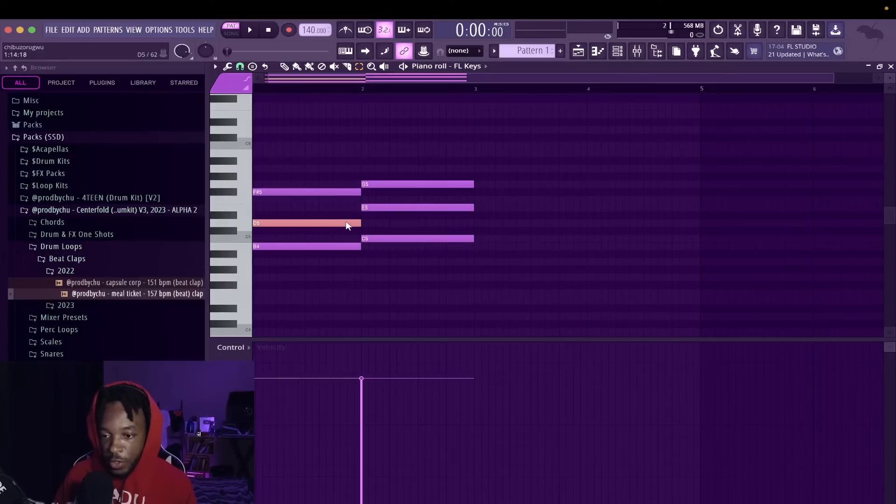
{"action": "left_click", "coordinate": [389, 207]}
{"action": "left_click", "coordinate": [382, 184], "text": "ctrl"}
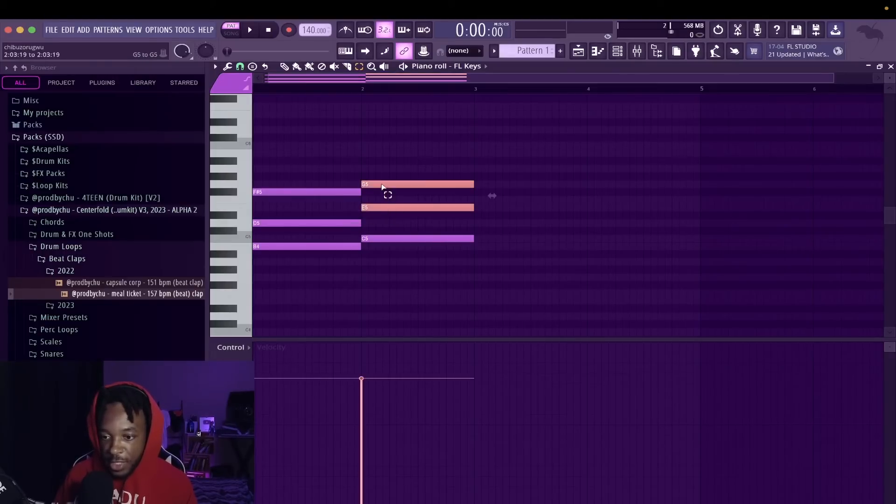
{"action": "left_click", "coordinate": [326, 192]}
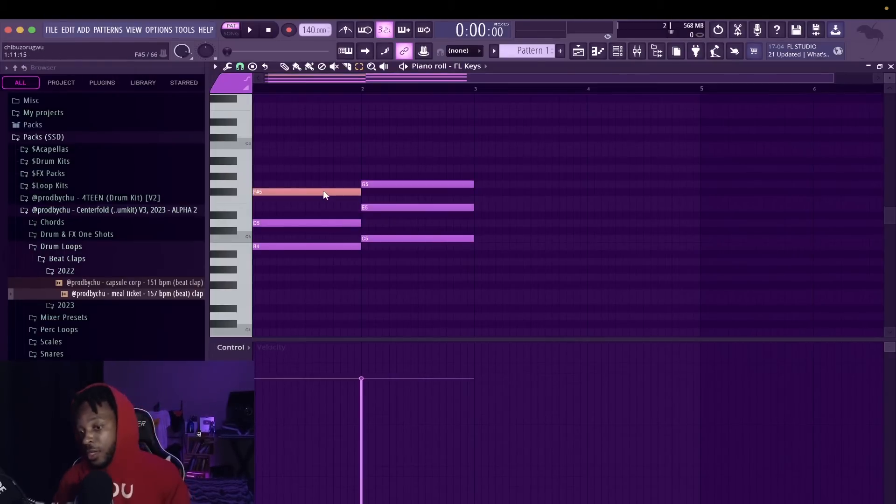
Try the middle notes an octave higher at D6 and E6, audition the progression, and return them to D5 and E5
{"action": "left_click", "coordinate": [333, 223]}
{"action": "left_click", "coordinate": [380, 208], "text": "ctrl"}
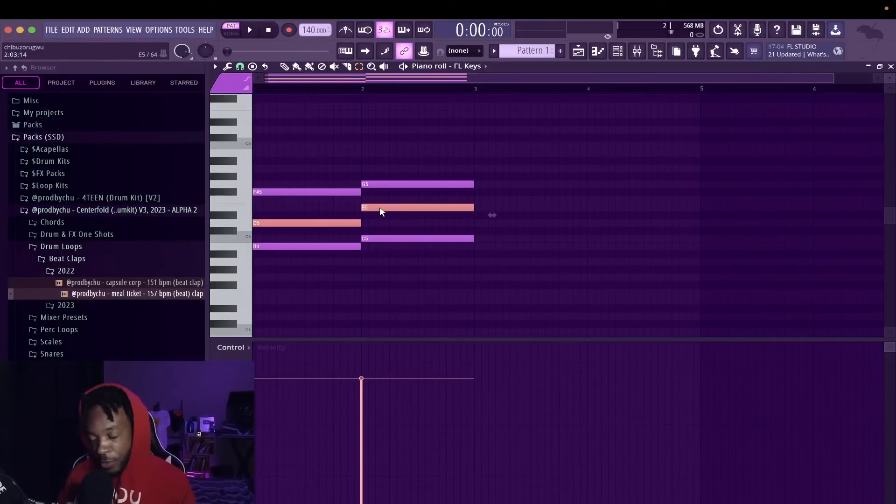
{"action": "key", "text": "ctrl+Up"}
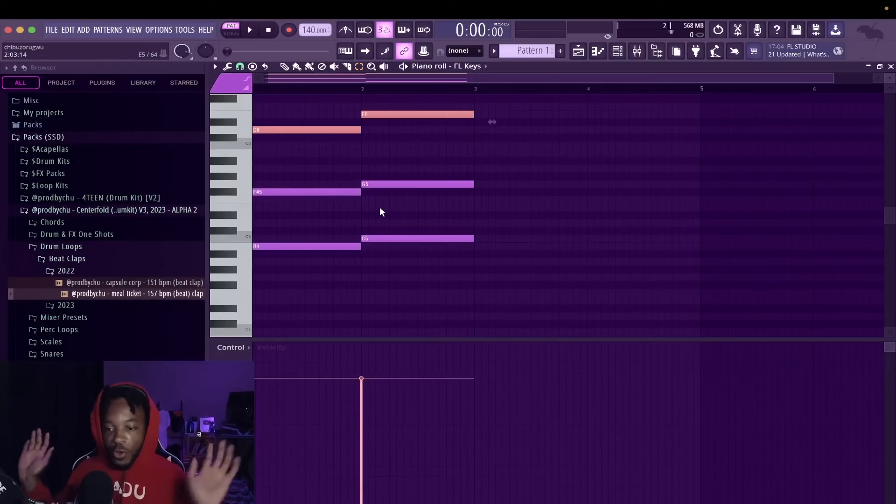
{"action": "key", "text": "space"}
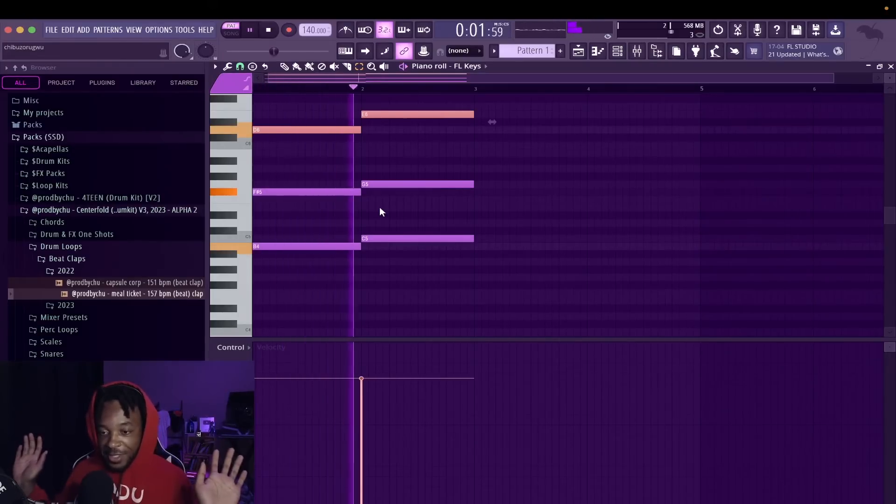
{"action": "key", "text": "ctrl+Down"}
{"action": "key", "text": "space"}
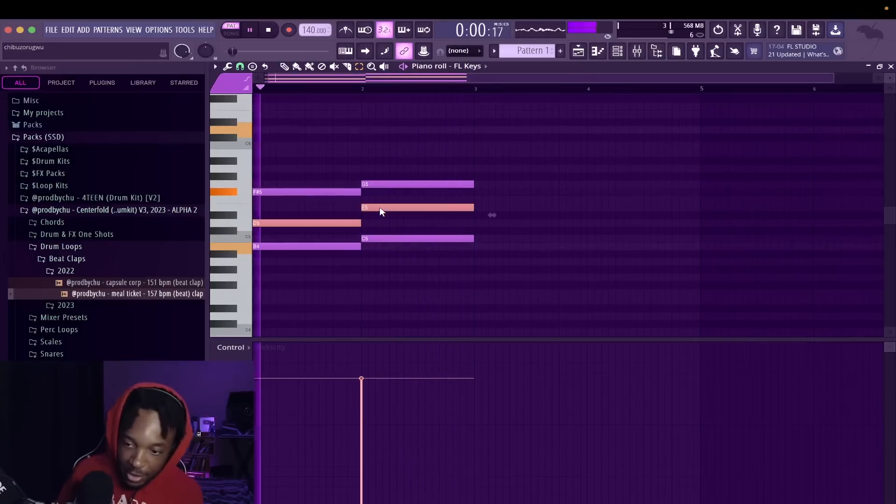
Duplicate the two chords into bars 3 and 4 and raise the copies' middle notes to D6 and E6
{"action": "key", "text": "ctrl+d"}
{"action": "key", "text": "ctrl+b"}
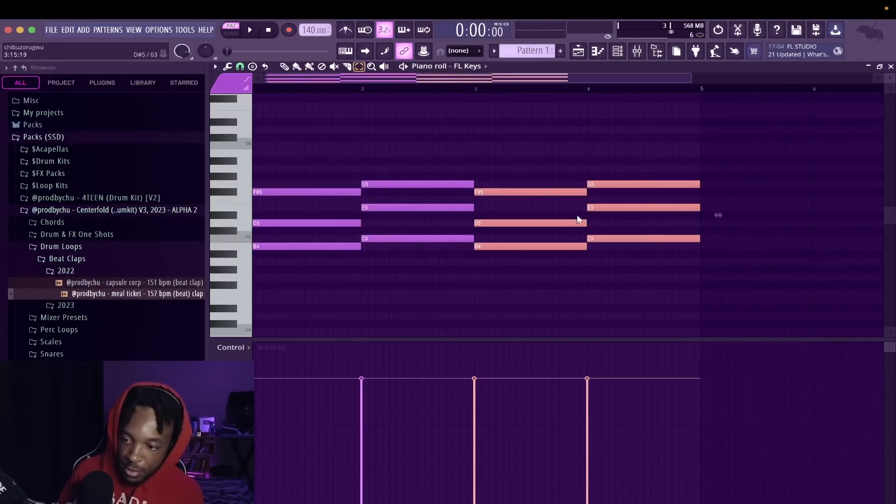
{"action": "left_click_drag", "start_coordinate": [554, 216], "coordinate": [530, 197]}
{"action": "key", "text": "ctrl+Up"}
{"action": "key", "text": "ctrl+d"}
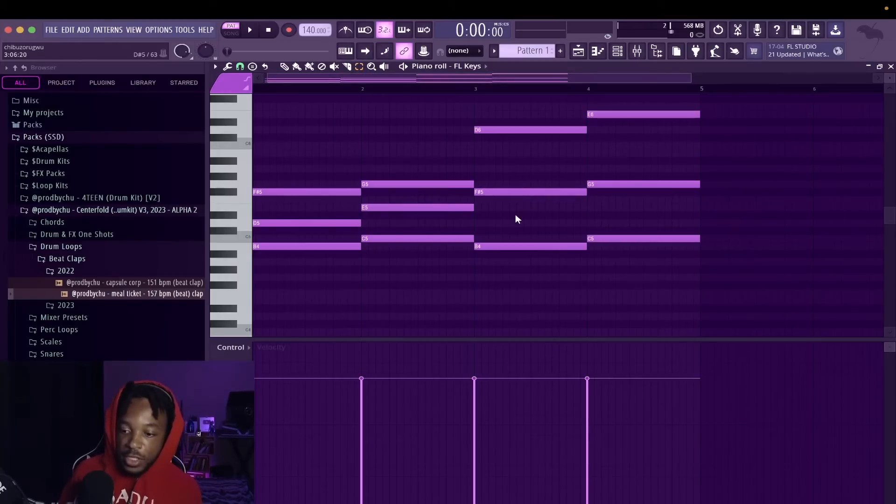
Play the four-bar progression and lower the project tempo to 132 BPM
{"action": "key", "text": "space"}
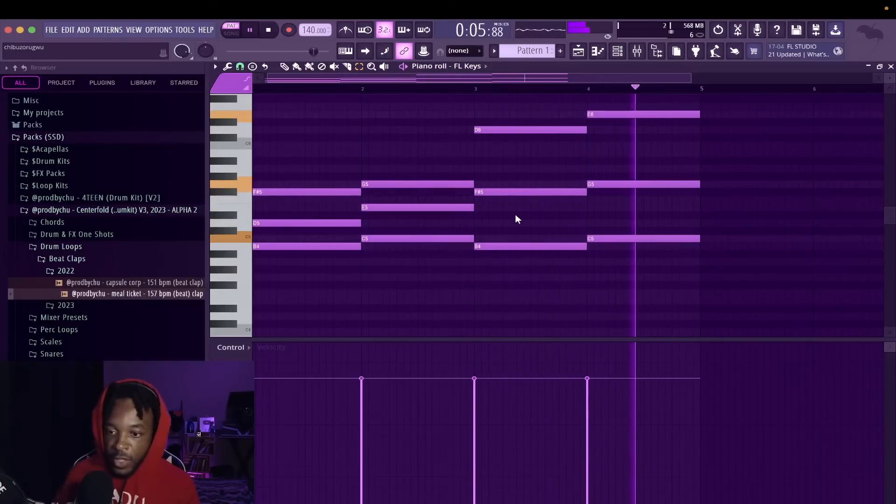
{"action": "key", "text": "space"}
{"action": "left_click_drag", "start_coordinate": [311, 31], "coordinate": [311, 36]}
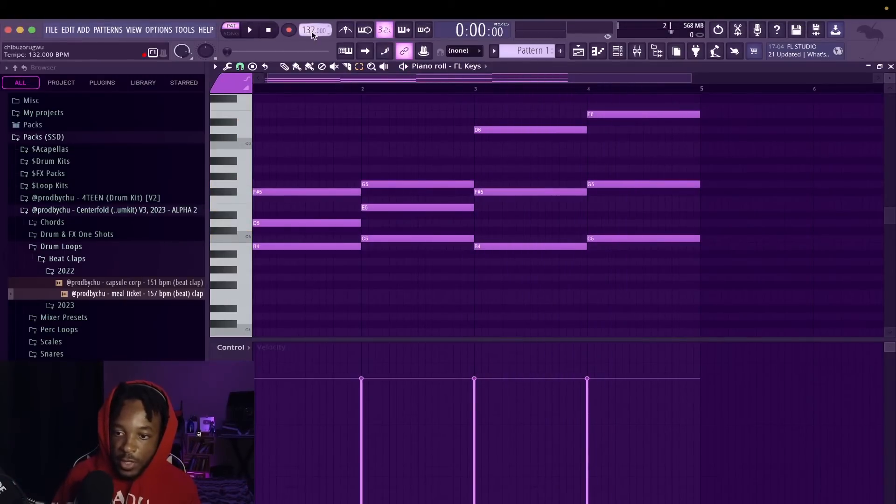
Shift the second and fourth chords one beat earlier and apply legato so every chord lasts until the next one
{"action": "left_click_drag", "start_coordinate": [386, 263], "coordinate": [358, 184]}
{"action": "left_click_drag", "start_coordinate": [584, 248], "coordinate": [625, 83]}
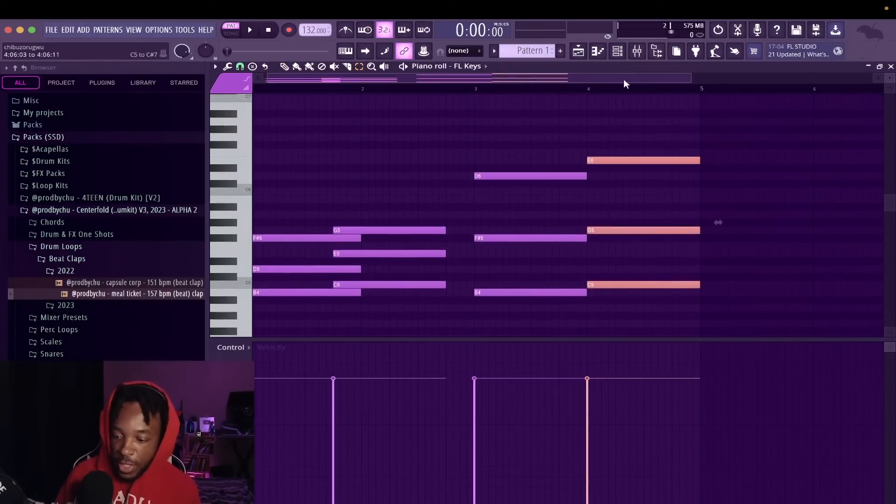
{"action": "left_click_drag", "start_coordinate": [601, 159], "coordinate": [573, 160]}
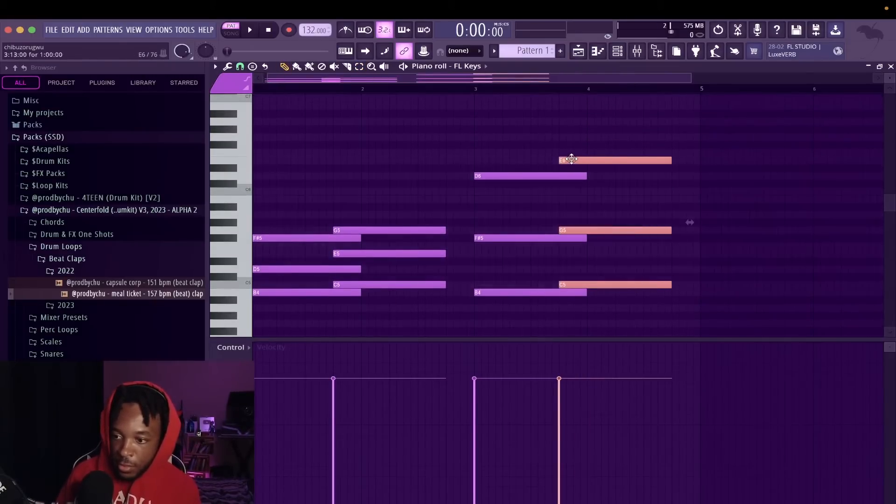
{"action": "left_click", "coordinate": [696, 152]}
{"action": "key", "text": "ctrl+l"}
Remove the stray F6 and C#6 notes after bar 4 and play the progression
{"action": "left_click", "coordinate": [736, 183]}
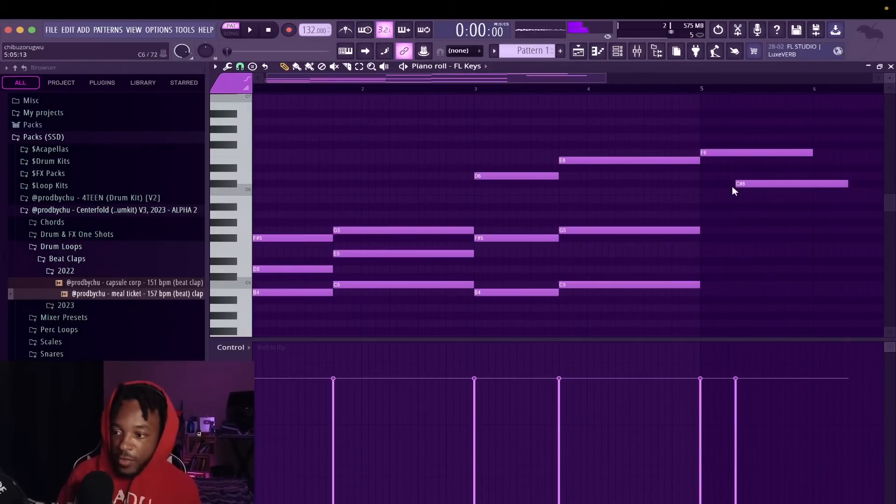
{"action": "right_click", "coordinate": [758, 184]}
{"action": "right_click", "coordinate": [758, 152]}
{"action": "key", "text": "space"}
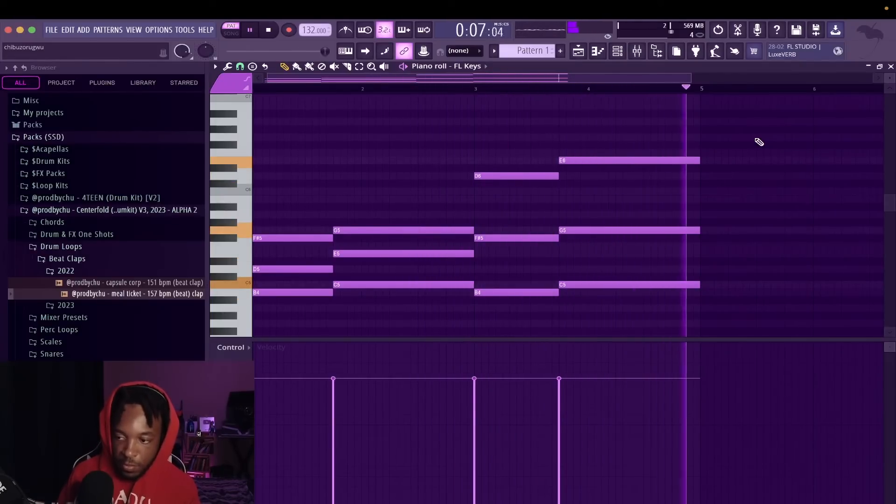
{"action": "key", "text": "space"}
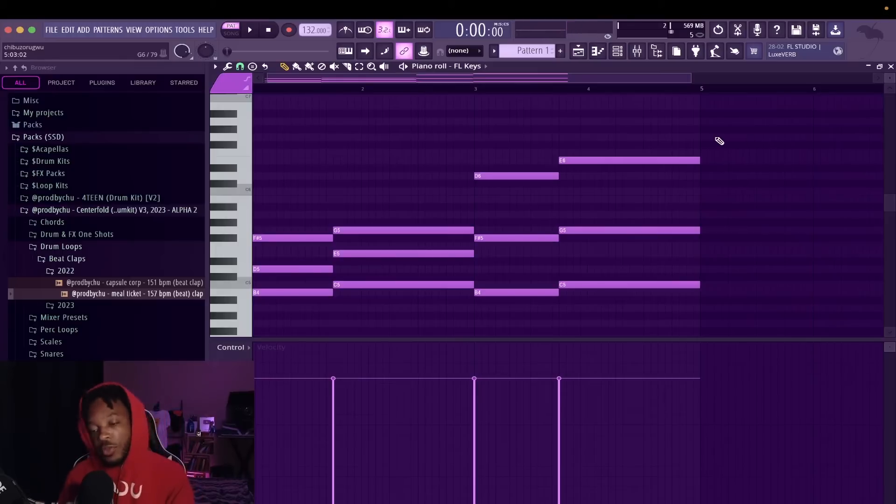
Raise the bottom notes of the first two chords an octave to B5 and C6 and play the progression
{"action": "left_click_drag", "start_coordinate": [347, 317], "coordinate": [288, 279]}
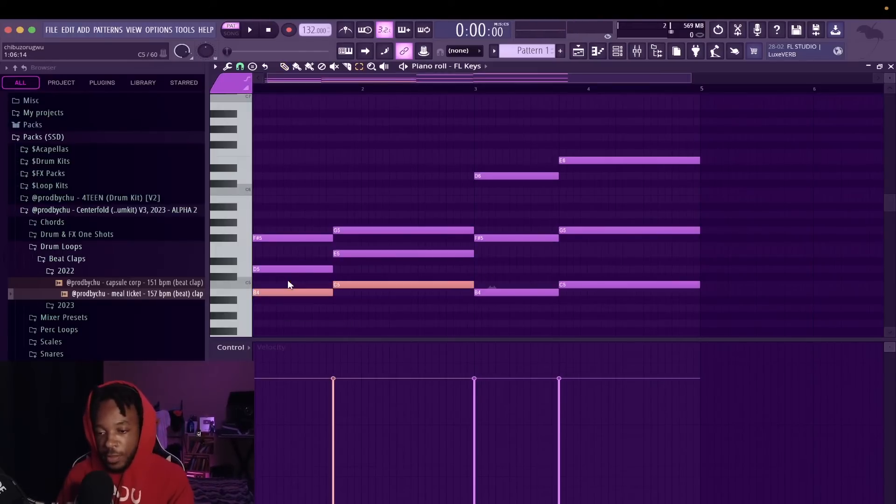
{"action": "key", "text": "ctrl+Up"}
{"action": "key", "text": "space"}
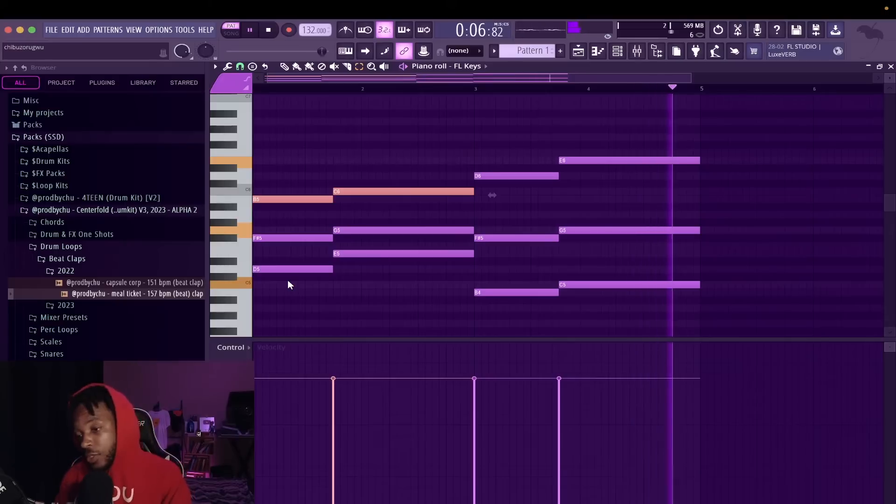
{"action": "key", "text": "space"}
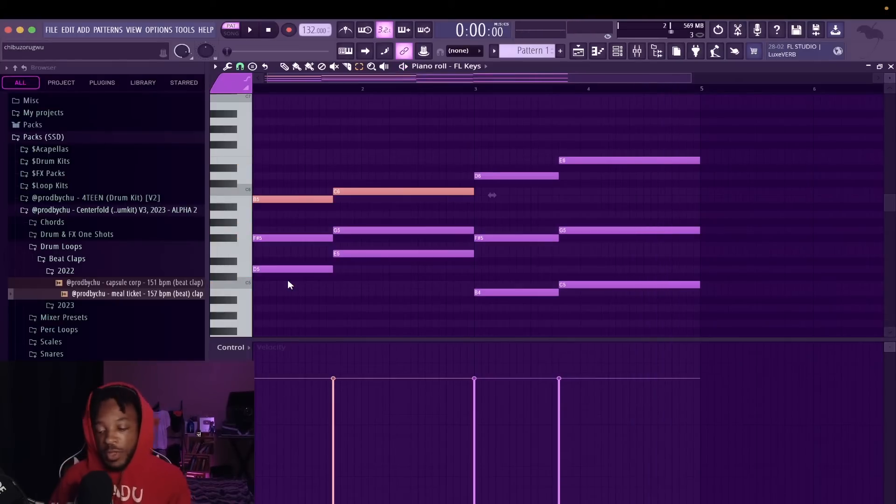
Lower the first chord's D5 an octave to D4, start it one beat later and trim it to end with the chord
{"action": "left_click", "coordinate": [293, 272], "text": "ctrl"}
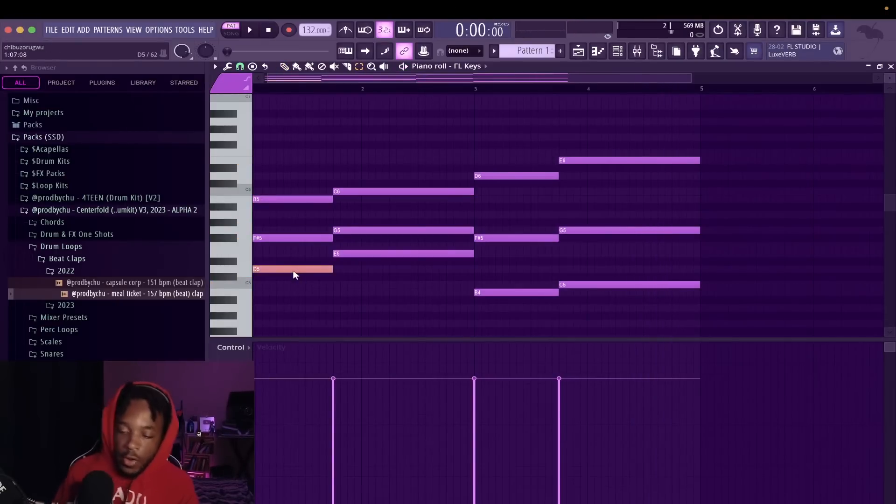
{"action": "key", "text": "ctrl+Down"}
{"action": "scroll", "coordinate": [293, 274], "scroll_direction": "down", "scroll_amount": 5}
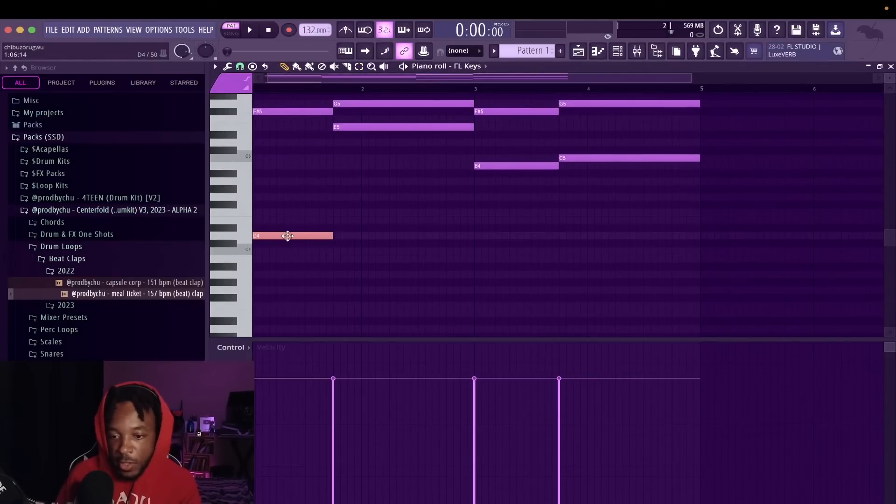
{"action": "left_click_drag", "start_coordinate": [287, 235], "coordinate": [316, 236]}
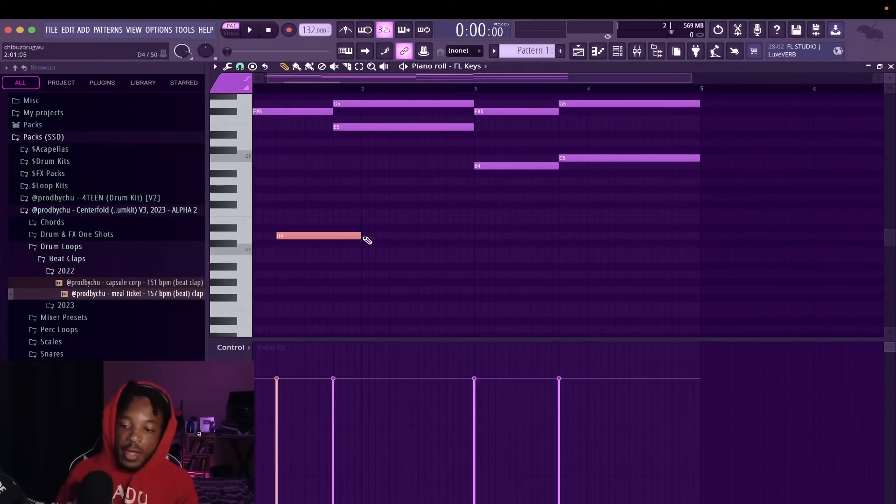
{"action": "scroll", "coordinate": [331, 235], "scroll_direction": "up", "scroll_amount": 4}
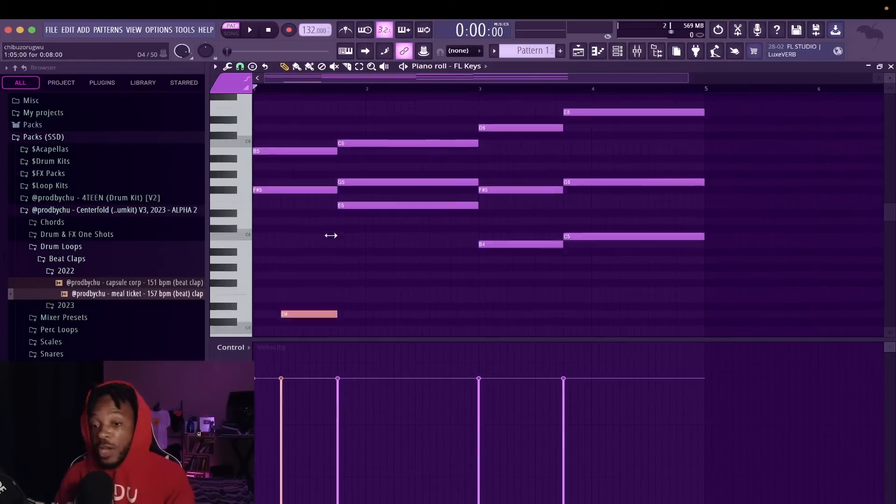
{"action": "scroll", "coordinate": [331, 235], "scroll_direction": "down", "scroll_amount": 3}
{"action": "scroll", "coordinate": [331, 235], "scroll_direction": "up", "scroll_amount": 2}
{"action": "scroll", "coordinate": [331, 235], "scroll_direction": "up", "scroll_amount": 1, "text": "ctrl"}
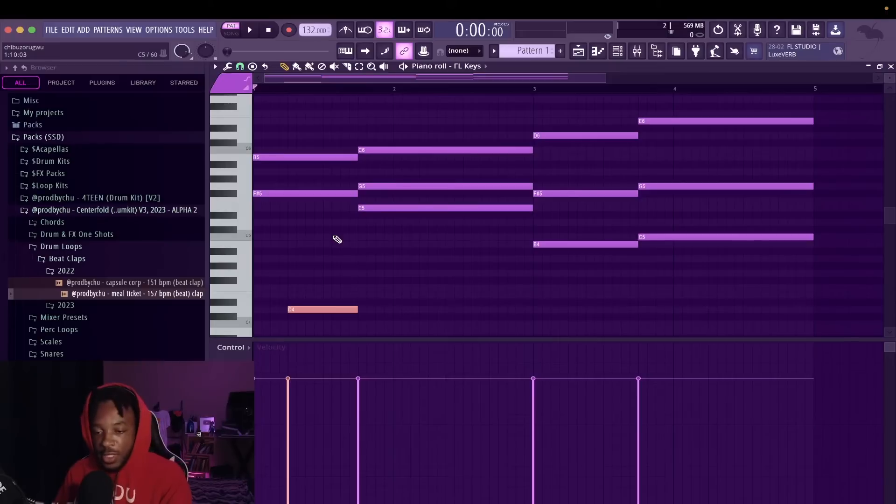
Audition the progression and stagger the last chord by starting its C5 at 3:15 and its G5 at 4:01
{"action": "key", "text": "space"}
{"action": "key", "text": "space"}
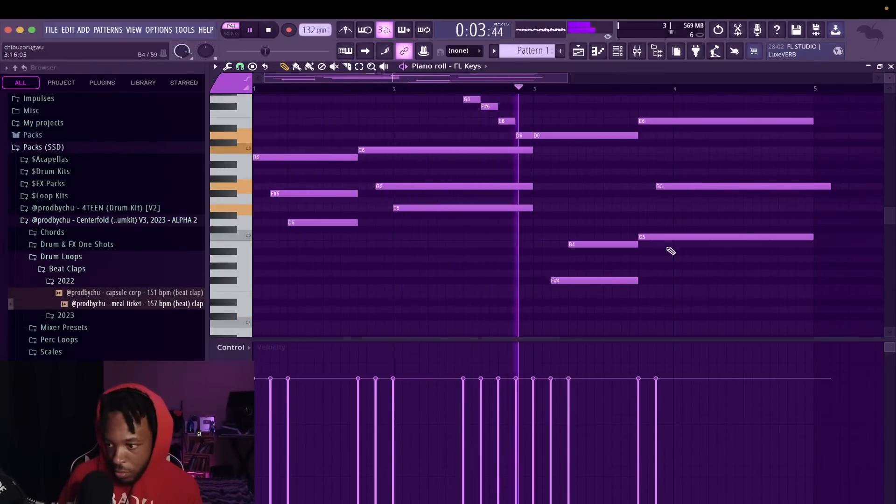
{"action": "key", "text": "space"}
{"action": "key", "text": "space"}
{"action": "left_click_drag", "start_coordinate": [663, 237], "coordinate": [681, 236]}
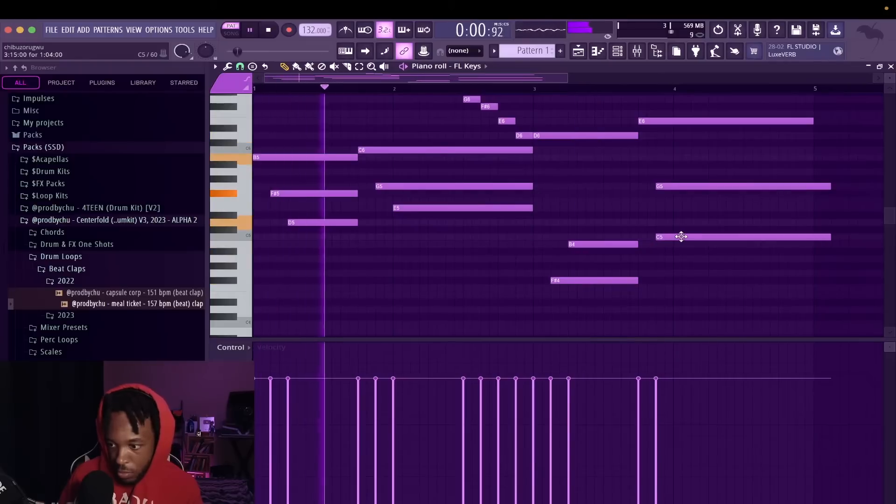
{"action": "left_click_drag", "start_coordinate": [666, 186], "coordinate": [686, 184]}
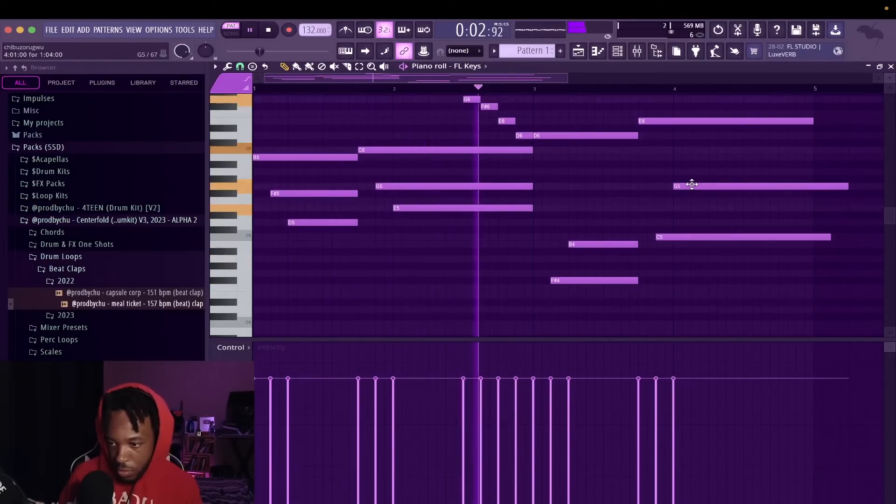
Add a four-note G5, A5, C6, B5 run of two-step notes from 4:09 to the end of bar 4 and play it
{"action": "scroll", "coordinate": [694, 196], "scroll_direction": "up", "scroll_amount": 3}
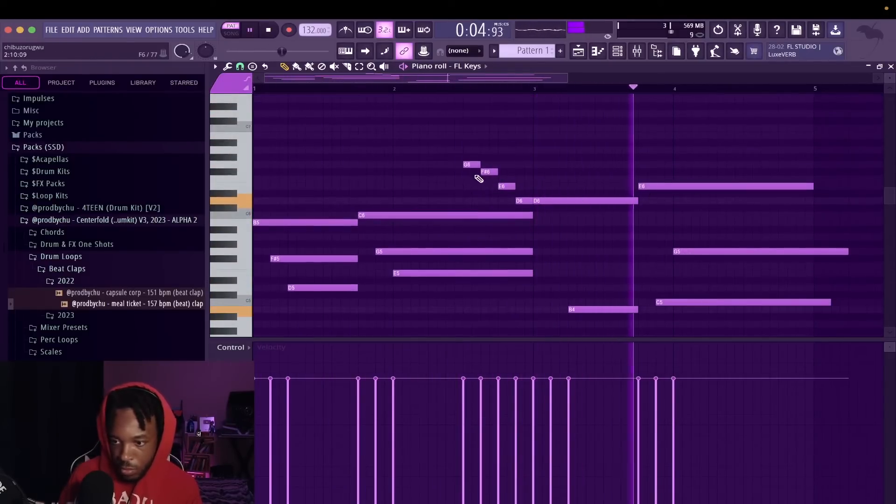
{"action": "key", "text": "space"}
{"action": "left_click", "coordinate": [747, 158]}
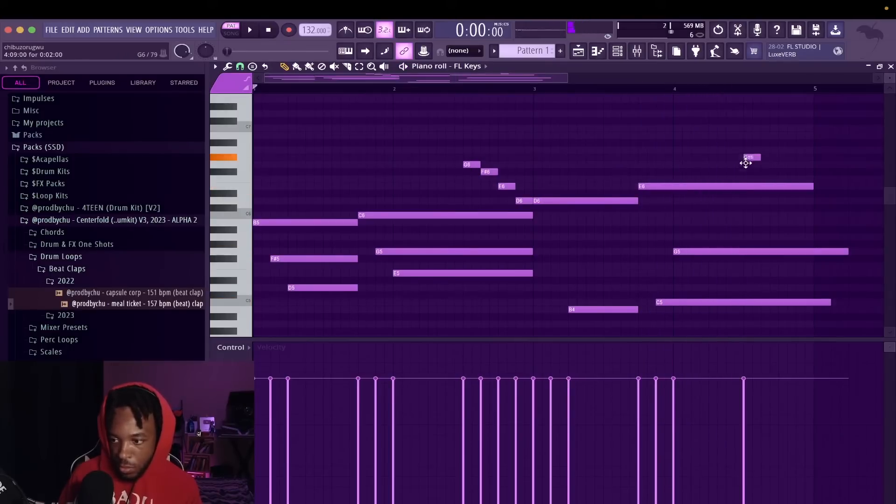
{"action": "left_click_drag", "start_coordinate": [746, 162], "coordinate": [745, 196]}
{"action": "left_click_drag", "start_coordinate": [745, 252], "coordinate": [742, 240]}
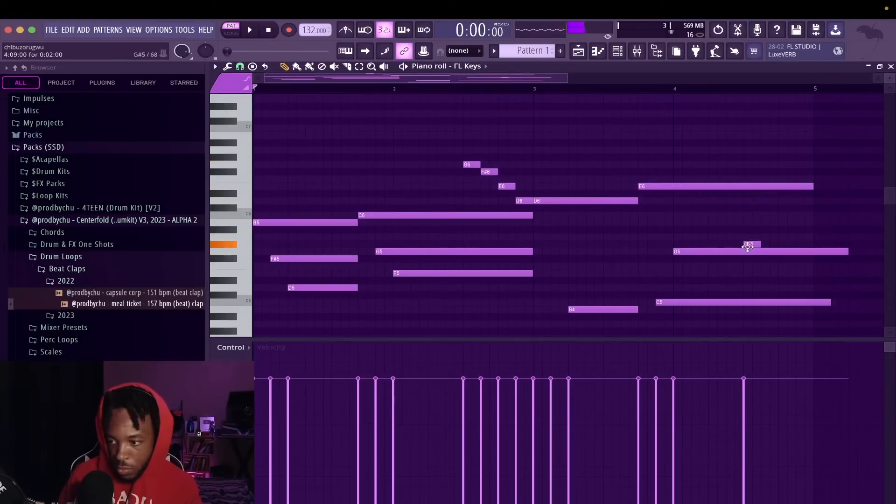
{"action": "left_click", "coordinate": [759, 236]}
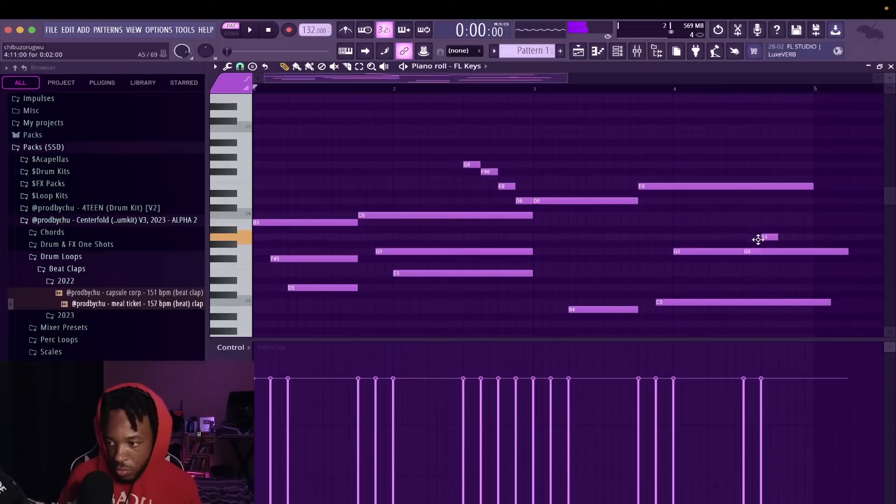
{"action": "left_click", "coordinate": [776, 214]}
{"action": "left_click", "coordinate": [803, 222]}
{"action": "key", "text": "space"}
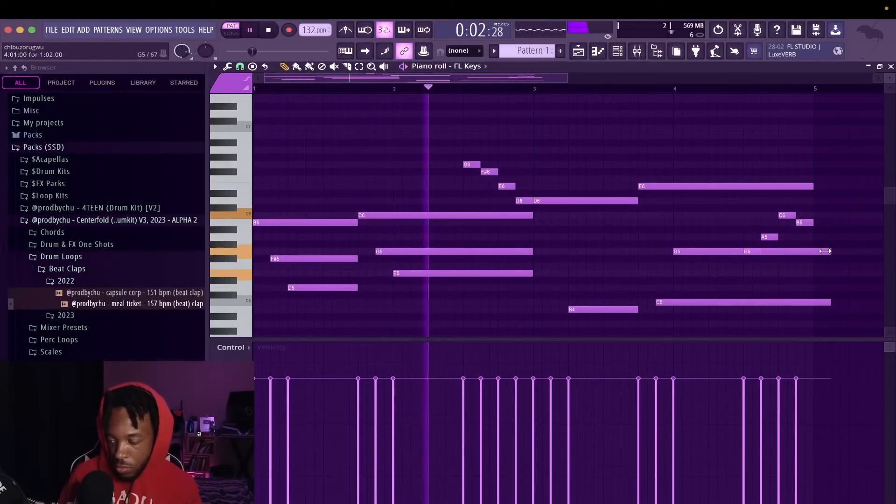
Trim the last chord's G5 and C5 notes to end at the start of bar 5
{"action": "left_click_drag", "start_coordinate": [847, 252], "coordinate": [814, 251]}
{"action": "right_click", "coordinate": [836, 268], "text": "super"}
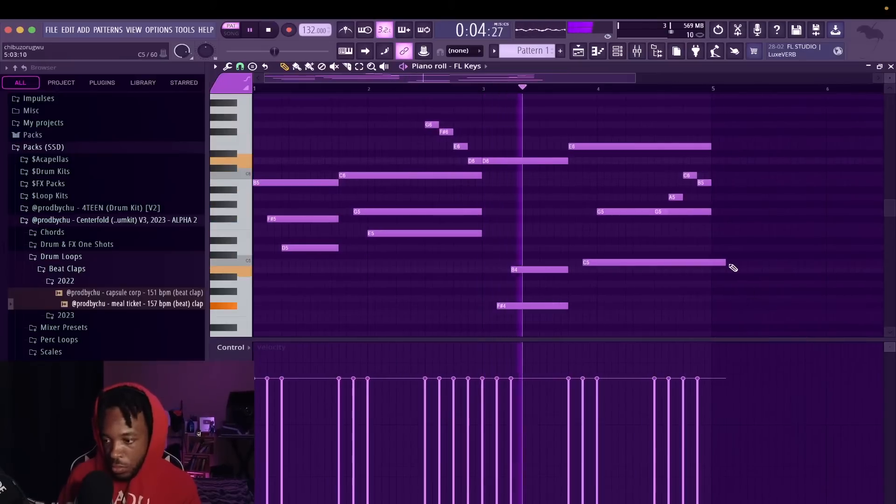
{"action": "left_click_drag", "start_coordinate": [721, 260], "coordinate": [710, 259]}
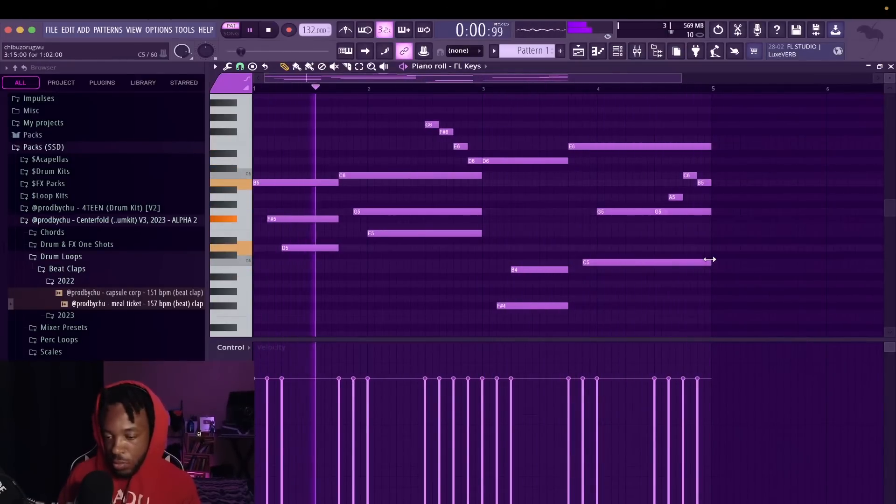
Save the project as "day 68 _3" and stop playback
{"action": "key", "text": "super+s"}
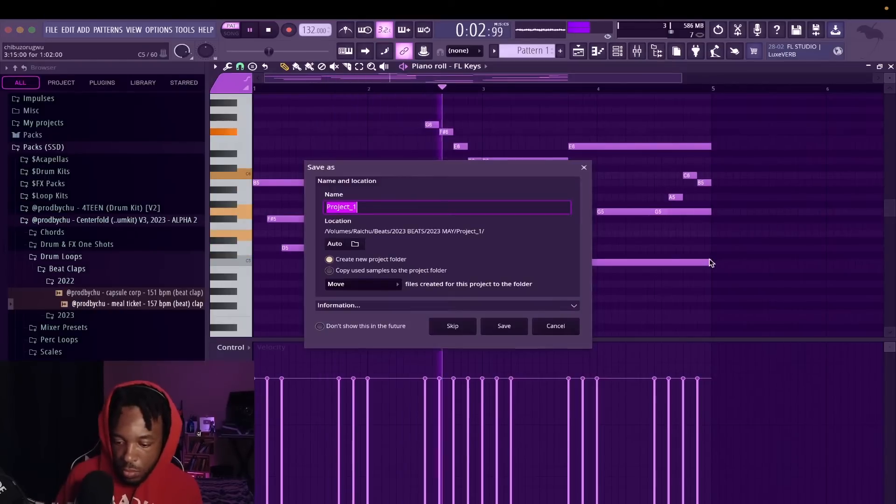
{"action": "type", "text": "da"}
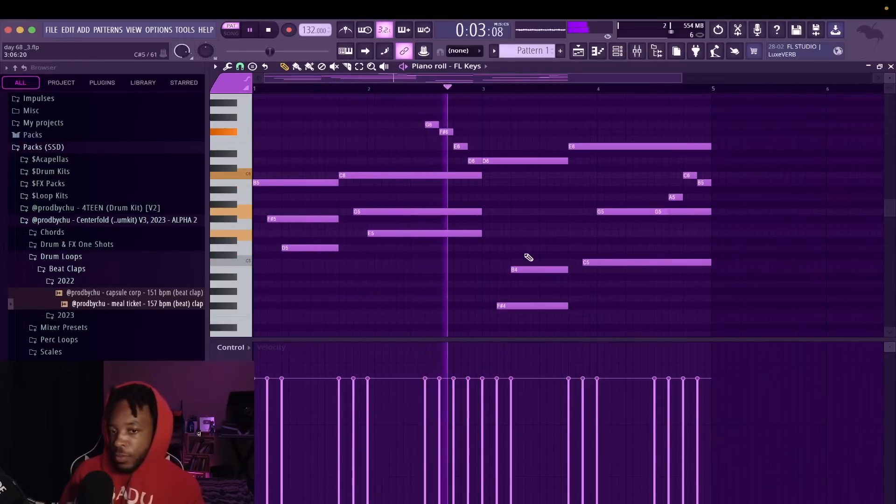
{"action": "key", "text": "space"}
Add a B2 bass note from the start of bar 1, remove the stray extra note, and trim the bass to end with the first chord
{"action": "scroll", "coordinate": [601, 240], "scroll_direction": "down", "scroll_amount": 5}
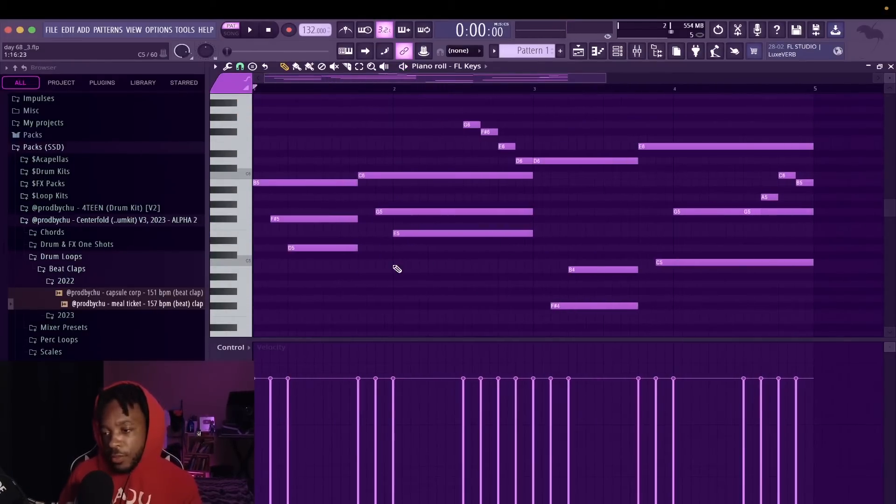
{"action": "scroll", "coordinate": [397, 269], "scroll_direction": "down", "scroll_amount": 8}
{"action": "left_click", "coordinate": [295, 273]}
{"action": "left_click_drag", "start_coordinate": [293, 273], "coordinate": [254, 246]}
{"action": "scroll", "coordinate": [255, 247], "scroll_direction": "down", "scroll_amount": 4}
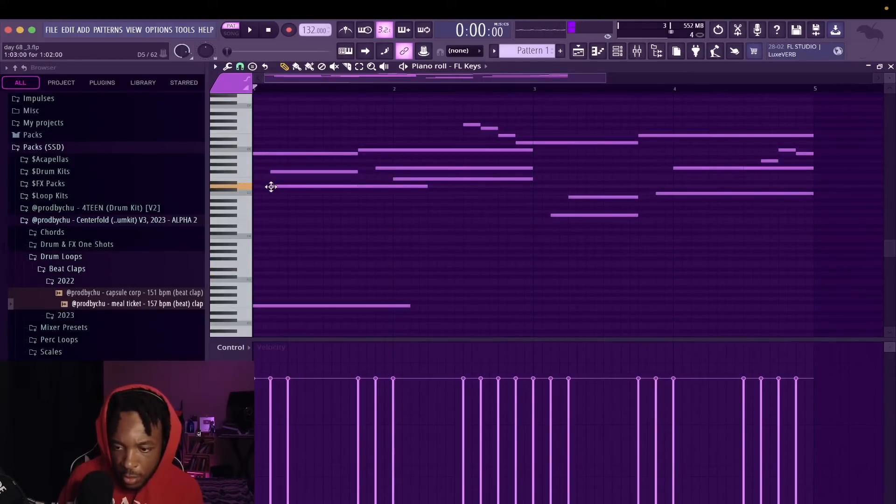
{"action": "left_click_drag", "start_coordinate": [271, 187], "coordinate": [333, 266]}
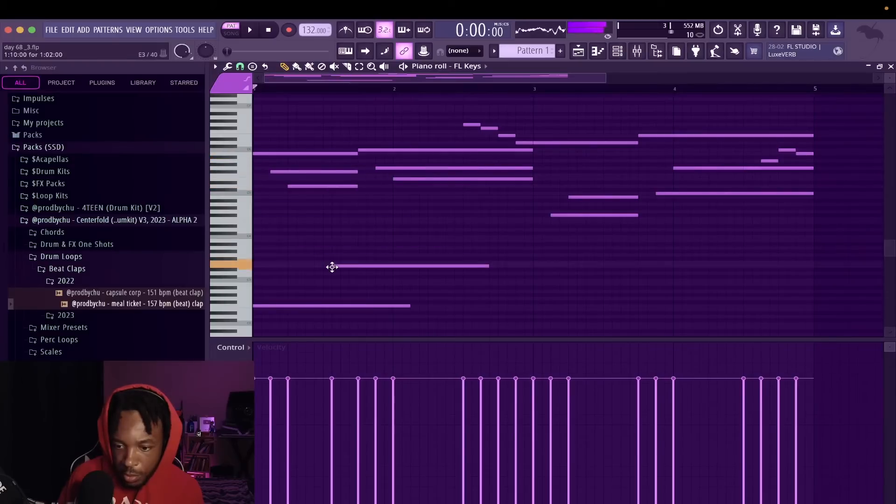
{"action": "right_click", "coordinate": [365, 267]}
{"action": "left_click_drag", "start_coordinate": [309, 305], "coordinate": [281, 284]}
{"action": "key", "text": "space"}
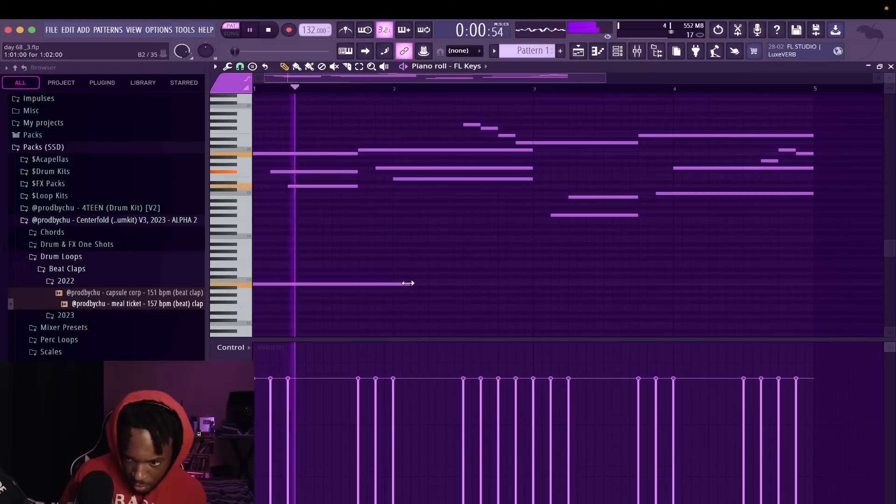
{"action": "left_click_drag", "start_coordinate": [409, 284], "coordinate": [386, 284]}
{"action": "key", "text": "space"}
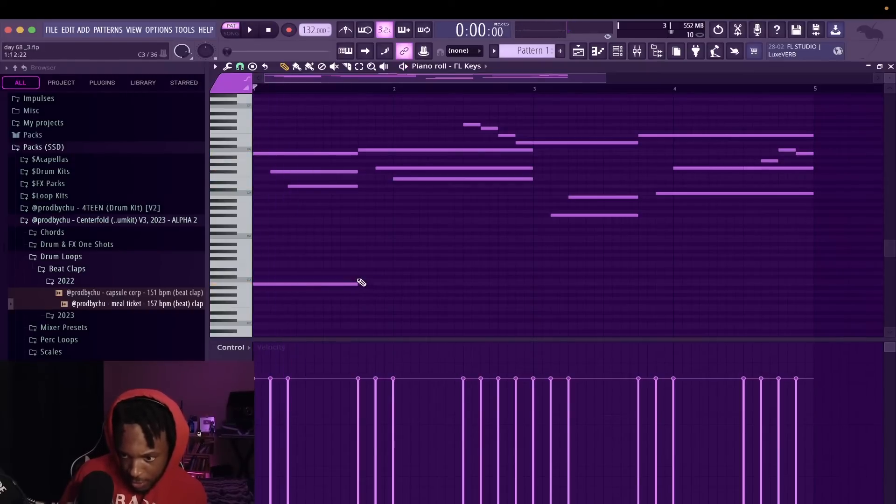
Add a C3 bass note under the second chord up to bar 3, and duplicate both bass notes into bars 3 and 4
{"action": "left_click", "coordinate": [364, 280]}
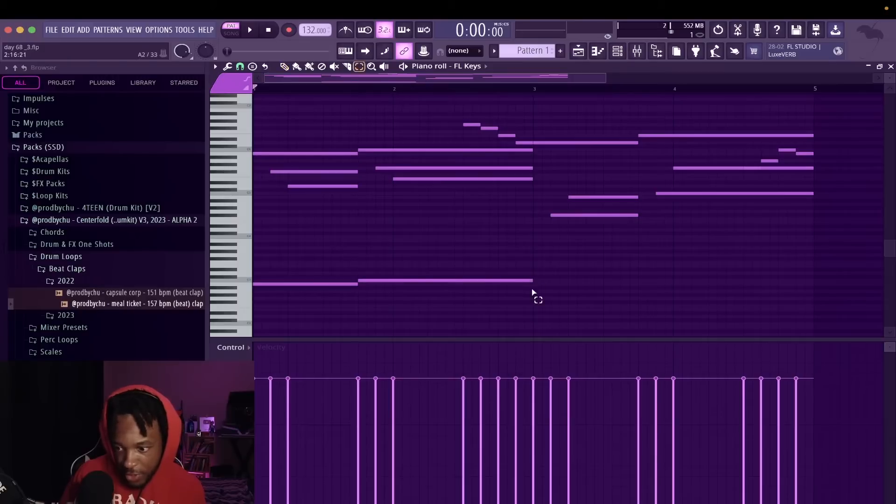
{"action": "left_click_drag", "start_coordinate": [533, 293], "coordinate": [257, 264]}
{"action": "key", "text": "ctrl+b"}
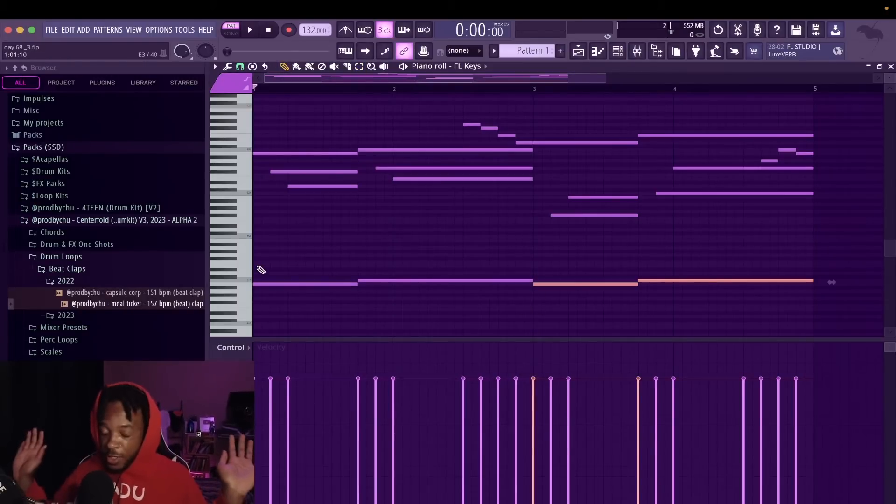
Play the progression with the bass line from the start and deselect the duplicated notes
{"action": "key", "text": "space"}
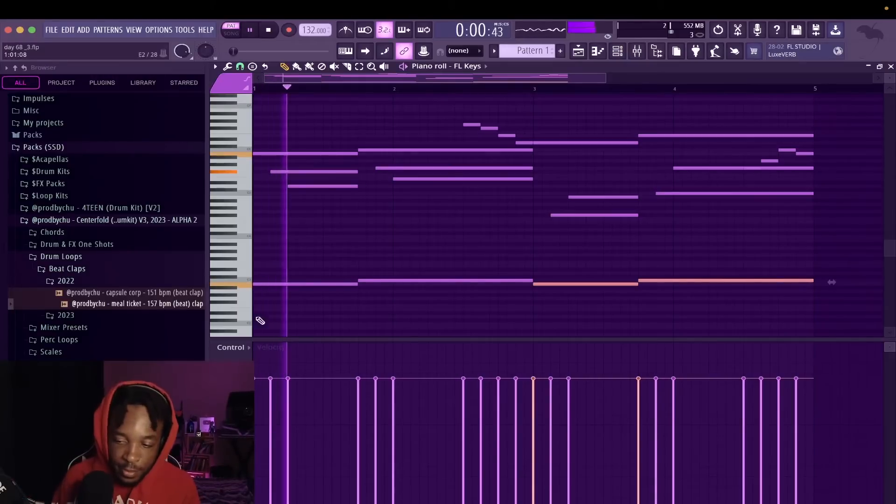
{"action": "key", "text": "space"}
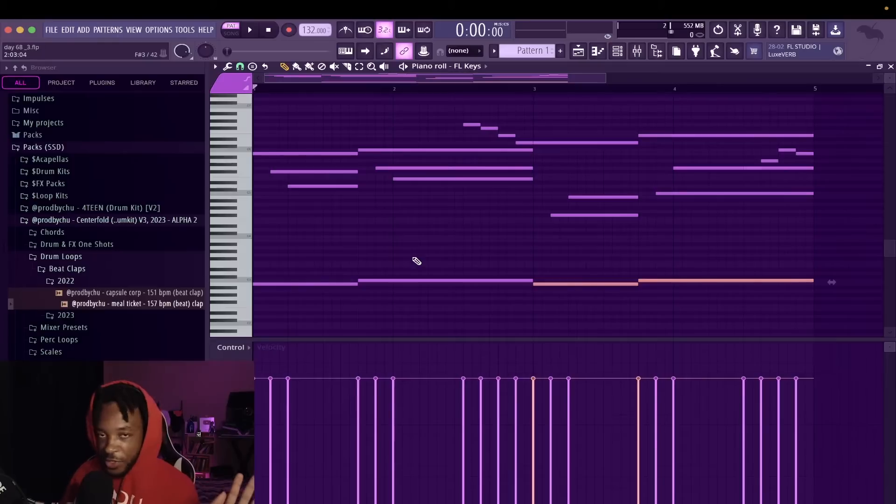
{"action": "key", "text": "space"}
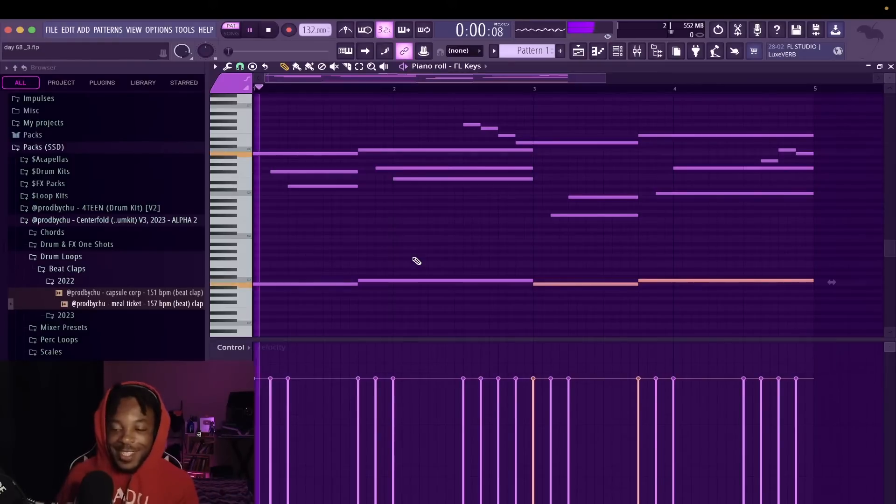
{"action": "left_click", "coordinate": [431, 250]}
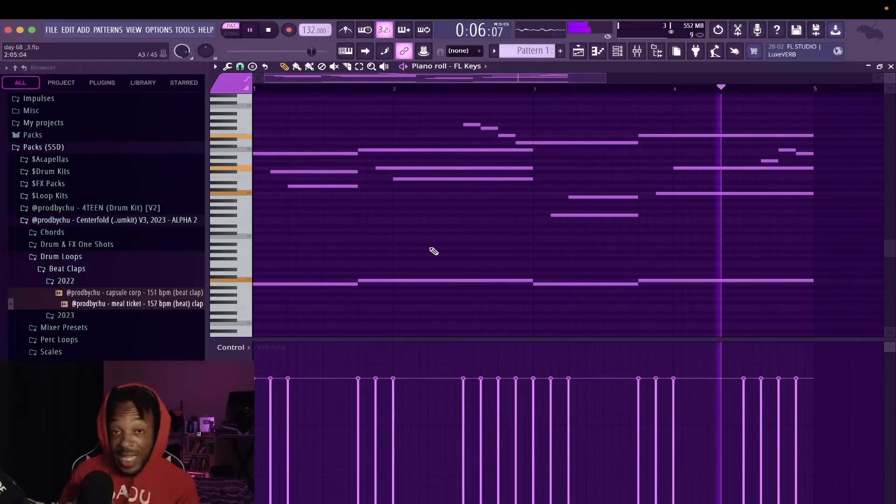
{"action": "key", "text": "space"}
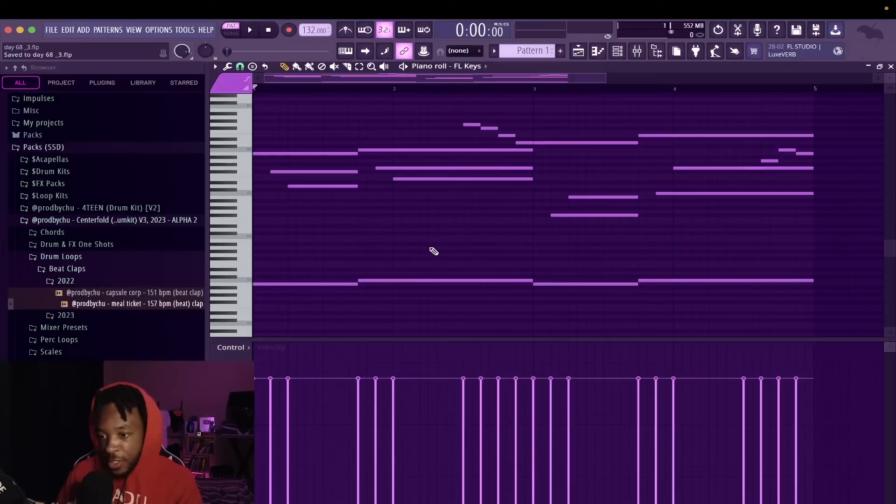
Strum the chords slightly with the strumizer, preserving the note ends, and audition the result
{"action": "key", "text": "alt+s"}
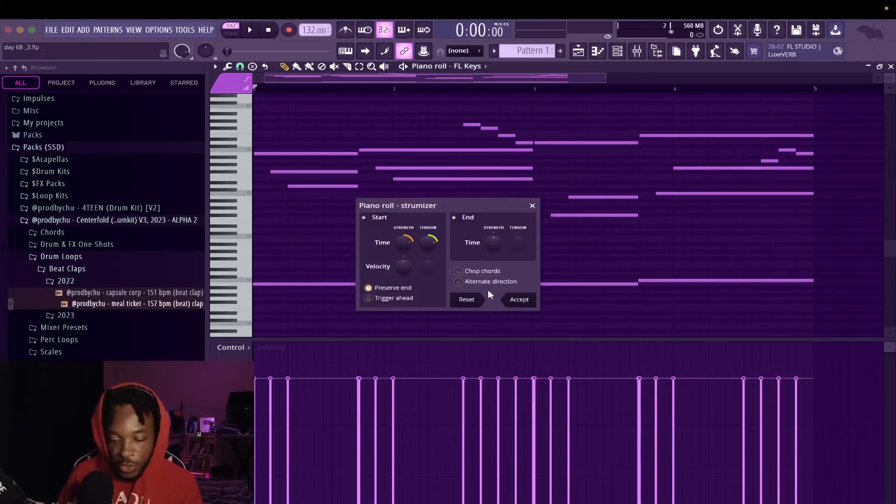
{"action": "left_click", "coordinate": [519, 300]}
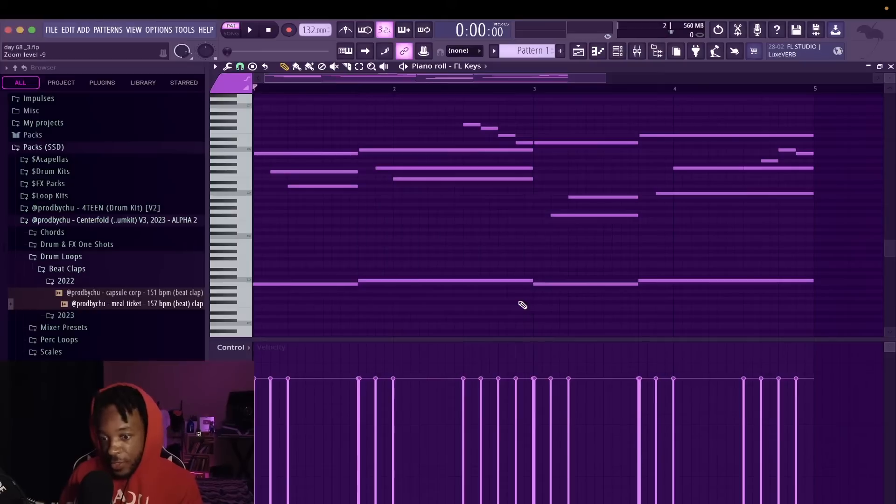
{"action": "key", "text": "space"}
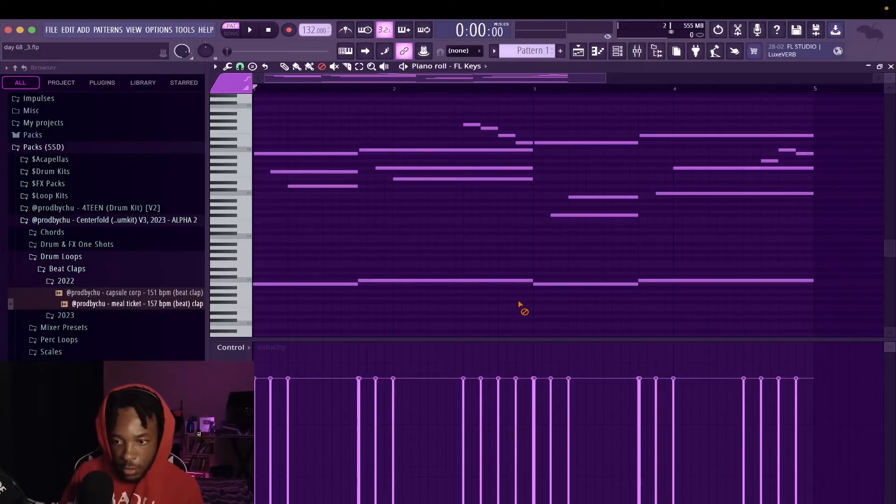
Shorten every note in the pattern to a brief staccato length and apply a slight bipolar velocity randomization while playing
{"action": "key", "text": "ctrl+z"}
{"action": "key", "text": "ctrl+a"}
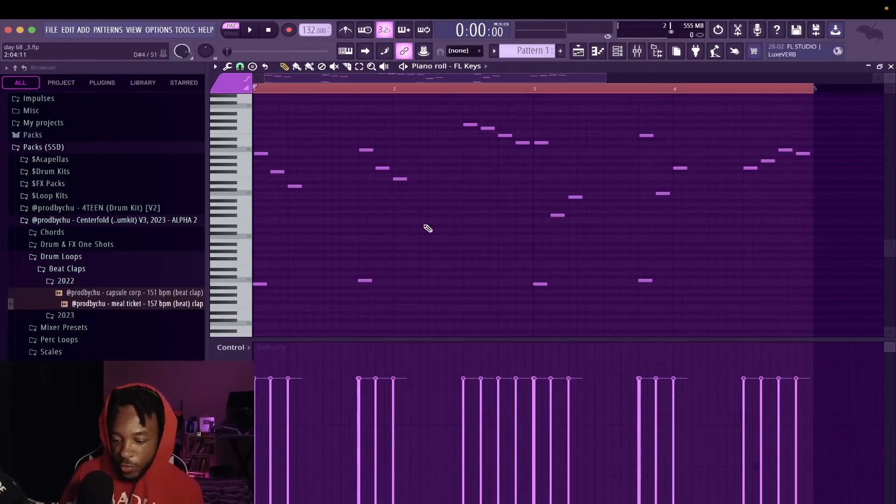
{"action": "key", "text": "alt+r"}
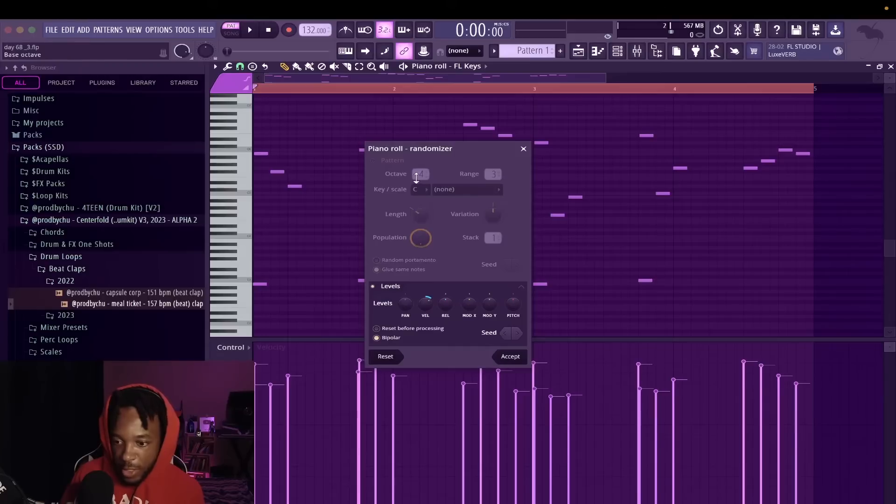
{"action": "left_click_drag", "start_coordinate": [418, 304], "coordinate": [418, 322]}
{"action": "key", "text": "space"}
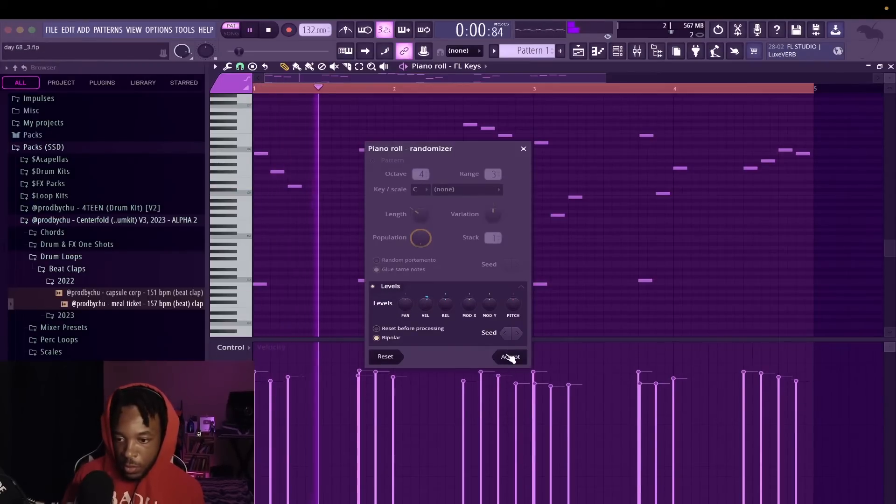
{"action": "left_click", "coordinate": [510, 356]}
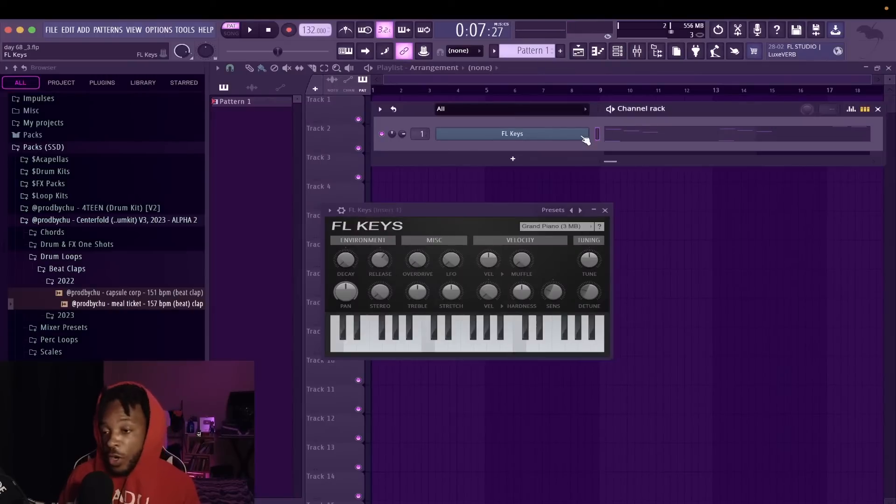
Insert a FLEX instrument channel alongside FL Keys in the channel rack
{"action": "right_click", "coordinate": [570, 132]}
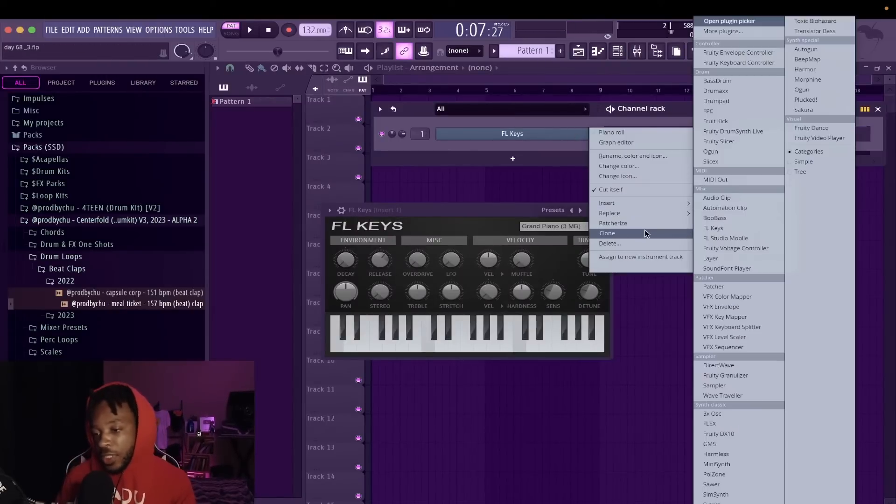
{"action": "mouse_move", "coordinate": [660, 203]}
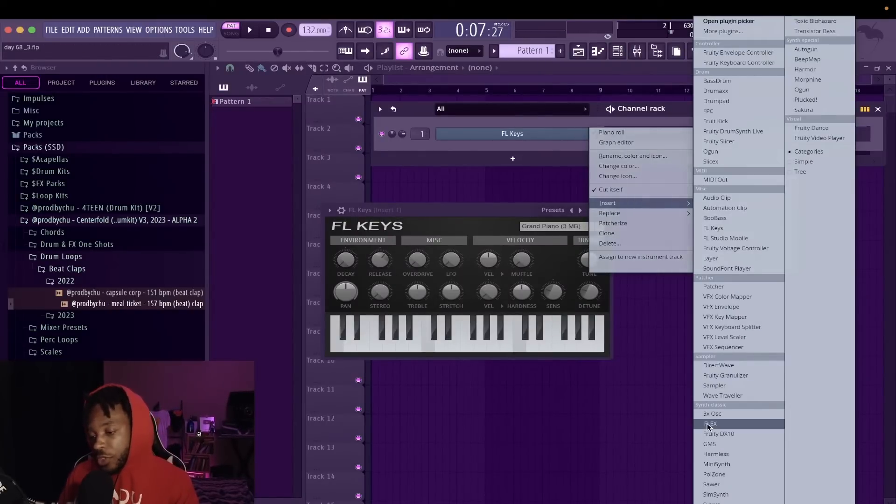
{"action": "left_click", "coordinate": [728, 423]}
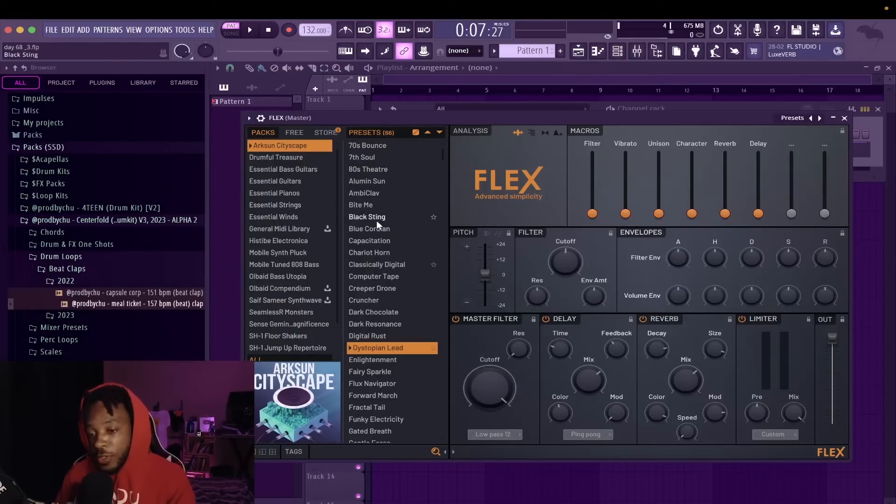
Search the FLEX presets of all packs for "music"
{"action": "scroll", "coordinate": [384, 301], "scroll_direction": "down", "scroll_amount": 3}
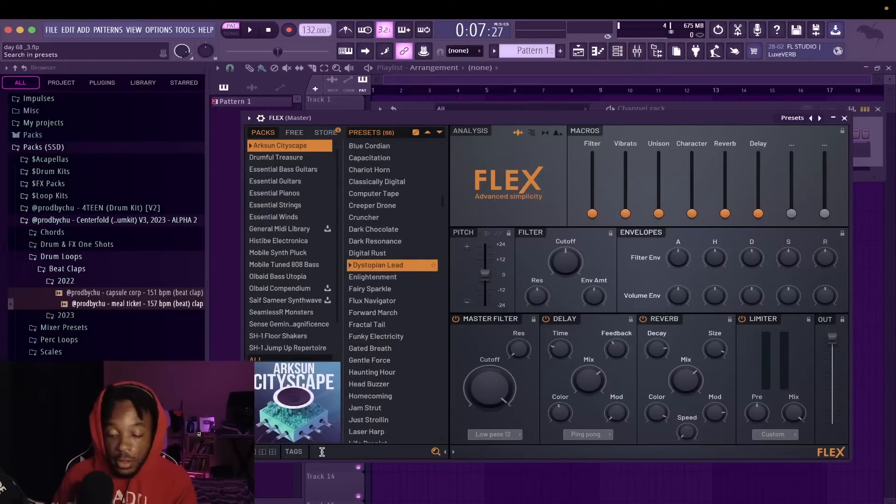
{"action": "type", "text": "b"}
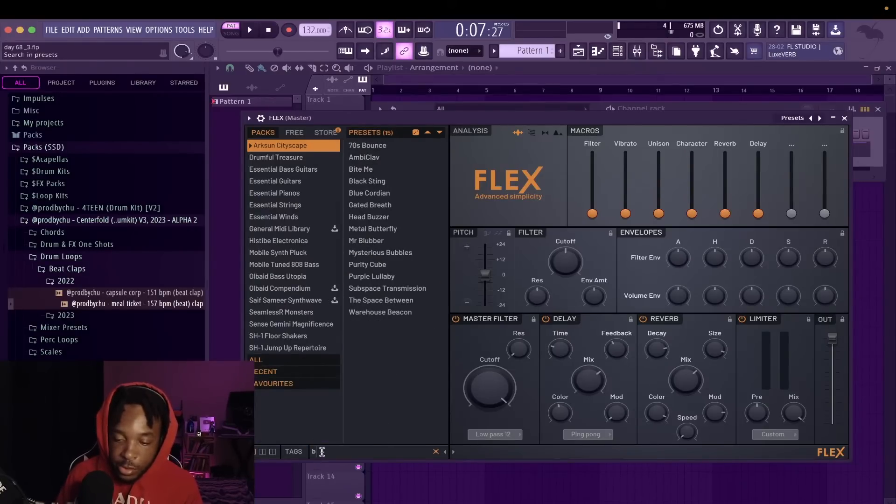
{"action": "type", "text": "e"}
{"action": "key", "text": "BackSpace"}
{"action": "key", "text": "BackSpace"}
{"action": "type", "text": "ms"}
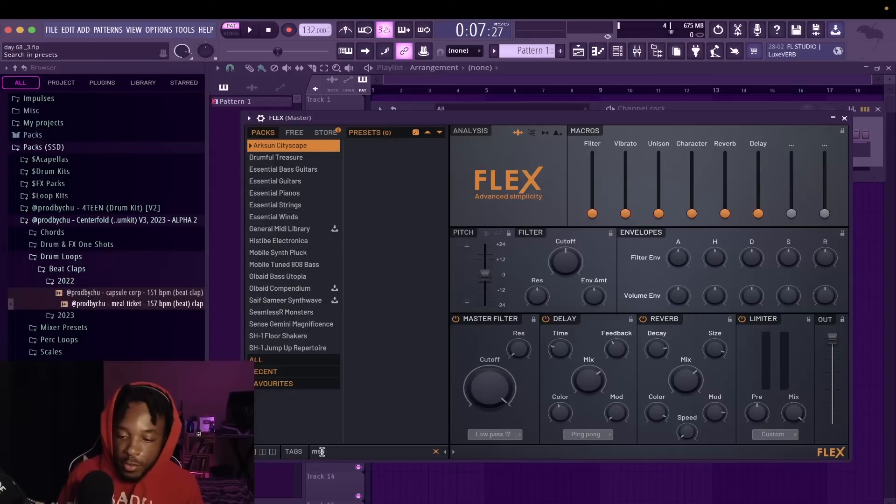
{"action": "key", "text": "BackSpace"}
{"action": "key", "text": "BackSpace"}
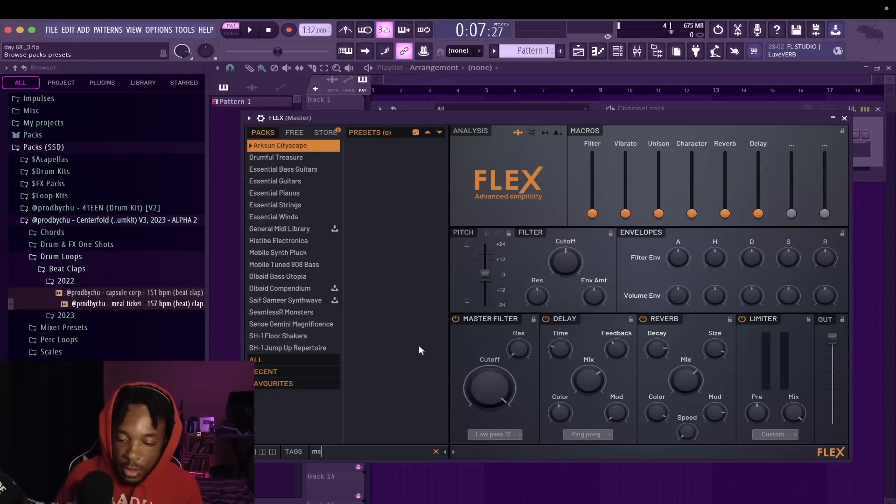
{"action": "type", "text": "ic"}
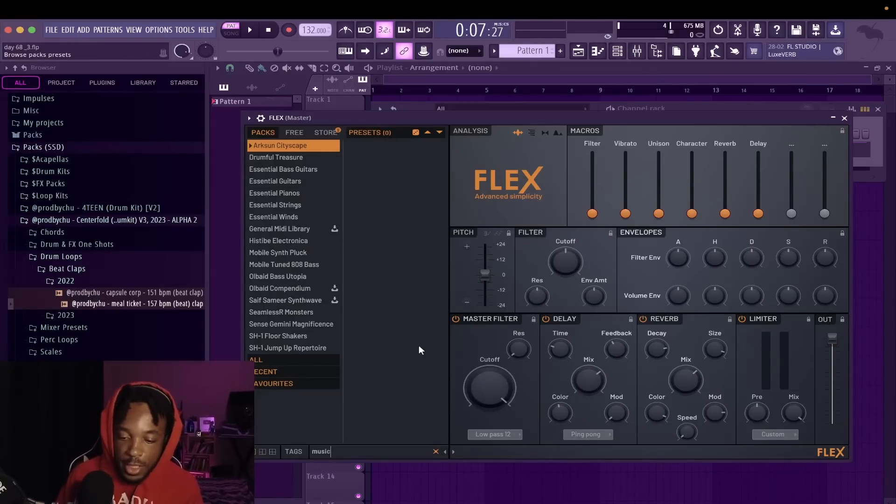
{"action": "left_click", "coordinate": [256, 359]}
Try the second Music Box preset, switch to Music Box 2, and close the FLEX window
{"action": "left_click", "coordinate": [374, 154]}
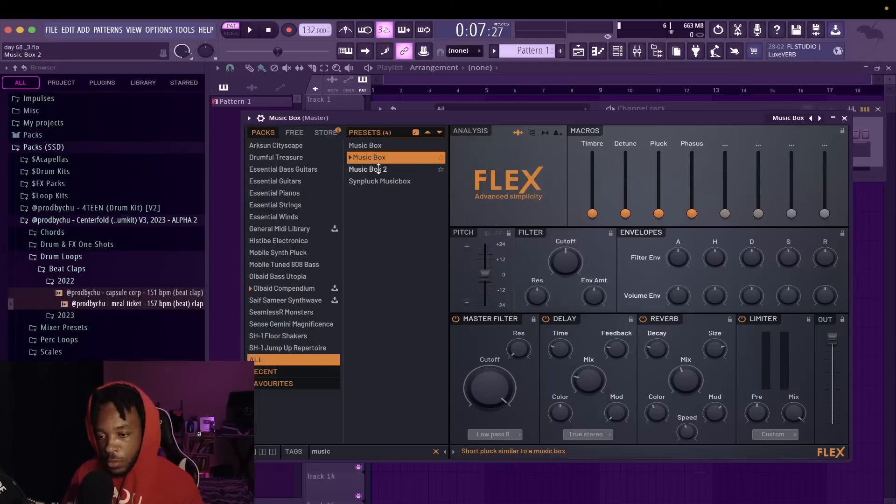
{"action": "left_click", "coordinate": [377, 169]}
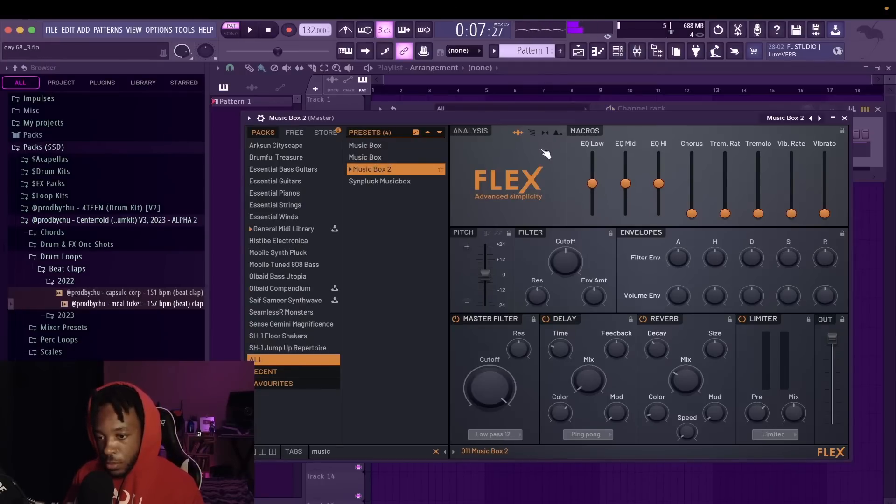
{"action": "left_click", "coordinate": [845, 118]}
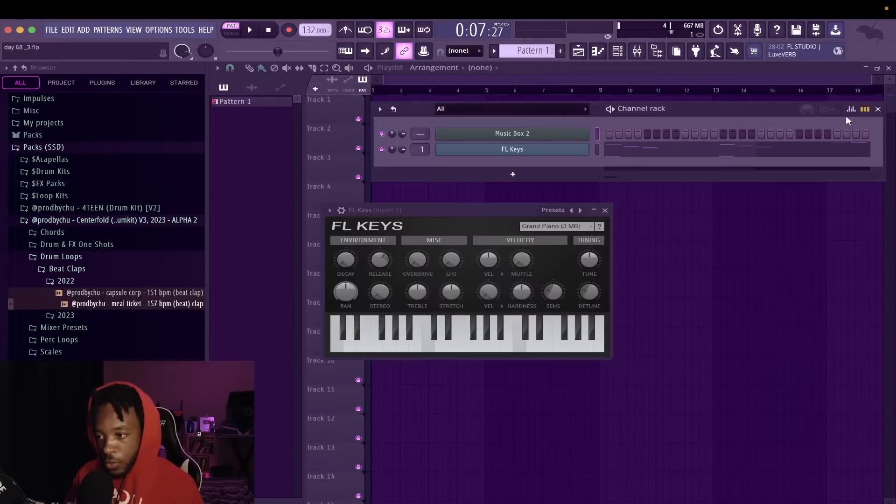
Copy the FL Keys notes into the Music Box 2 channel and play the pattern with the FLEX window open
{"action": "right_click", "coordinate": [562, 149]}
{"action": "left_click", "coordinate": [705, 159]}
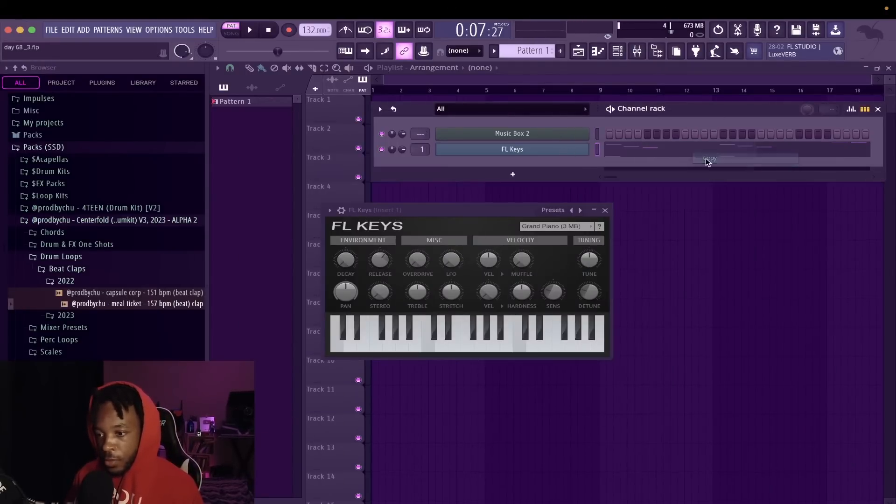
{"action": "right_click", "coordinate": [563, 133]}
{"action": "left_click", "coordinate": [709, 152]}
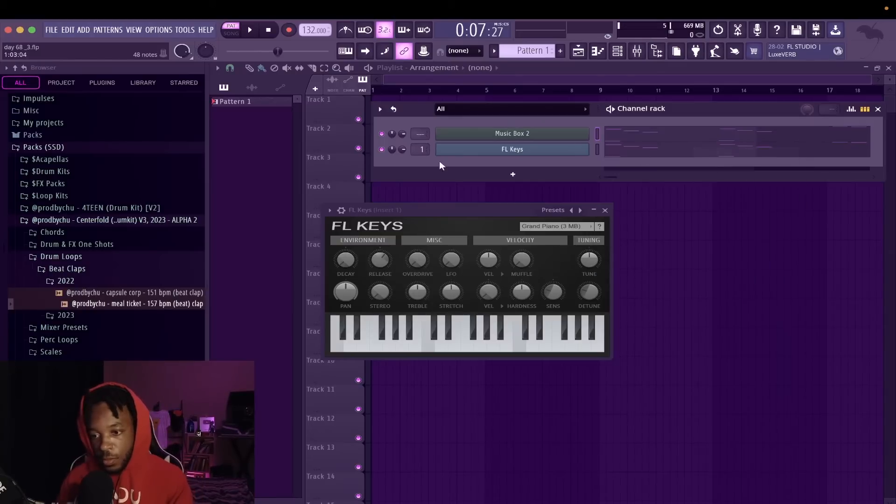
{"action": "key", "text": "space"}
{"action": "left_click", "coordinate": [513, 136]}
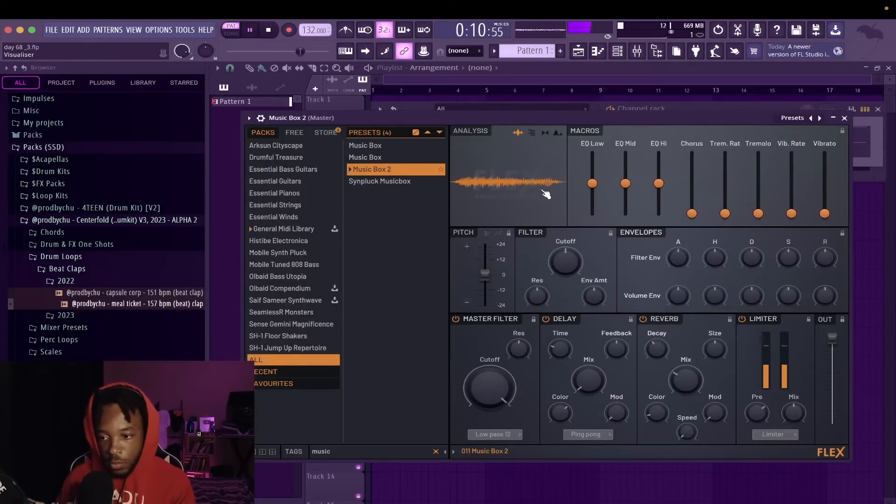
Mute all the low bass notes in the Music Box 2 piano roll while the pattern plays, and close the editor
{"action": "left_click", "coordinate": [878, 147]}
{"action": "left_click", "coordinate": [742, 135]}
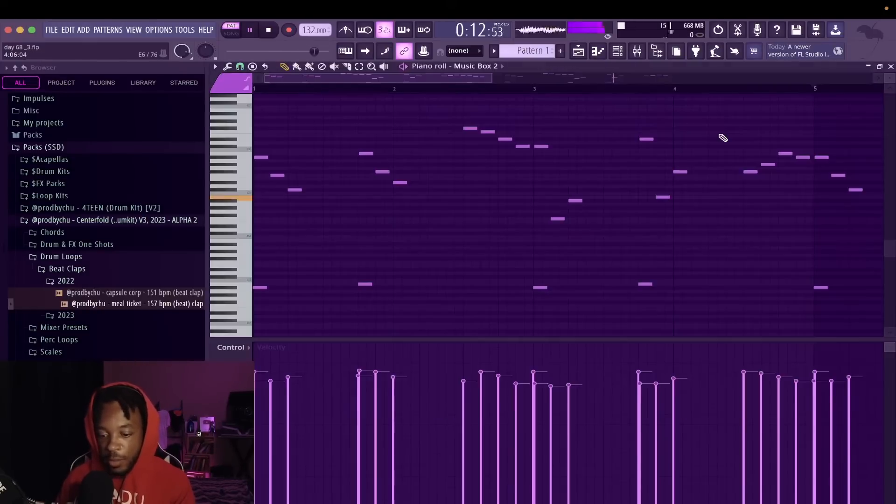
{"action": "scroll", "coordinate": [317, 236], "scroll_direction": "down", "scroll_amount": 3}
{"action": "key", "text": "space"}
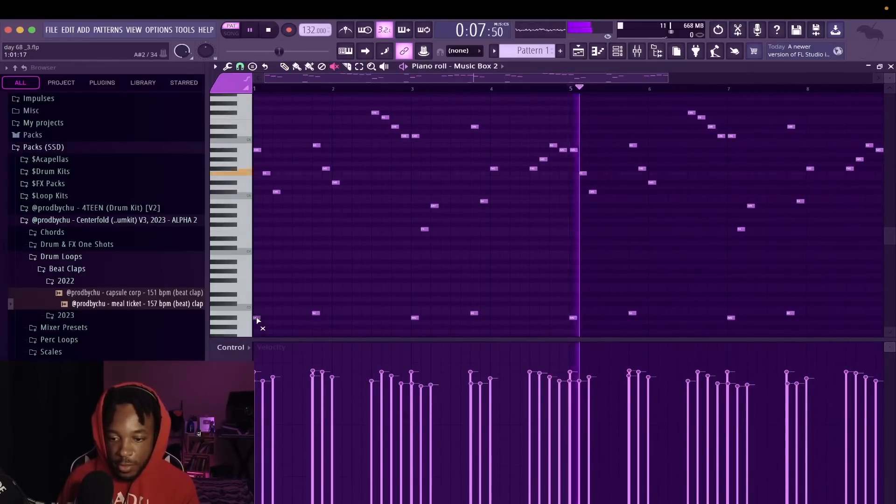
{"action": "key", "text": "space"}
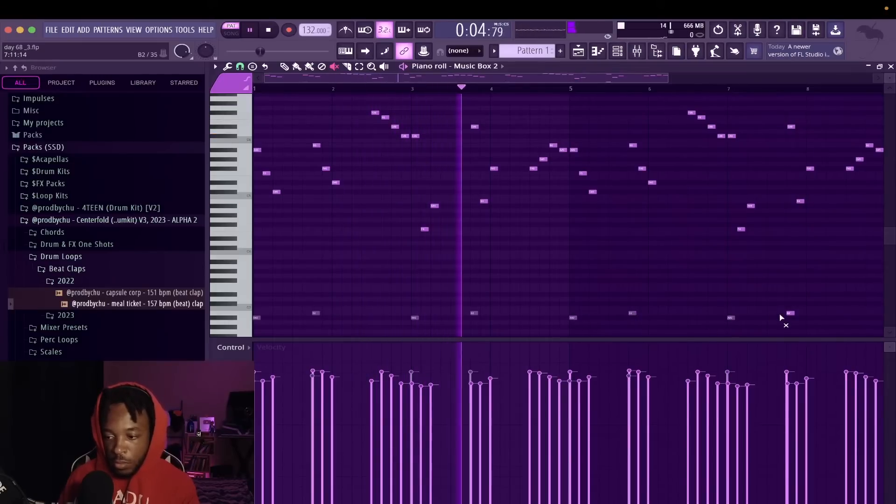
{"action": "key", "text": "Page_Down"}
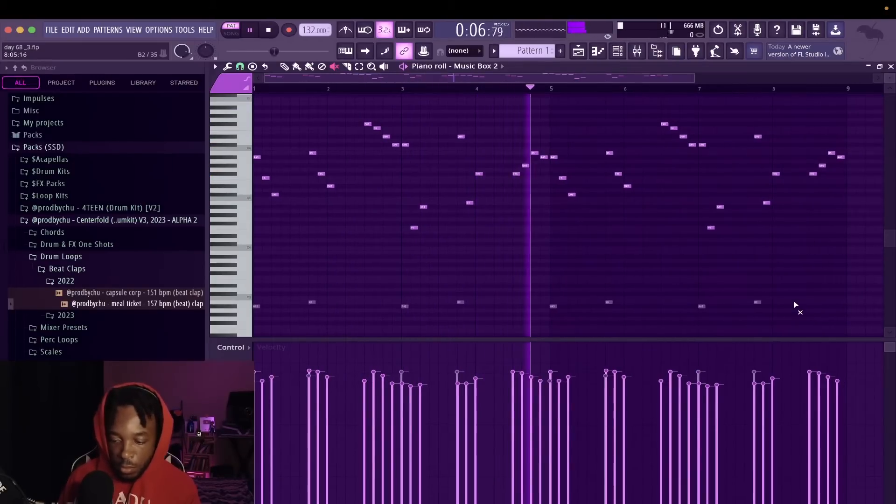
{"action": "key", "text": "p"}
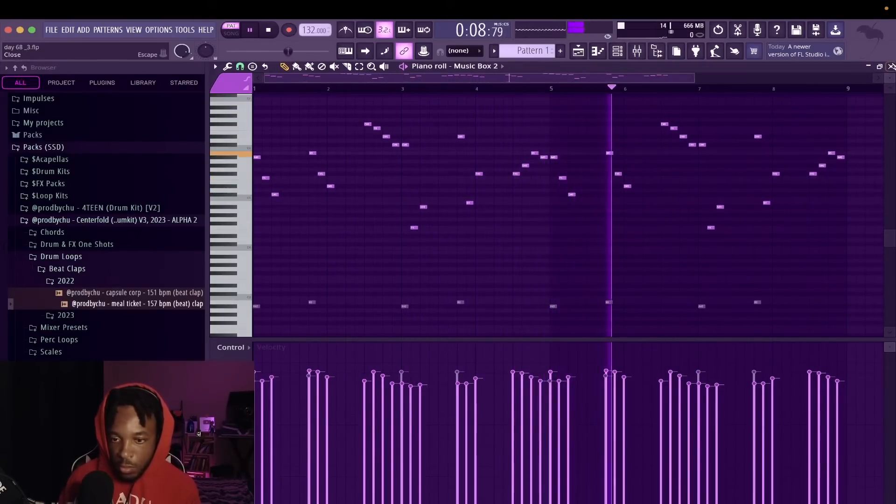
{"action": "left_click", "coordinate": [891, 66]}
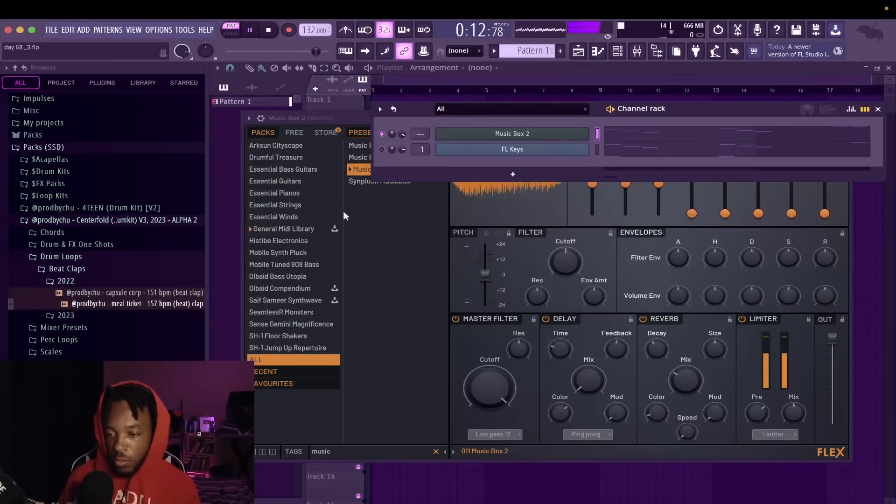
Audition Synpluck Musicbox and both Music Box presets against the pattern, and return to Music Box 2
{"action": "left_click", "coordinate": [383, 183]}
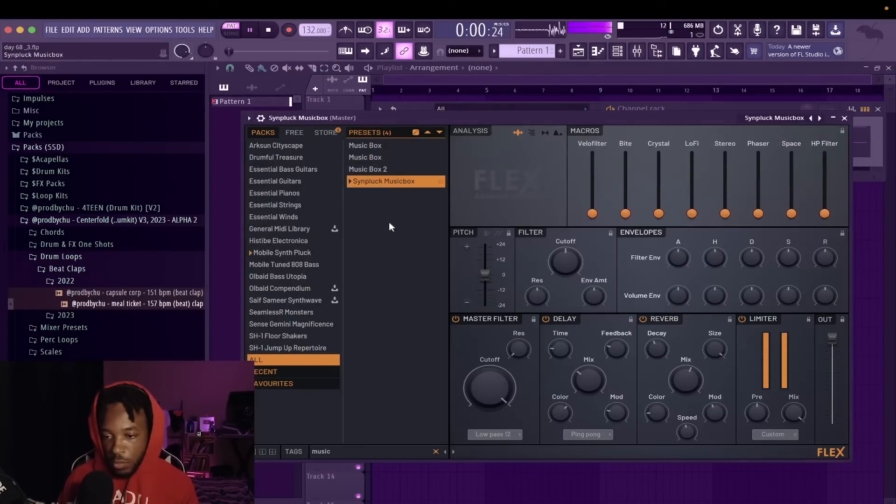
{"action": "left_click", "coordinate": [380, 169]}
{"action": "left_click", "coordinate": [375, 160]}
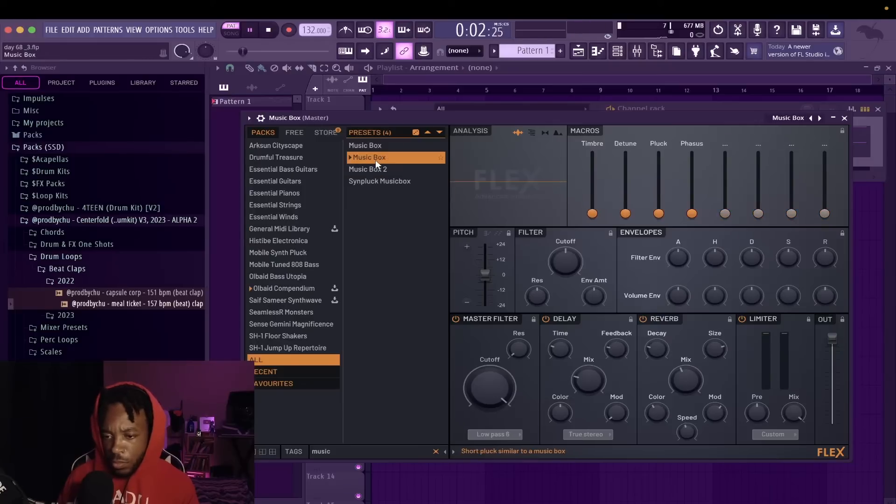
{"action": "left_click", "coordinate": [374, 145]}
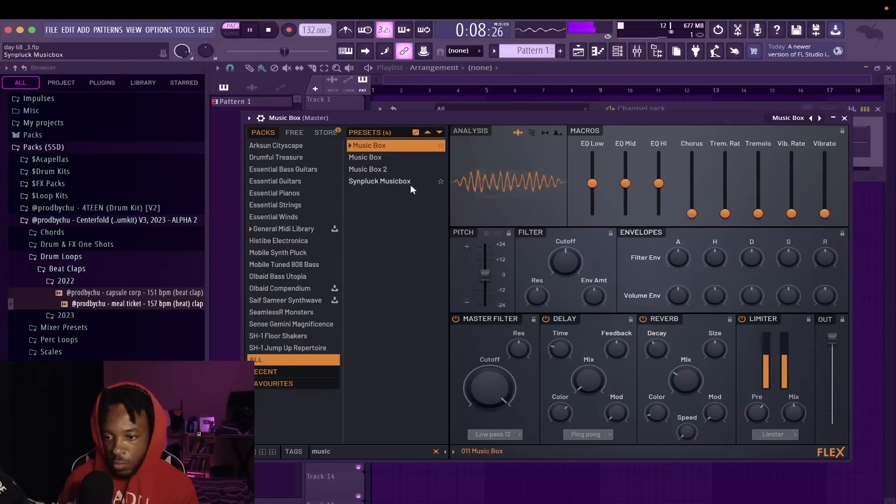
{"action": "left_click", "coordinate": [382, 168]}
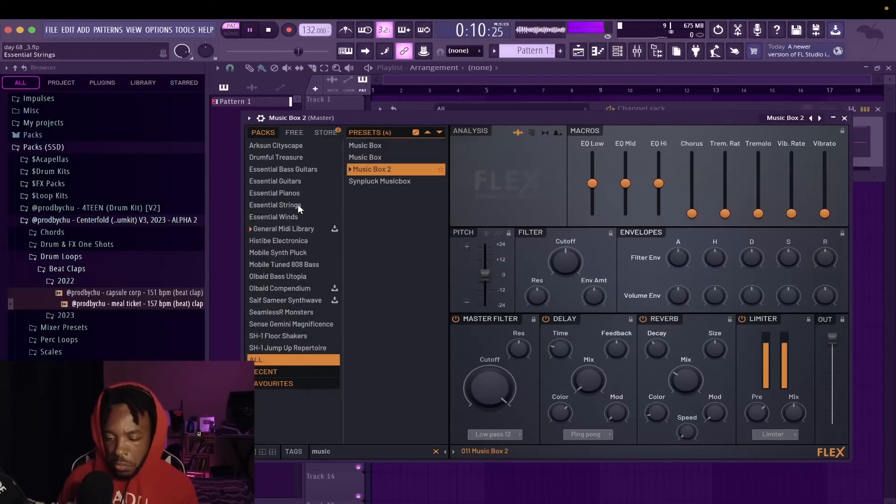
Filter the FLEX presets by the Bell type tag and clear the "music" search text
{"action": "left_click", "coordinate": [293, 452]}
{"action": "left_click", "coordinate": [330, 385]}
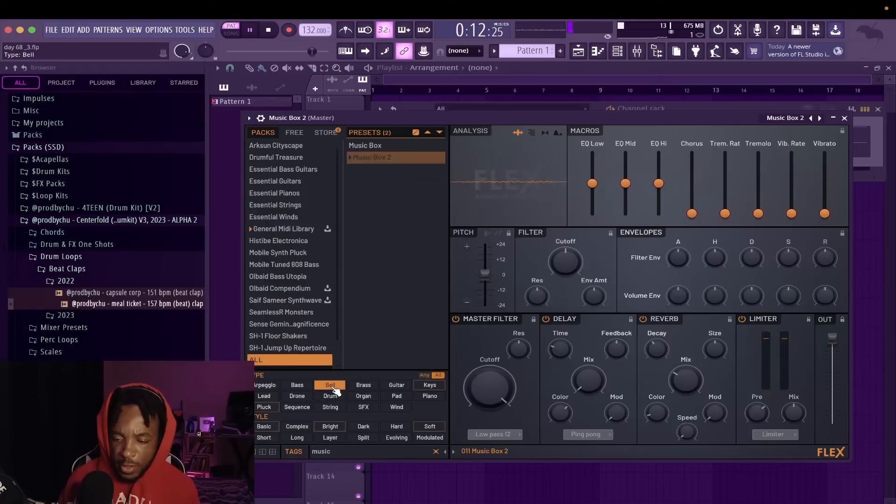
{"action": "double_click", "coordinate": [323, 451]}
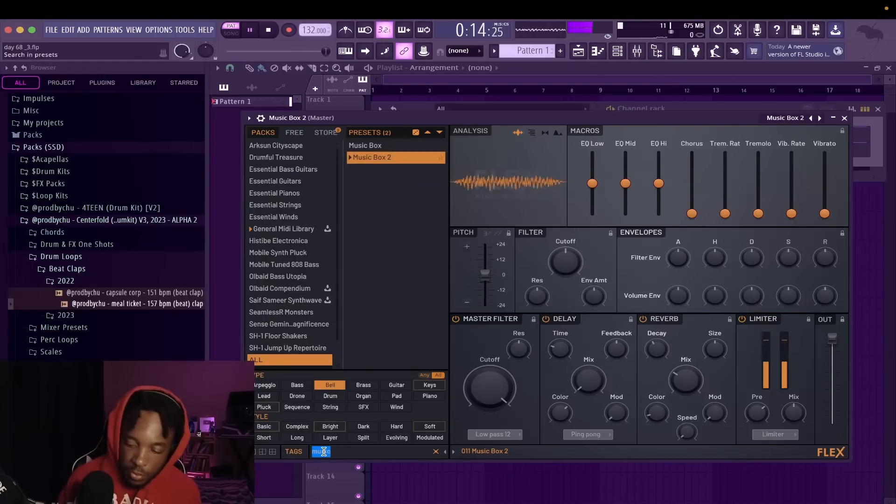
{"action": "key", "text": "BackSpace"}
{"action": "scroll", "coordinate": [418, 310], "scroll_direction": "up", "scroll_amount": 3}
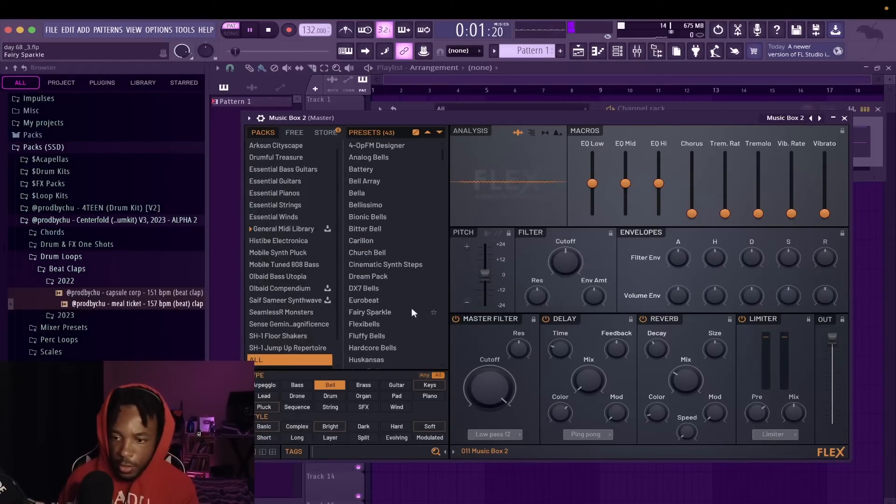
Audition the bell presets from Bell Array down to Fairy Sparkle, keep Fairy Sparkle loaded, and close the FLEX window
{"action": "left_click", "coordinate": [378, 182]}
{"action": "left_click", "coordinate": [366, 205]}
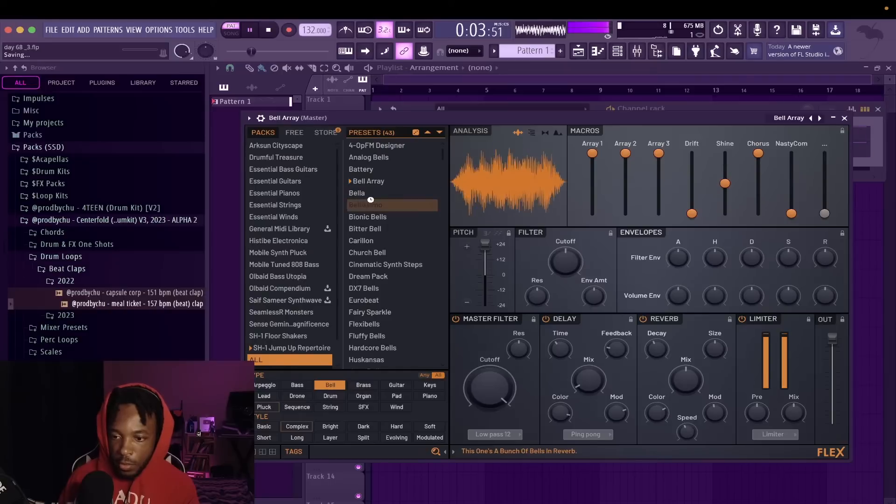
{"action": "left_click", "coordinate": [376, 217]}
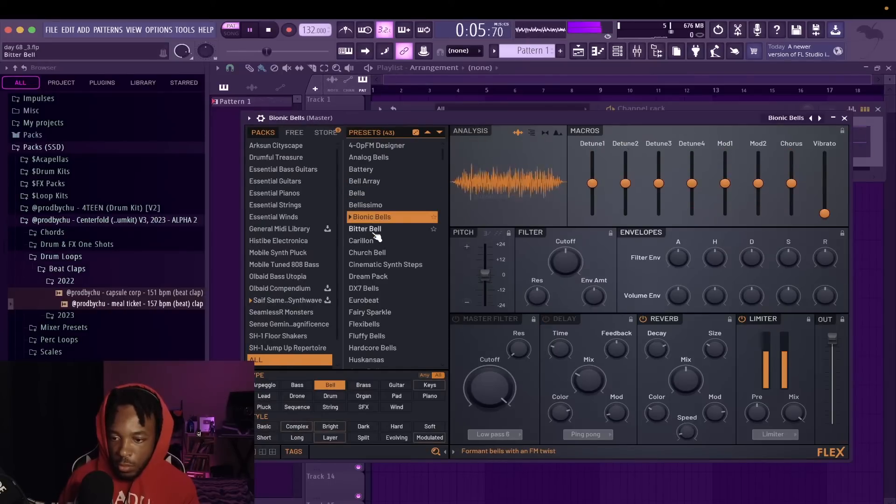
{"action": "left_click", "coordinate": [373, 229]}
{"action": "left_click", "coordinate": [369, 241]}
{"action": "left_click", "coordinate": [369, 252]}
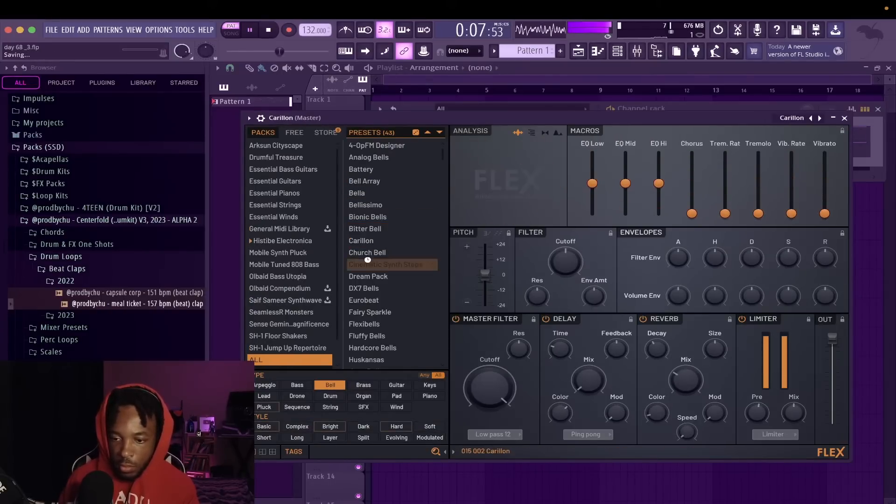
{"action": "left_click", "coordinate": [371, 265]}
{"action": "left_click", "coordinate": [371, 276]}
{"action": "left_click", "coordinate": [369, 289]}
{"action": "left_click", "coordinate": [369, 300]}
{"action": "left_click", "coordinate": [371, 313]}
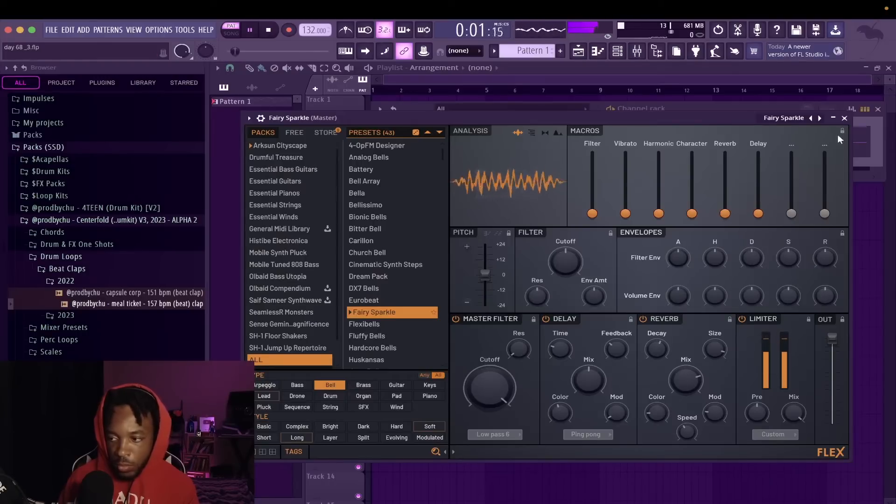
{"action": "left_click", "coordinate": [845, 119]}
Insert a second FLEX channel and list its presets from all packs
{"action": "right_click", "coordinate": [565, 149]}
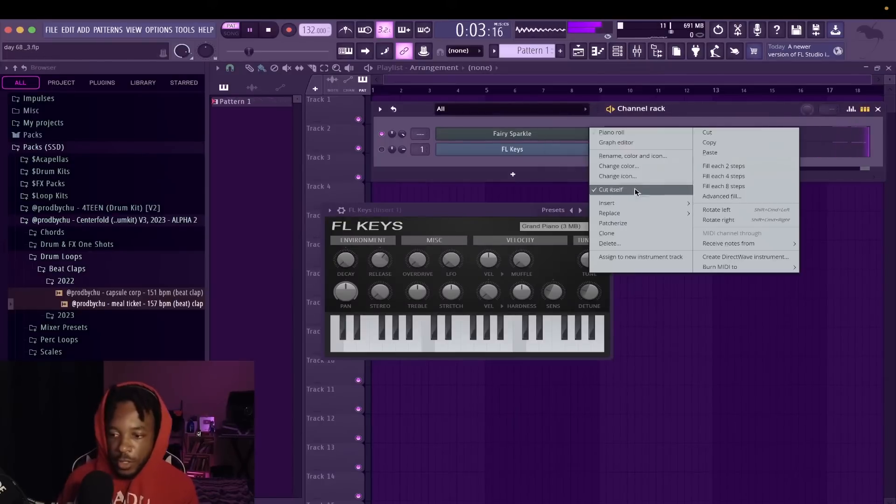
{"action": "mouse_move", "coordinate": [632, 202]}
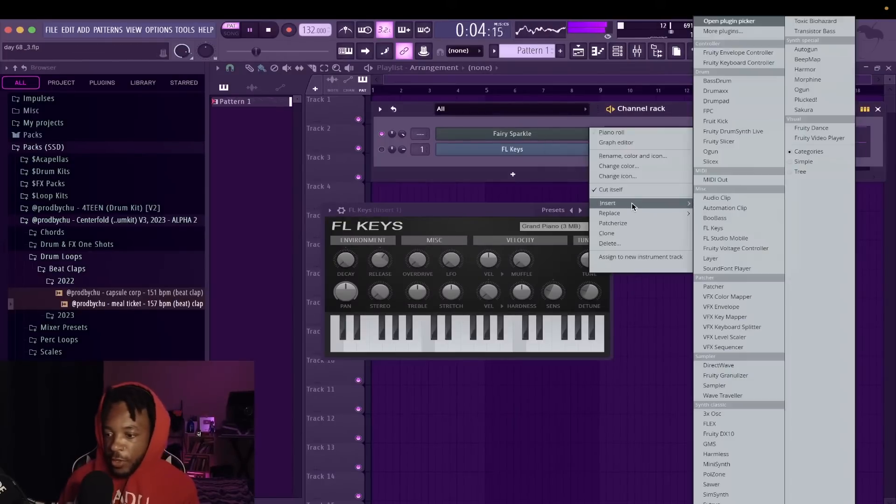
{"action": "left_click", "coordinate": [706, 424]}
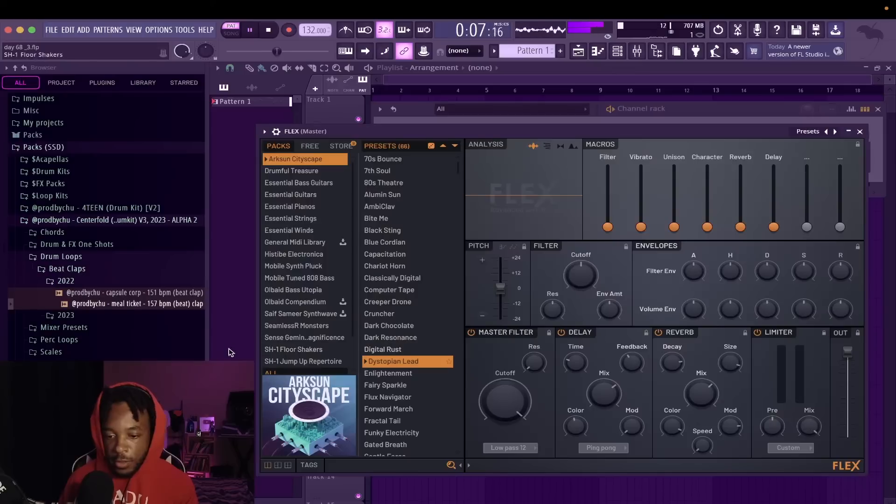
{"action": "left_click", "coordinate": [269, 374]}
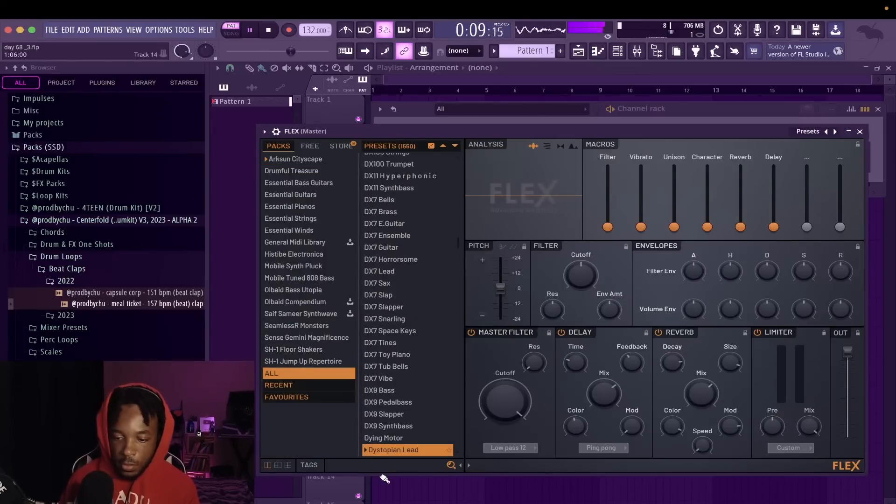
Search the FLEX presets for "music box", load Music Box 2, and close the FLEX window
{"action": "left_click", "coordinate": [372, 465]}
{"action": "type", "text": "music"}
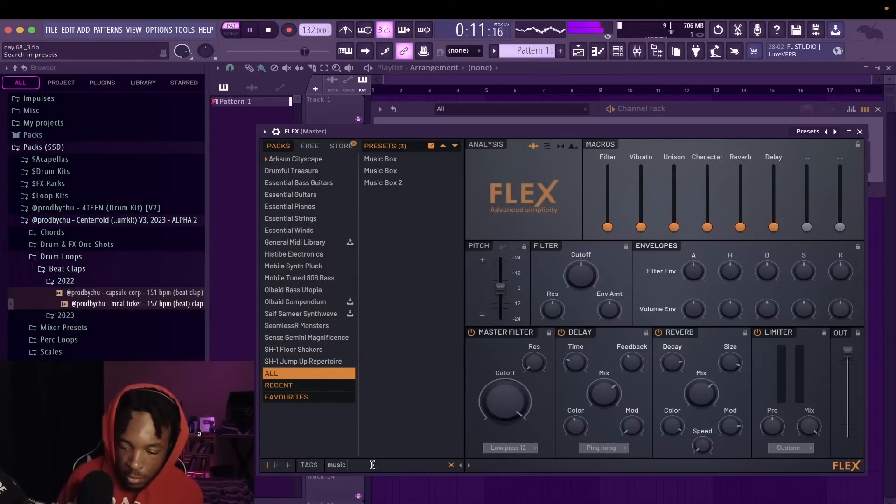
{"action": "type", "text": " box"}
{"action": "left_click", "coordinate": [385, 183]}
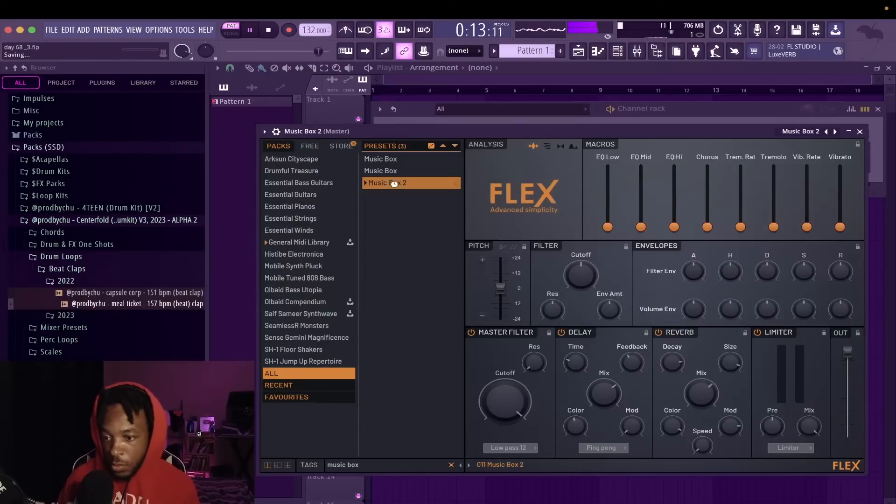
{"action": "left_click", "coordinate": [860, 131]}
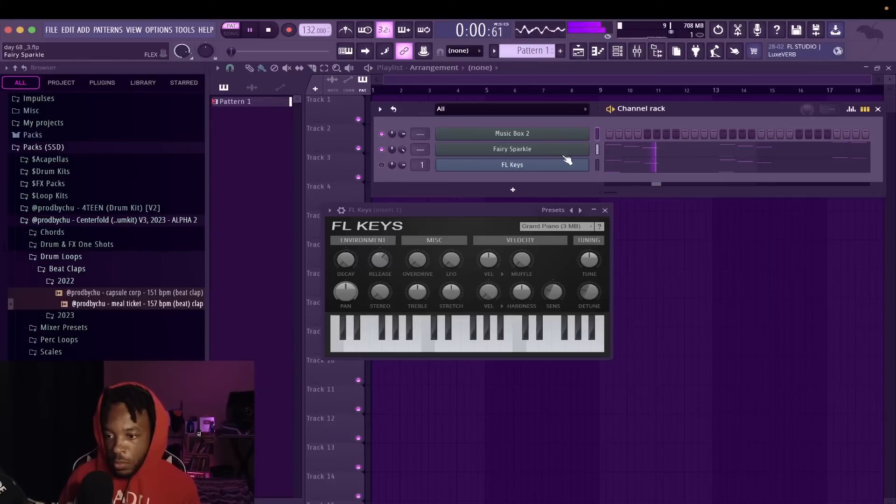
Copy the Fairy Sparkle channel's notes and paste them into the Music Box 2 channel
{"action": "right_click", "coordinate": [567, 147]}
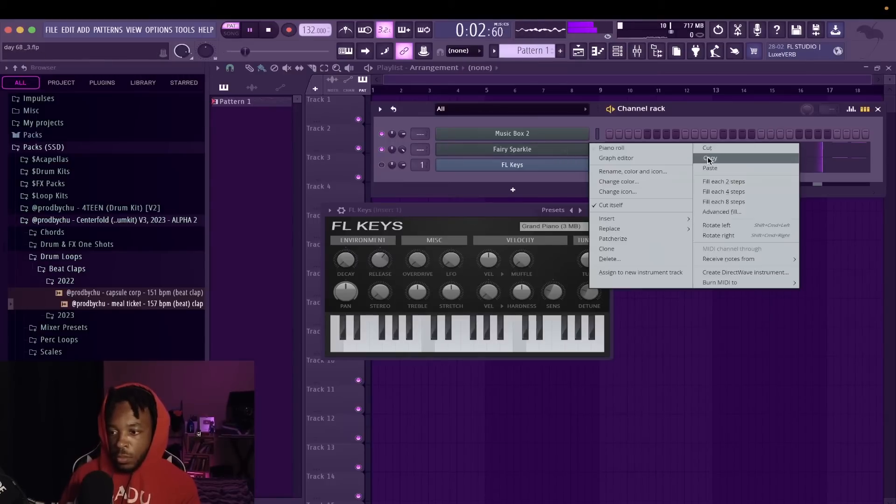
{"action": "left_click", "coordinate": [708, 158]}
{"action": "right_click", "coordinate": [528, 133]}
{"action": "left_click", "coordinate": [699, 152]}
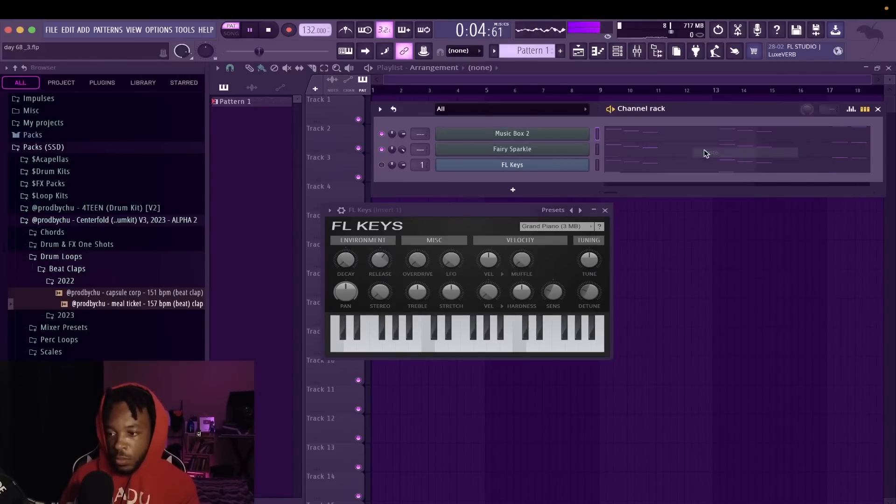
Play the layered pattern and review the Fairy Sparkle notes in the piano roll
{"action": "left_click", "coordinate": [684, 151]}
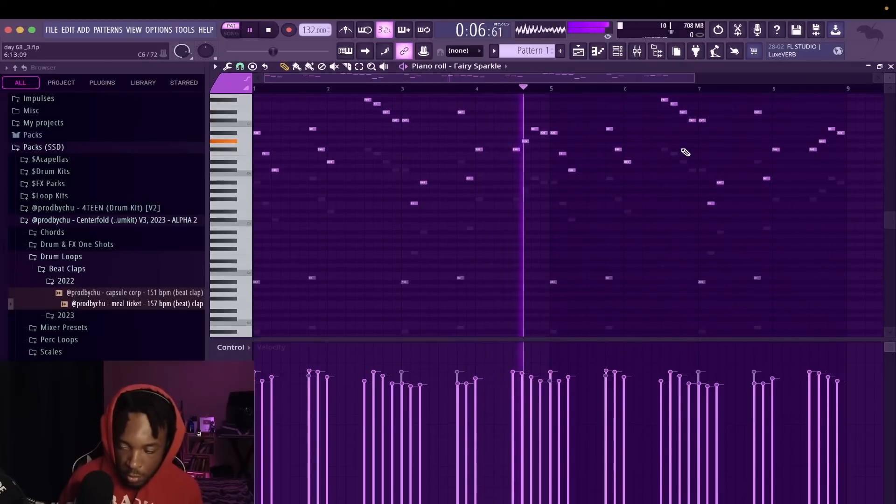
{"action": "left_click", "coordinate": [891, 67]}
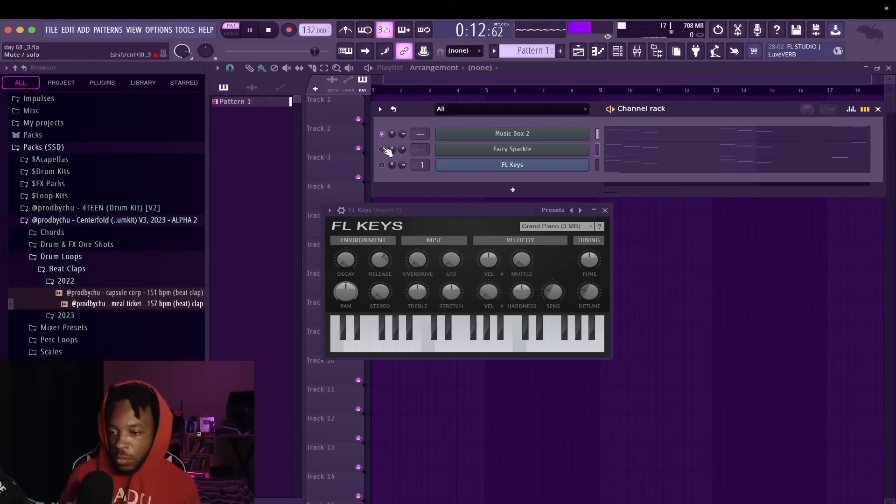
{"action": "key", "text": "space"}
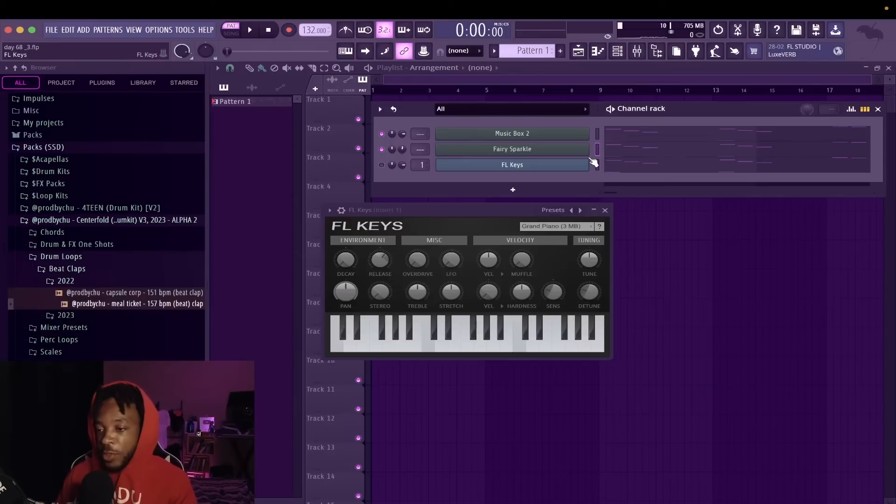
{"action": "left_click", "coordinate": [637, 149]}
{"action": "key", "text": "space"}
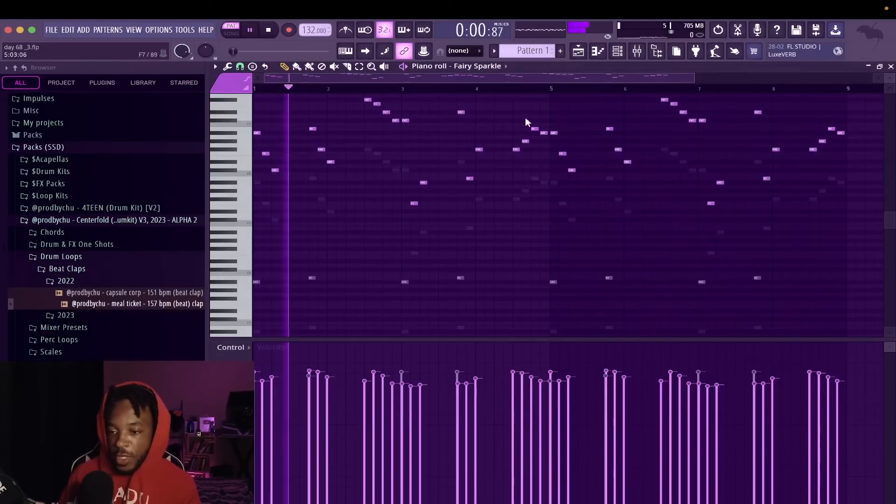
{"action": "left_click", "coordinate": [891, 67]}
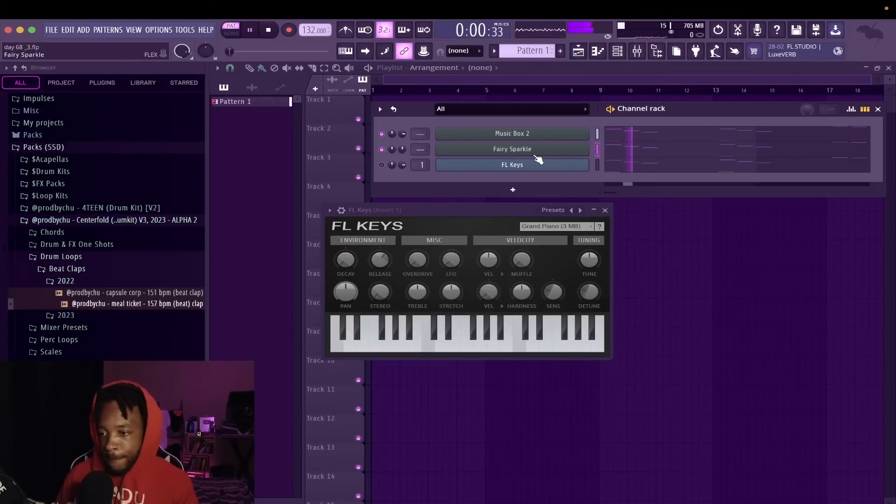
{"action": "key", "text": "space"}
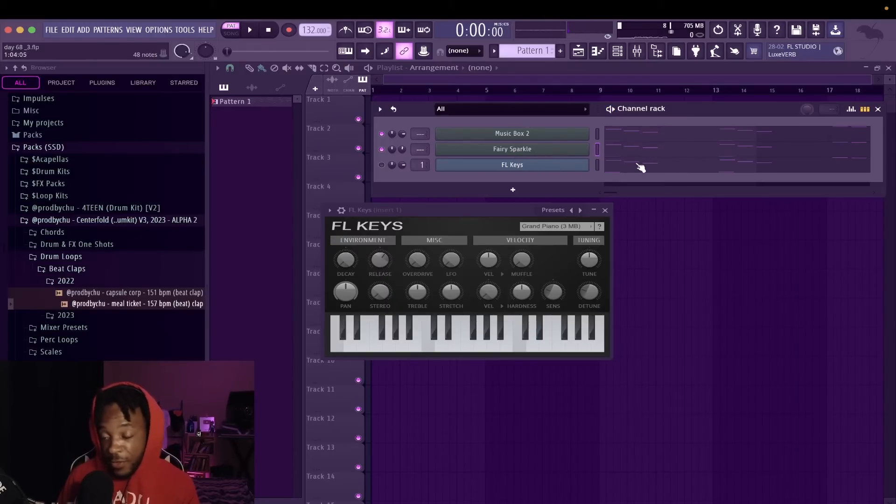
Switch the FL Keys sound to Roto Organ (FL) and stack its first three melody notes into a chord at bar 1
{"action": "left_click", "coordinate": [572, 227]}
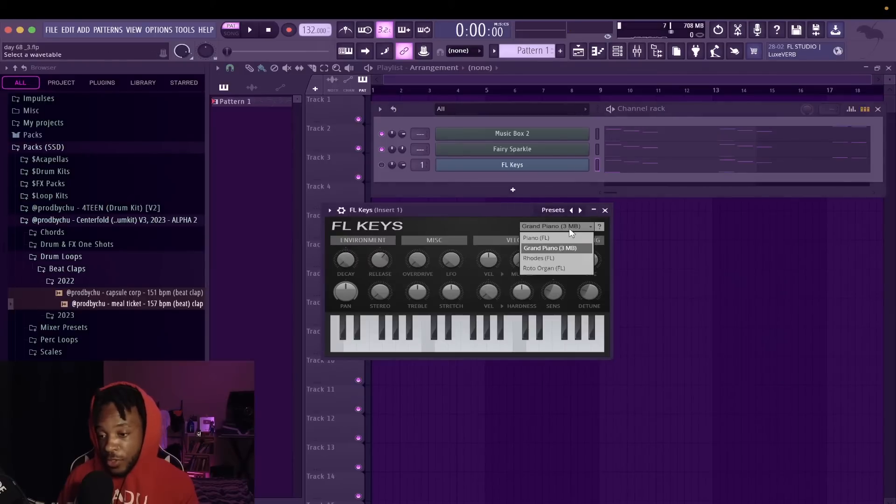
{"action": "left_click", "coordinate": [569, 269]}
{"action": "key", "text": "F7"}
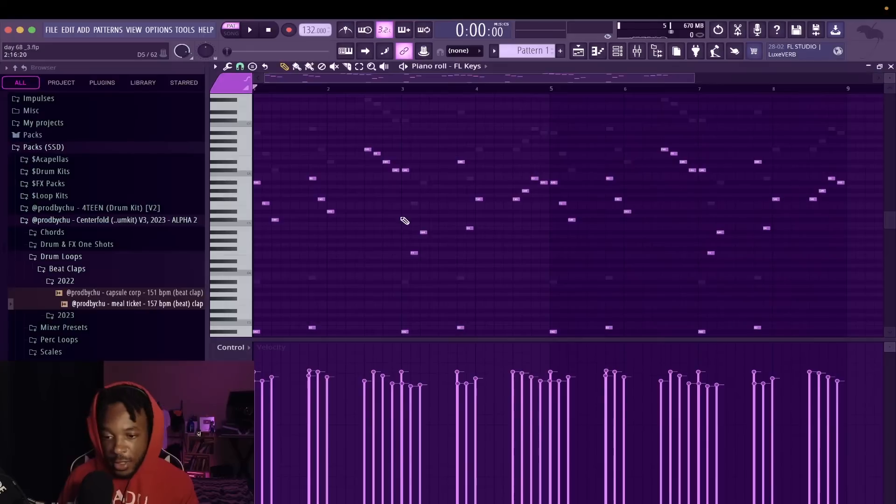
{"action": "scroll", "coordinate": [320, 256], "scroll_direction": "down", "scroll_amount": 2}
{"action": "left_click_drag", "start_coordinate": [266, 179], "coordinate": [260, 197]}
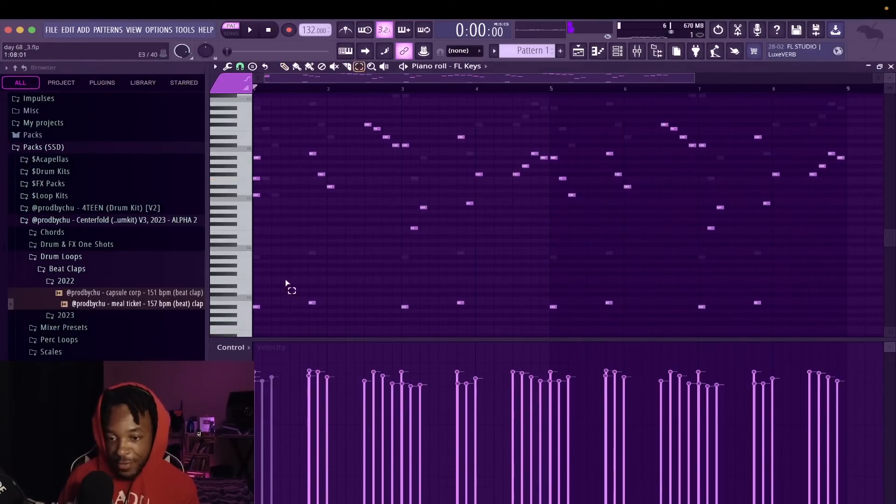
Lengthen the first FL Keys chord and its bass note to about half a bar and play the result
{"action": "left_click_drag", "start_coordinate": [264, 311], "coordinate": [187, 124]}
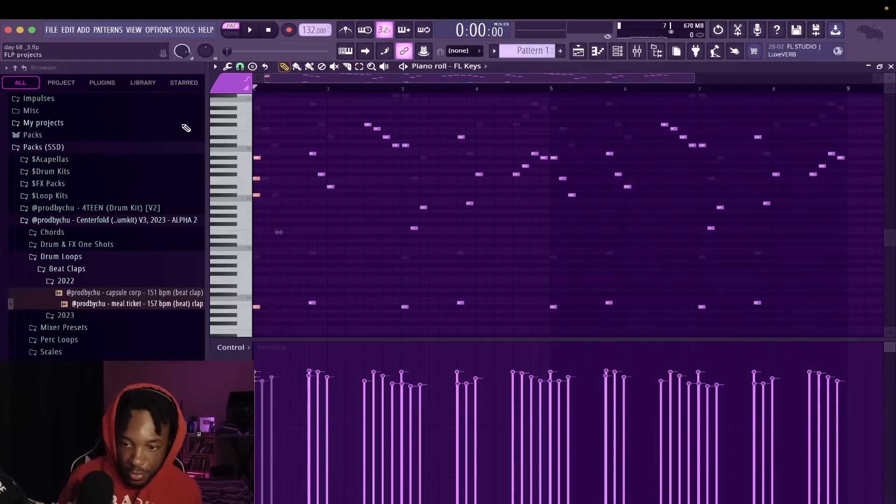
{"action": "left_click_drag", "start_coordinate": [259, 157], "coordinate": [293, 157]}
{"action": "key", "text": "space"}
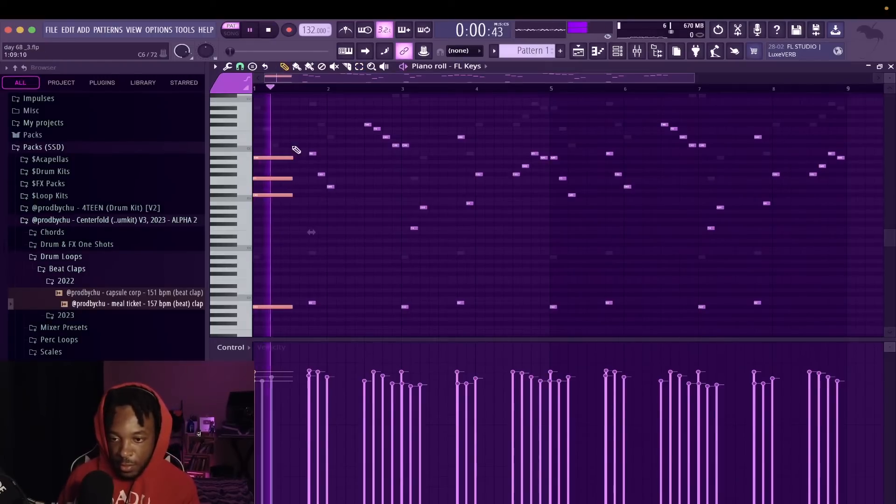
{"action": "key", "text": "space"}
{"action": "left_click", "coordinate": [618, 50]}
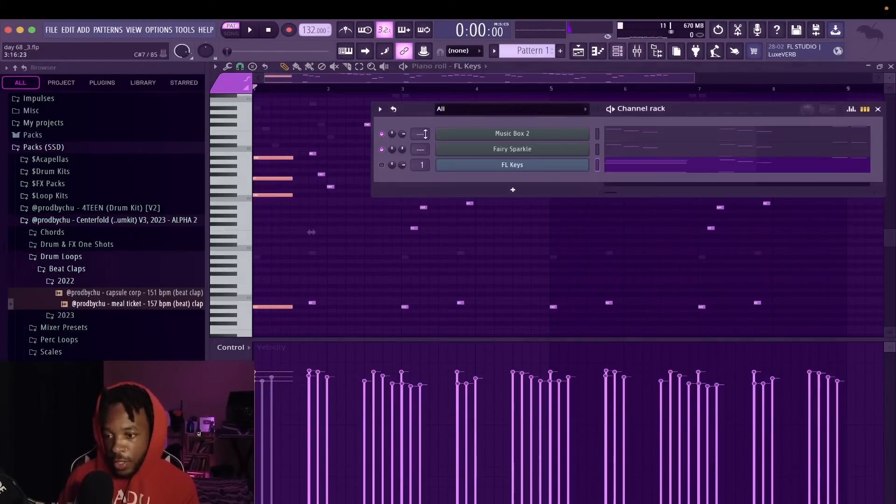
{"action": "key", "text": "space"}
{"action": "left_click", "coordinate": [352, 237]}
{"action": "key", "text": "space"}
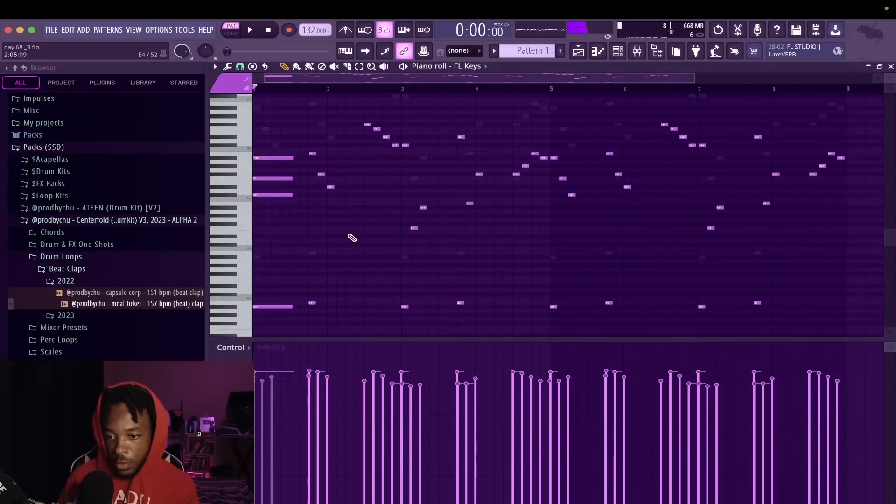
Shorten the first chord to about six and a half steps, mute the bass notes across the pattern, and play it back
{"action": "left_click_drag", "start_coordinate": [276, 156], "coordinate": [291, 321]}
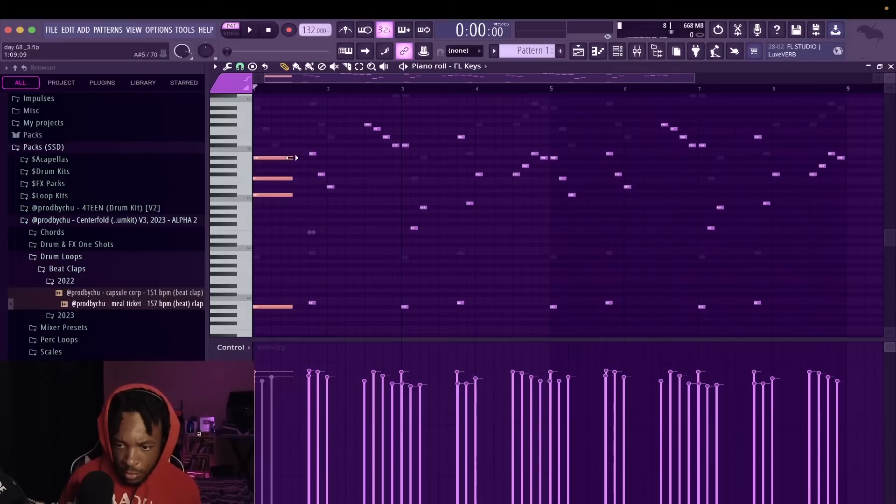
{"action": "left_click_drag", "start_coordinate": [292, 157], "coordinate": [283, 158]}
{"action": "key", "text": "space"}
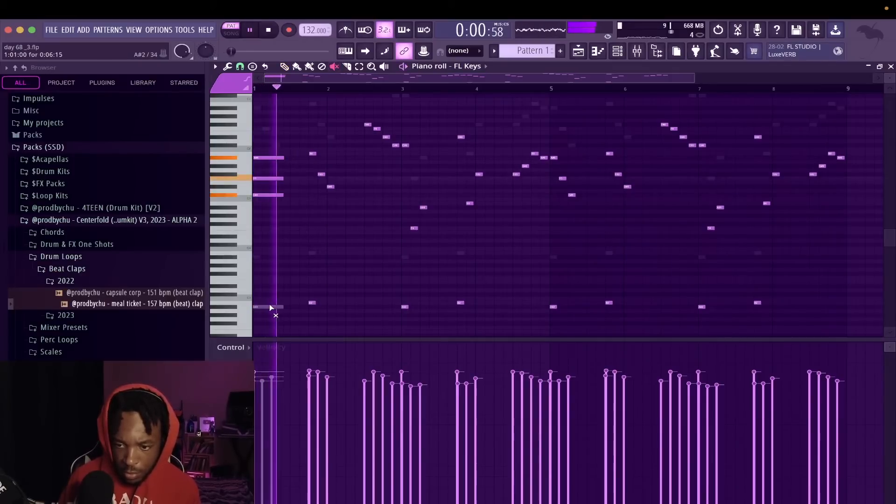
{"action": "key", "text": "space"}
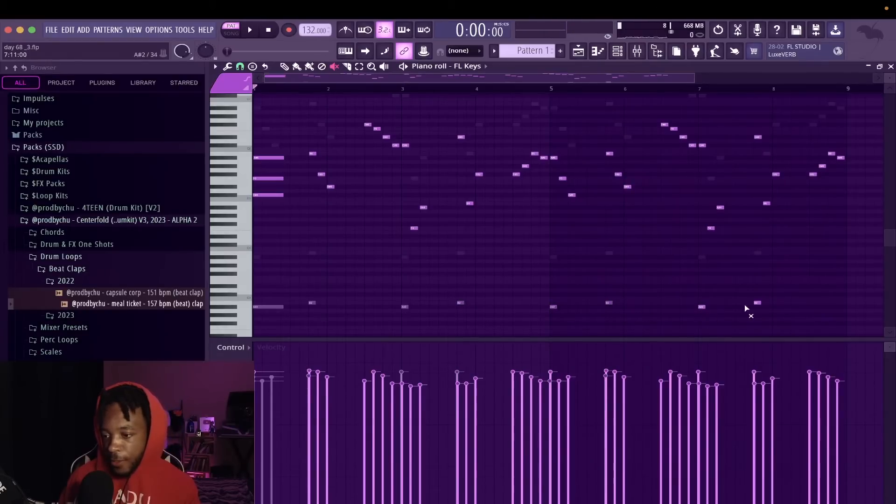
{"action": "key", "text": "p"}
{"action": "key", "text": "space"}
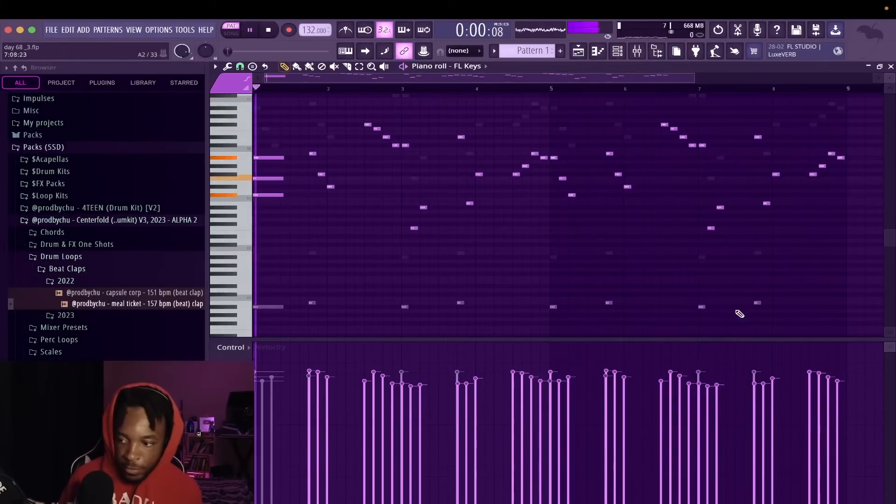
{"action": "key", "text": "space"}
Stack the second group of three notes into a chord late in bar 1 and lengthen it to about 11 steps
{"action": "key", "text": "e"}
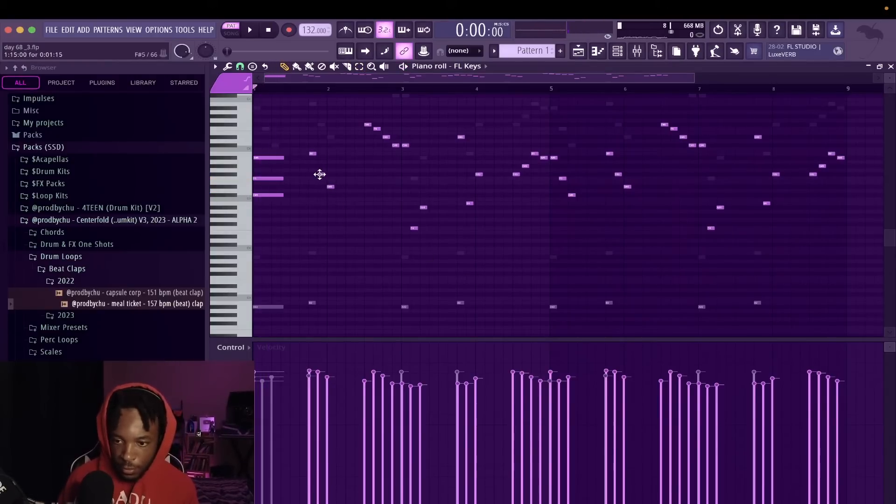
{"action": "left_click_drag", "start_coordinate": [320, 175], "coordinate": [312, 174]}
{"action": "left_click", "coordinate": [314, 188]}
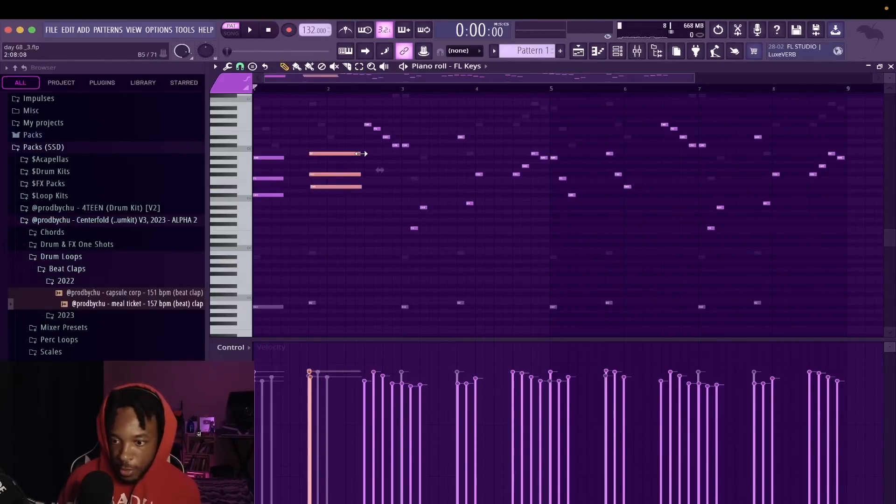
Mute the four descending melody notes just before bar 3 and play the pattern
{"action": "key", "text": "r"}
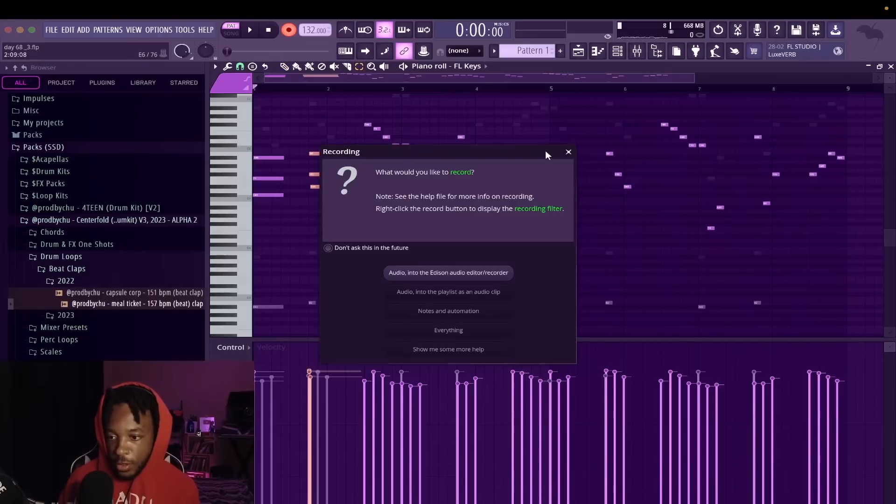
{"action": "left_click", "coordinate": [569, 153]}
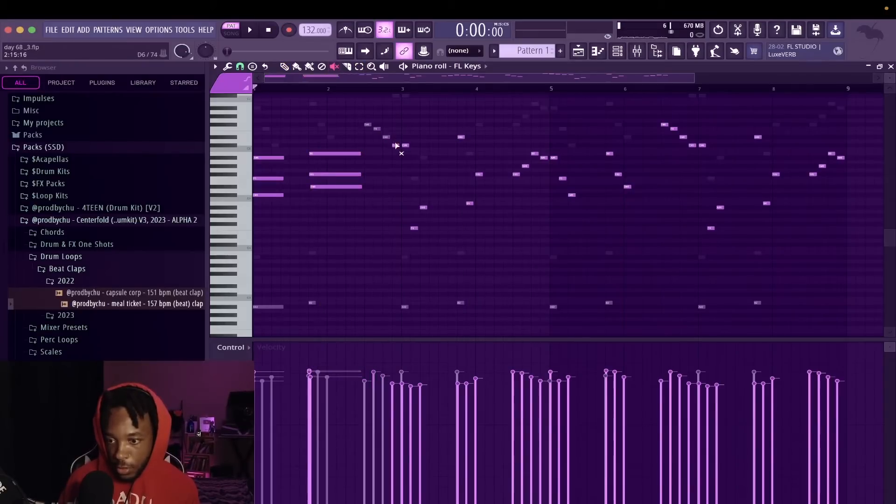
{"action": "key", "text": "space"}
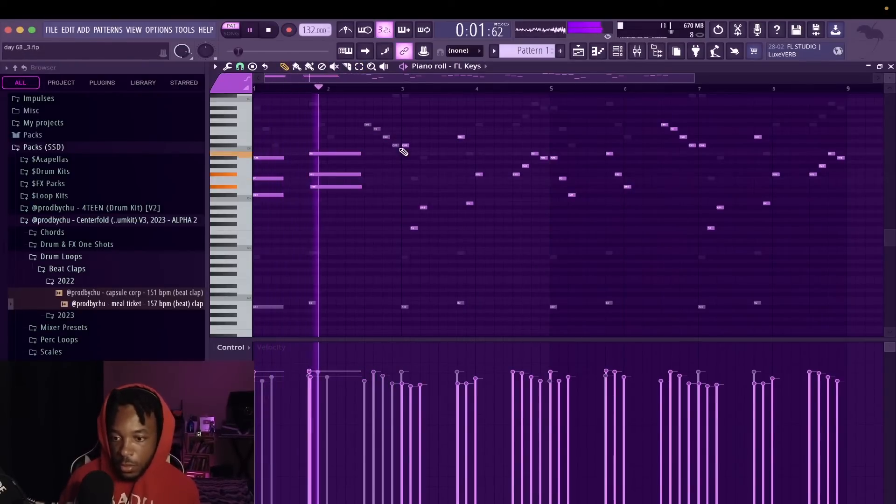
{"action": "key", "text": "space"}
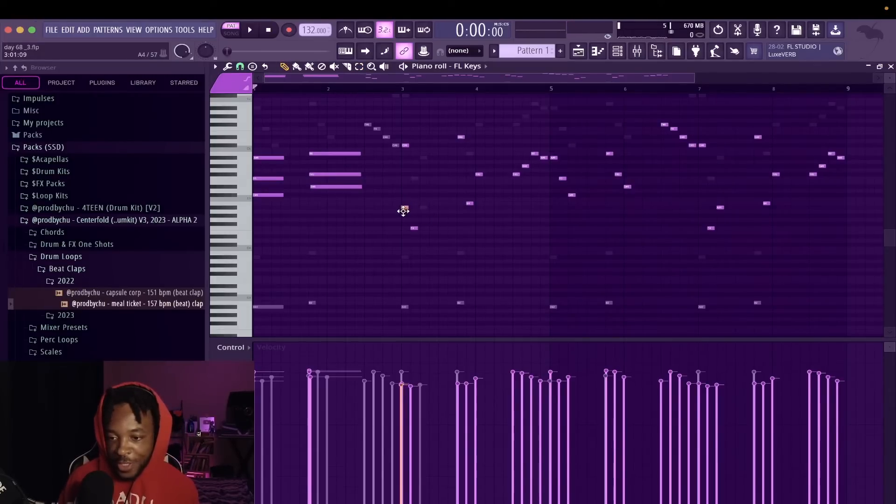
Stack the next two note groups into chords at the start and end of bar 3, each lengthened to about two thirds of a bar
{"action": "key", "text": "ctrl+z"}
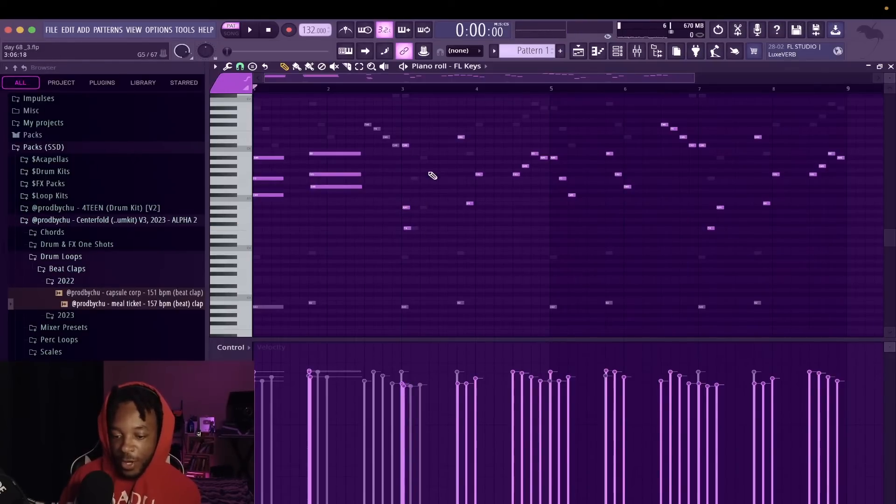
{"action": "left_click_drag", "start_coordinate": [419, 248], "coordinate": [407, 140]}
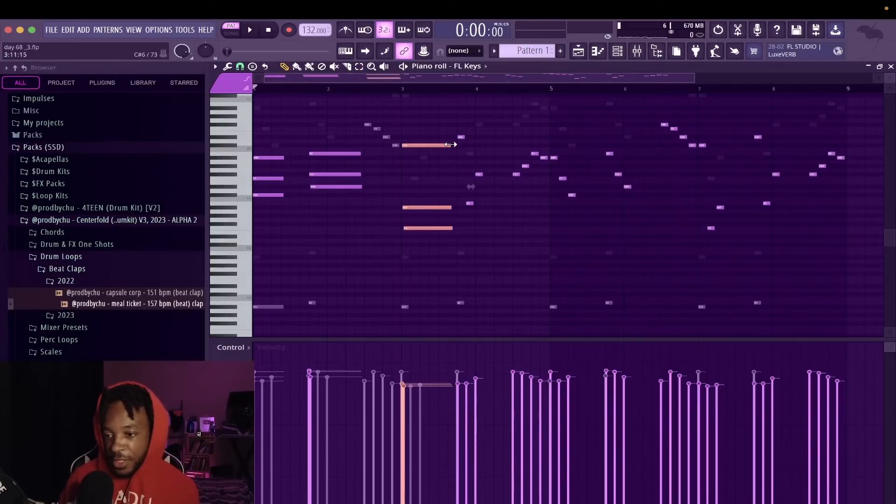
{"action": "left_click", "coordinate": [477, 175]}
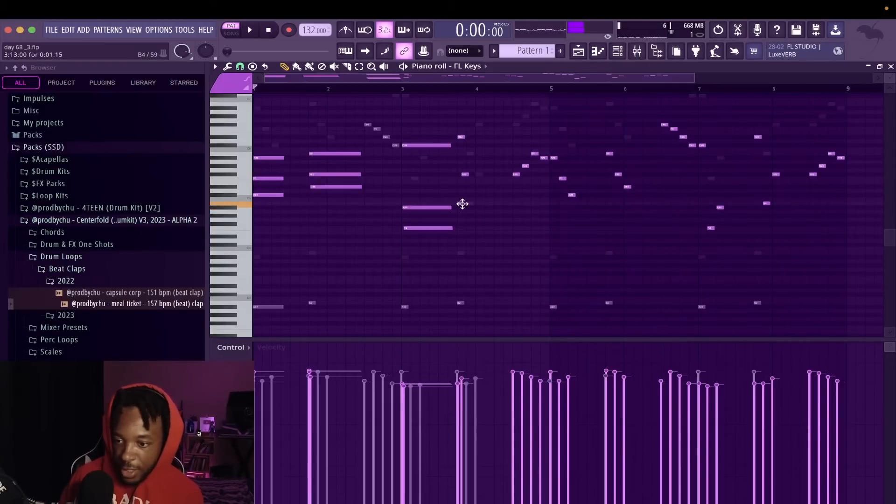
{"action": "left_click_drag", "start_coordinate": [470, 213], "coordinate": [465, 125]}
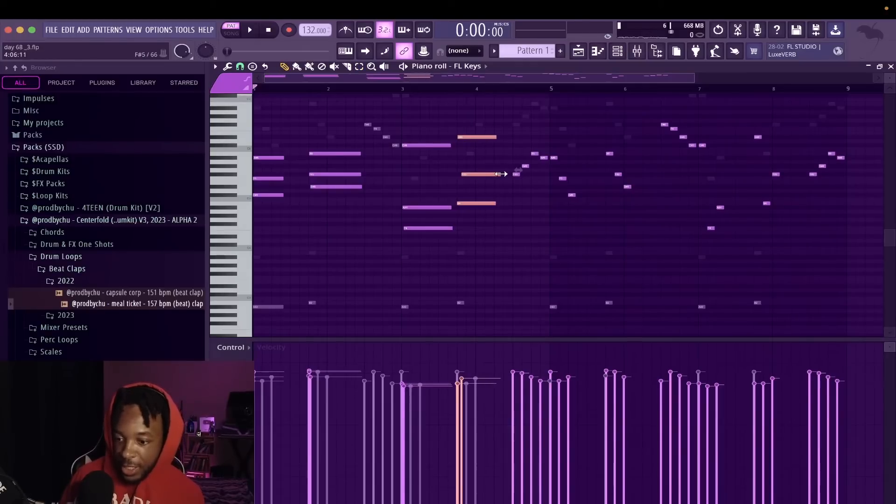
{"action": "key", "text": "space"}
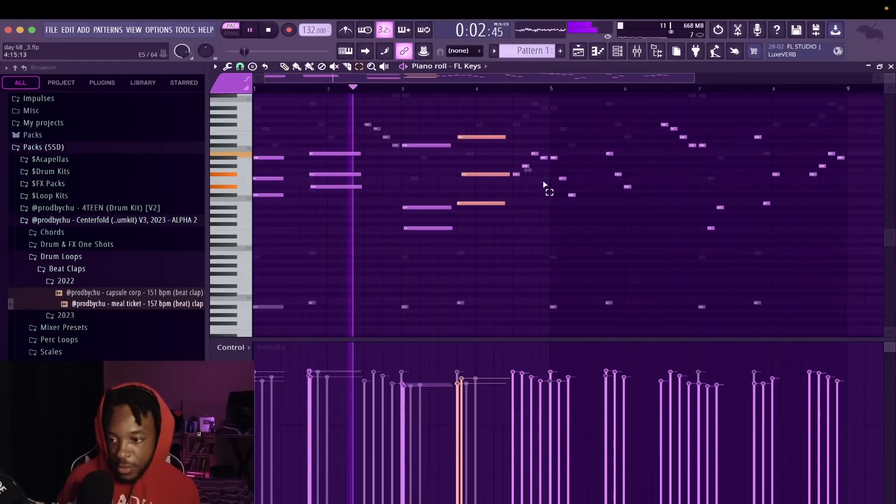
Delete the rising melody notes leading into bar 5 and all FL Keys notes from bar 5 to the end
{"action": "left_click_drag", "start_coordinate": [549, 194], "coordinate": [518, 131]}
{"action": "key", "text": "Delete"}
{"action": "key", "text": "space"}
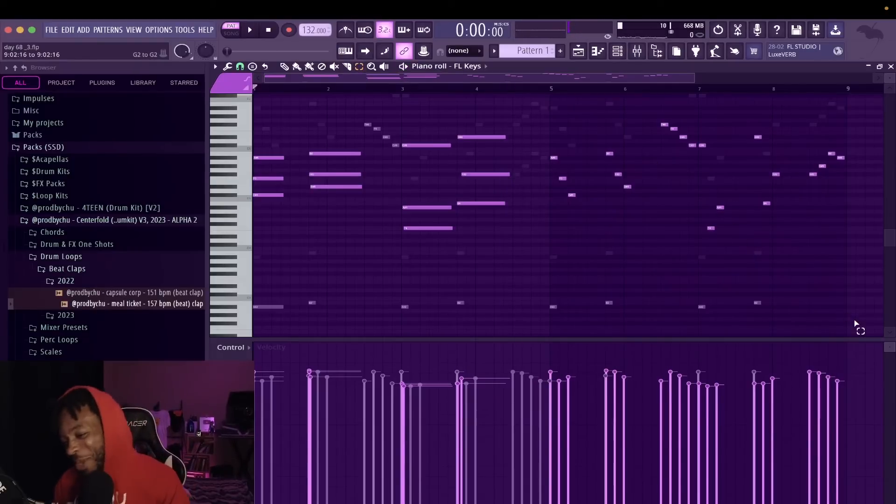
{"action": "left_click_drag", "start_coordinate": [855, 321], "coordinate": [545, 61]}
{"action": "key", "text": "Delete"}
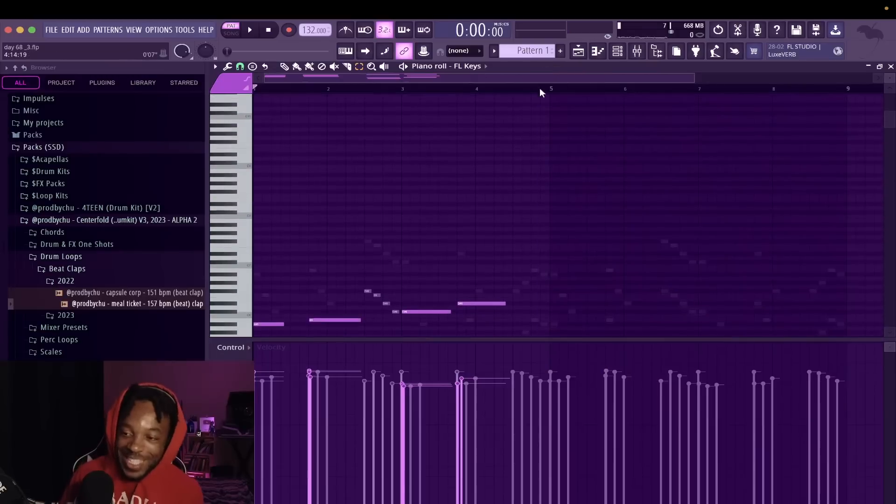
Paste the copied FL Keys chords and melody notes from bars 1–4 at bar 5, deselect them and play the pattern
{"action": "left_click", "coordinate": [551, 89]}
{"action": "key", "text": "ctrl+v"}
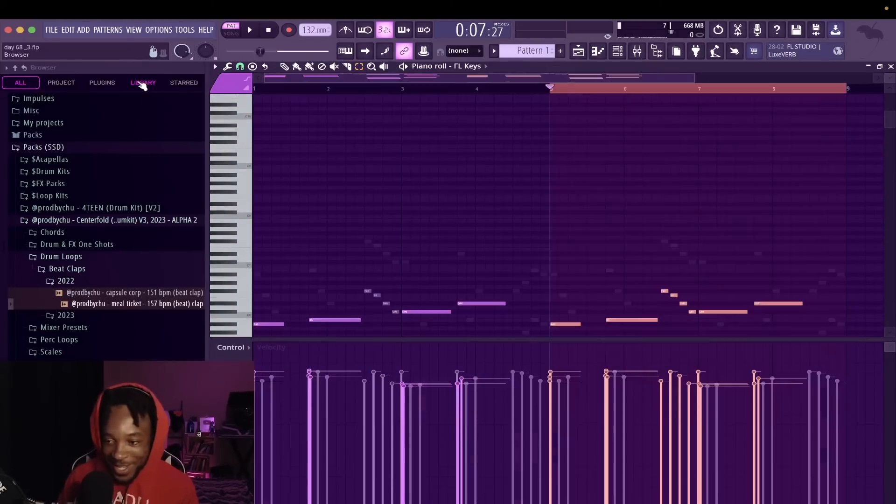
{"action": "key", "text": "super+d"}
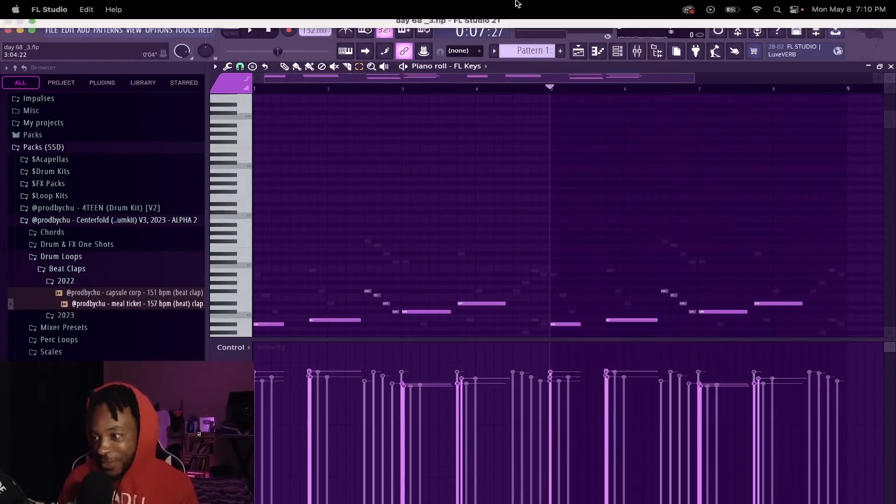
{"action": "mouse_move", "coordinate": [595, 502]}
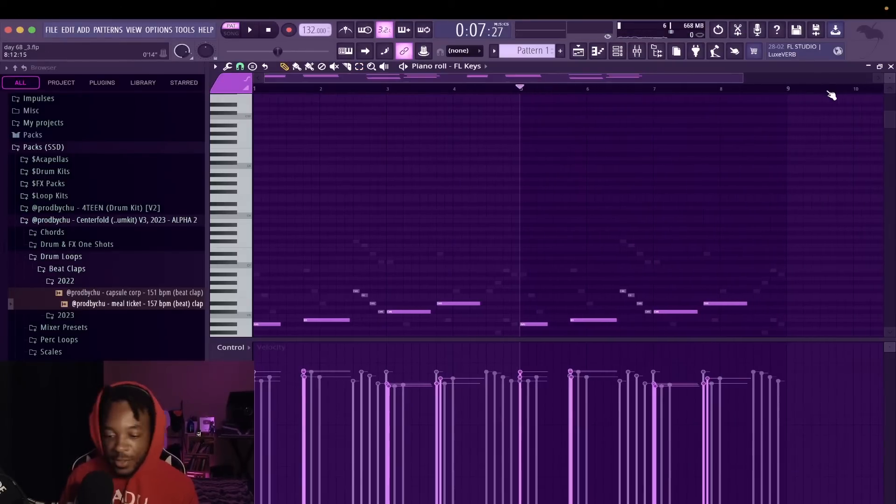
{"action": "scroll", "coordinate": [831, 94], "scroll_direction": "down", "scroll_amount": 5}
{"action": "key", "text": "space"}
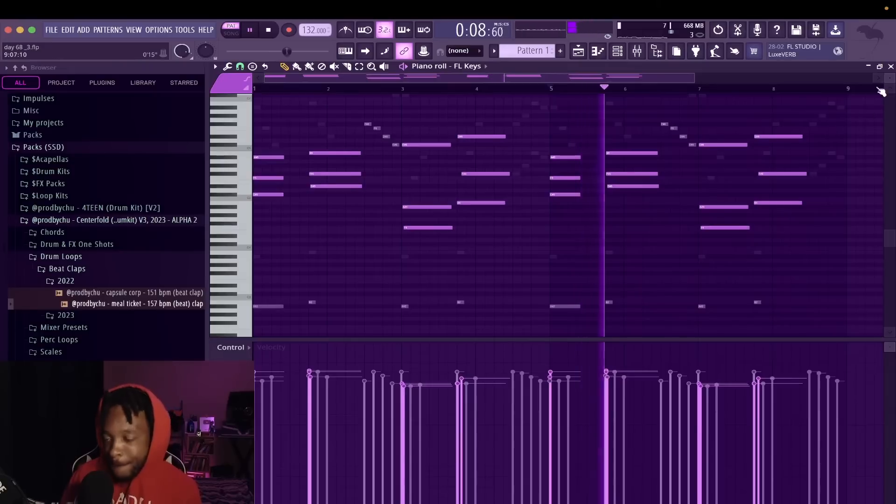
{"action": "left_click", "coordinate": [891, 66]}
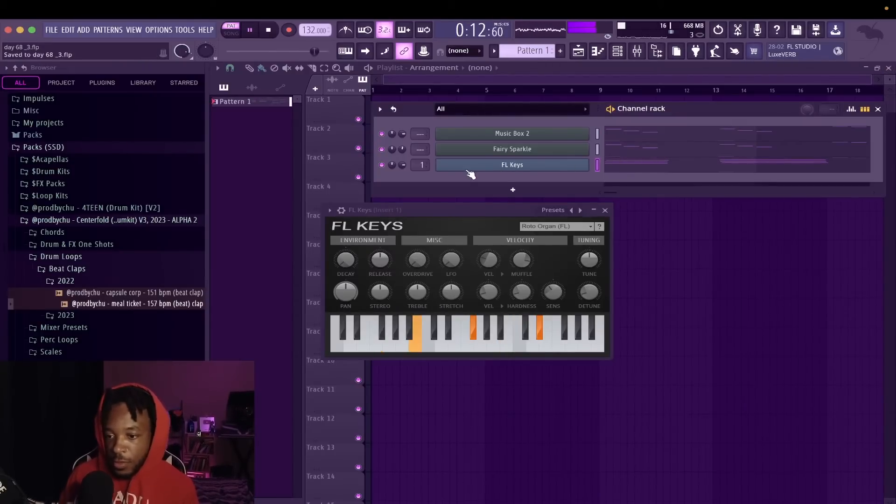
{"action": "key", "text": "space"}
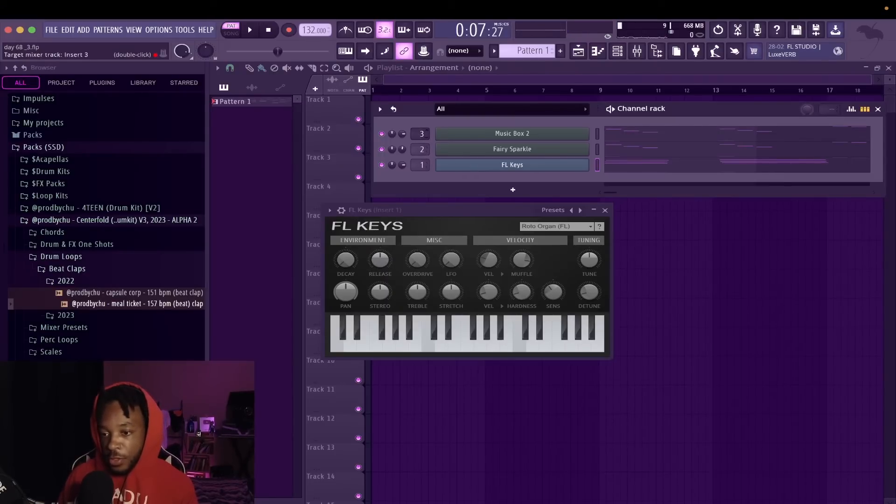
Insert a GMS synth as a new channel next to FL Keys in the channel rack
{"action": "right_click", "coordinate": [493, 167]}
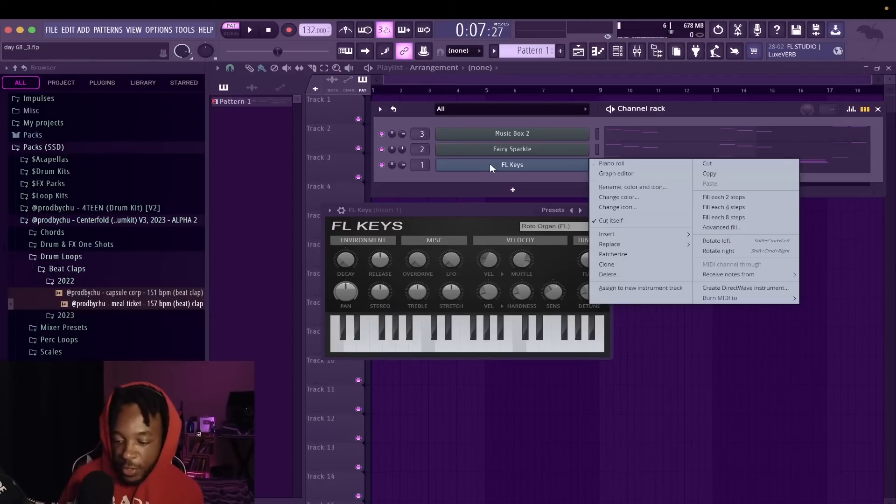
{"action": "key", "text": "g"}
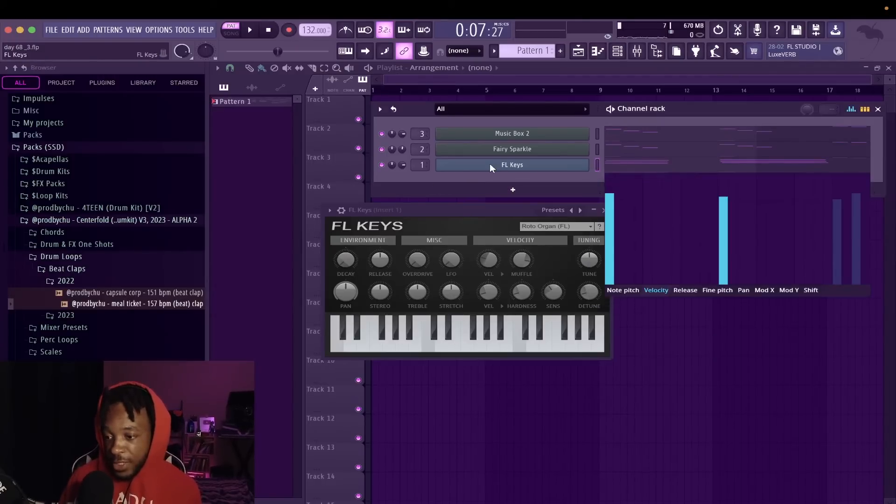
{"action": "right_click", "coordinate": [491, 168]}
{"action": "key", "text": "i"}
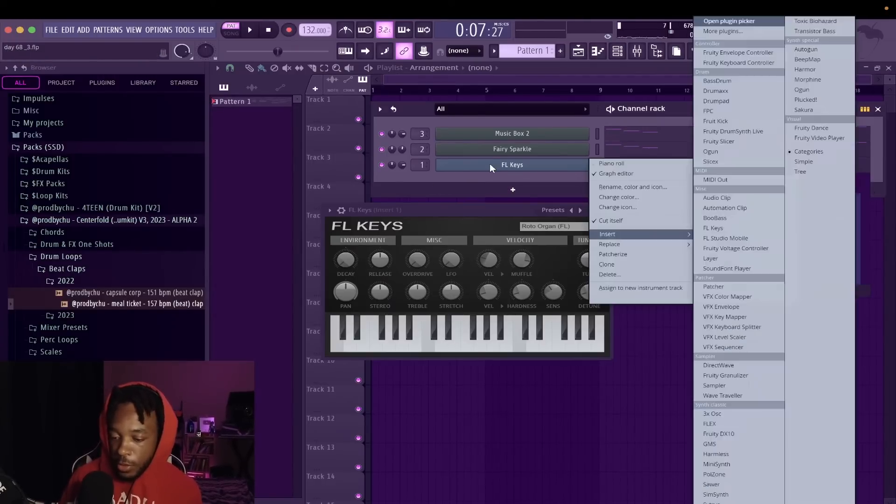
{"action": "key", "text": "g"}
Select the low bass notes in the FL Keys piano roll and open its list of channels
{"action": "left_click", "coordinate": [482, 68]}
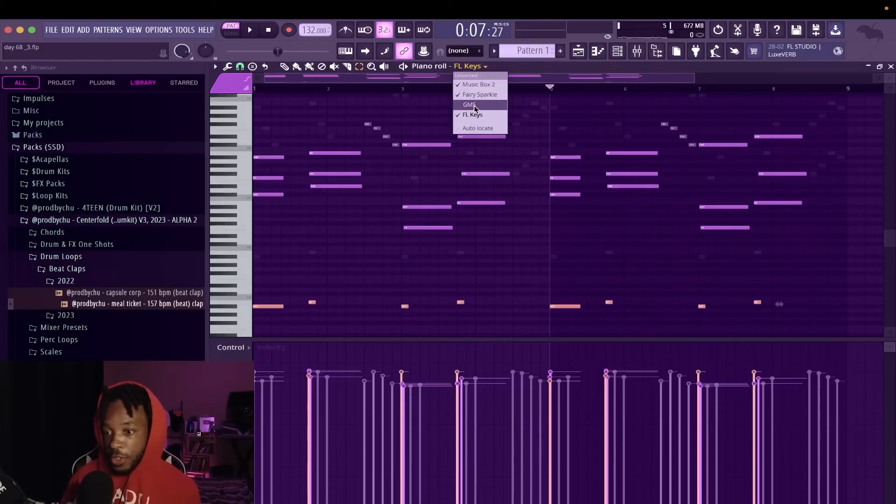
Switch the piano roll to the GMS channel and deselect its copied bass notes
{"action": "left_click", "coordinate": [471, 105]}
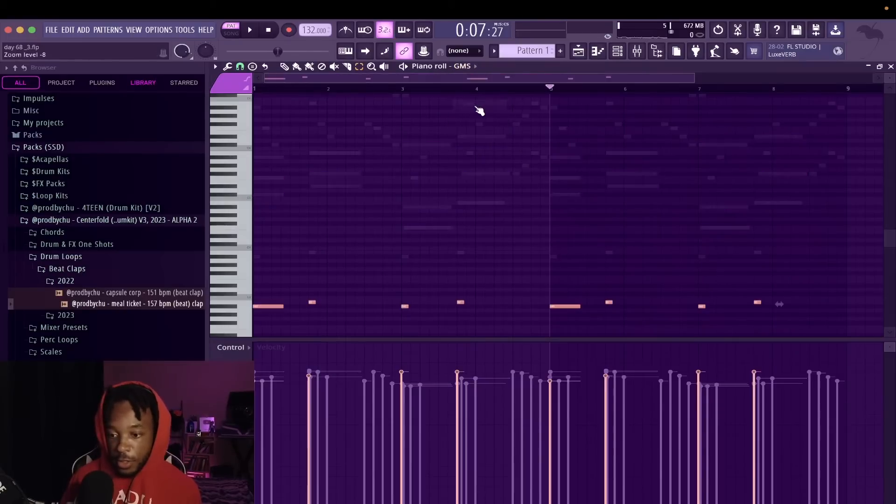
{"action": "key", "text": "ctrl+d"}
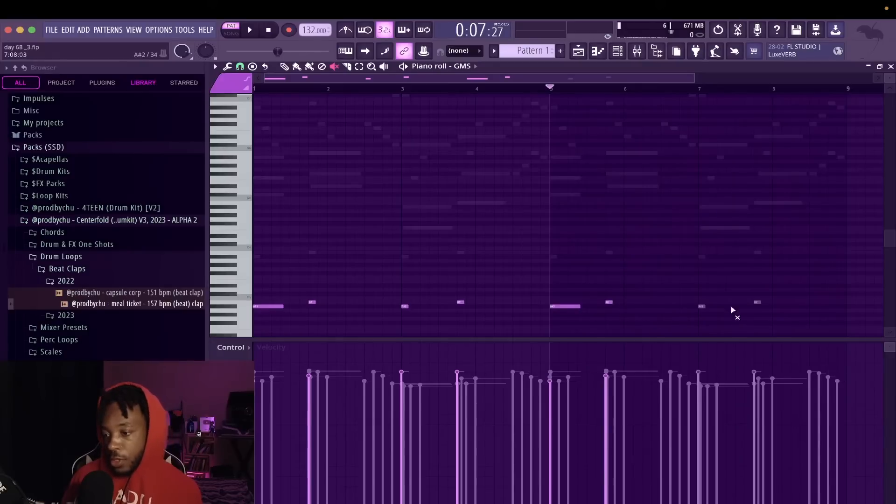
{"action": "scroll", "coordinate": [758, 311], "scroll_direction": "down", "scroll_amount": 5}
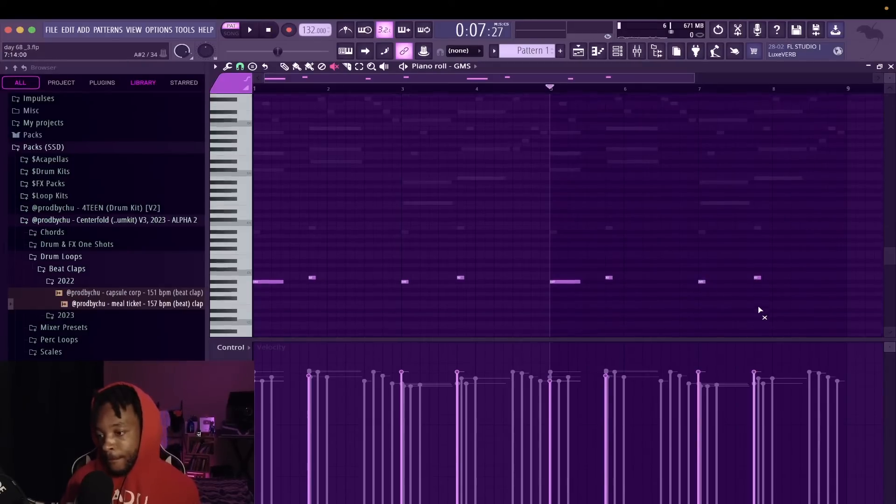
Play the pattern and change the GMS program to Analog Bass 3 TE
{"action": "key", "text": "space"}
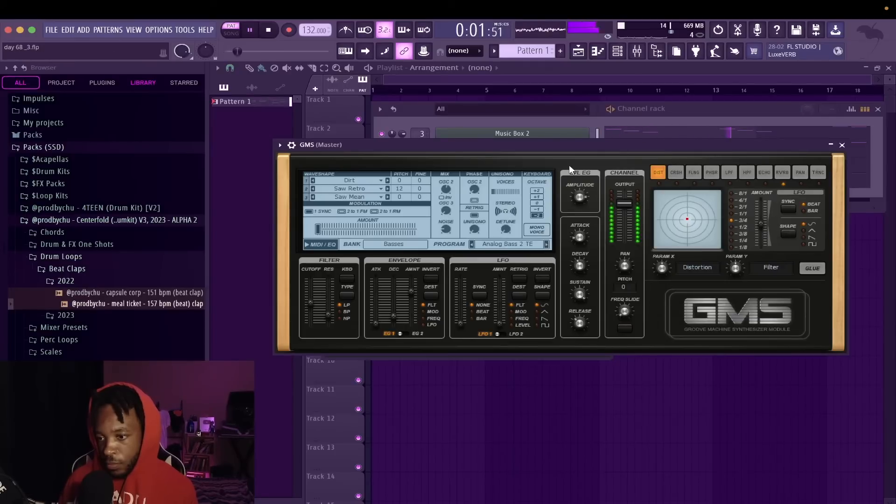
{"action": "left_click", "coordinate": [546, 244]}
{"action": "left_click", "coordinate": [649, 118]}
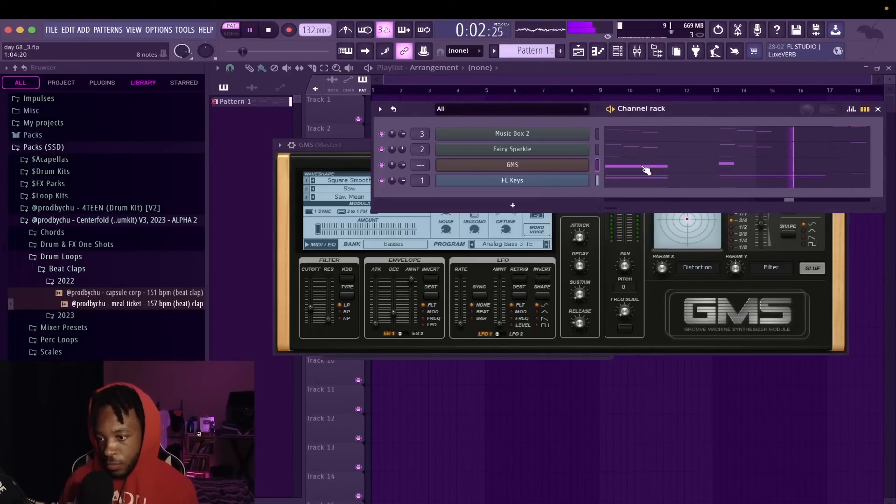
Raise the GMS bass notes an octave and join them with legato up to bar 9, using a temporary end note there
{"action": "left_click", "coordinate": [645, 167]}
{"action": "left_click", "coordinate": [848, 228]}
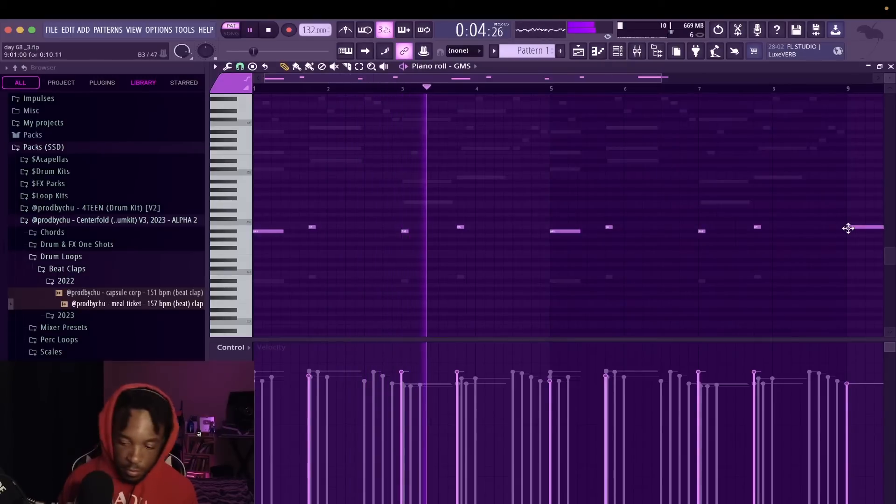
{"action": "key", "text": "super+l"}
{"action": "right_click", "coordinate": [878, 228]}
{"action": "key", "text": "space"}
{"action": "key", "text": "space"}
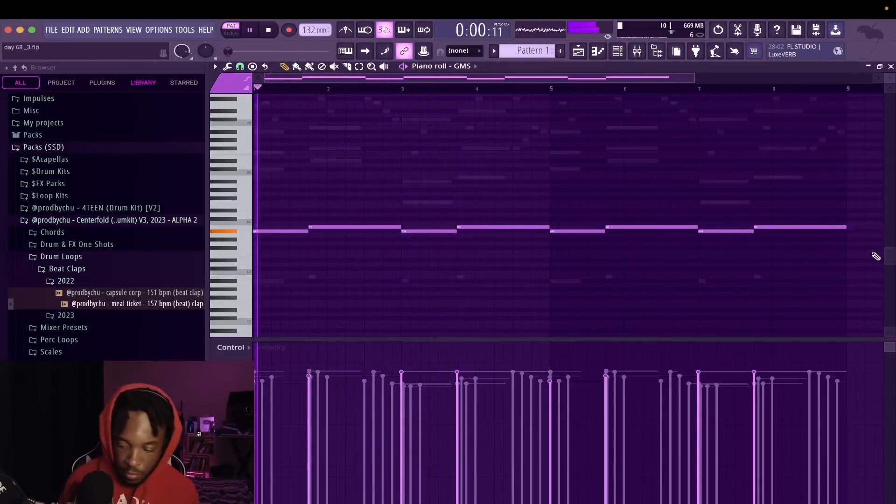
Raise all GMS note velocities to maximum, and audition the bass line an octave higher before lowering it back
{"action": "key", "text": "super+Up"}
{"action": "key", "text": "space"}
{"action": "key", "text": "space"}
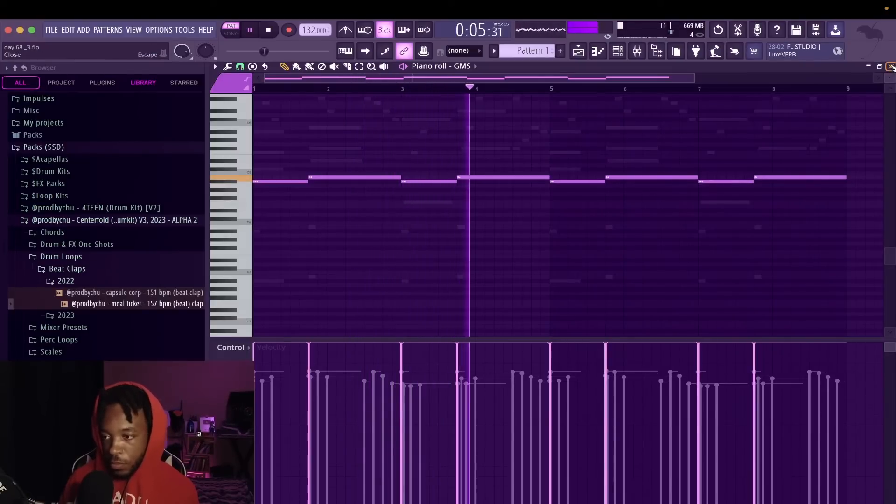
{"action": "key", "text": "space"}
{"action": "key", "text": "space"}
{"action": "key", "text": "super+Down"}
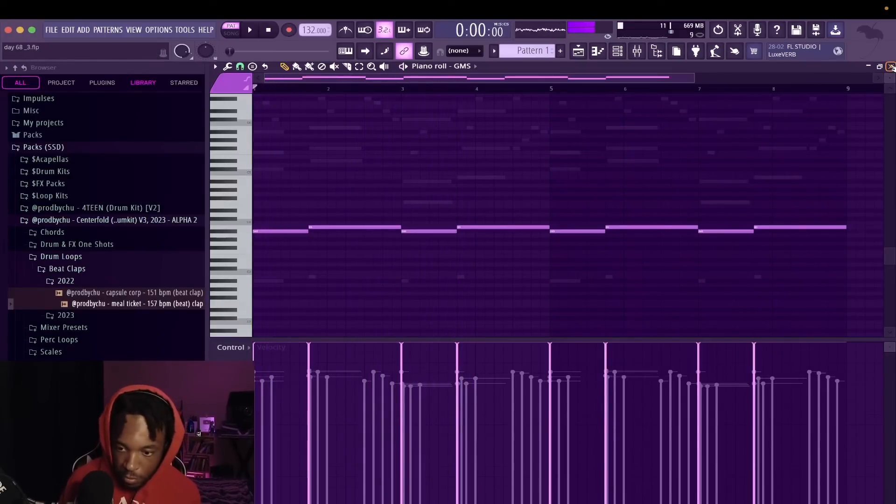
Route the GMS channel to mixer insert 4 and raise that insert's volume to about 125% (5.6 dB)
{"action": "left_click", "coordinate": [892, 67]}
{"action": "key", "text": "space"}
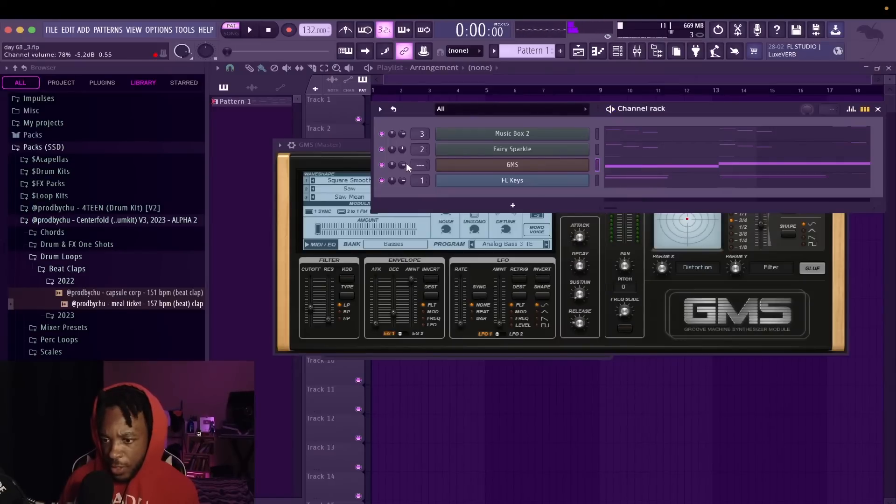
{"action": "left_click_drag", "start_coordinate": [420, 165], "coordinate": [420, 157]}
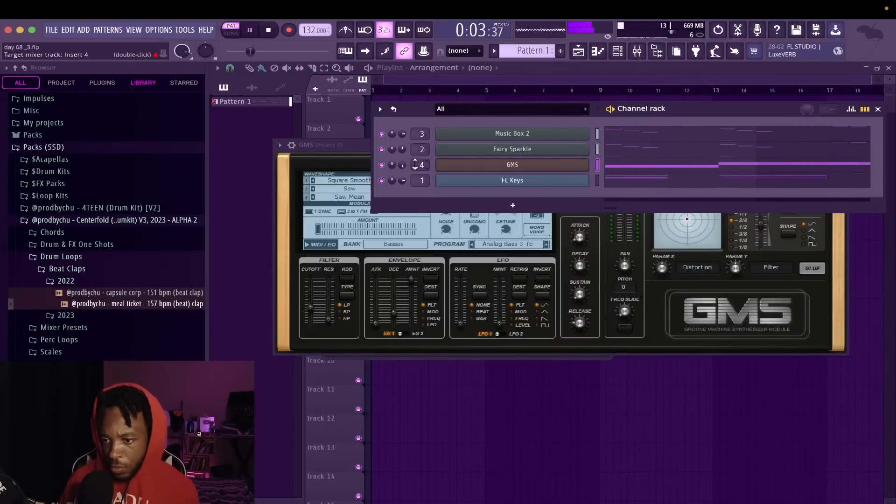
{"action": "left_click", "coordinate": [636, 50]}
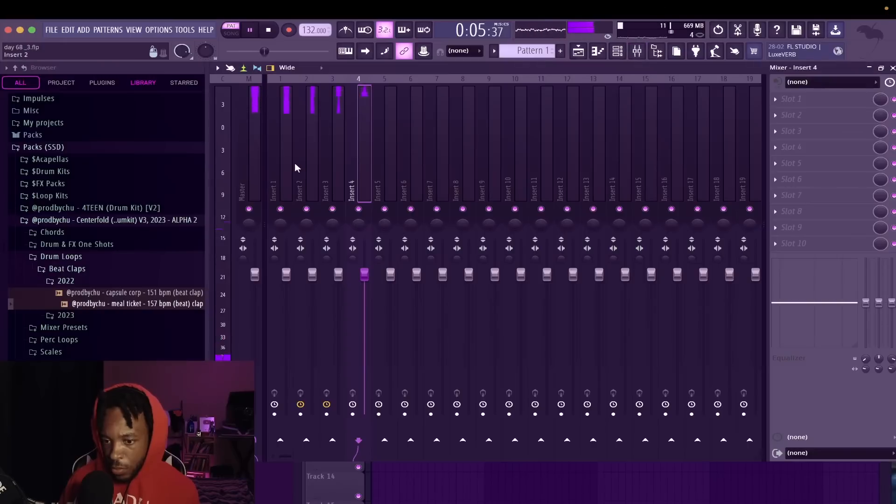
{"action": "left_click_drag", "start_coordinate": [365, 274], "coordinate": [365, 239]}
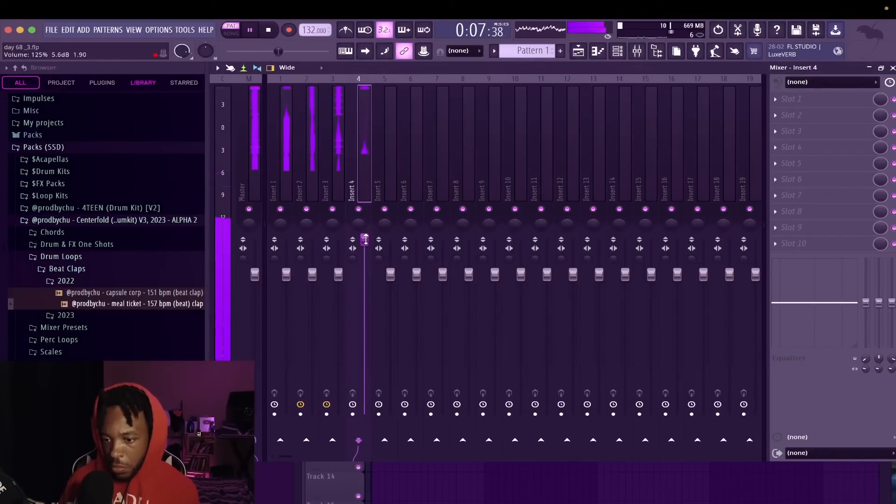
Load TR5 Classic Clipper in slot 10 of the Master track with the +6 DB Soft Clip preset
{"action": "left_click", "coordinate": [248, 192]}
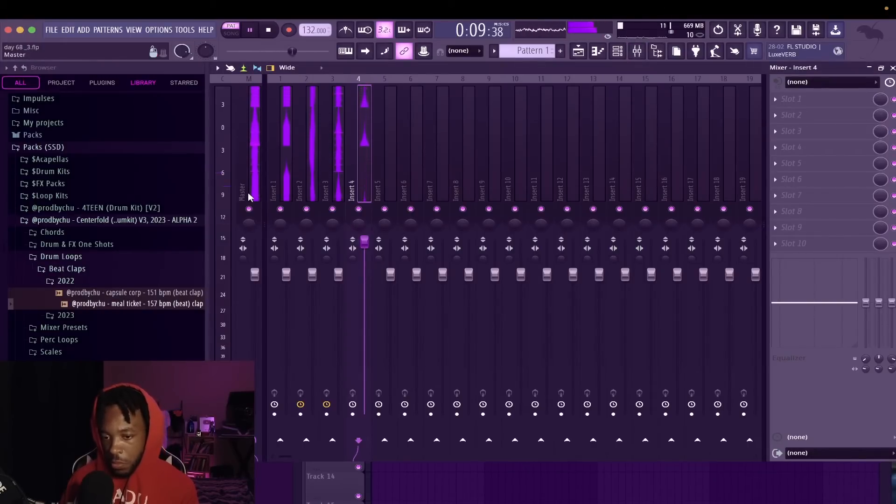
{"action": "left_click", "coordinate": [793, 244]}
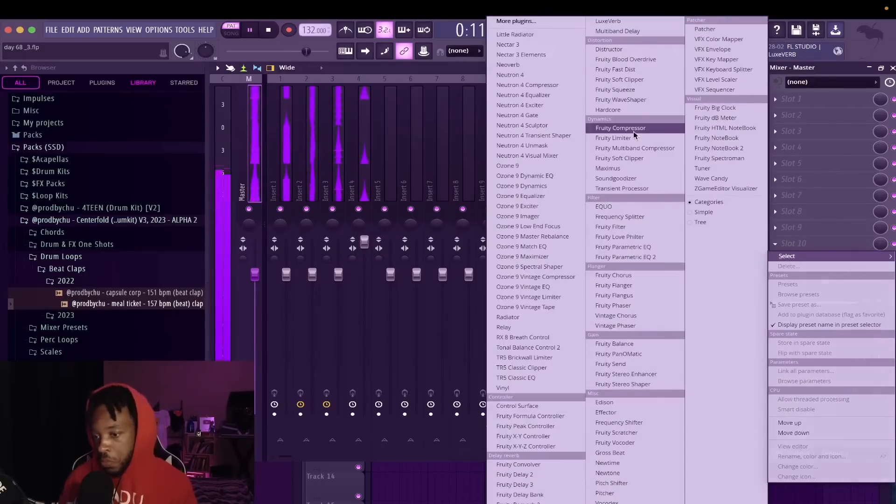
{"action": "left_click", "coordinate": [546, 368]}
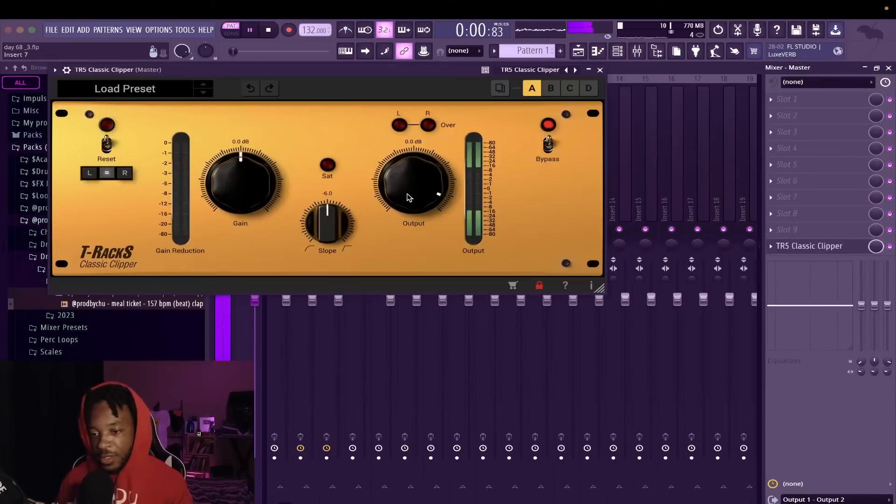
{"action": "left_click", "coordinate": [205, 93]}
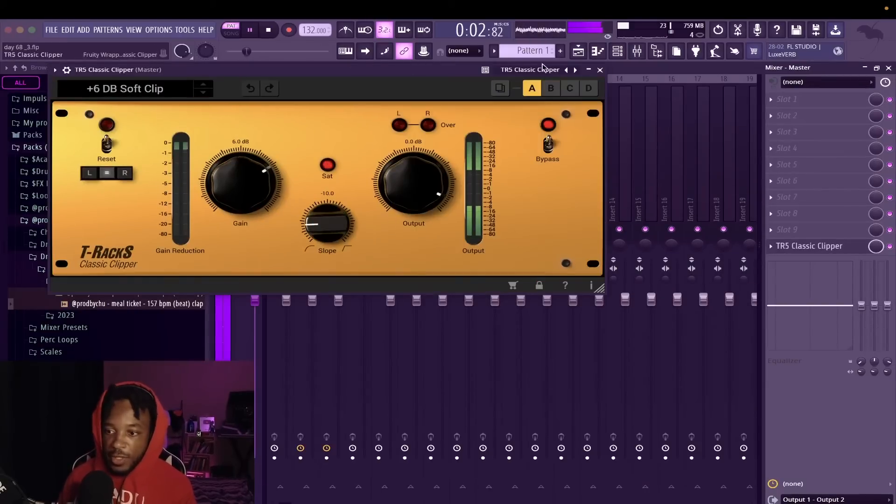
{"action": "left_click", "coordinate": [601, 70]}
{"action": "key", "text": "F9"}
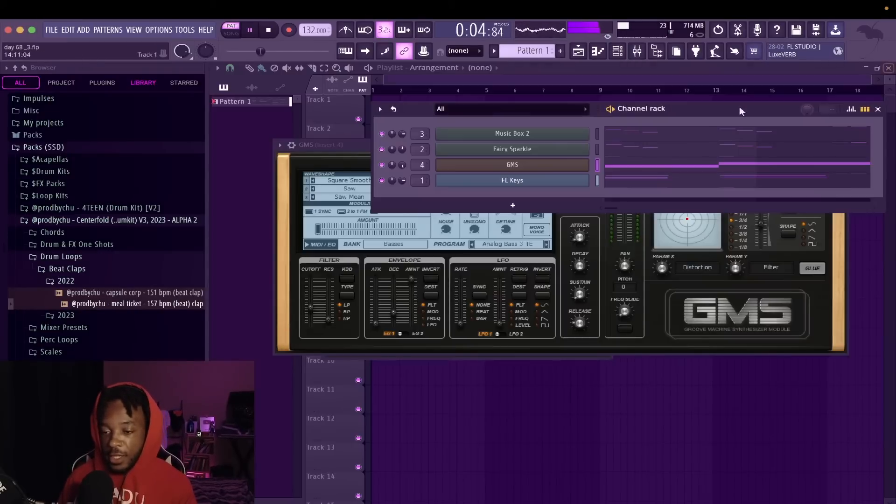
Slice the second GMS bass note shortly after its start and again at about 2:11 in the piano roll
{"action": "left_click", "coordinate": [633, 166]}
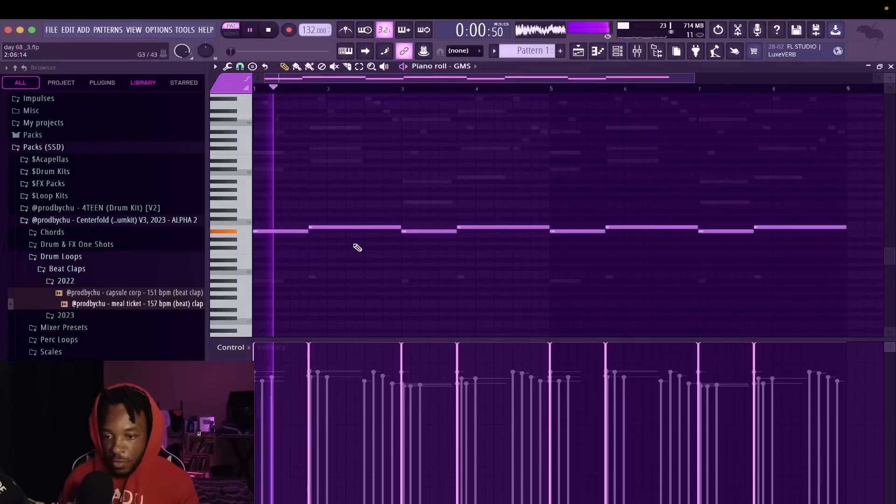
{"action": "key", "text": "space"}
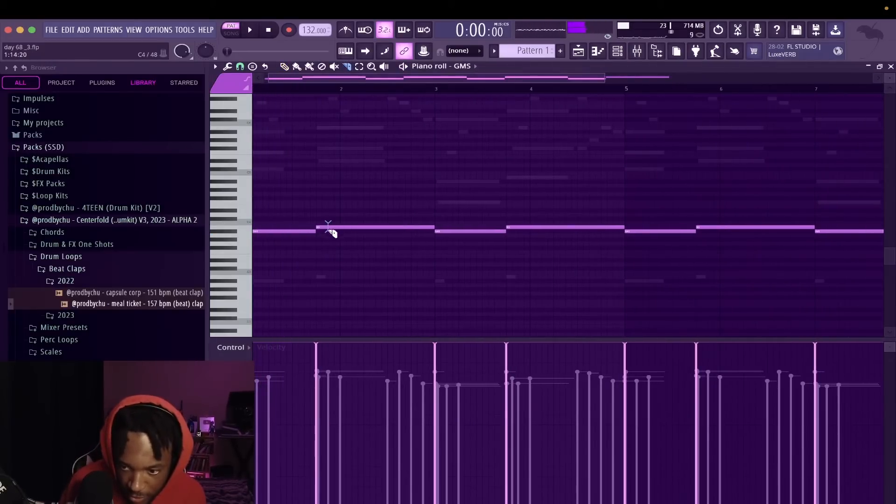
{"action": "key", "text": "space"}
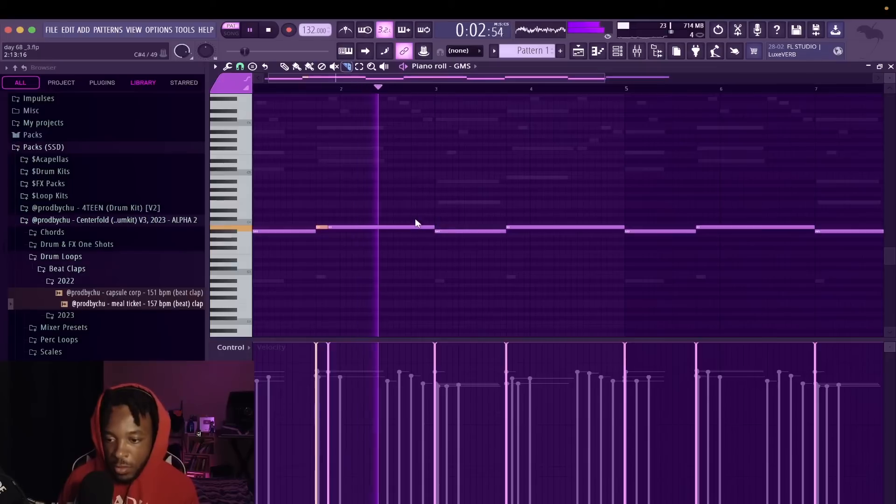
{"action": "key", "text": "space"}
{"action": "key", "text": "space"}
{"action": "left_click_drag", "start_coordinate": [401, 222], "coordinate": [400, 232]}
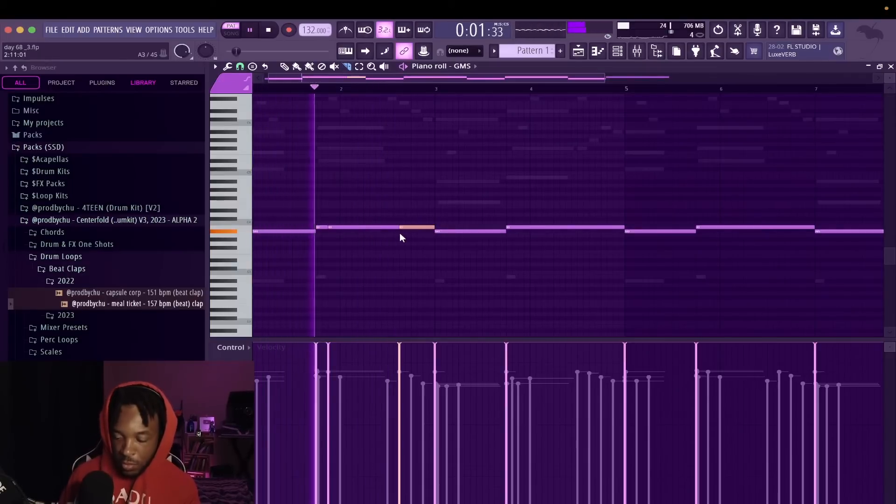
{"action": "key", "text": "p"}
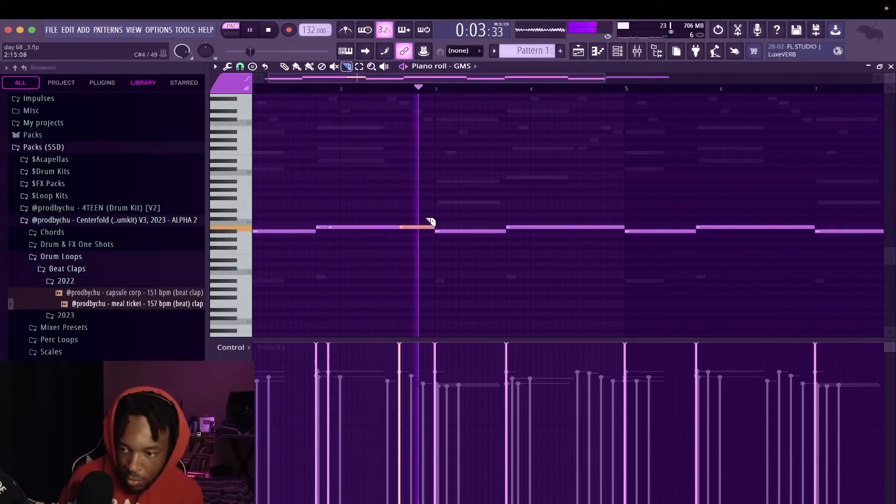
Slice the third bass note shortly after its start, at about 3:03
{"action": "key", "text": "space"}
{"action": "key", "text": "space"}
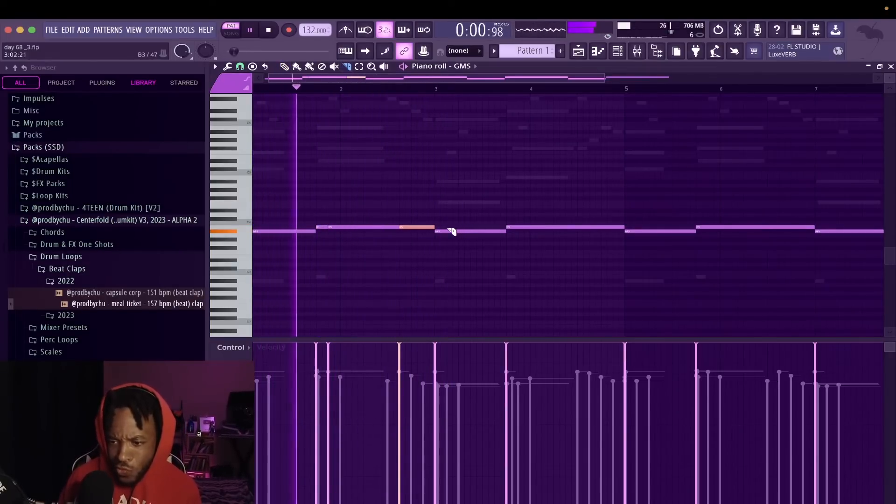
{"action": "left_click_drag", "start_coordinate": [448, 227], "coordinate": [446, 242]}
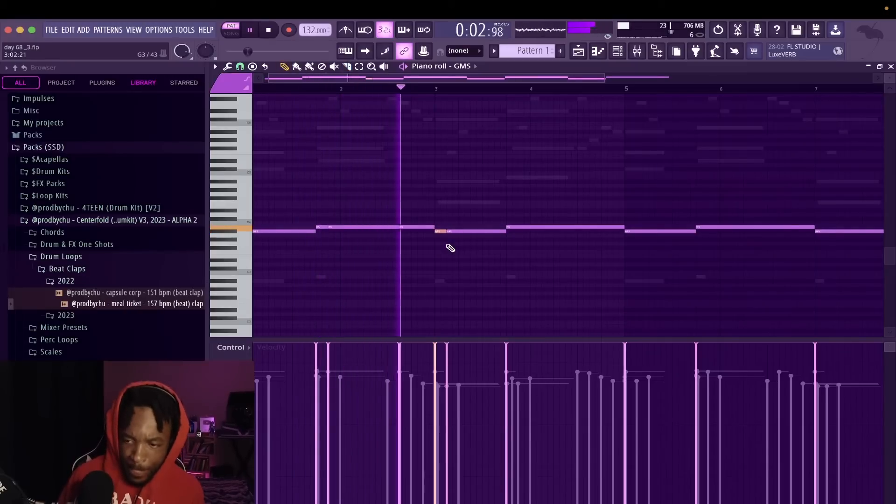
{"action": "key", "text": "space"}
Slice the end of the second bass note at about 2:15 and lower that last piece by one octave
{"action": "left_click", "coordinate": [427, 229]}
{"action": "key", "text": "space"}
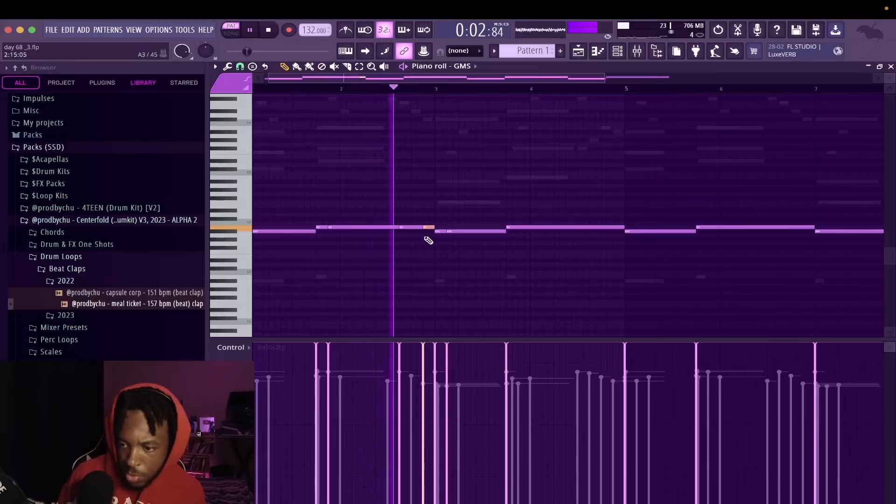
{"action": "key", "text": "space"}
{"action": "key", "text": "space"}
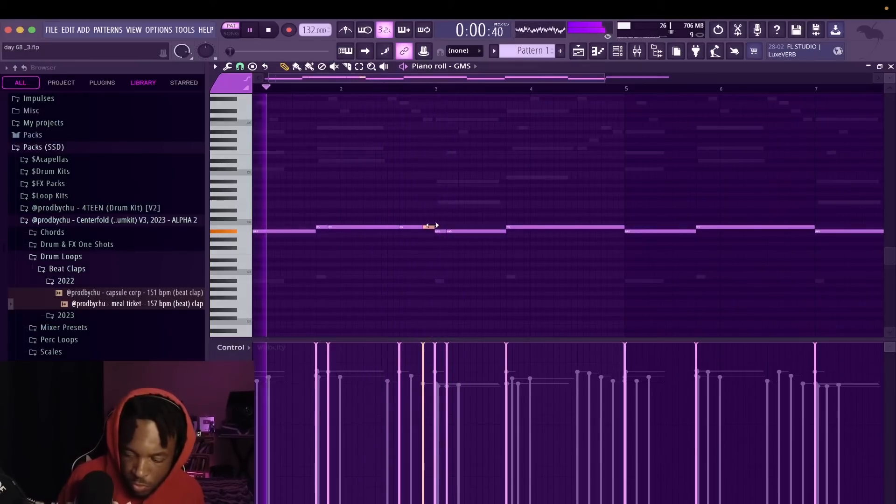
{"action": "key", "text": "ctrl+Down"}
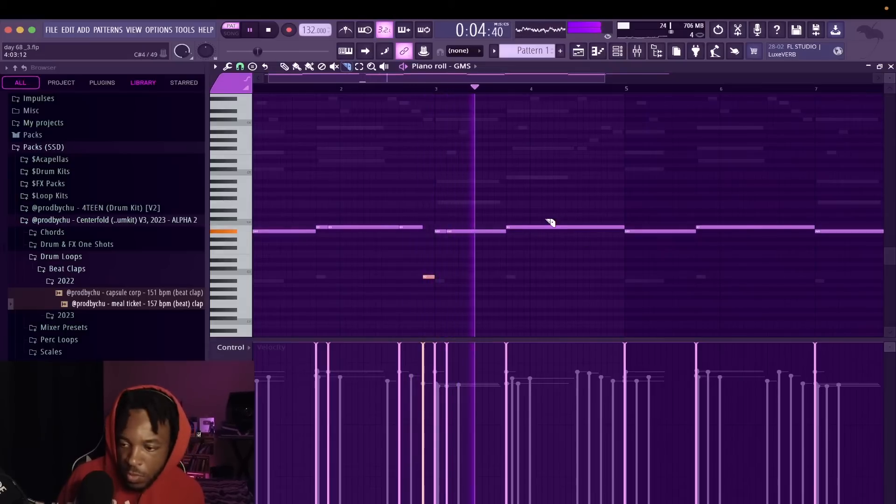
Slice the end of the third bass note at about 3:11 and lower that last piece by two octaves
{"action": "key", "text": "space"}
{"action": "key", "text": "space"}
{"action": "left_click", "coordinate": [500, 231]}
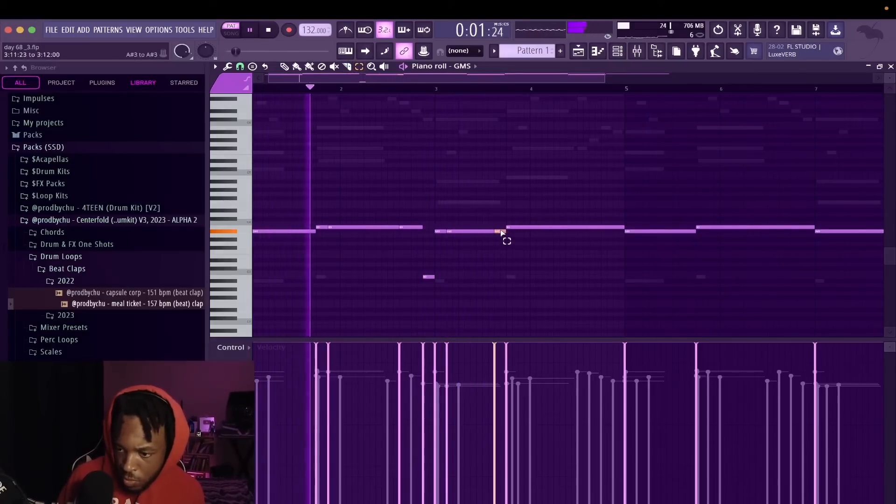
{"action": "key", "text": "ctrl+Down"}
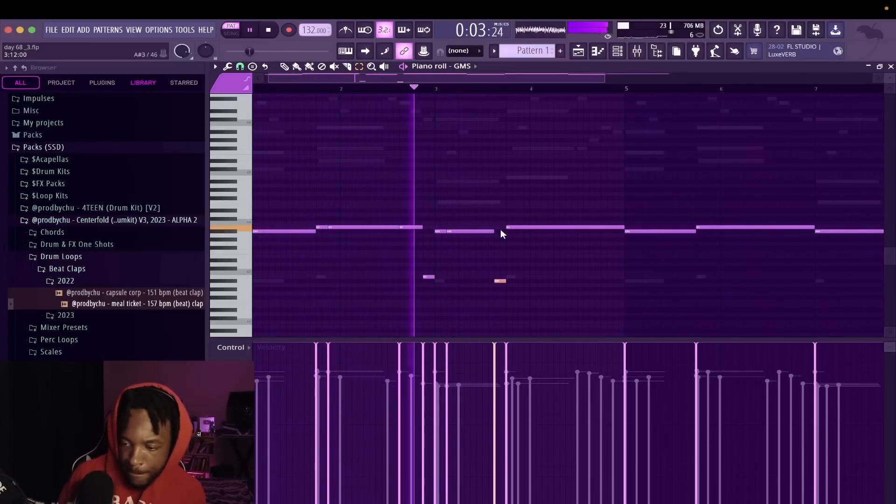
{"action": "key", "text": "ctrl+Down"}
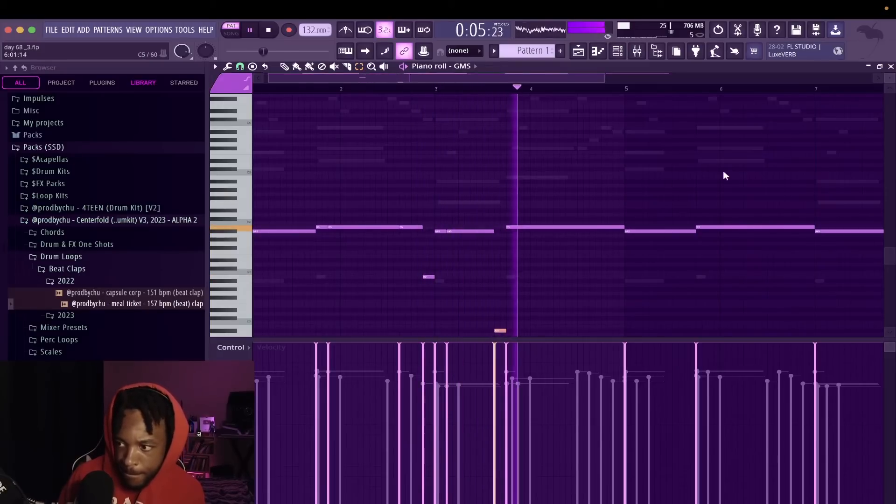
Slice the fourth bass note at about 3:15, 4:09 and 4:13, checking the rhythm with playback
{"action": "key", "text": "space"}
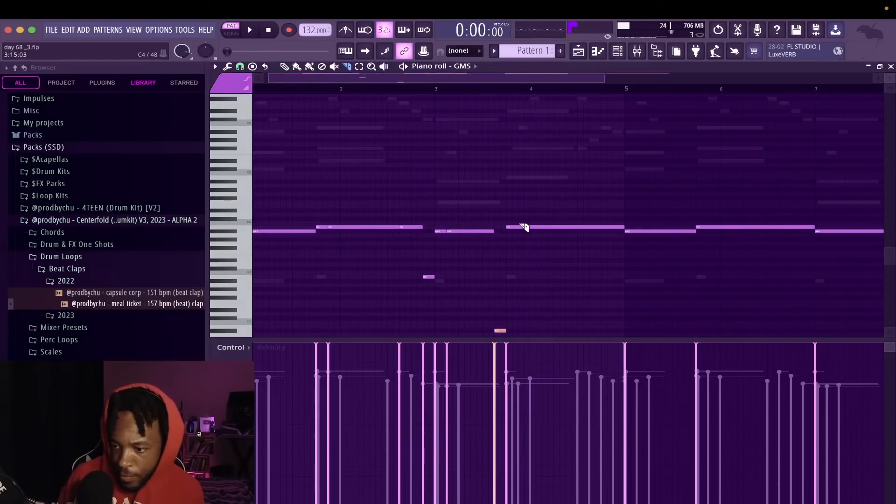
{"action": "left_click", "coordinate": [518, 227]}
{"action": "key", "text": "space"}
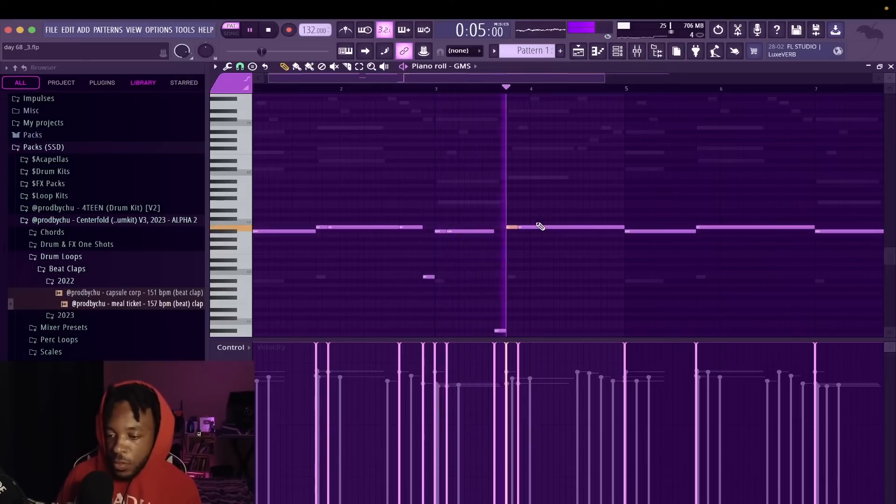
{"action": "key", "text": "space"}
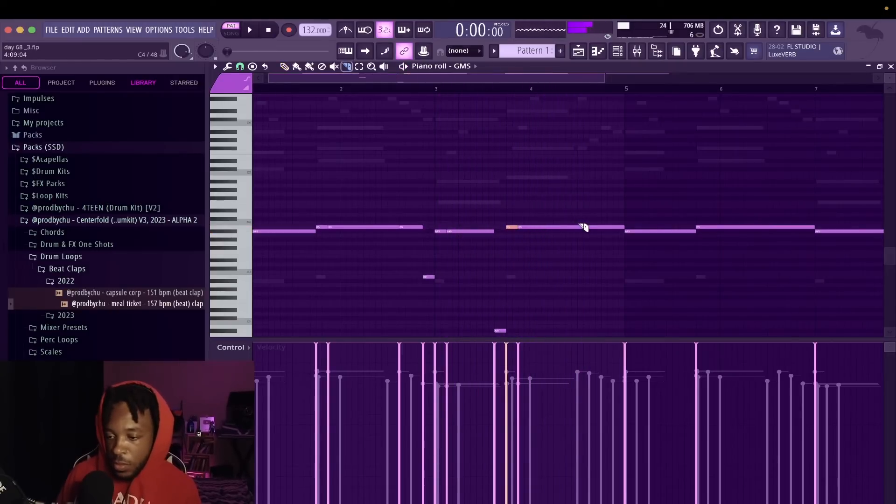
{"action": "left_click", "coordinate": [580, 228]}
{"action": "key", "text": "space"}
{"action": "left_click", "coordinate": [601, 228]}
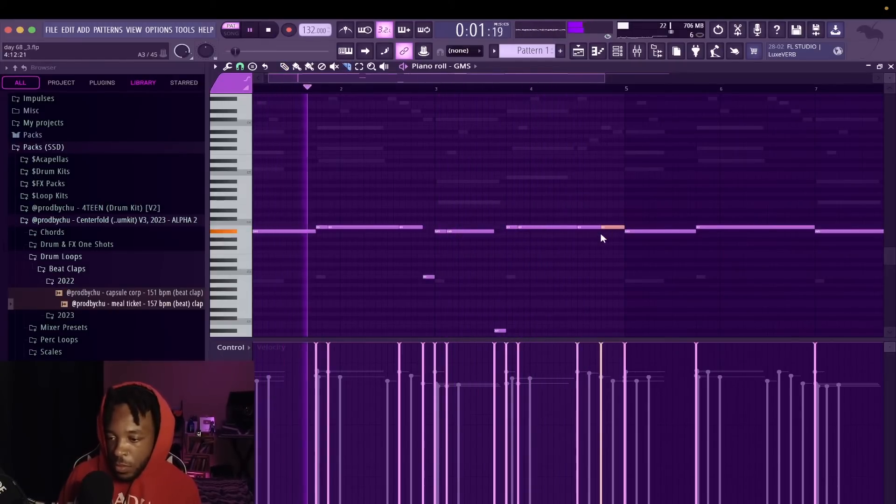
Raise the last piece of the fourth bass note by one octave, shorten it to one step and add B4 repeats at 4:14 and 4:15
{"action": "key", "text": "ctrl+Up"}
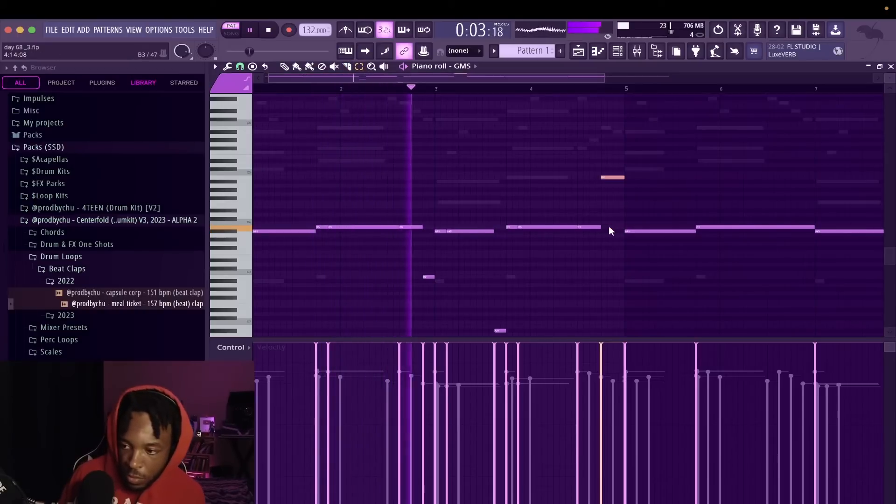
{"action": "left_click_drag", "start_coordinate": [624, 178], "coordinate": [609, 177]}
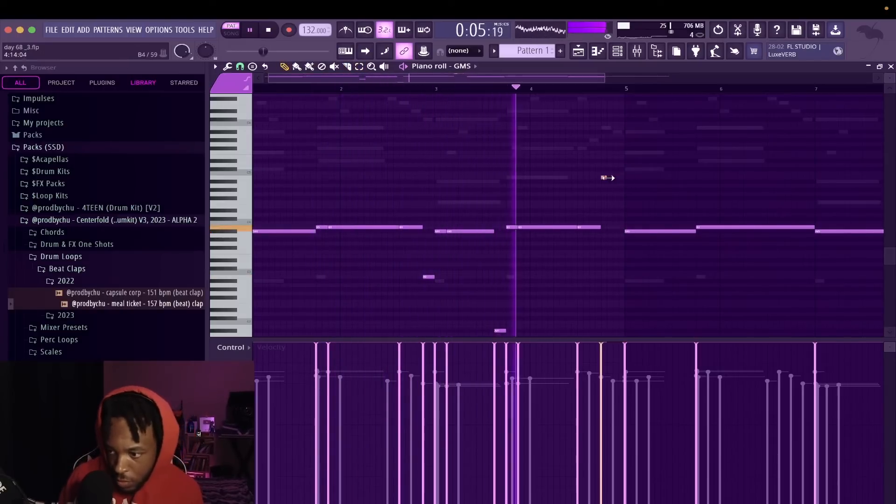
{"action": "left_click", "coordinate": [609, 178]}
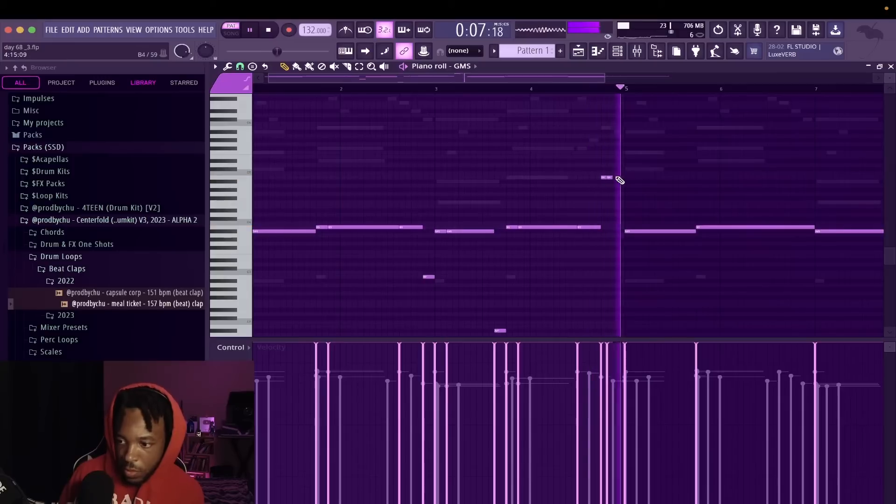
{"action": "left_click", "coordinate": [613, 177]}
{"action": "key", "text": "space"}
{"action": "key", "text": "space"}
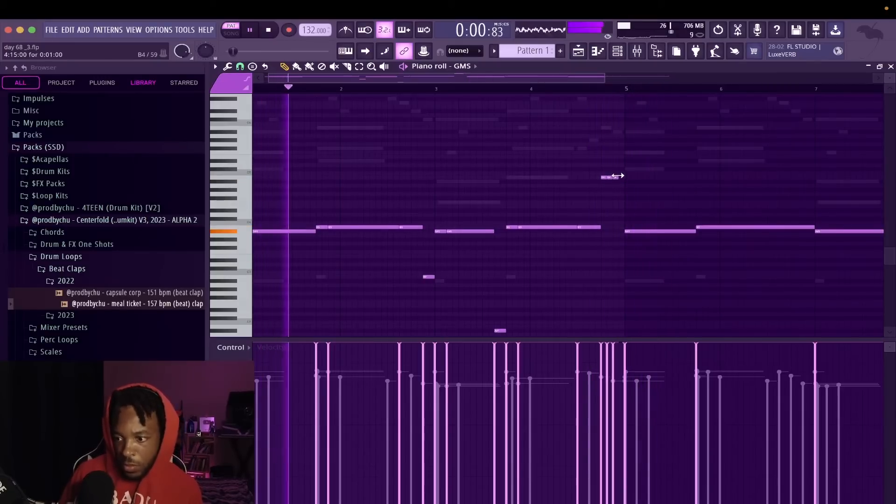
Delete the bass notes in bars 5 to 8 and fill those bars with a duplicate of the first four bars
{"action": "right_click", "coordinate": [788, 230], "text": "super"}
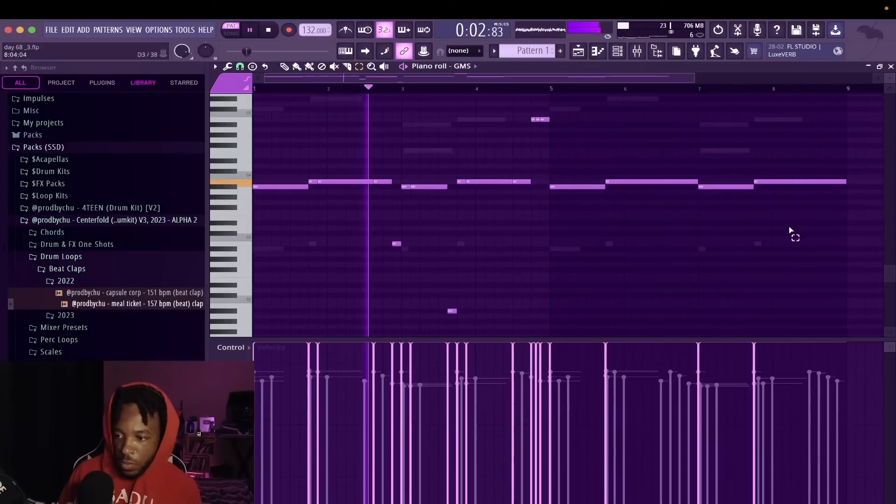
{"action": "left_click_drag", "start_coordinate": [825, 236], "coordinate": [590, 108], "text": "super"}
{"action": "key", "text": "Delete"}
{"action": "key", "text": "super+b"}
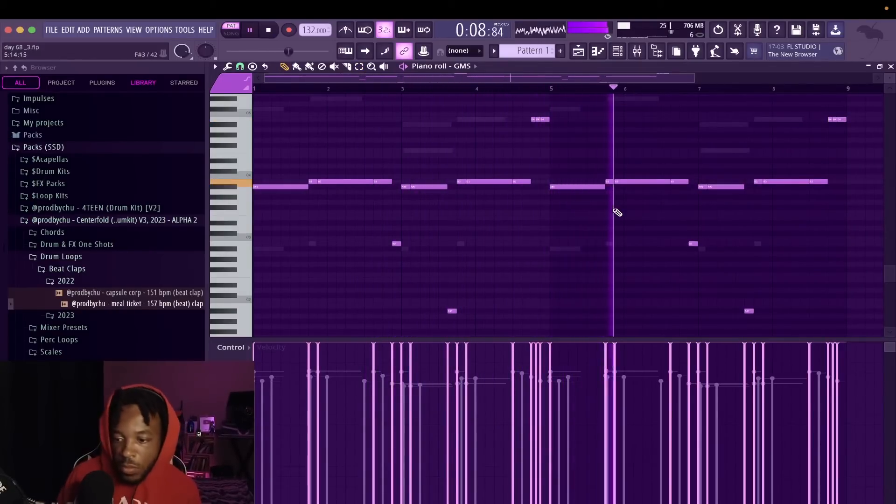
Insert a second FL Keys instrument between GMS and FL Keys, and open its piano roll
{"action": "left_click", "coordinate": [891, 67]}
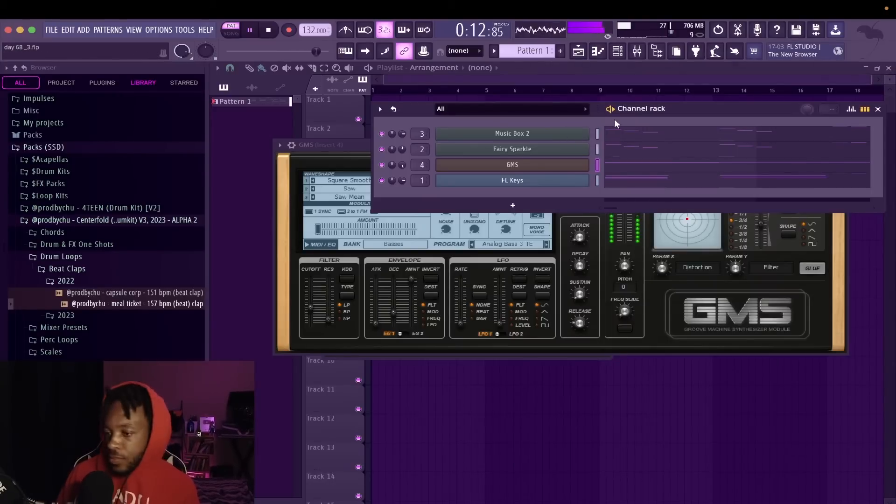
{"action": "right_click", "coordinate": [566, 184]}
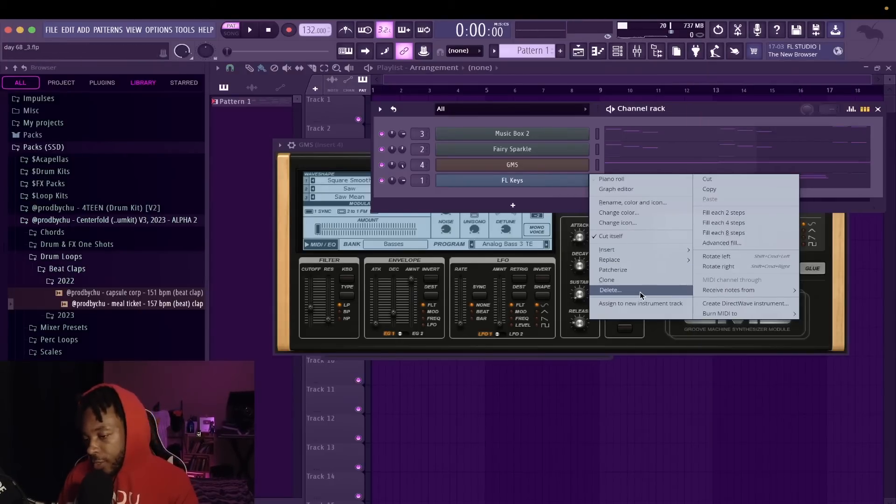
{"action": "mouse_move", "coordinate": [636, 253]}
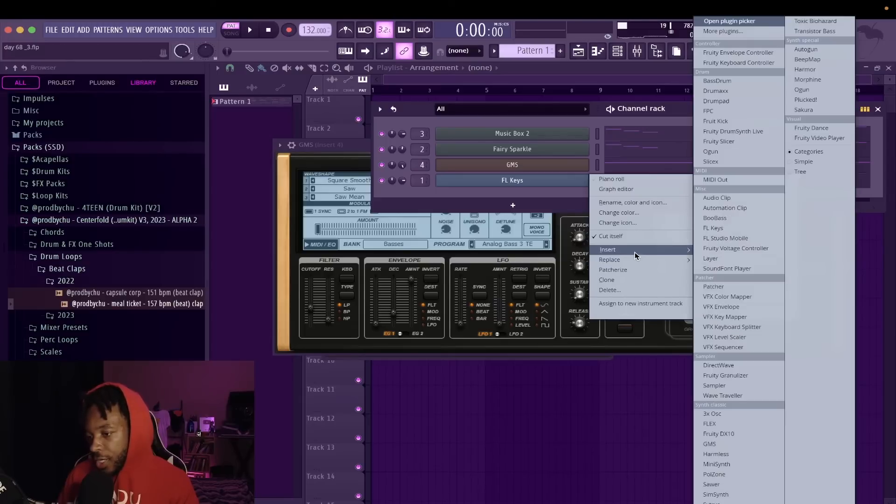
{"action": "left_click", "coordinate": [716, 228]}
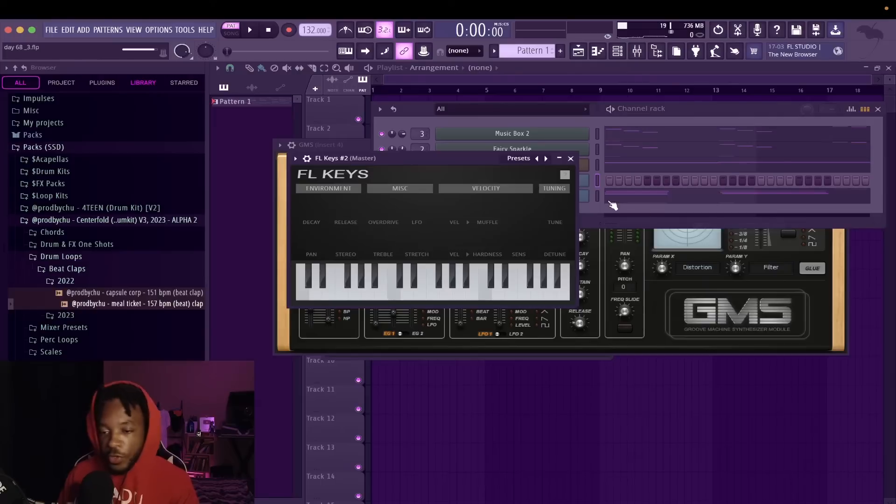
{"action": "left_click", "coordinate": [571, 159]}
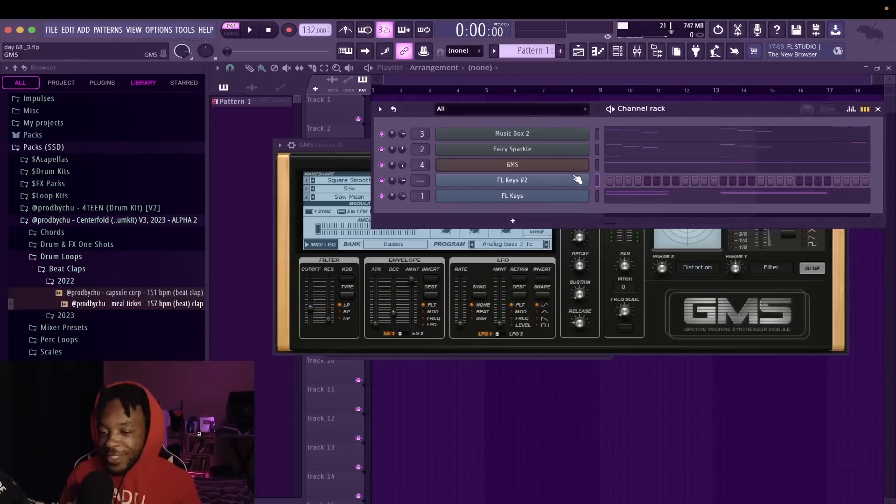
{"action": "right_click", "coordinate": [572, 182]}
{"action": "left_click", "coordinate": [607, 180]}
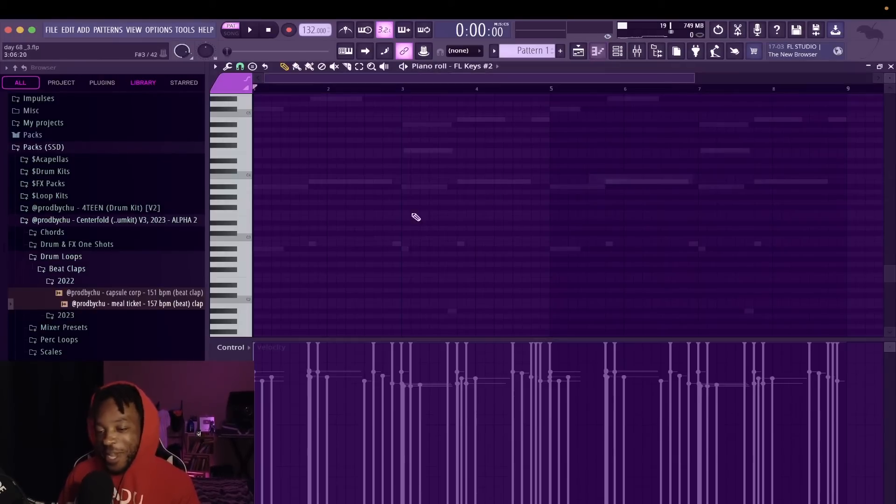
Draw a 12-step A#2 note at the start of bar 1 and a B2 note from 1:13 to the end of bar 2
{"action": "scroll", "coordinate": [288, 210], "scroll_direction": "down", "scroll_amount": 5}
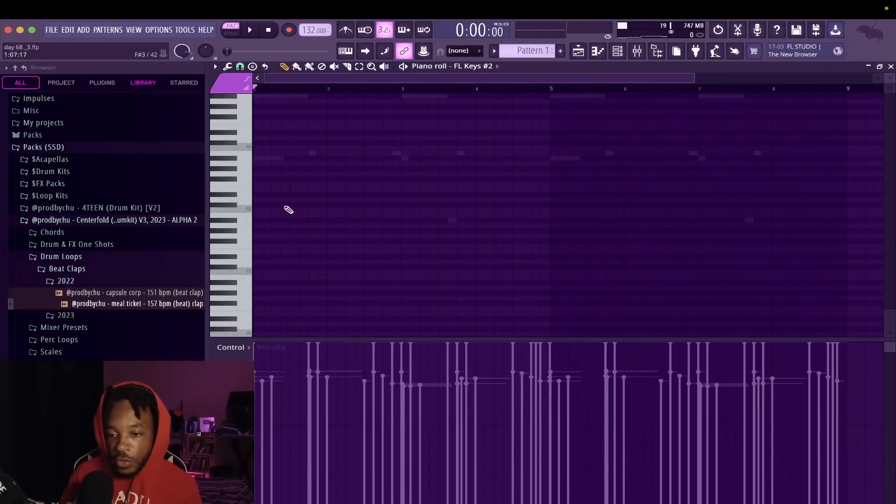
{"action": "scroll", "coordinate": [288, 210], "scroll_direction": "up", "scroll_amount": 5}
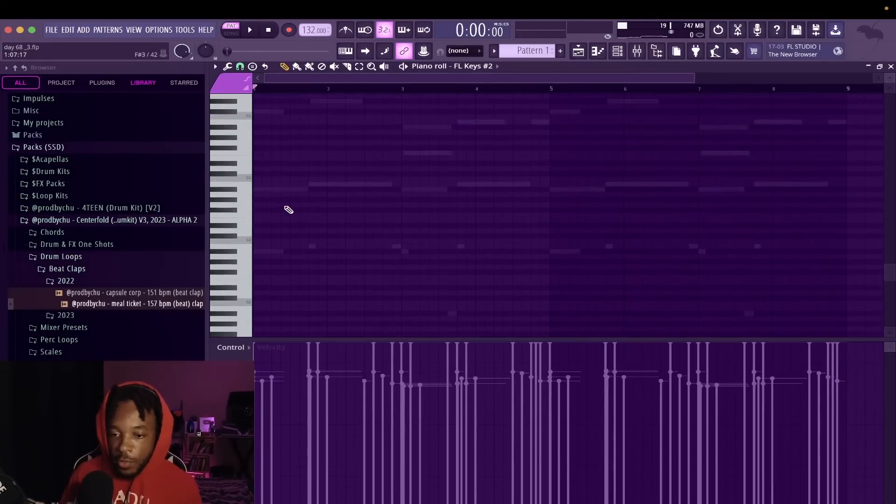
{"action": "left_click", "coordinate": [255, 252]}
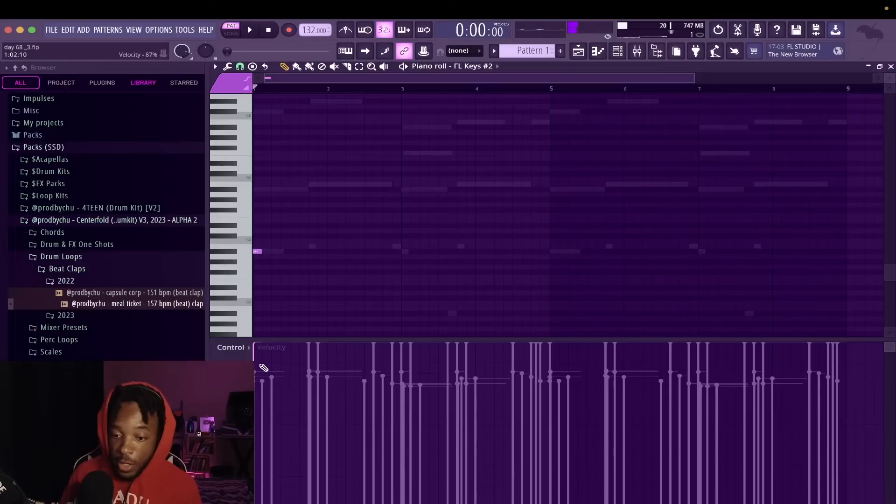
{"action": "left_click_drag", "start_coordinate": [259, 250], "coordinate": [402, 266]}
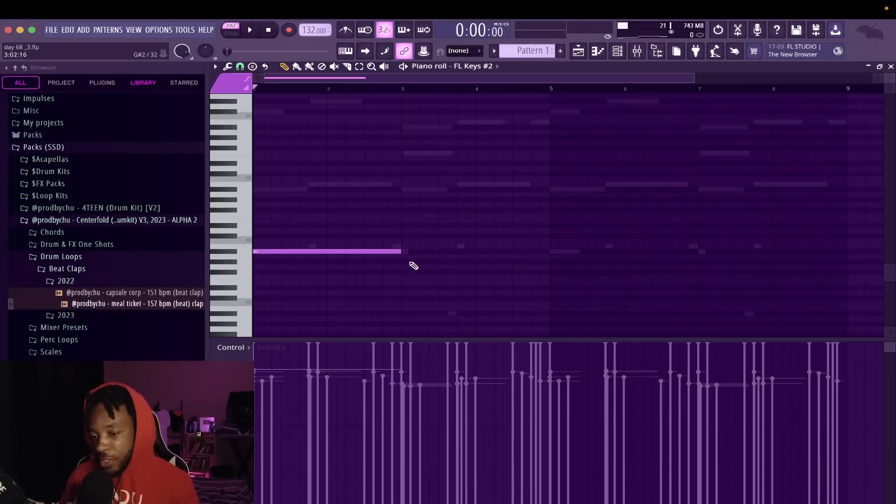
{"action": "key", "text": "space"}
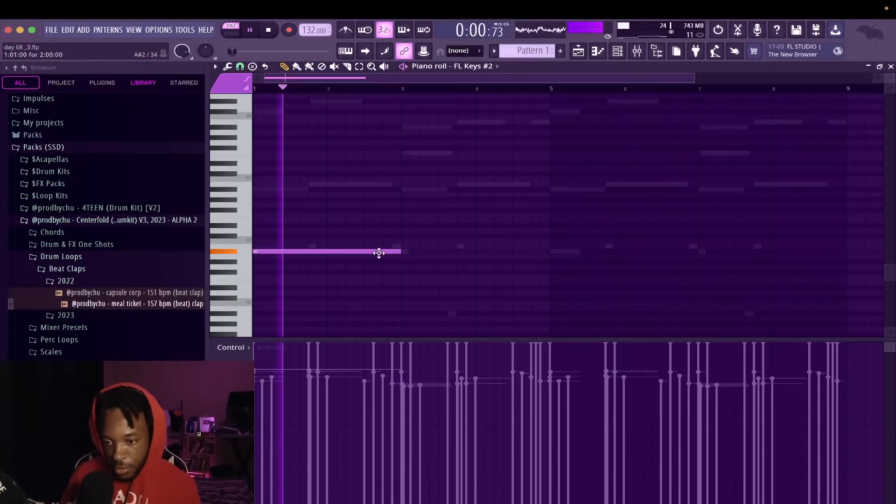
{"action": "key", "text": "space"}
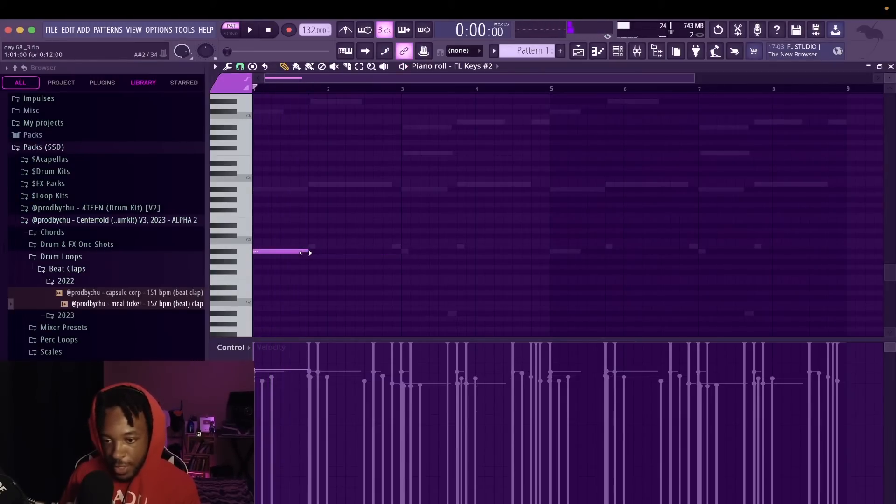
{"action": "left_click", "coordinate": [309, 246]}
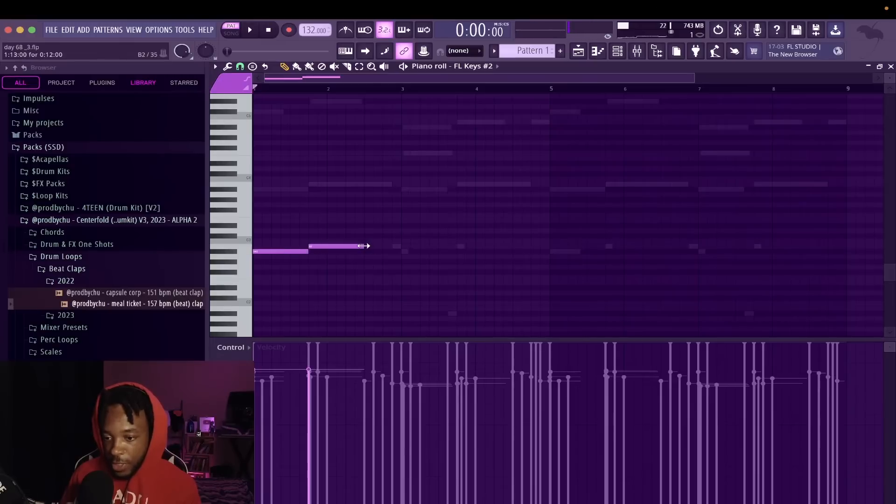
{"action": "key", "text": "space"}
Repeat the two-bar A#2 and B2 pattern three times to fill bars 3 to 8
{"action": "key", "text": "ctrl+b"}
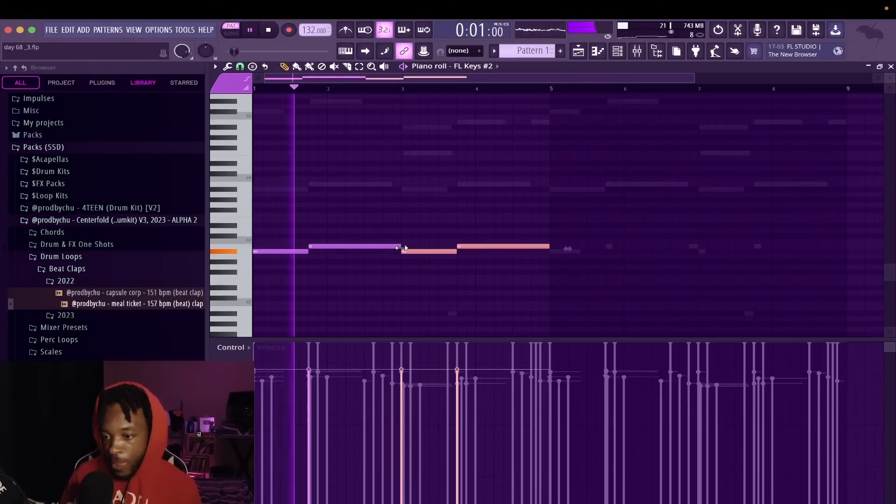
{"action": "key", "text": "ctrl+b"}
{"action": "key", "text": "ctrl+b"}
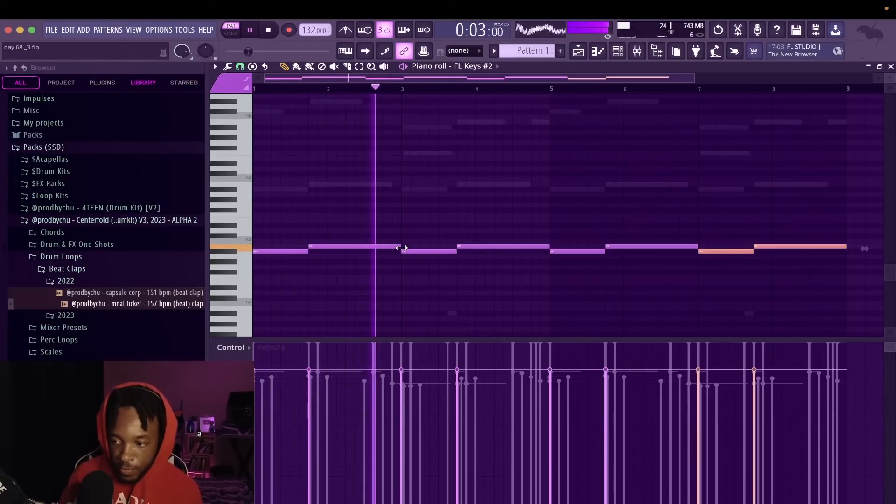
{"action": "key", "text": "ctrl+d"}
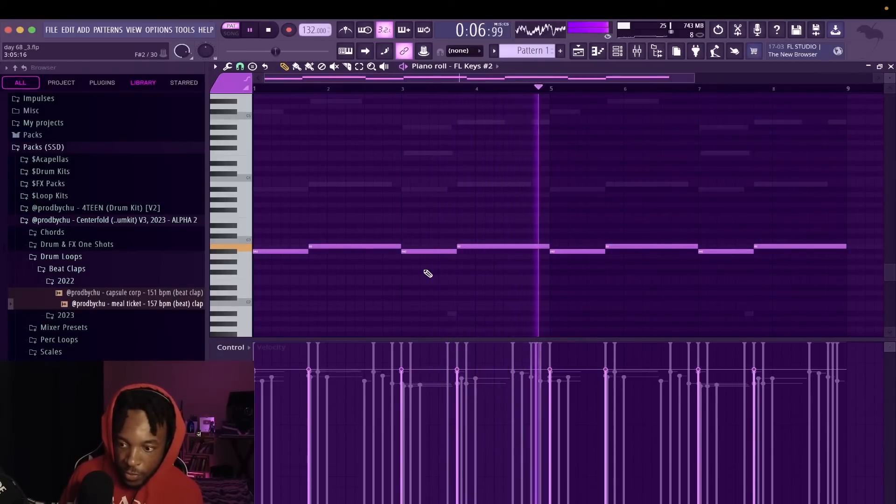
Paste a copy of all the FL Keys #2 notes in place and raise the copy by two octaves
{"action": "key", "text": "ctrl+a"}
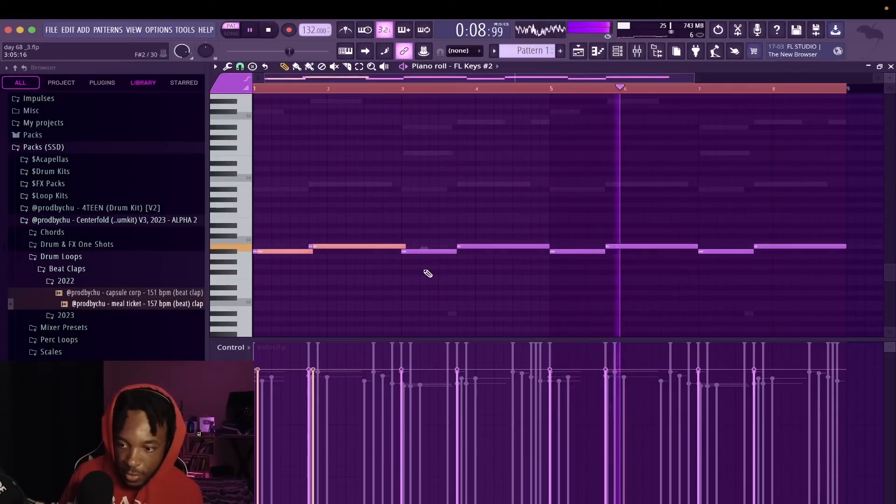
{"action": "key", "text": "ctrl+z"}
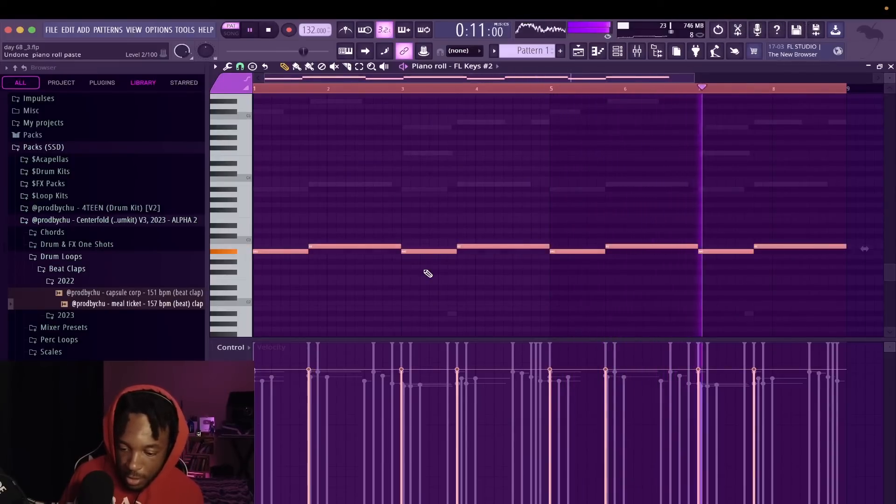
{"action": "key", "text": "ctrl+v"}
{"action": "key", "text": "ctrl+z"}
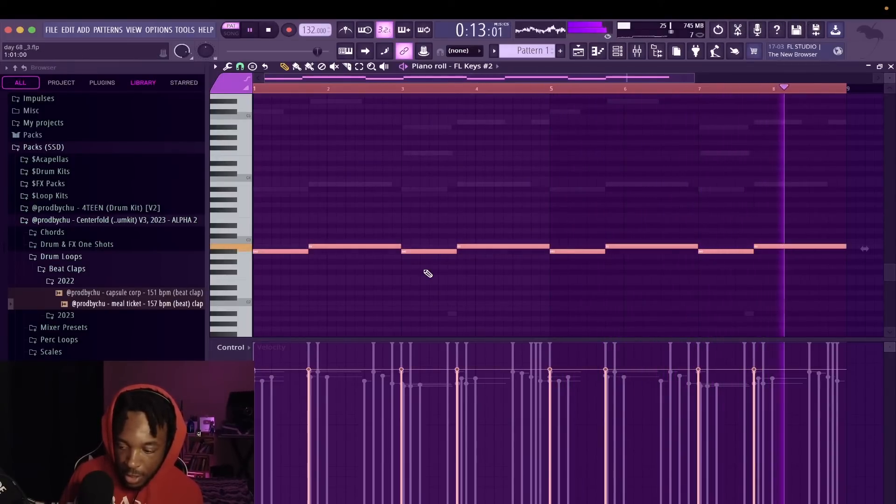
{"action": "key", "text": "ctrl+v"}
{"action": "key", "text": "ctrl+Up"}
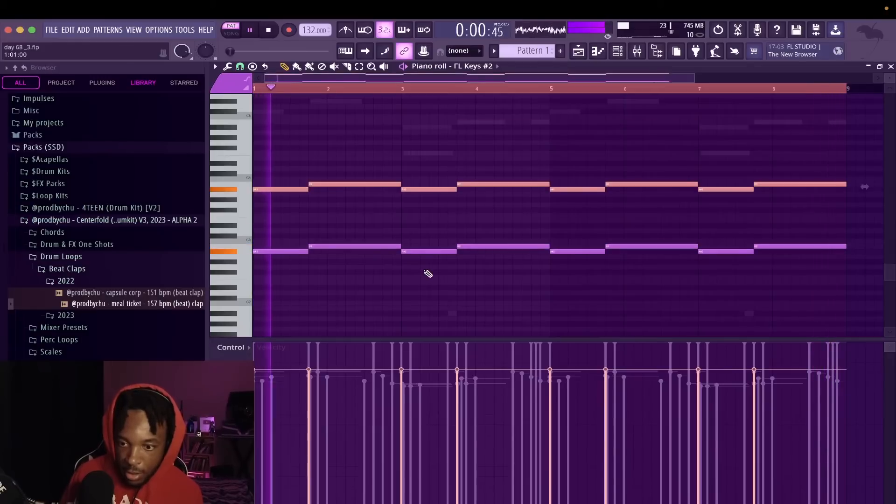
{"action": "key", "text": "ctrl+Up"}
{"action": "key", "text": "ctrl+d"}
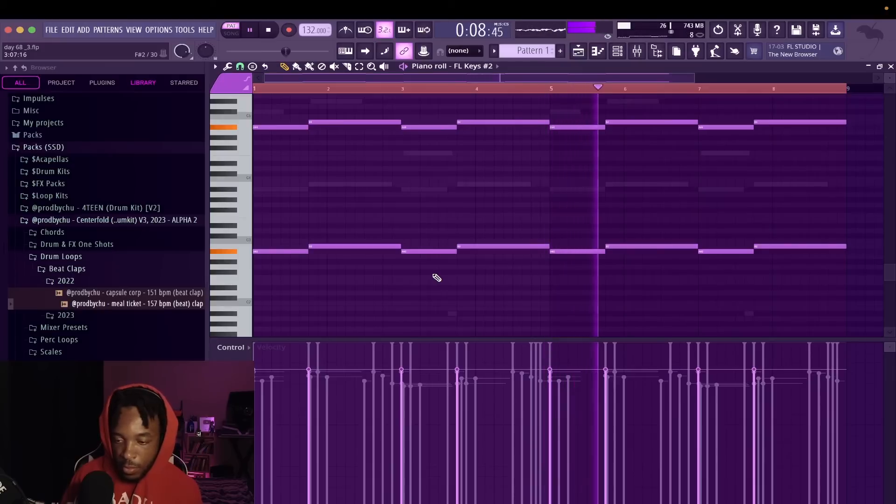
Strum the stacked FL Keys #2 notes and select the upper row
{"action": "key", "text": "alt+s"}
{"action": "left_click", "coordinate": [530, 299]}
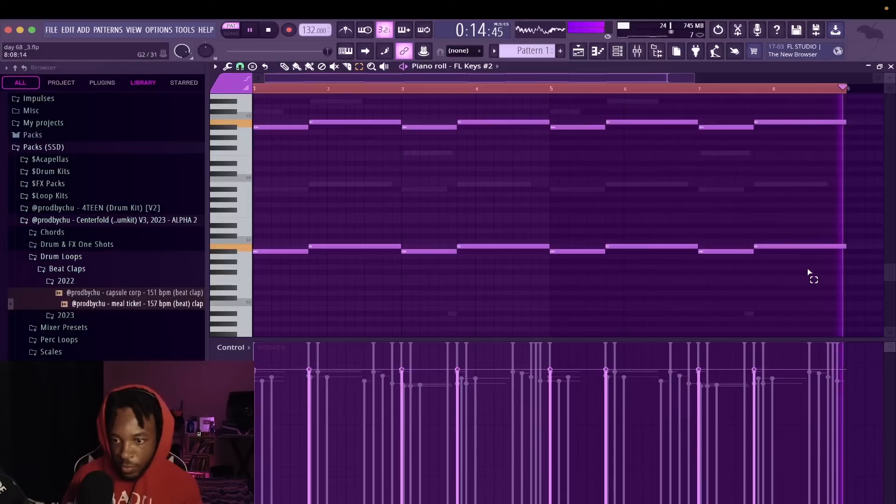
{"action": "left_click_drag", "start_coordinate": [793, 156], "coordinate": [255, 95]}
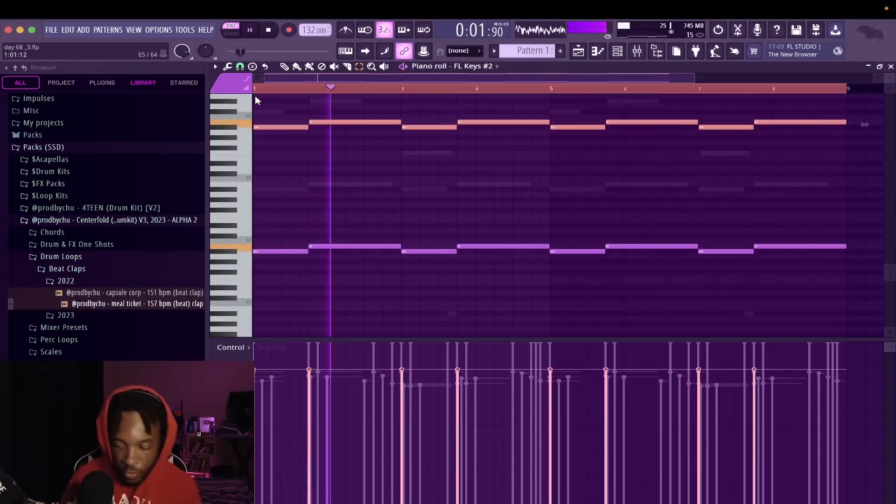
{"action": "scroll", "coordinate": [300, 198], "scroll_direction": "up", "scroll_amount": 5}
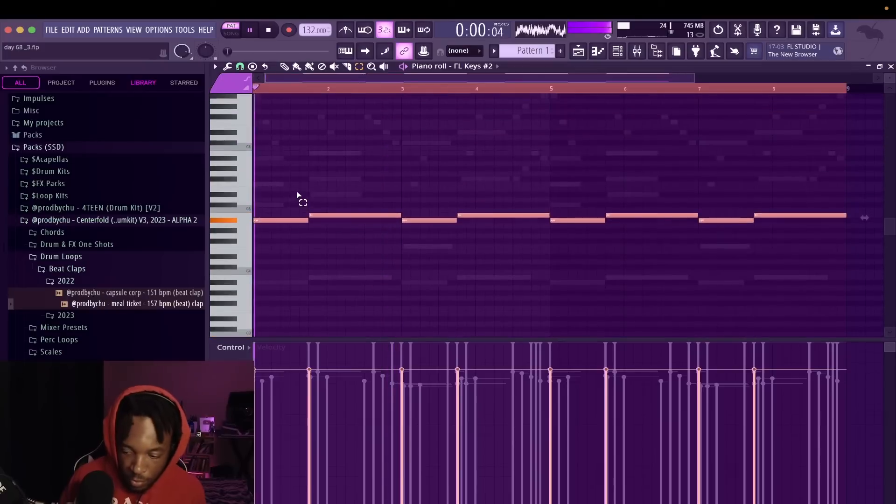
Add a short melody note on D#5 at 2:09, about two steps long
{"action": "left_click", "coordinate": [366, 116]}
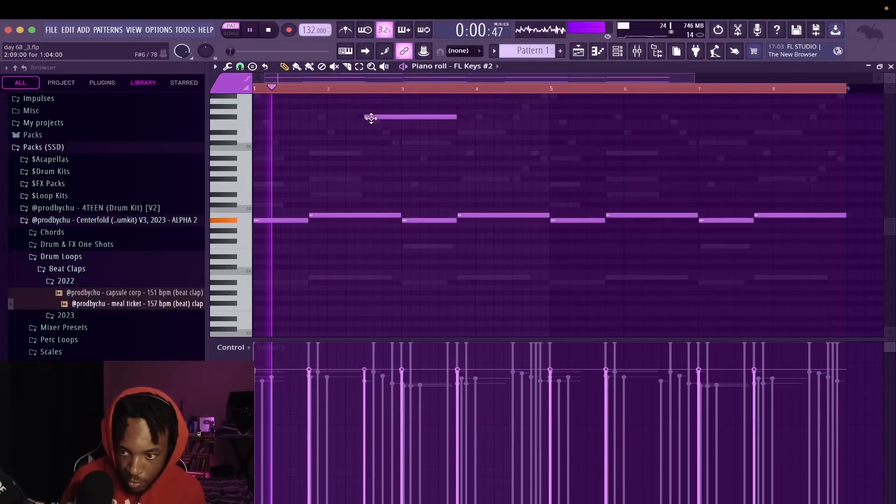
{"action": "left_click_drag", "start_coordinate": [368, 117], "coordinate": [371, 194]}
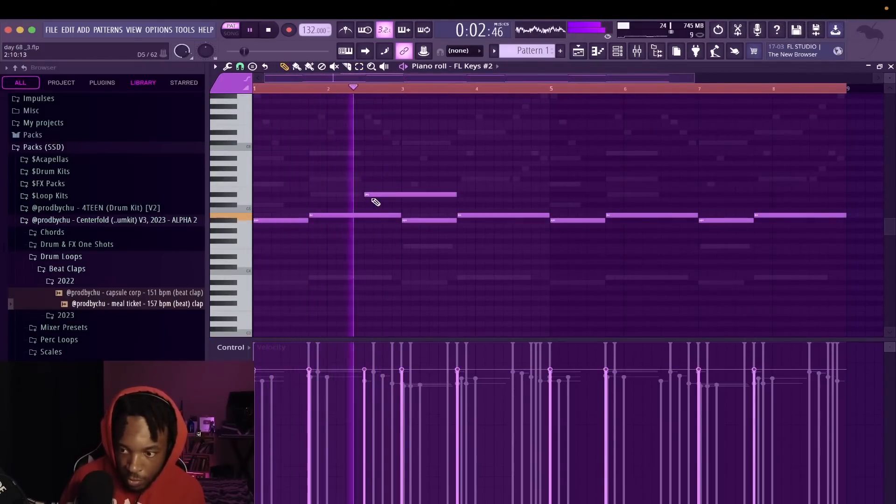
{"action": "left_click_drag", "start_coordinate": [449, 192], "coordinate": [372, 195]}
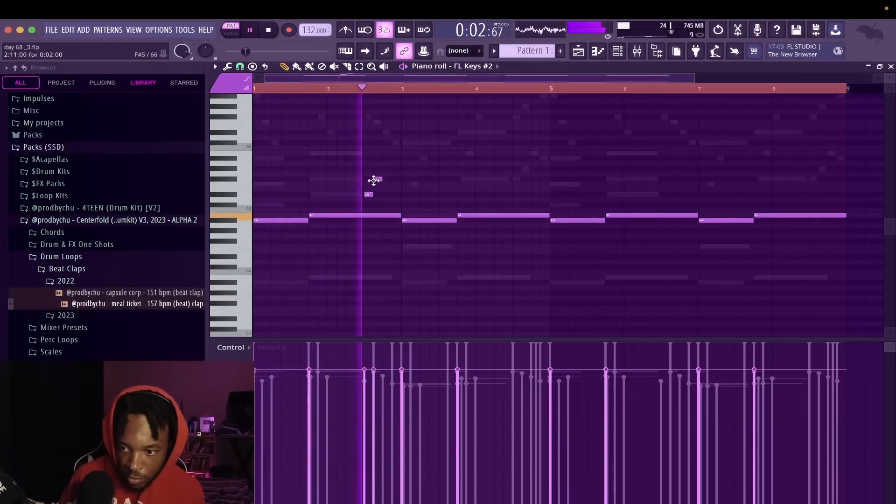
Place four-step melody notes on F#5 at 2:13 and F5 at 3:01, checking the phrase with playback
{"action": "left_click", "coordinate": [377, 179]}
{"action": "key", "text": "space"}
{"action": "key", "text": "space"}
{"action": "left_click_drag", "start_coordinate": [378, 179], "coordinate": [399, 179]}
{"action": "key", "text": "space"}
{"action": "left_click", "coordinate": [405, 184]}
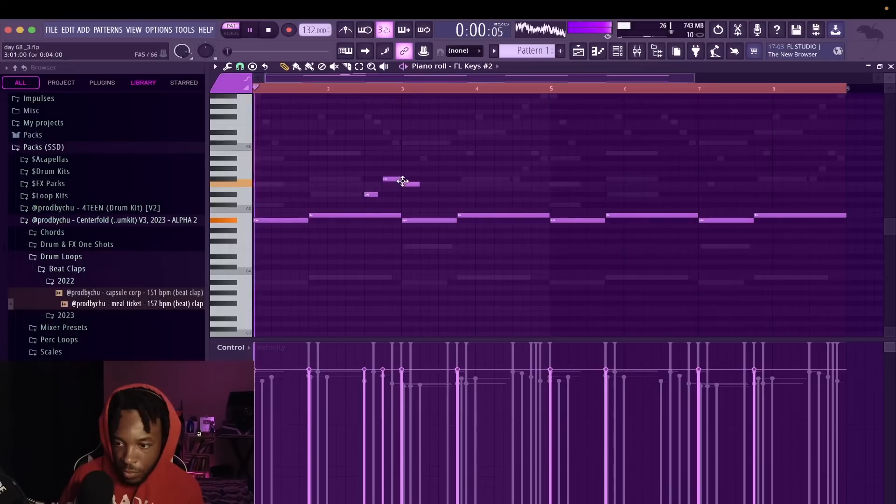
{"action": "key", "text": "space"}
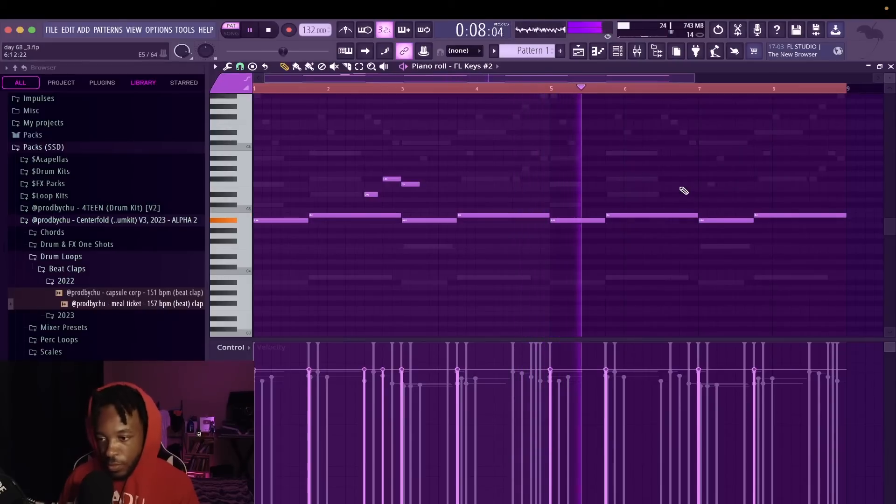
Delete the FL Keys #2 notes in bars 5 to 8 and clear the time selection
{"action": "key", "text": "space"}
{"action": "left_click_drag", "start_coordinate": [788, 243], "coordinate": [596, 177]}
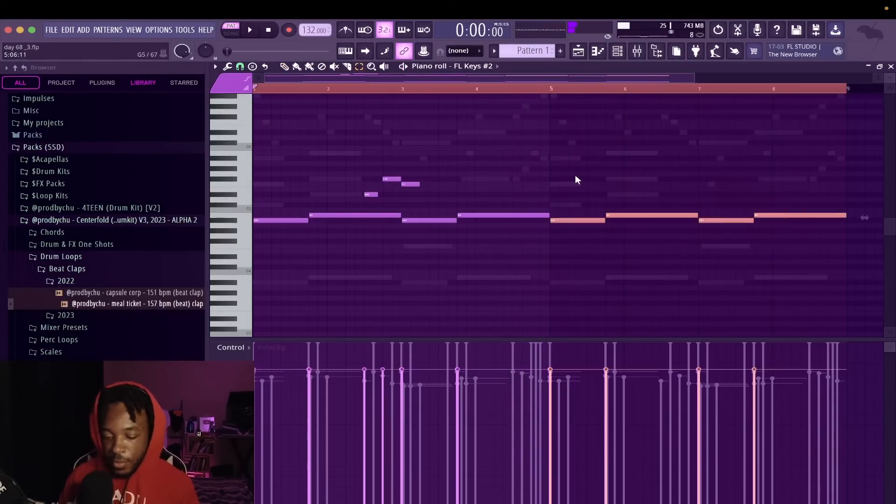
{"action": "key", "text": "Delete"}
{"action": "right_click", "coordinate": [574, 89]}
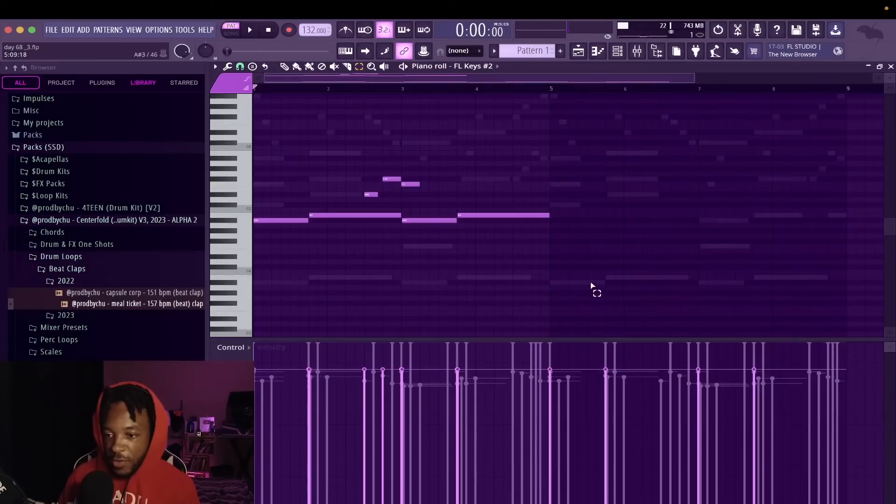
Duplicate the first four bars of FL Keys #2, including the melody notes, into bars 5 to 8 and play them
{"action": "left_click_drag", "start_coordinate": [592, 285], "coordinate": [210, 168]}
{"action": "key", "text": "ctrl+b"}
{"action": "key", "text": "space"}
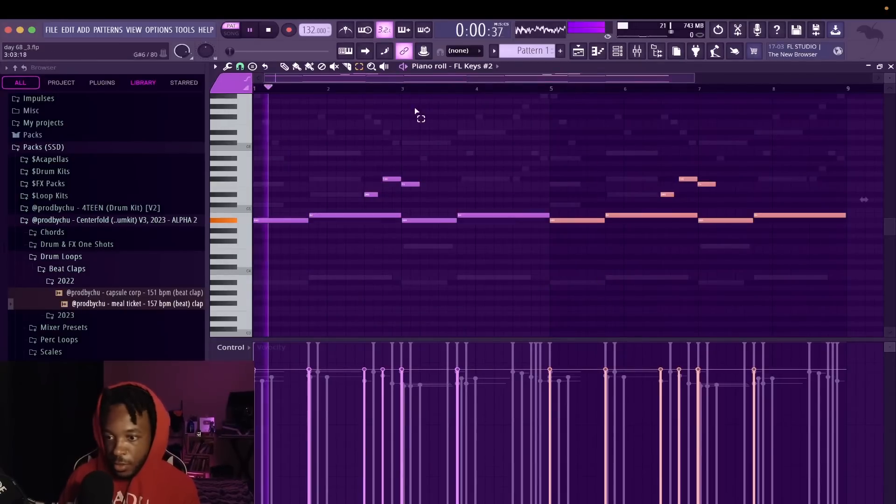
Strum all the FL Keys #2 notes, close the piano roll and listen to the full pattern
{"action": "key", "text": "alt+s"}
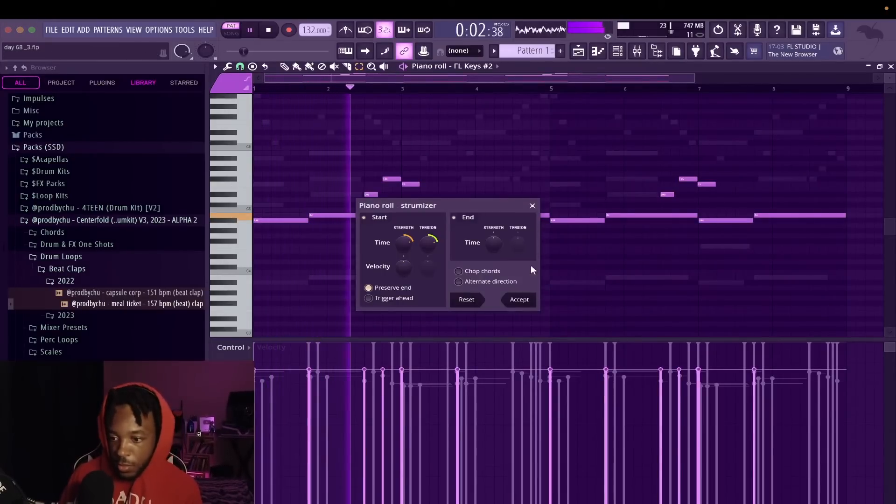
{"action": "left_click", "coordinate": [519, 299]}
{"action": "left_click", "coordinate": [891, 66]}
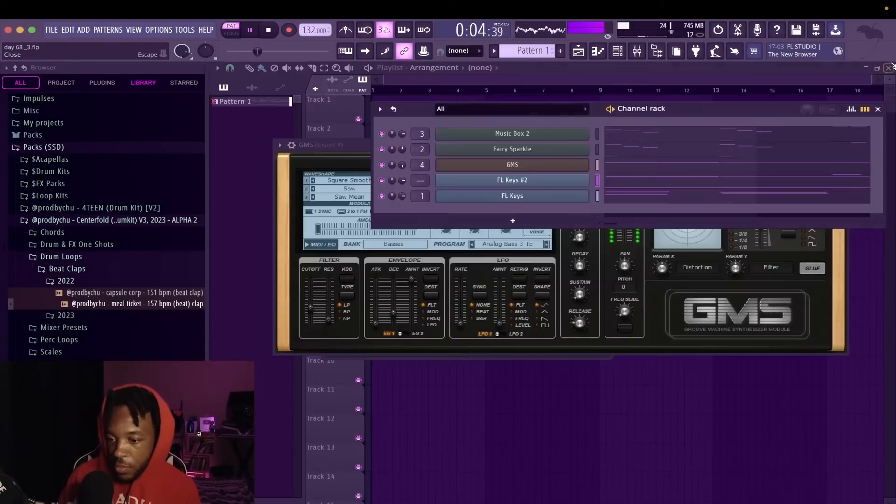
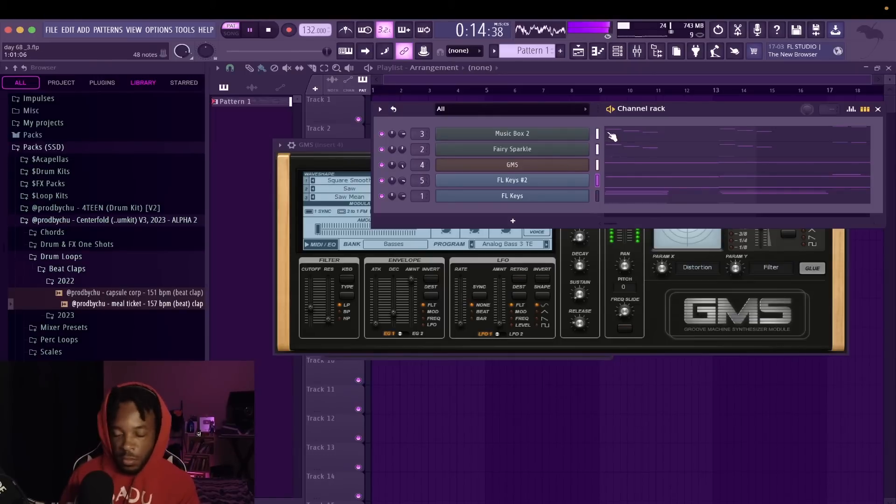
{"action": "key", "text": "space"}
Move the bass mixer track from Insert 4 to the Insert 7 position
{"action": "key", "text": "F9"}
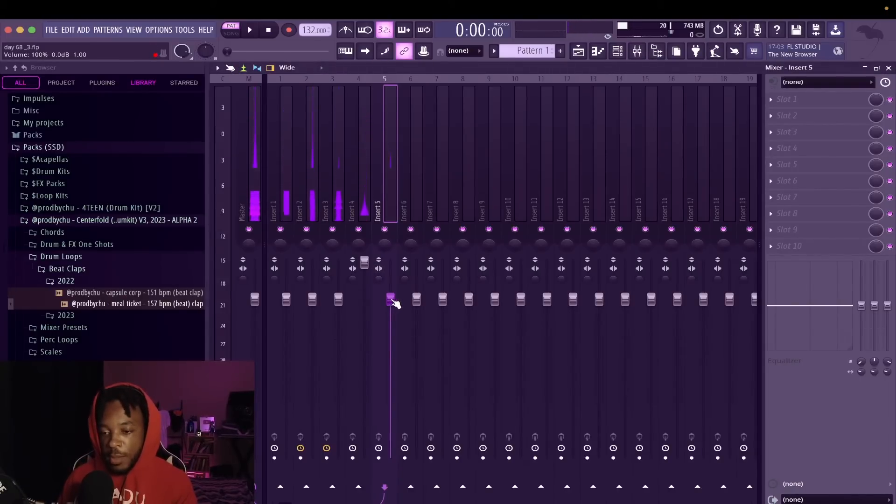
{"action": "left_click", "coordinate": [353, 216]}
{"action": "key", "text": "Right"}
{"action": "key", "text": "Right"}
{"action": "key", "text": "Right"}
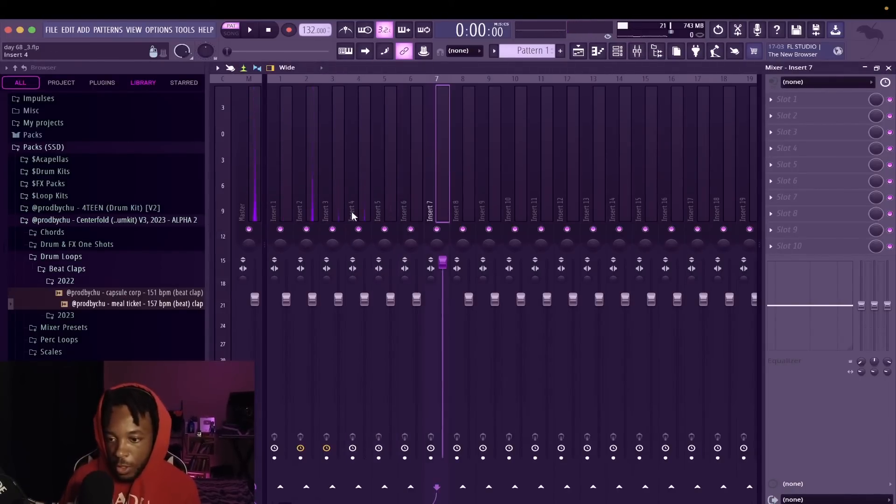
Rename mixer track Insert 7 as BASS
{"action": "right_click", "coordinate": [440, 201]}
{"action": "key", "text": "F2"}
{"action": "type", "text": "bass"}
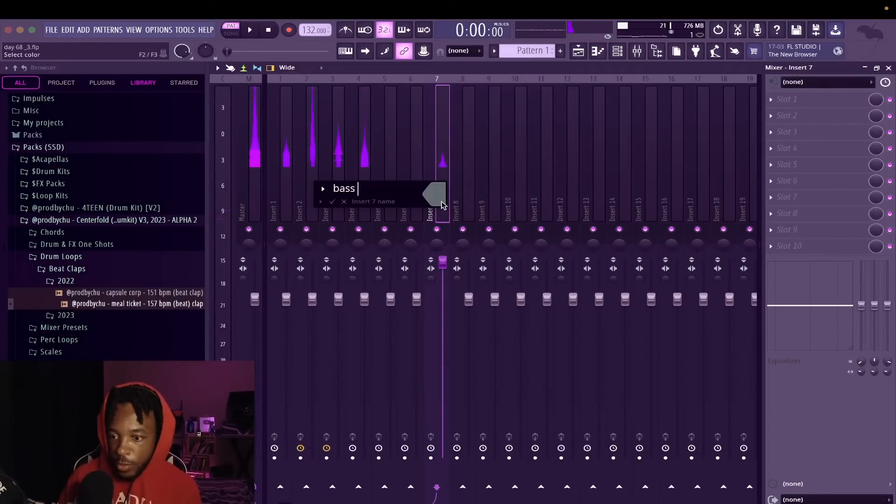
{"action": "key", "text": "Return"}
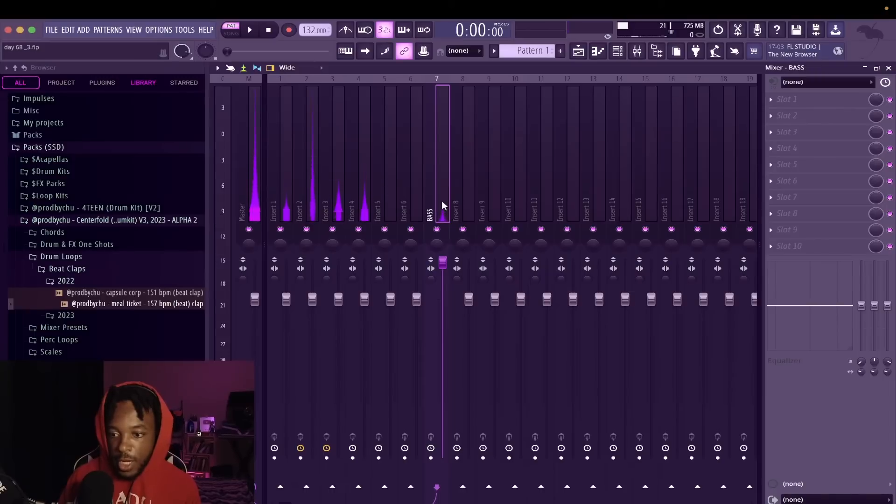
Colour the BASS mixer track Medium Red Violet (#9F3582)
{"action": "right_click", "coordinate": [442, 205]}
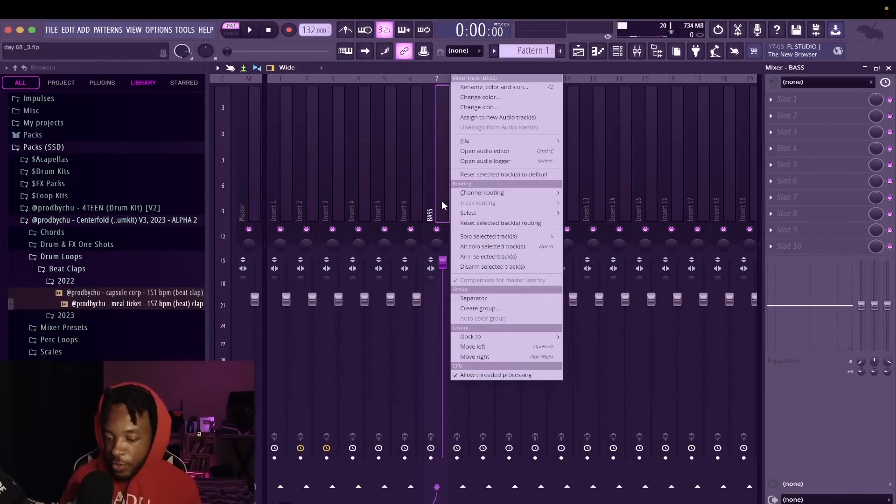
{"action": "key", "text": "F2"}
{"action": "key", "text": "Return"}
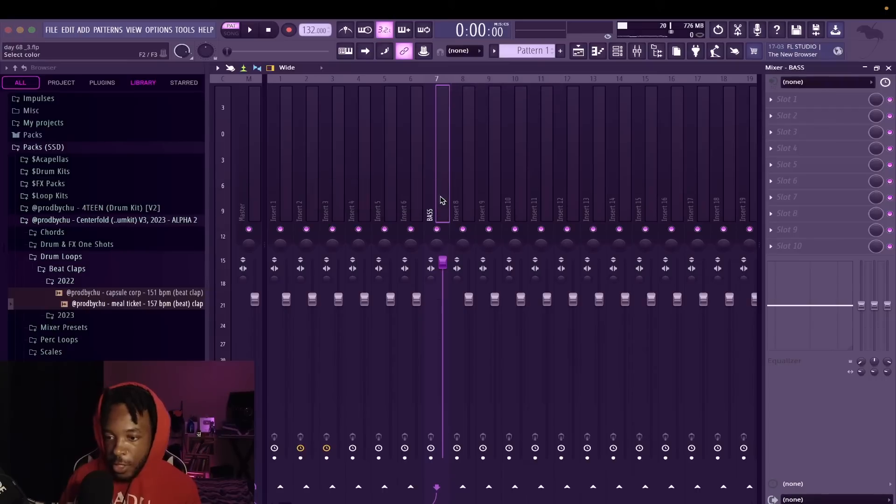
{"action": "key", "text": "F2"}
{"action": "left_click", "coordinate": [441, 196]}
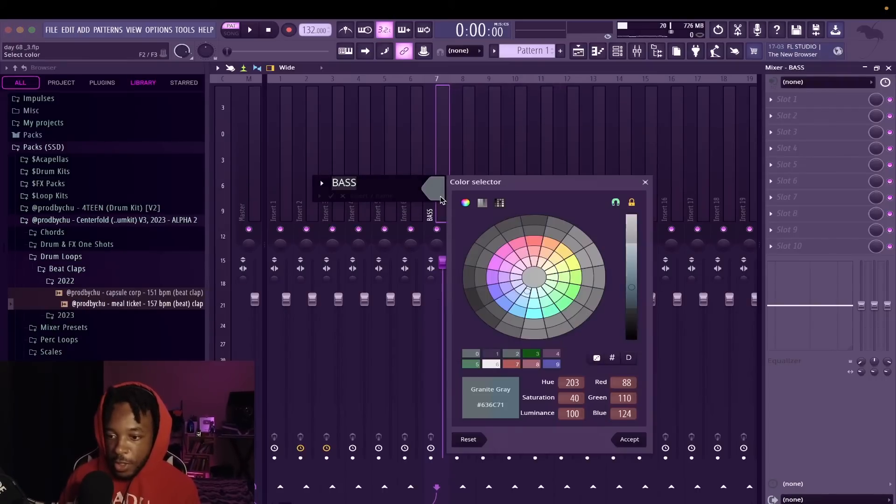
{"action": "left_click", "coordinate": [504, 252]}
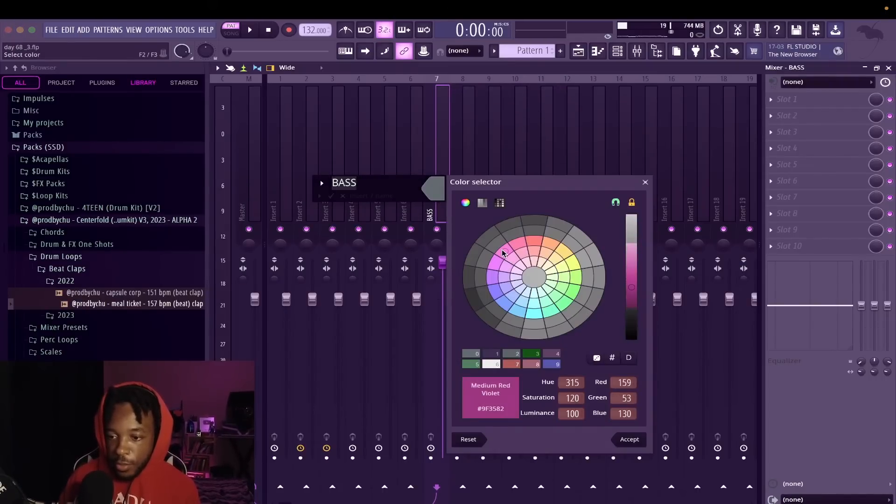
{"action": "key", "text": "Return"}
{"action": "key", "text": "Return"}
{"action": "left_click", "coordinate": [498, 172]}
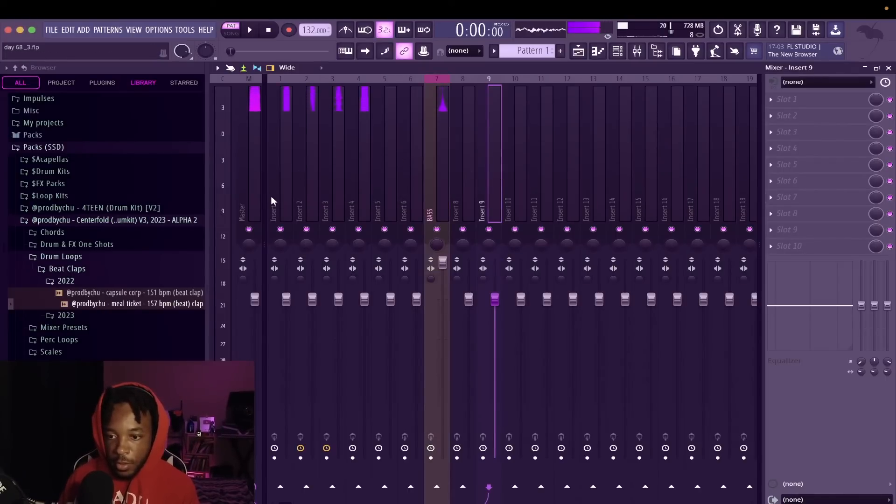
Select mixer tracks Insert 1 to Insert 4 and route them to Insert 12 only
{"action": "left_click_drag", "start_coordinate": [271, 201], "coordinate": [354, 203]}
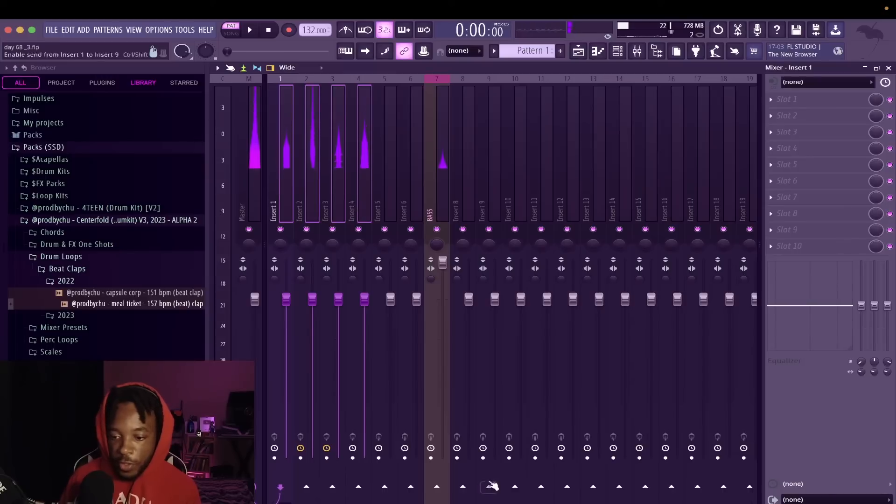
{"action": "left_click", "coordinate": [541, 488]}
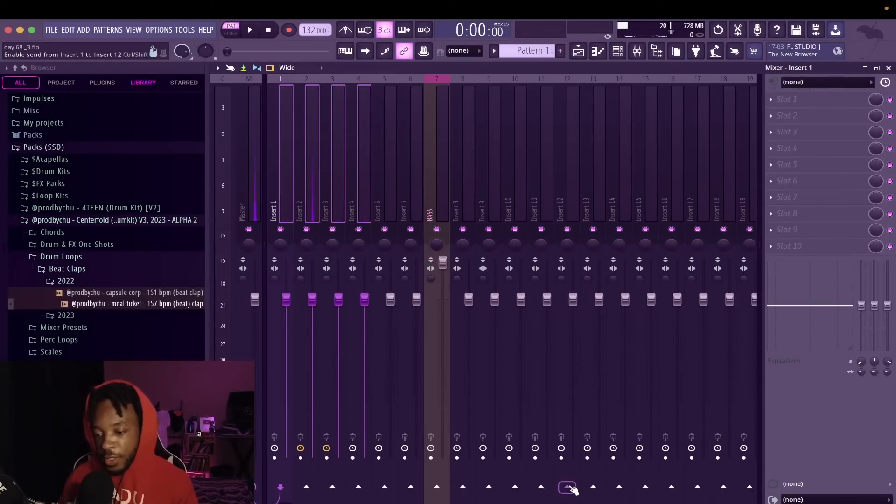
{"action": "right_click", "coordinate": [570, 488]}
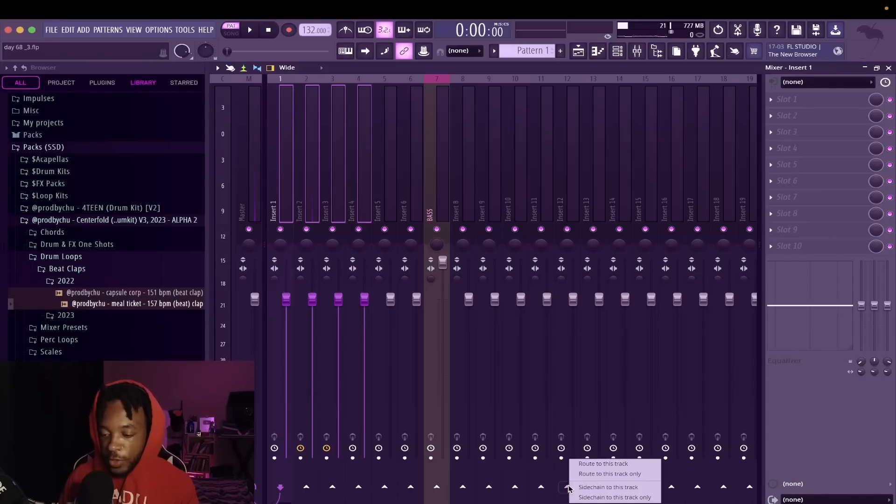
{"action": "left_click", "coordinate": [607, 474]}
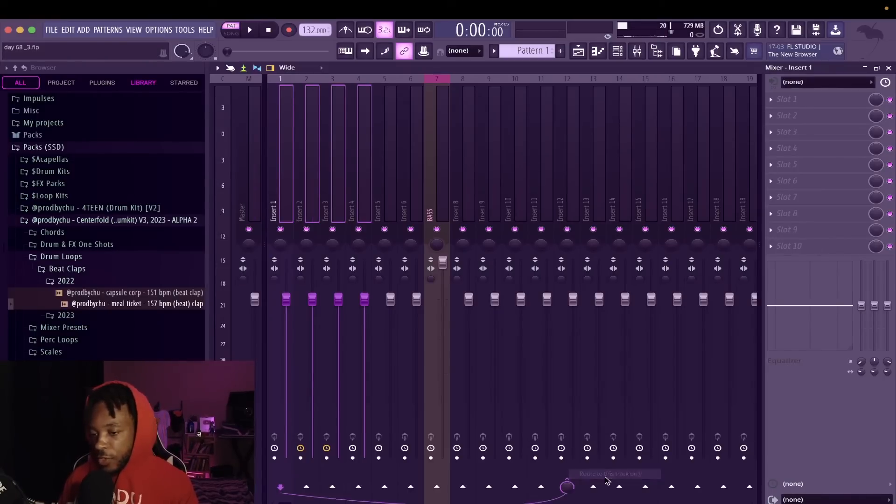
Rename mixer track Insert 12 as MELODY and briefly play the pattern to check the routing
{"action": "right_click", "coordinate": [573, 203]}
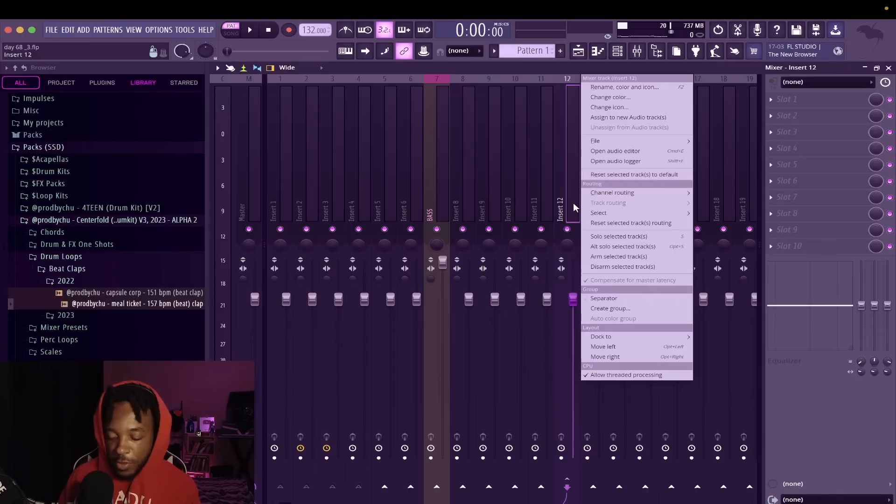
{"action": "key", "text": "F2"}
{"action": "type", "text": "MELODY"}
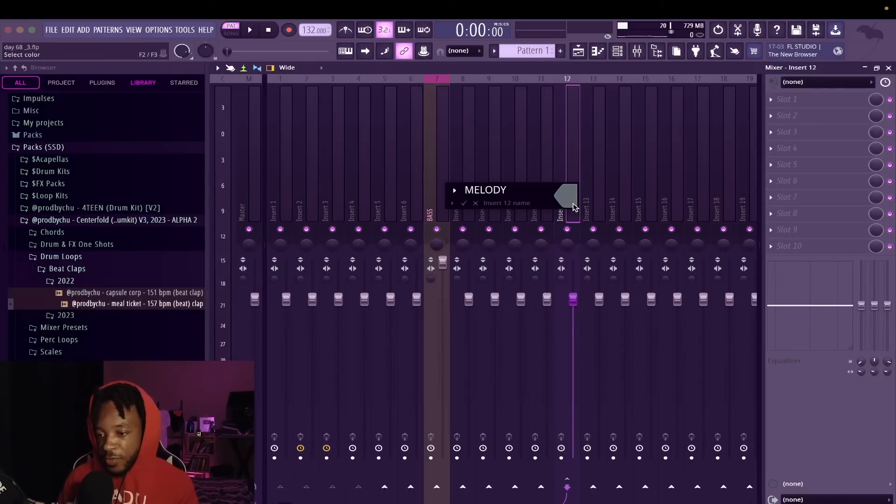
{"action": "key", "text": "Return"}
{"action": "key", "text": "space"}
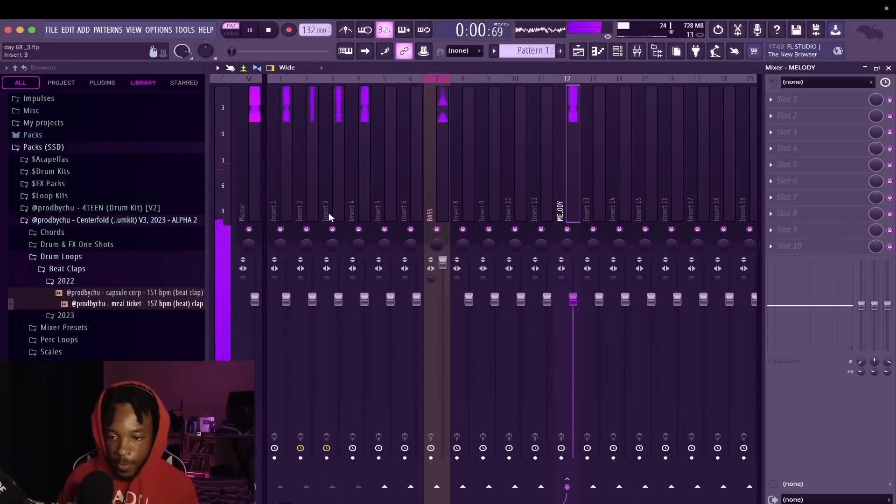
{"action": "key", "text": "space"}
Pull the faders of Inserts 1 to 4 fully down and set the BASS fader by ear close to its maximum
{"action": "left_click_drag", "start_coordinate": [275, 202], "coordinate": [361, 205]}
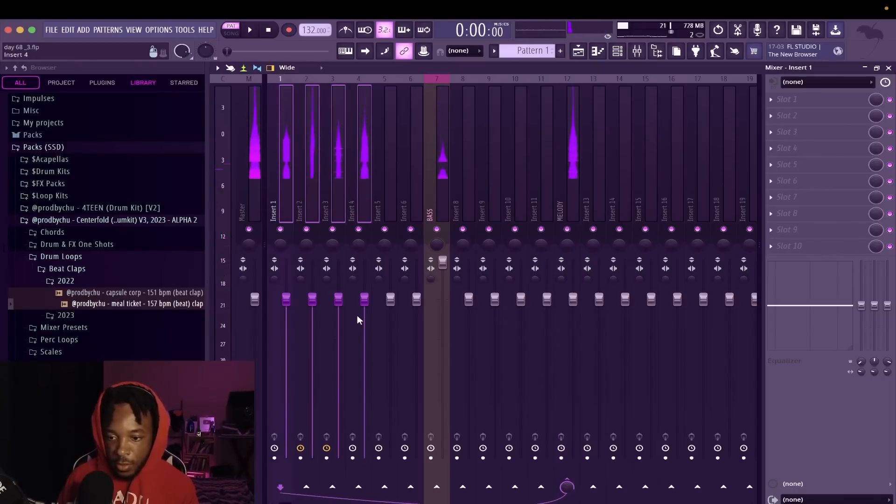
{"action": "left_click_drag", "start_coordinate": [364, 299], "coordinate": [364, 457]}
{"action": "left_click", "coordinate": [442, 262]}
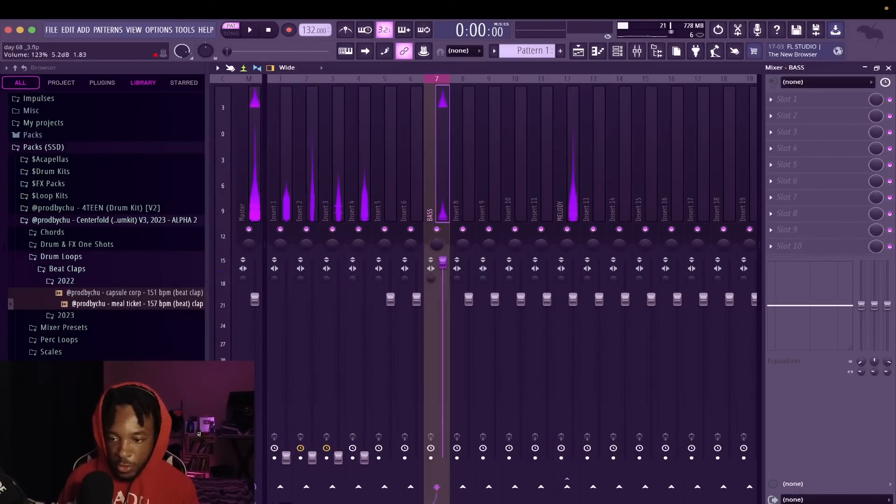
{"action": "key", "text": "space"}
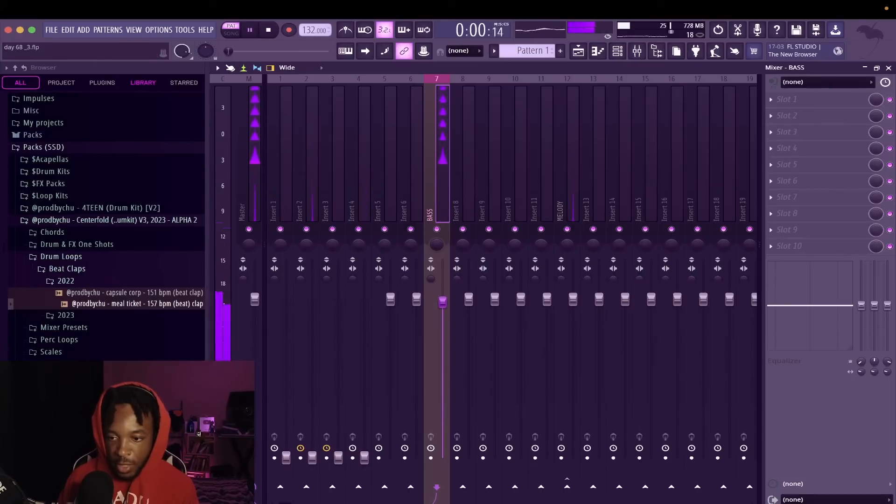
{"action": "left_click_drag", "start_coordinate": [442, 301], "coordinate": [443, 262]}
{"action": "key", "text": "space"}
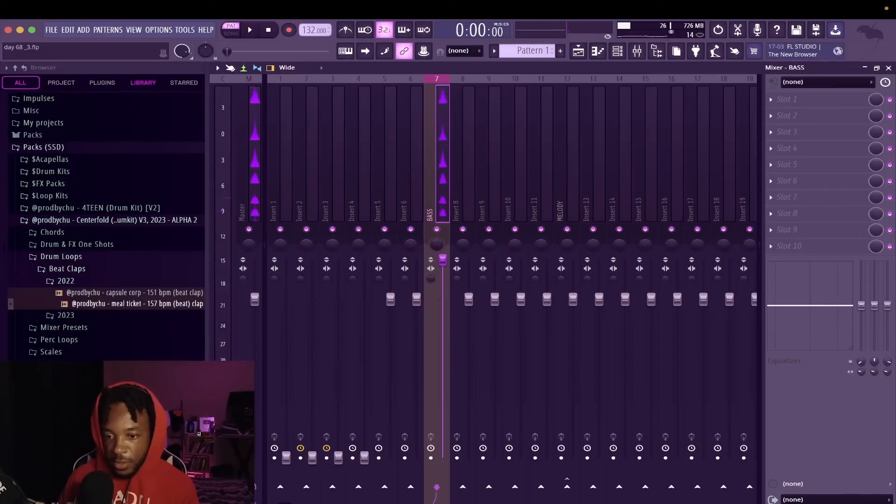
{"action": "left_click_drag", "start_coordinate": [443, 260], "coordinate": [444, 258]}
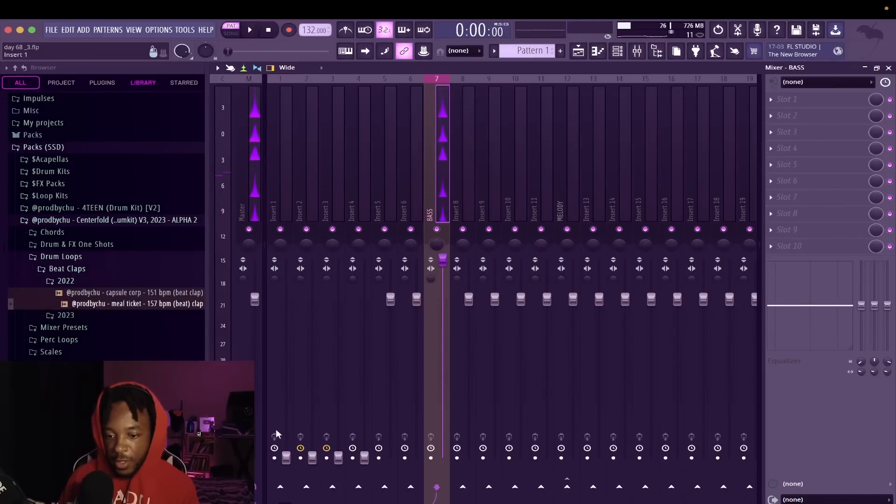
Try Insert 1 at about 56% volume, then Insert 2 alone at about 40%, against the bass
{"action": "left_click_drag", "start_coordinate": [287, 458], "coordinate": [287, 430]}
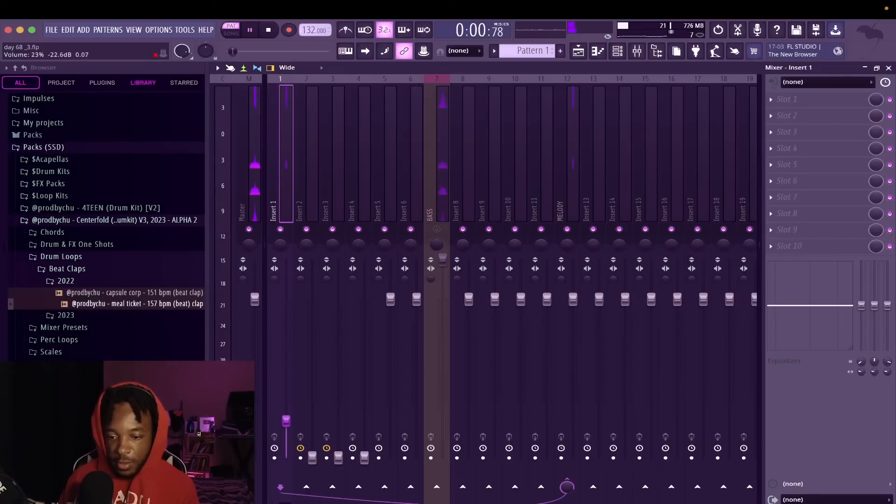
{"action": "left_click_drag", "start_coordinate": [286, 392], "coordinate": [285, 369]}
{"action": "key", "text": "space"}
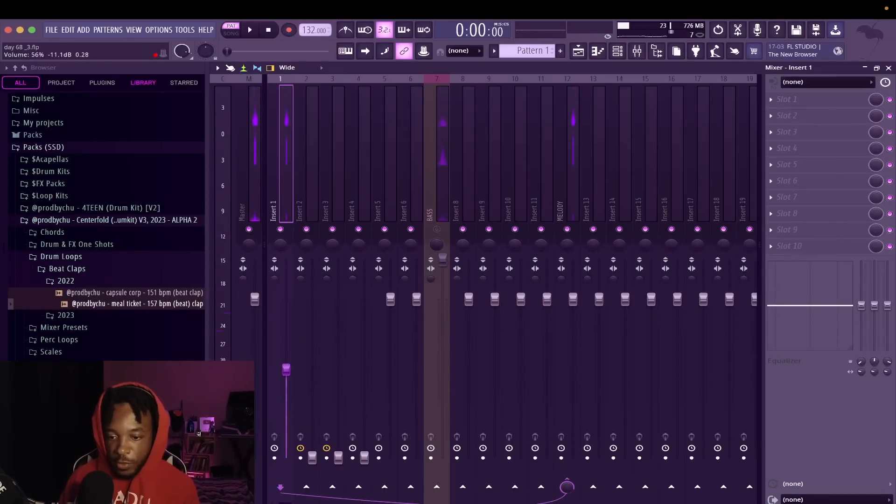
{"action": "left_click", "coordinate": [301, 458]}
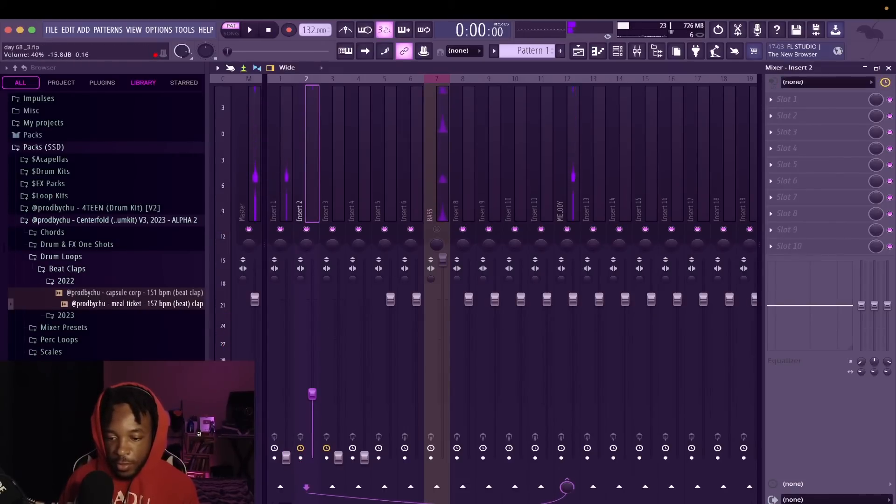
Bring Insert 2 back down to silence and raise the Insert 3 fader above mid-travel during playback
{"action": "left_click", "coordinate": [338, 457]}
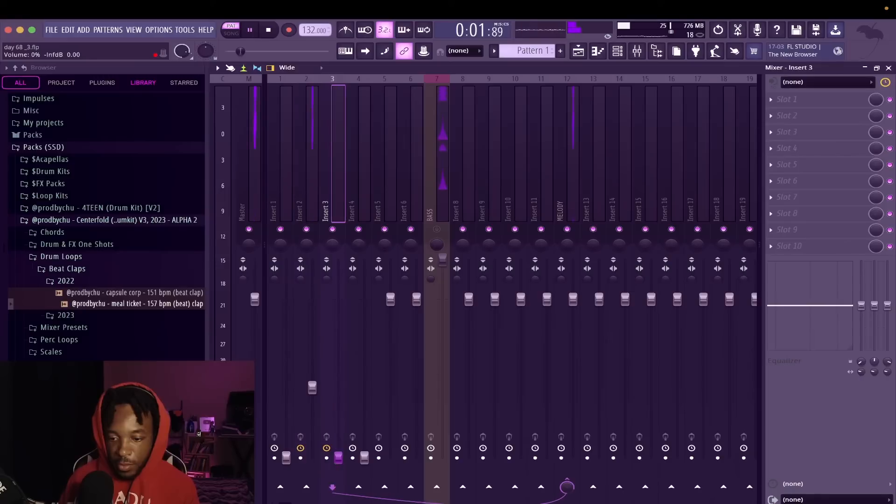
{"action": "left_click", "coordinate": [312, 388]}
{"action": "left_click_drag", "start_coordinate": [338, 391], "coordinate": [336, 354]}
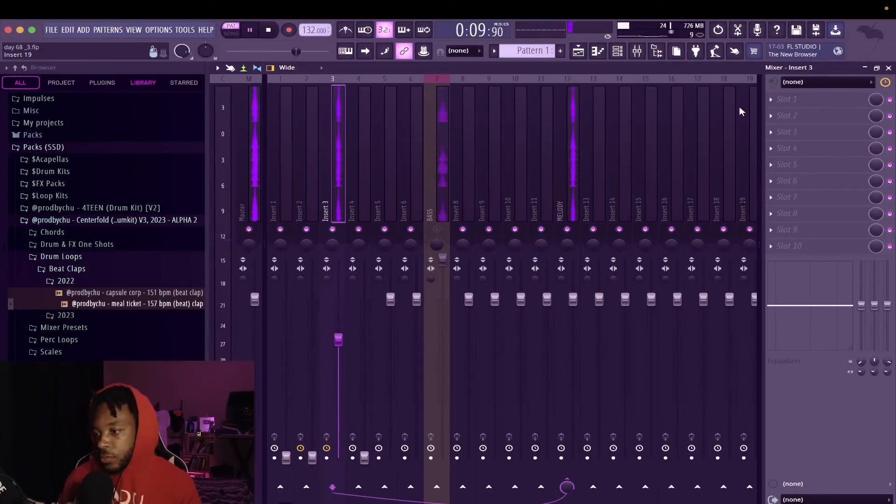
Load the Vinyl effect in Insert 3's second slot and reduce its Dust to near minimum
{"action": "left_click", "coordinate": [787, 116]}
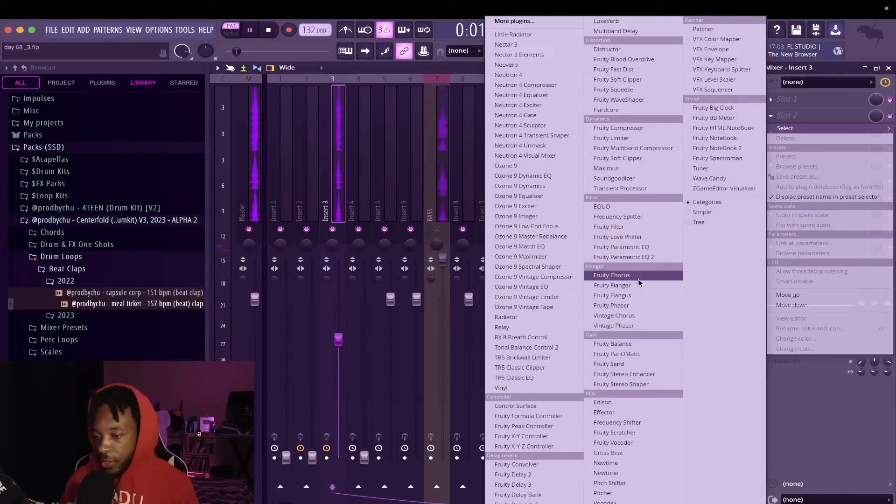
{"action": "left_click", "coordinate": [511, 389]}
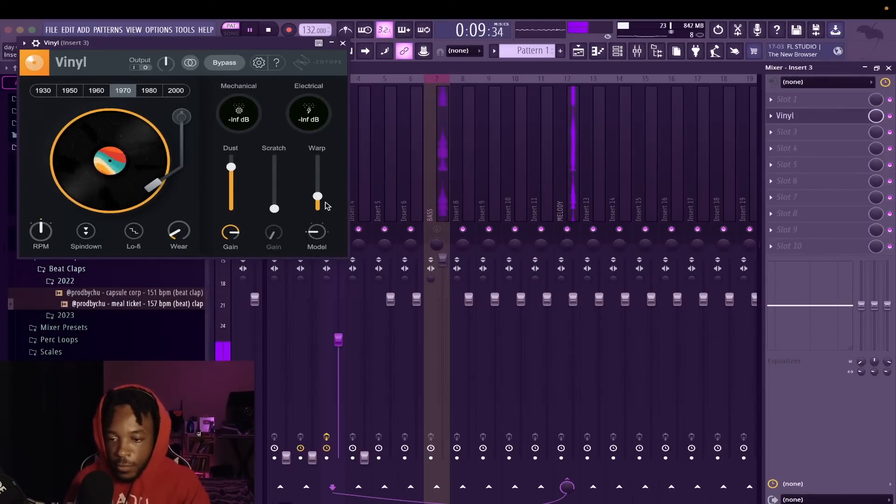
{"action": "left_click_drag", "start_coordinate": [230, 167], "coordinate": [232, 203]}
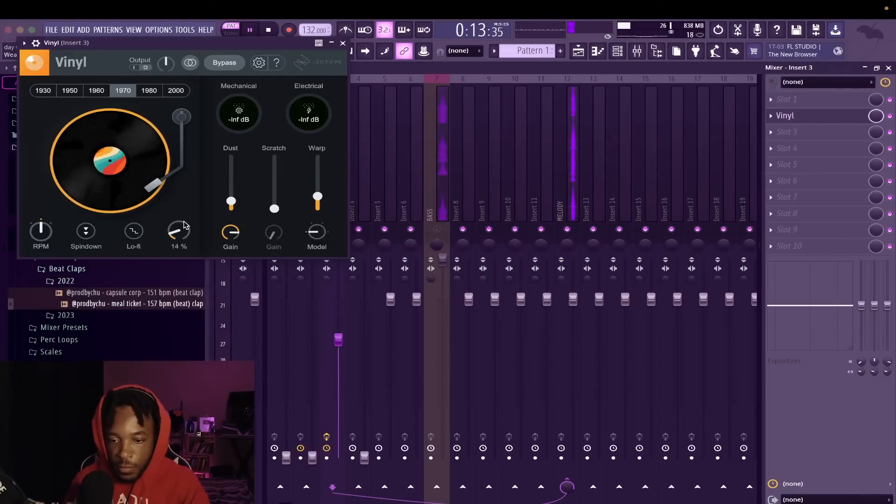
Raise the Vinyl Warp slightly, then load Fruity Chorus in Insert 3's third slot and step through its presets
{"action": "left_click_drag", "start_coordinate": [317, 197], "coordinate": [318, 193]}
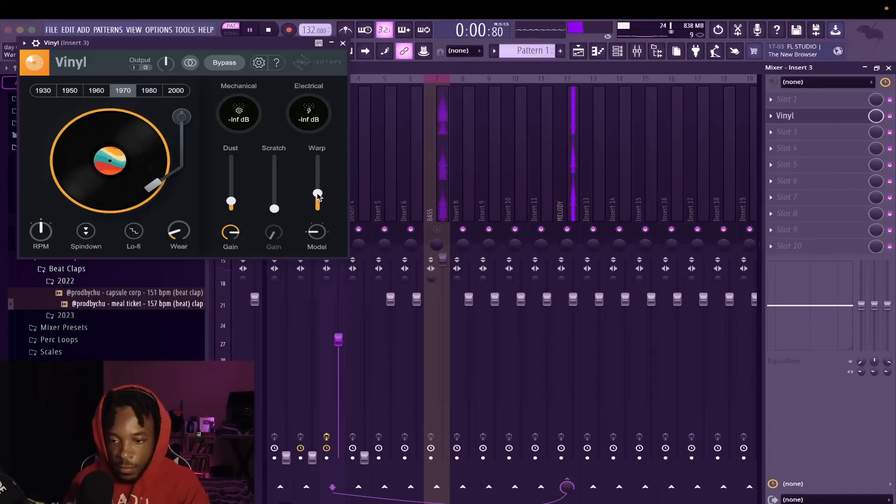
{"action": "left_click", "coordinate": [771, 131]}
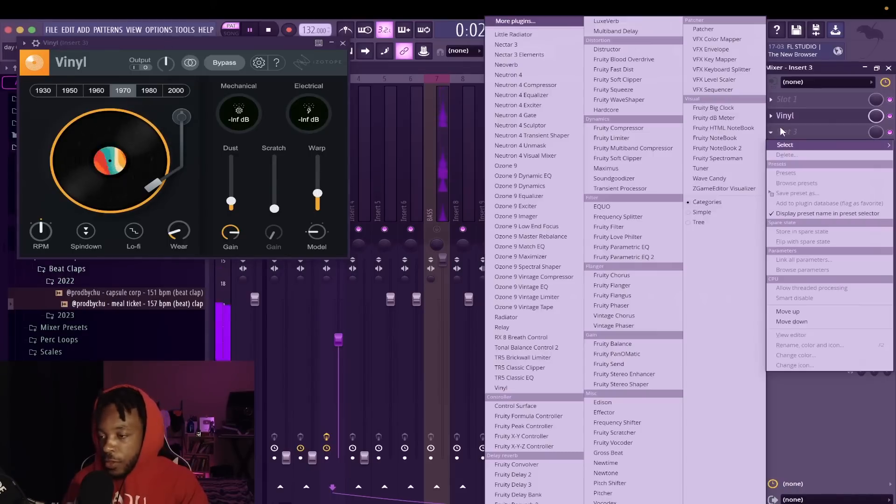
{"action": "left_click", "coordinate": [637, 276]}
{"action": "left_click", "coordinate": [512, 118]}
{"action": "left_click", "coordinate": [512, 118]}
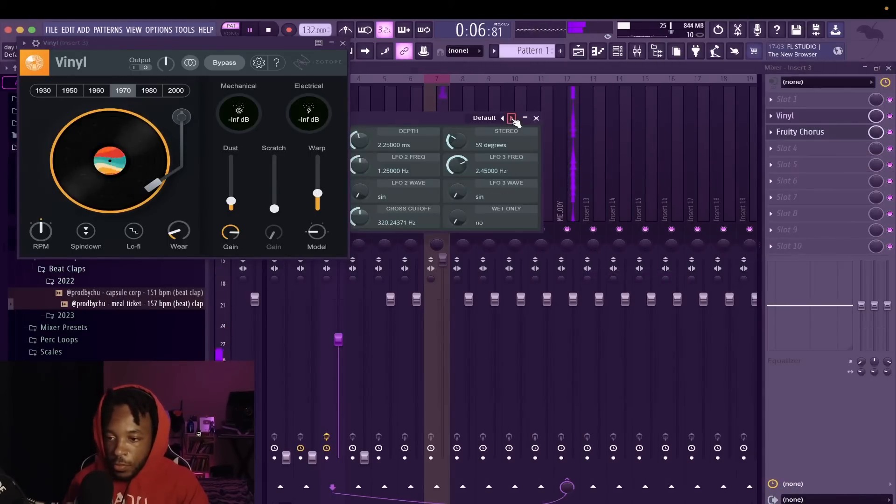
{"action": "left_click", "coordinate": [512, 118]}
{"action": "left_click", "coordinate": [536, 119]}
Load Fruity Parametric EQ 2 in Insert 3's fourth slot, cutting lows at about 187 Hz and highs at about 7.3 kHz while boosting the upper mids
{"action": "left_click", "coordinate": [774, 152]}
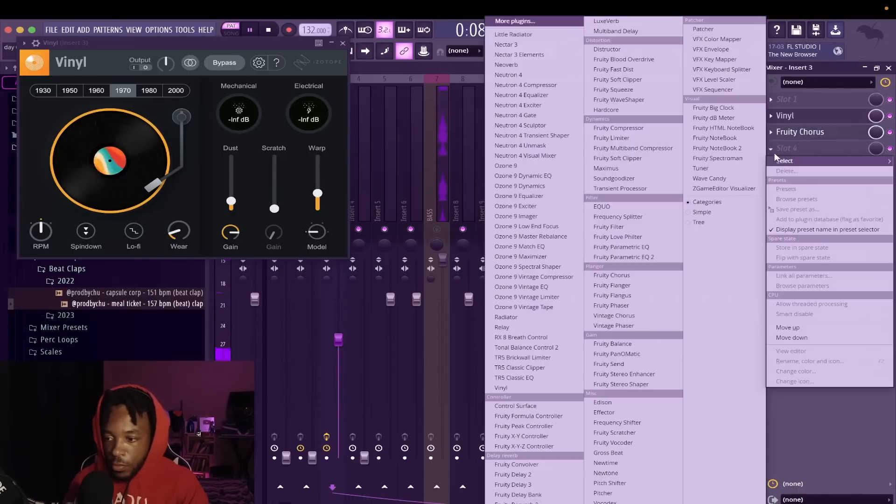
{"action": "left_click", "coordinate": [619, 257]}
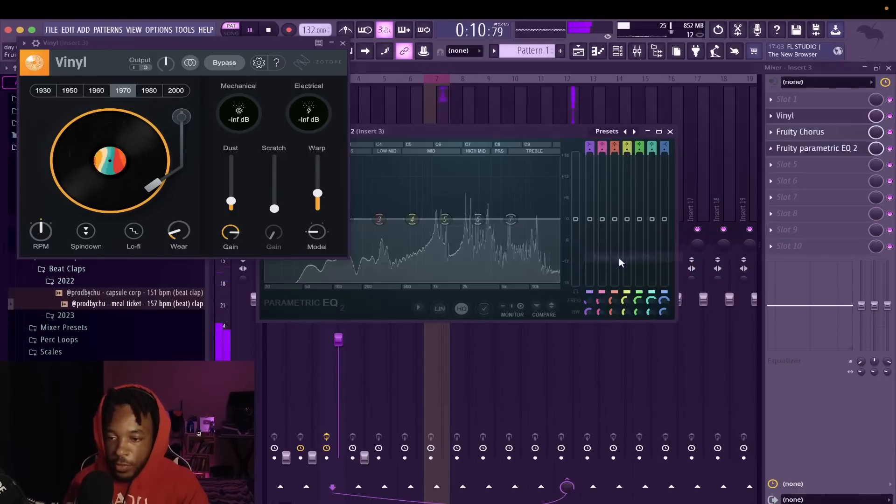
{"action": "left_click", "coordinate": [343, 43]}
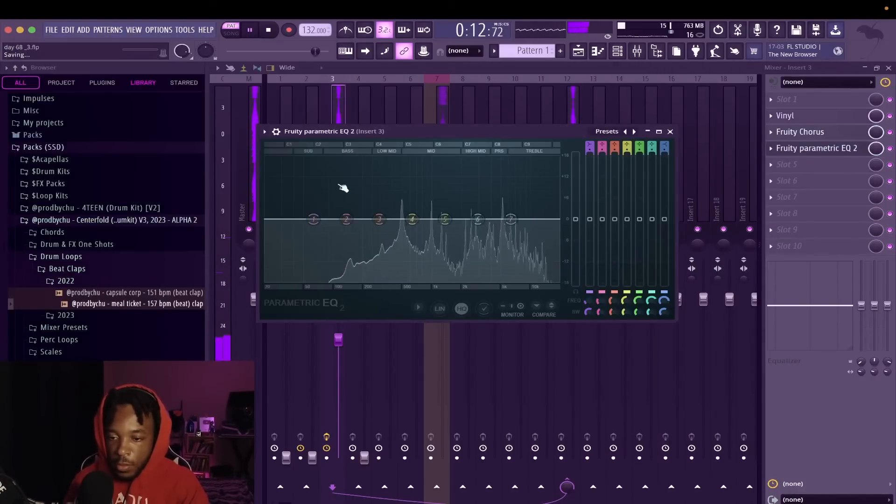
{"action": "left_click_drag", "start_coordinate": [310, 219], "coordinate": [360, 280]}
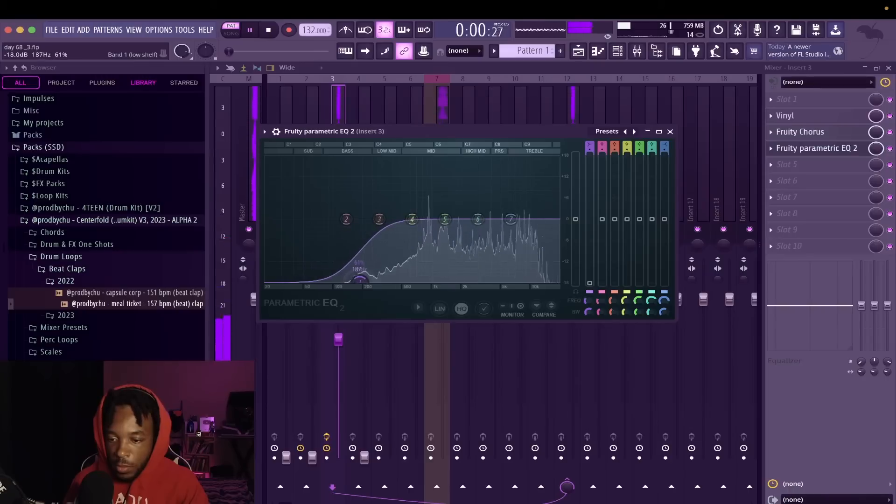
{"action": "left_click_drag", "start_coordinate": [445, 219], "coordinate": [481, 193]}
{"action": "left_click_drag", "start_coordinate": [412, 219], "coordinate": [421, 229]}
{"action": "left_click_drag", "start_coordinate": [482, 193], "coordinate": [517, 262]}
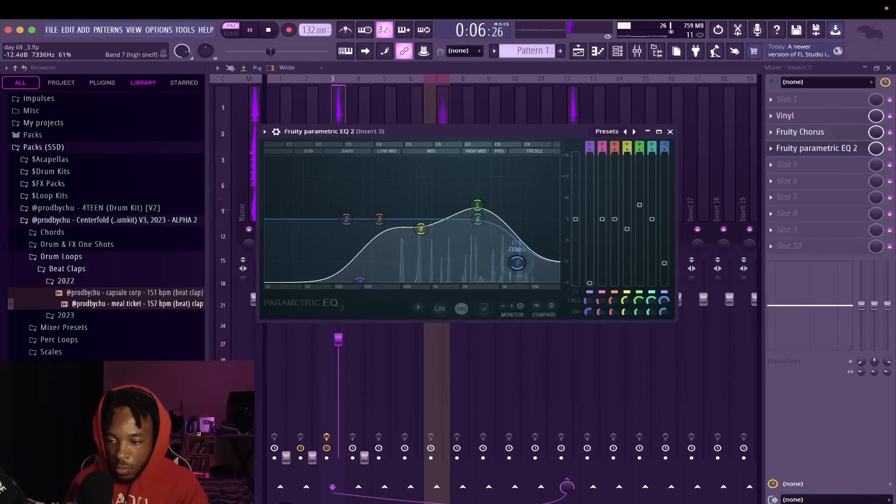
Load Fruity Delay 3 in Insert 3's fifth slot with its wet output at about 21% and save the project
{"action": "left_click", "coordinate": [772, 164]}
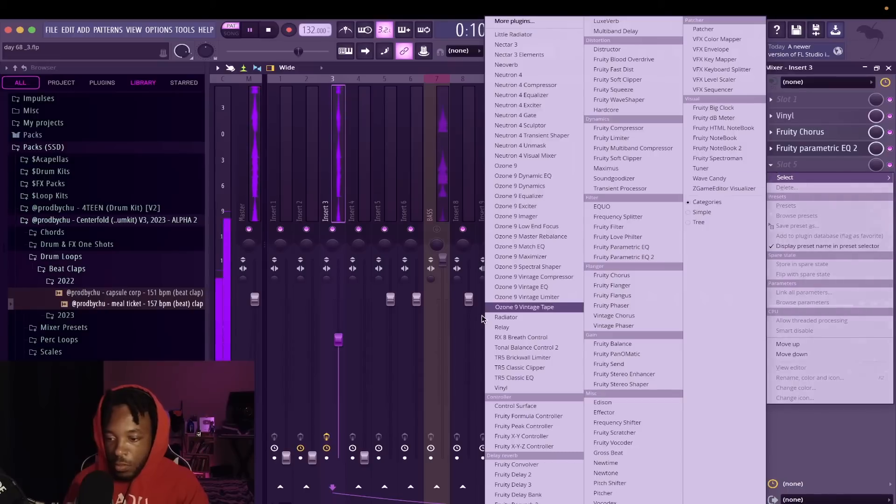
{"action": "left_click", "coordinate": [541, 484]}
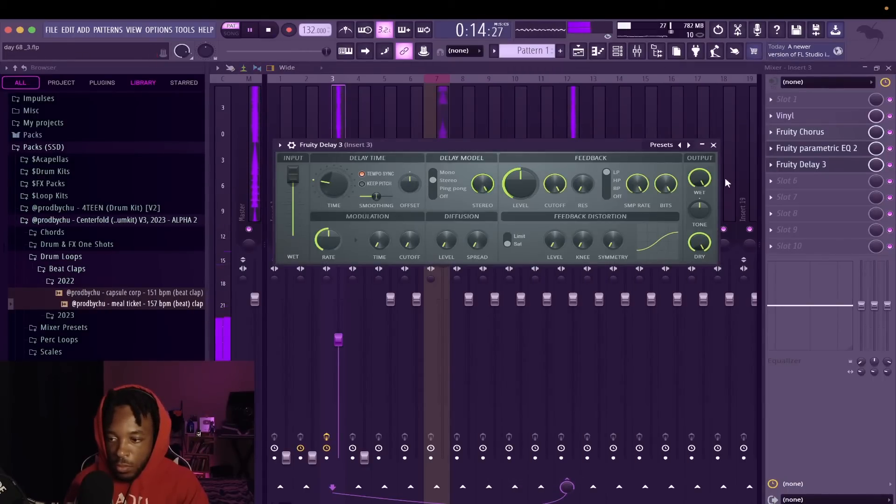
{"action": "left_click_drag", "start_coordinate": [699, 179], "coordinate": [699, 192]}
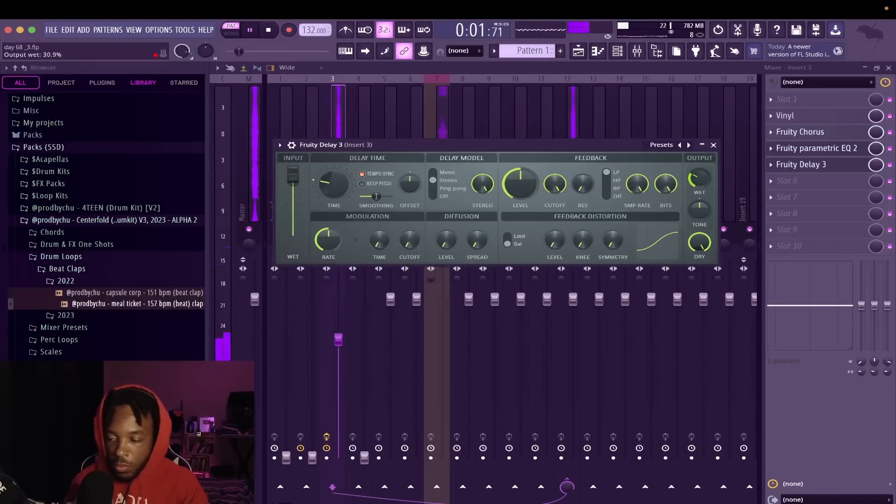
{"action": "left_click_drag", "start_coordinate": [699, 179], "coordinate": [700, 182]}
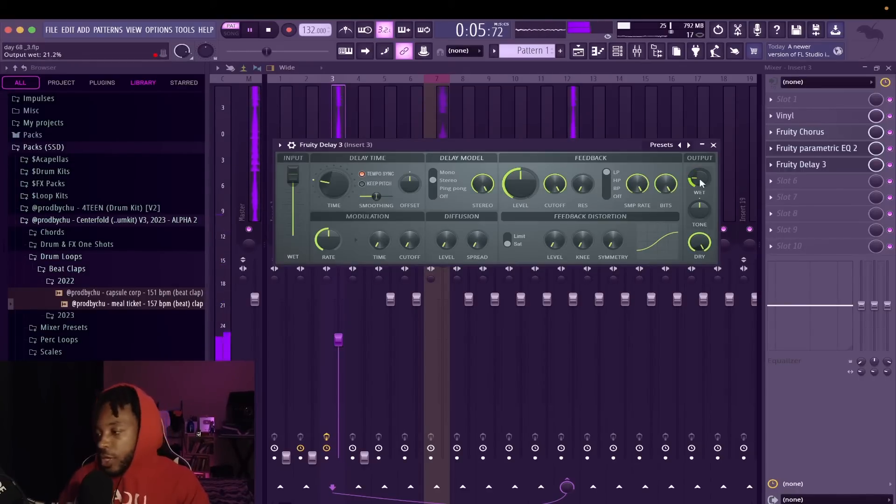
{"action": "key", "text": "ctrl+s"}
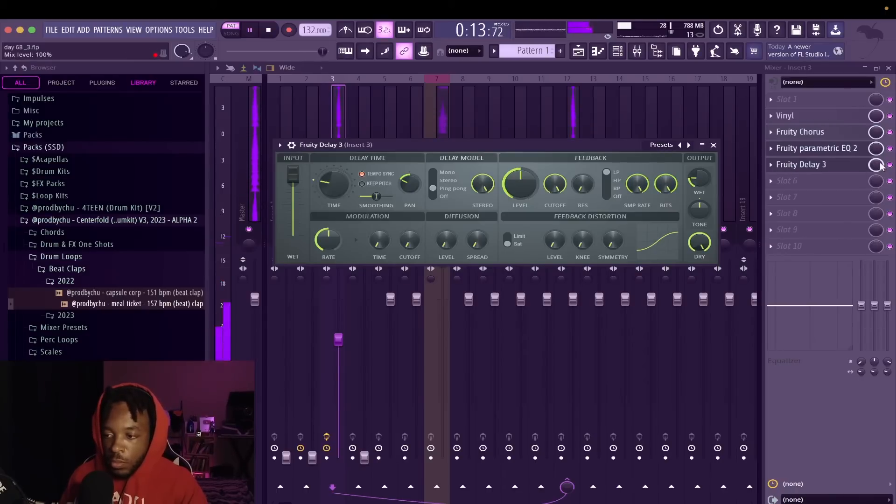
Load Fruity Delay 2 in Insert 3's sixth slot with the Weird (send) preset
{"action": "left_click", "coordinate": [788, 166]}
{"action": "left_click", "coordinate": [778, 184]}
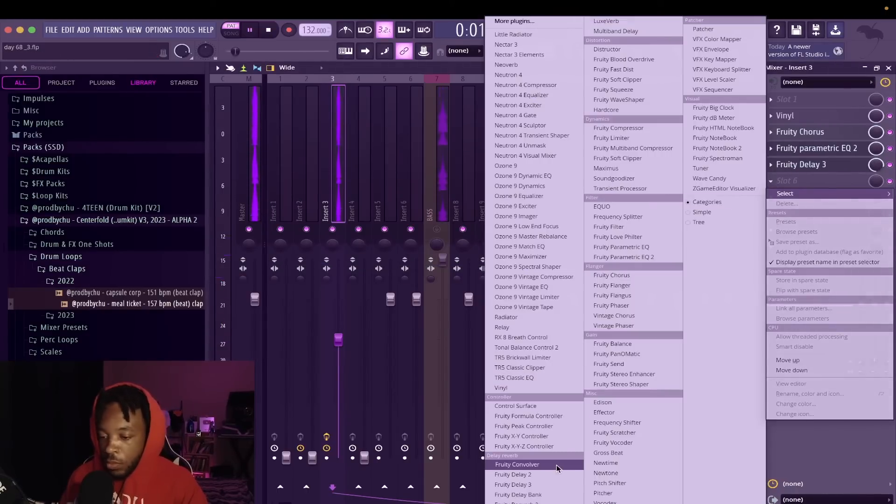
{"action": "left_click", "coordinate": [518, 476]}
{"action": "left_click", "coordinate": [494, 158]}
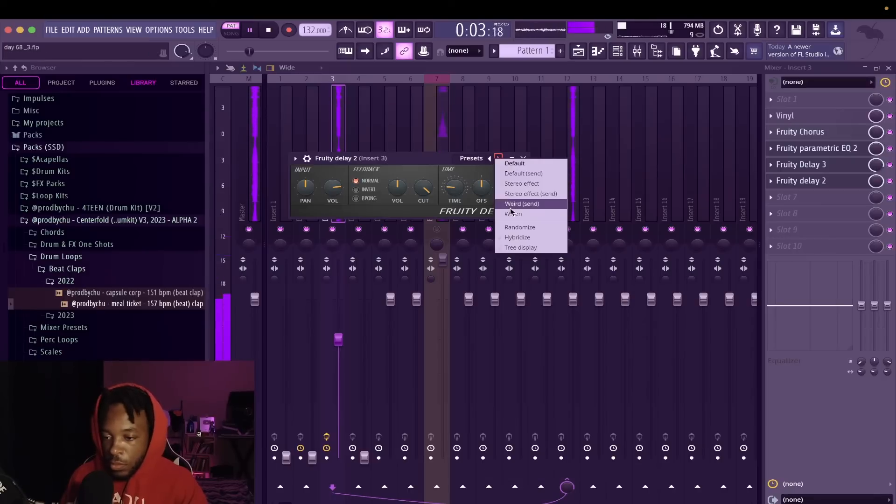
{"action": "left_click", "coordinate": [519, 202]}
Load Fruity Reeverb 2 in Insert 3's seventh slot with the Cathedral preset
{"action": "left_click", "coordinate": [775, 197]}
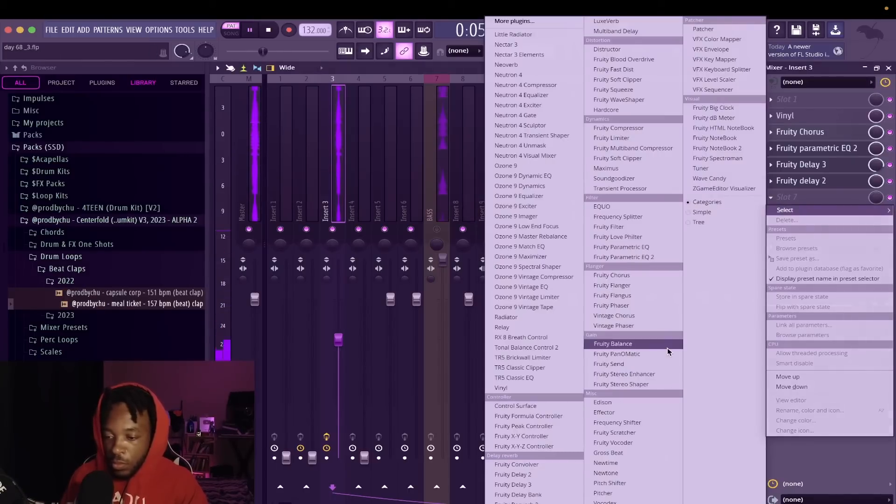
{"action": "left_click", "coordinate": [518, 503]}
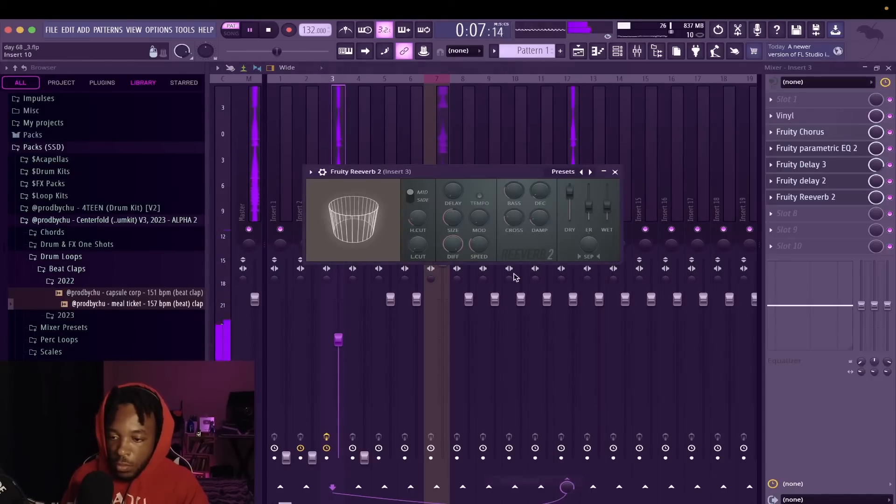
{"action": "left_click", "coordinate": [591, 172]}
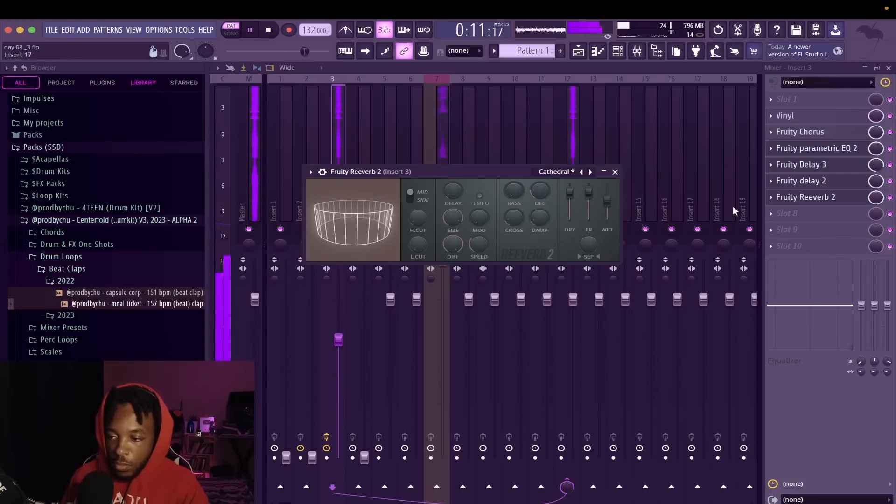
Cut the low band of Insert 3's built-in track equalizer fully to -18 at 90 Hz and lower the track's fader slightly
{"action": "left_click_drag", "start_coordinate": [862, 306], "coordinate": [861, 352]}
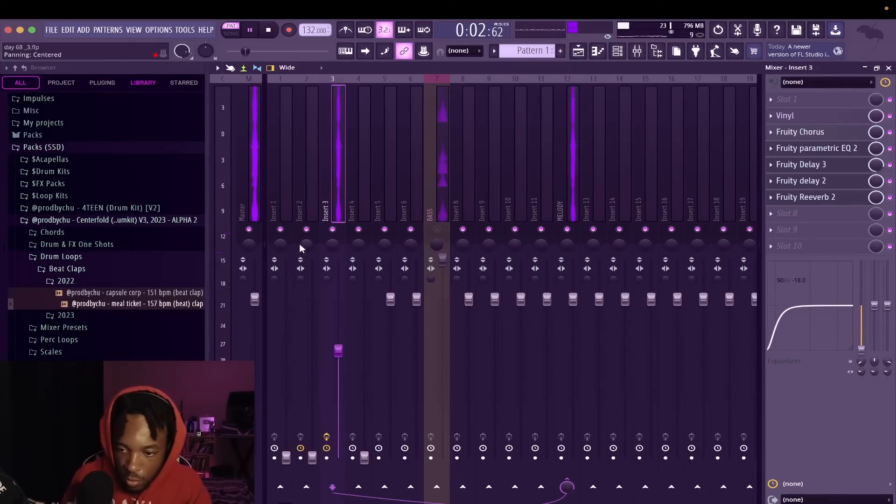
{"action": "left_click_drag", "start_coordinate": [340, 335], "coordinate": [341, 347]}
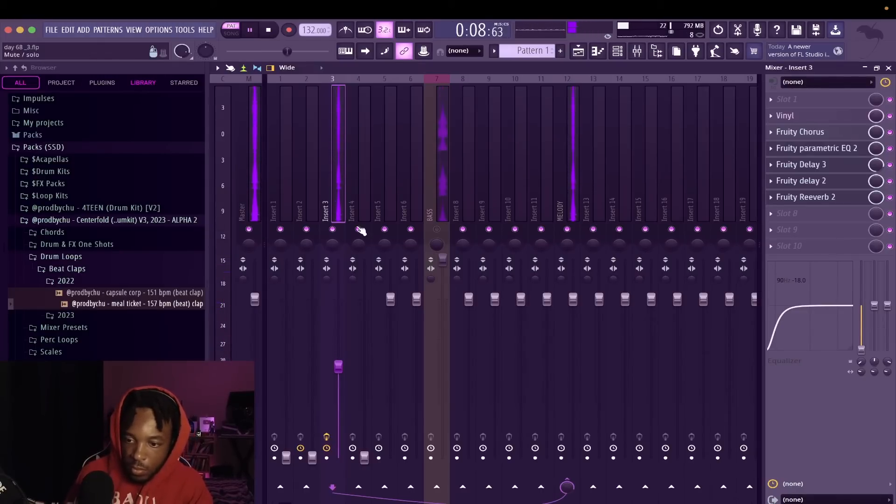
Raise the Insert 2 fader from silence and settle it level with the Insert 3 fader
{"action": "left_click", "coordinate": [313, 217]}
{"action": "left_click_drag", "start_coordinate": [313, 457], "coordinate": [312, 416]}
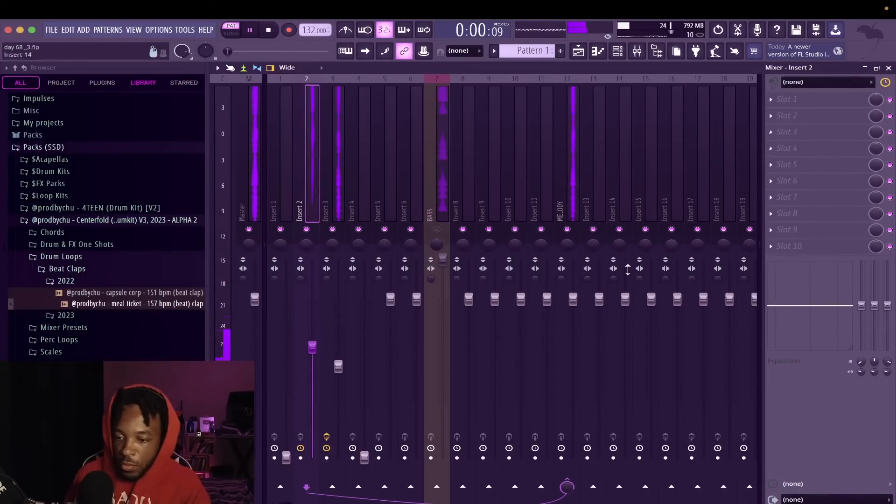
{"action": "left_click_drag", "start_coordinate": [312, 347], "coordinate": [312, 365]}
Search the effect plugins for "SOUND" and load Soundgoodizer in Insert 2's fourth slot
{"action": "left_click", "coordinate": [789, 148]}
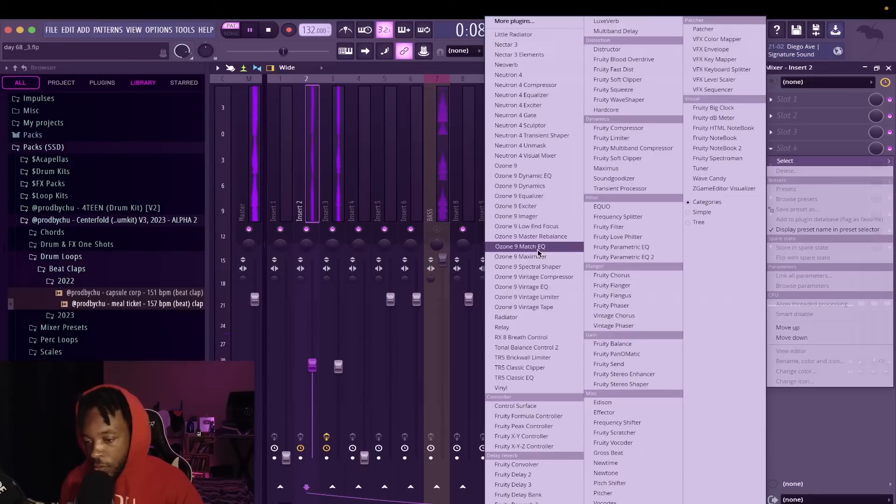
{"action": "left_click", "coordinate": [533, 21]}
{"action": "type", "text": "SOUND"}
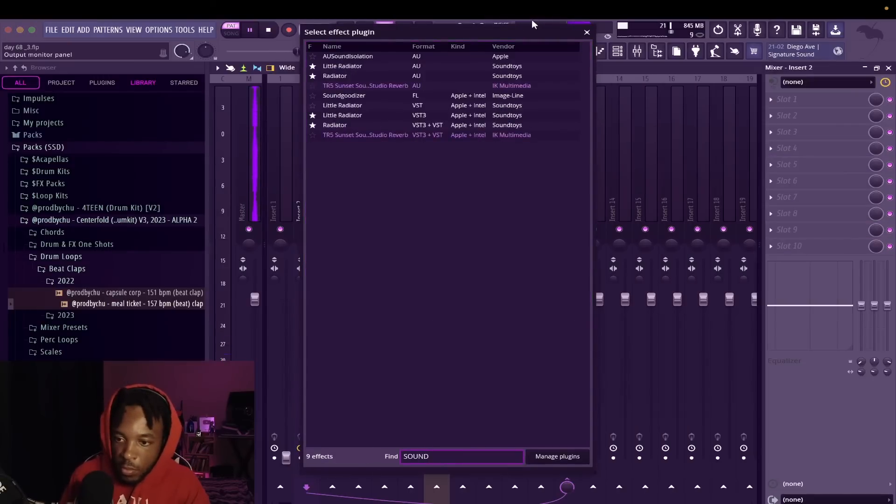
{"action": "double_click", "coordinate": [353, 96]}
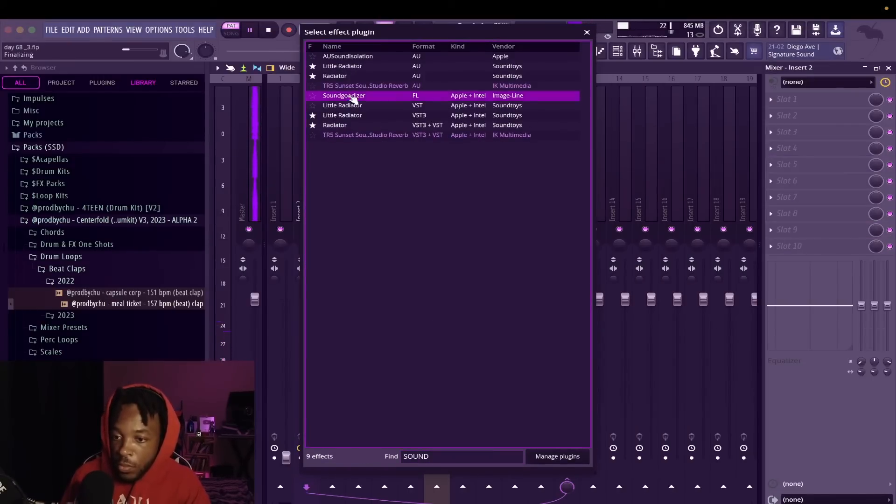
Load the Vinyl effect in Insert 2's fifth slot and reduce its Dust to zero
{"action": "left_click", "coordinate": [771, 161]}
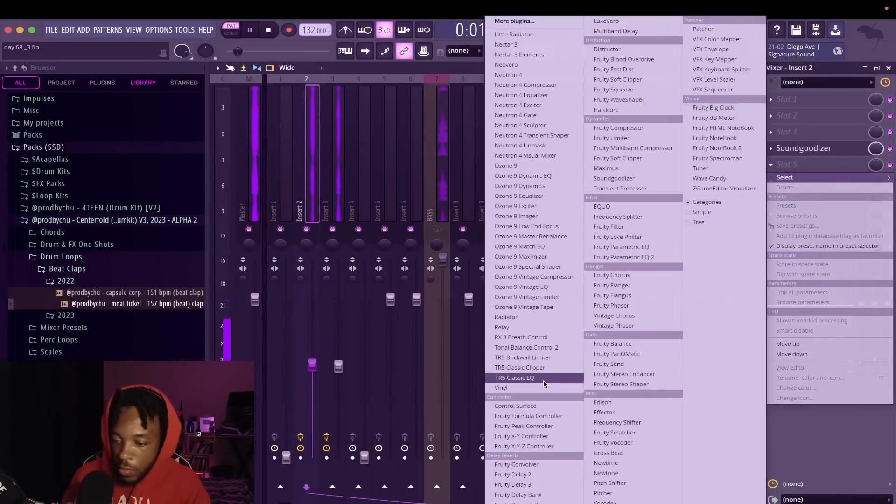
{"action": "left_click", "coordinate": [522, 388]}
{"action": "left_click_drag", "start_coordinate": [246, 180], "coordinate": [246, 222]}
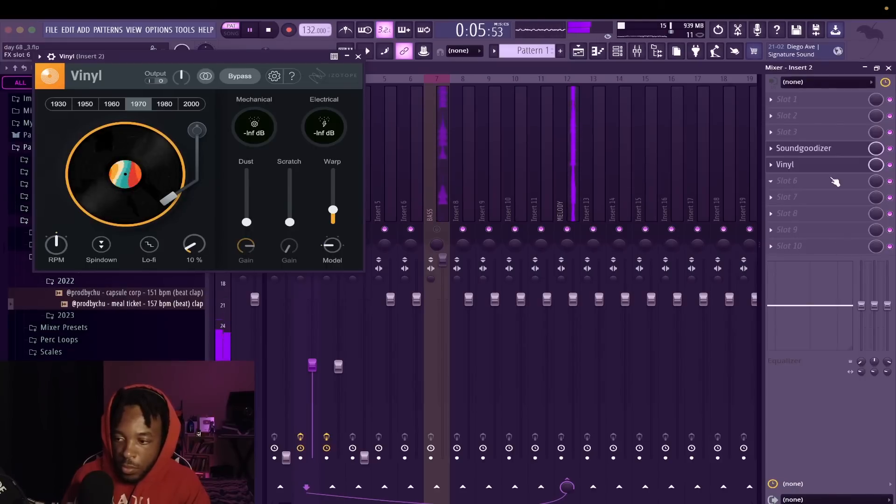
Load Fruity Flangus in Insert 2's sixth slot and apply its Classic preset
{"action": "left_click", "coordinate": [771, 180]}
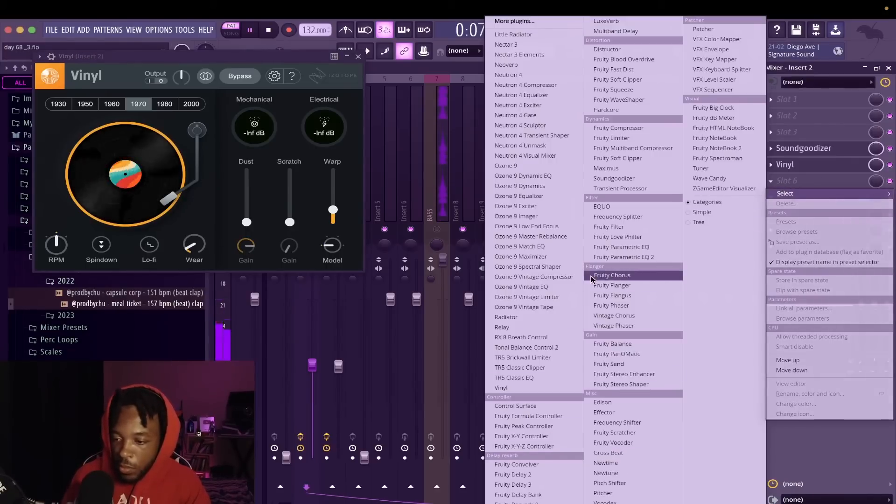
{"action": "left_click", "coordinate": [611, 296]}
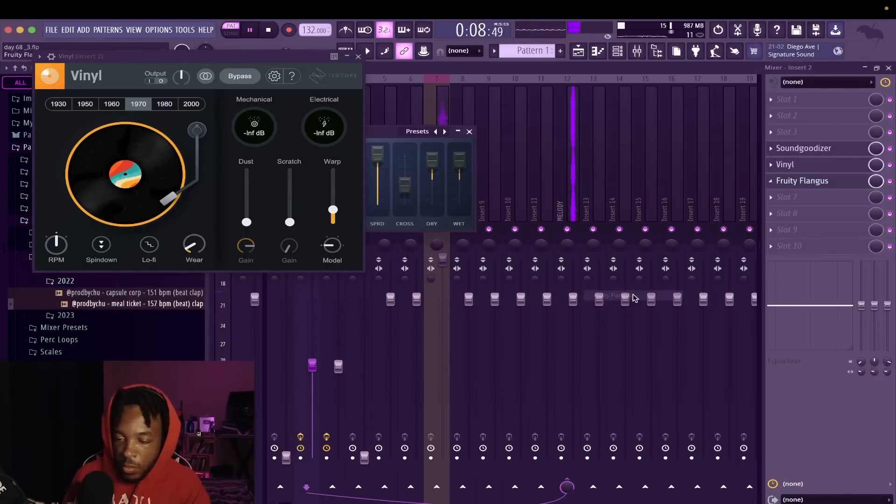
{"action": "left_click", "coordinate": [446, 132]}
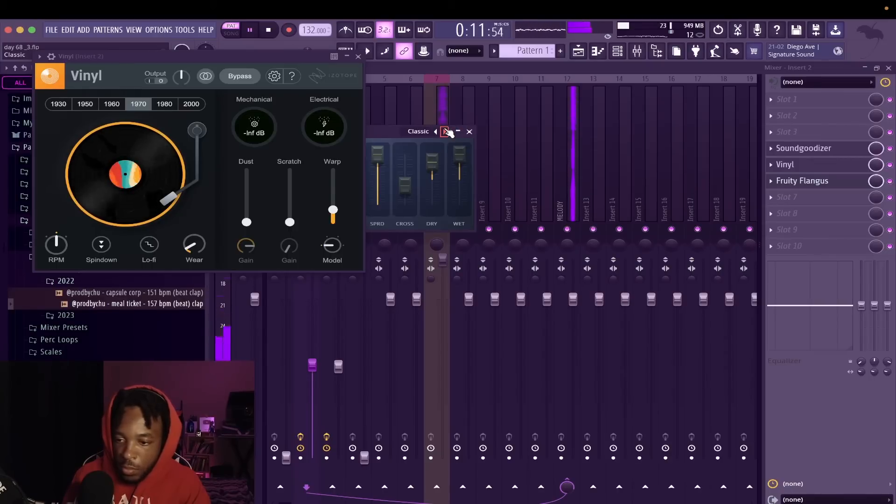
Load Fruity Parametric EQ 2 in Insert 2's seventh slot, cut the lows fully with band 1 and reduce the treble with band 7
{"action": "left_click", "coordinate": [777, 198]}
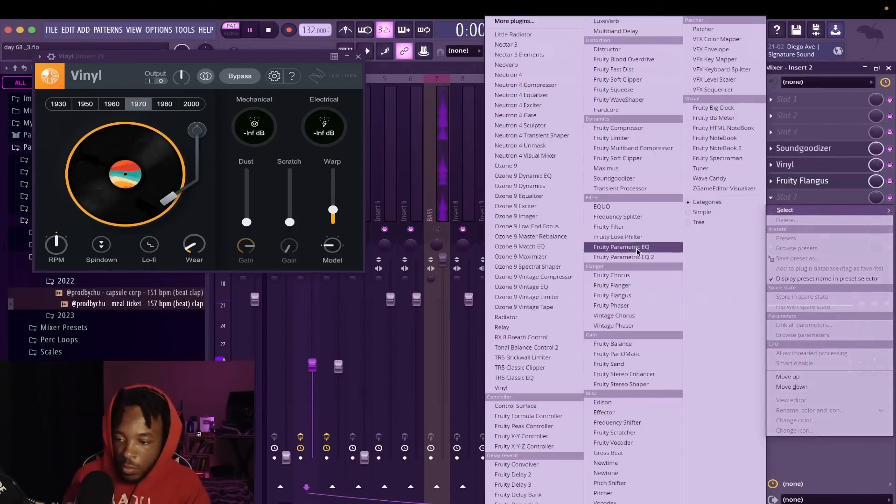
{"action": "left_click", "coordinate": [620, 257]}
{"action": "left_click", "coordinate": [359, 57]}
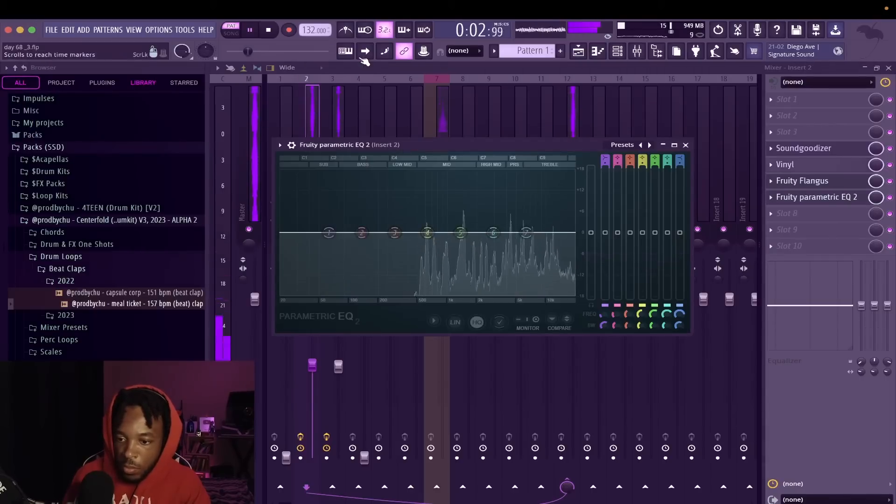
{"action": "left_click_drag", "start_coordinate": [329, 233], "coordinate": [409, 295]}
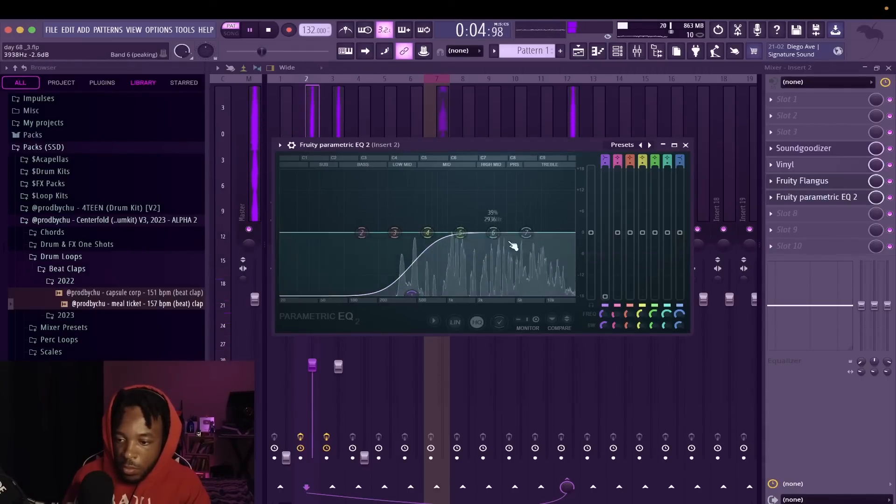
{"action": "left_click_drag", "start_coordinate": [527, 232], "coordinate": [534, 252]}
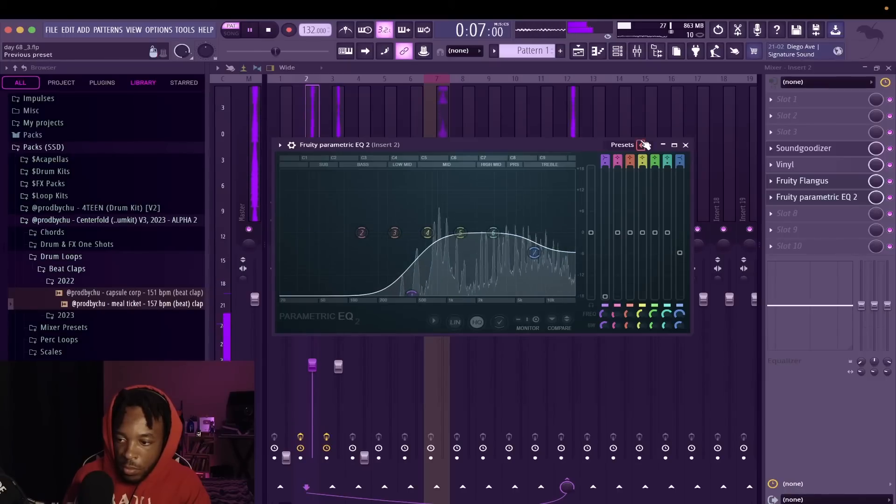
Replace the hand-shaped curve of Insert 2's parametric EQ with the Radio preset and close the equalizer
{"action": "left_click", "coordinate": [641, 145]}
{"action": "left_click", "coordinate": [642, 145]}
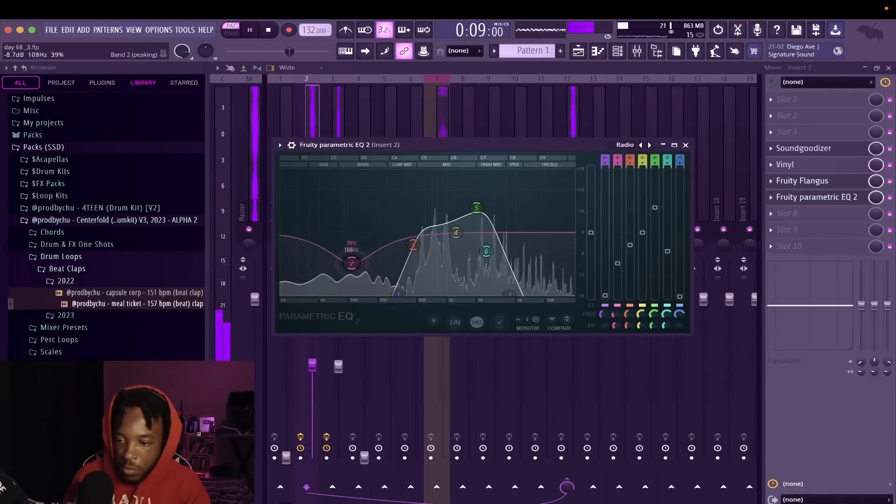
{"action": "left_click", "coordinate": [686, 145]}
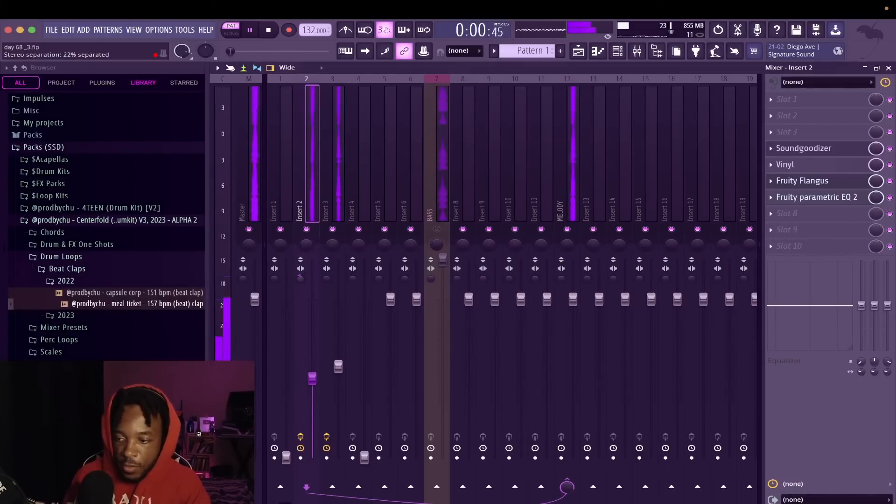
Load Fruity Delay 2 in Insert 2's eighth slot, apply its Widen preset and stop playback
{"action": "left_click", "coordinate": [787, 214]}
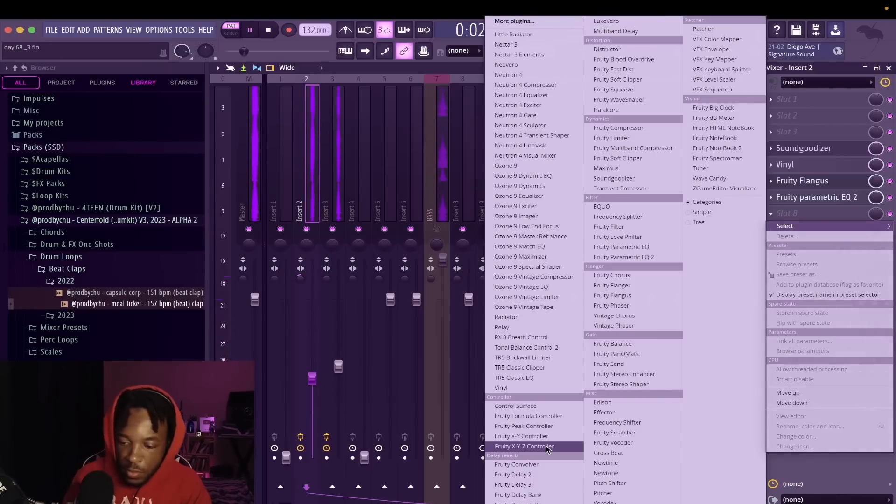
{"action": "left_click", "coordinate": [539, 474]}
{"action": "left_click", "coordinate": [498, 158]}
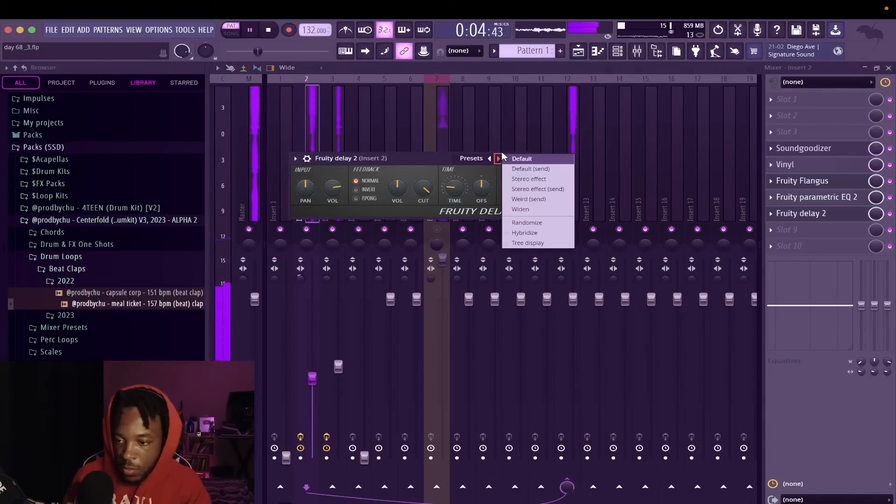
{"action": "left_click", "coordinate": [535, 209]}
{"action": "key", "text": "space"}
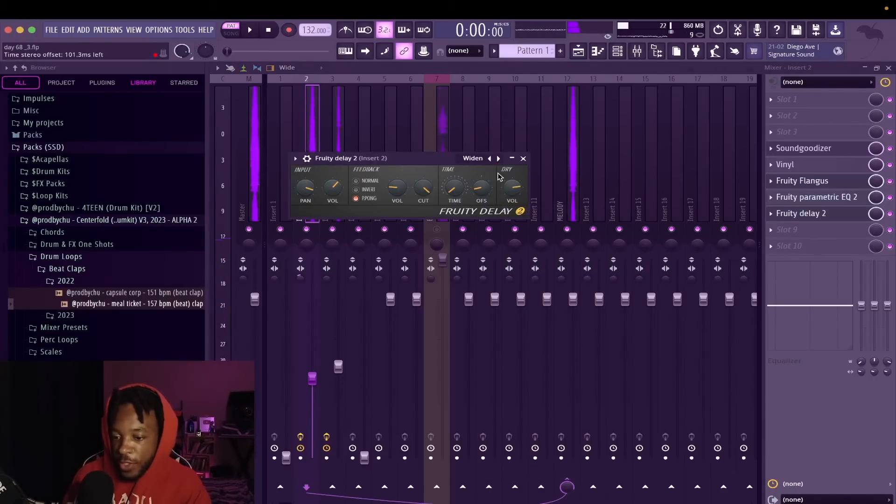
Lower Insert 2's volume fader slightly, replaying the pattern to judge its level in the mix
{"action": "left_click", "coordinate": [310, 379]}
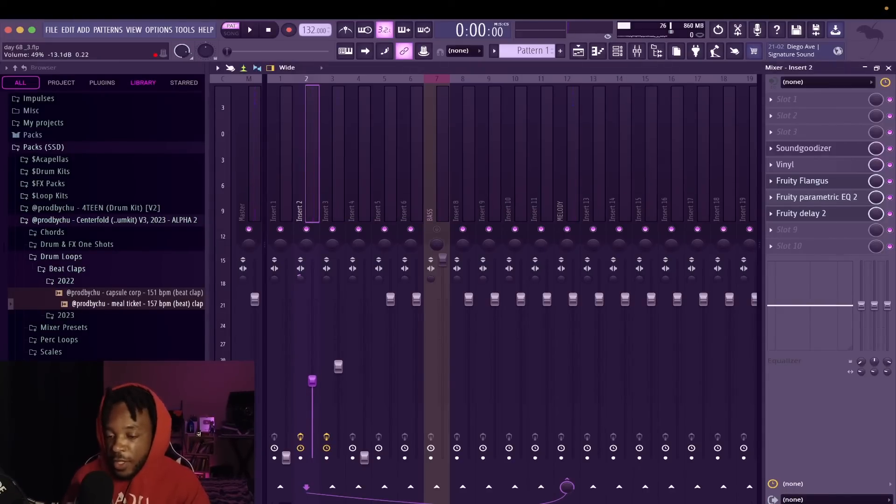
{"action": "left_click_drag", "start_coordinate": [311, 381], "coordinate": [312, 382]}
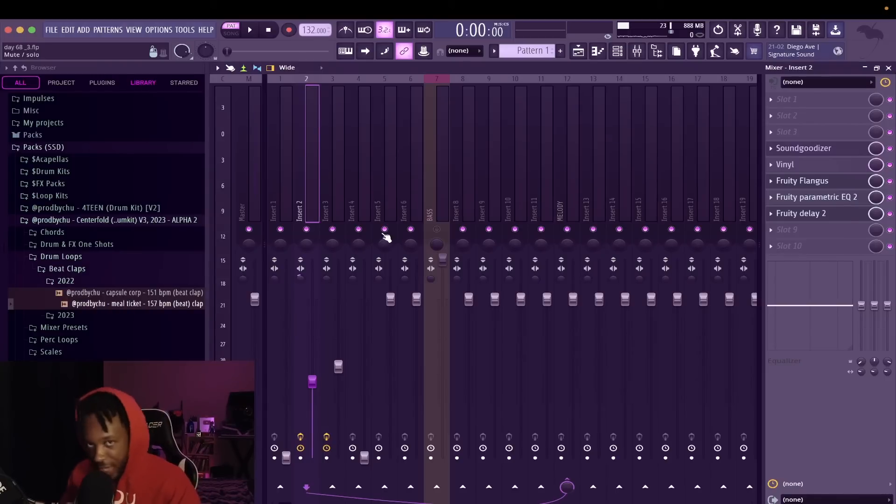
{"action": "key", "text": "space"}
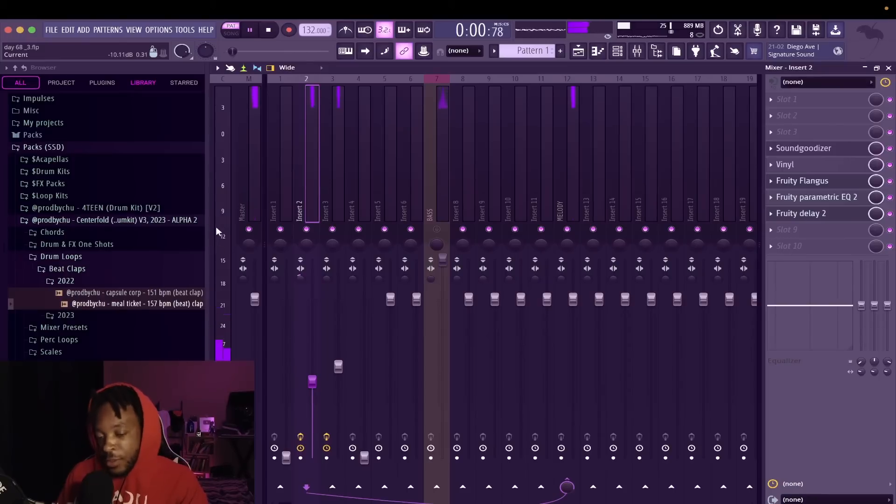
{"action": "key", "text": "space"}
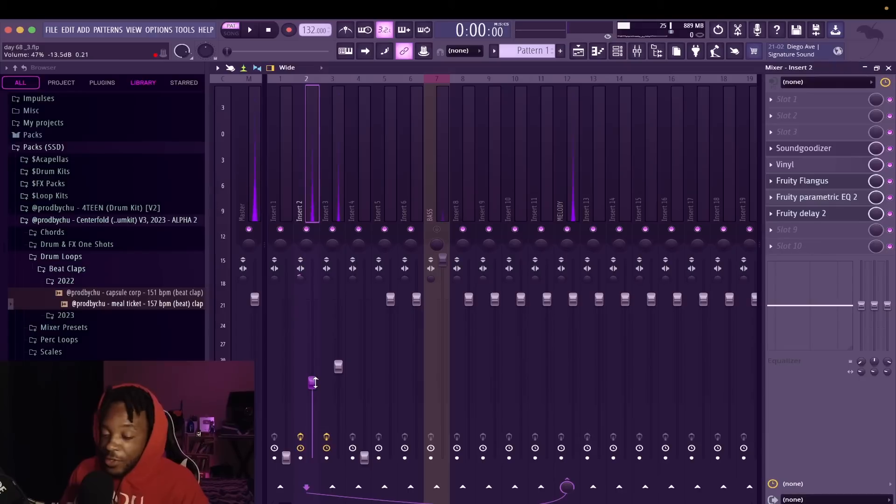
{"action": "key", "text": "space"}
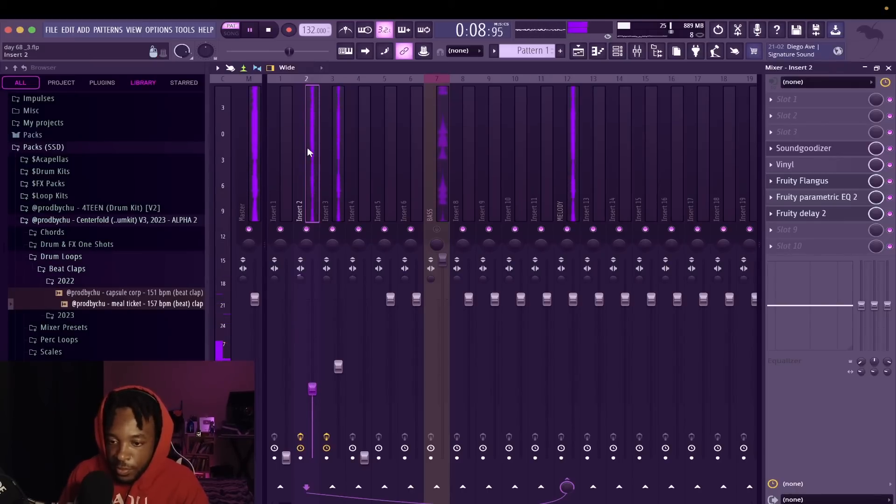
Bring up Insert 1's volume fader and load Soundgoodizer in its second slot, using mode B
{"action": "left_click", "coordinate": [286, 205]}
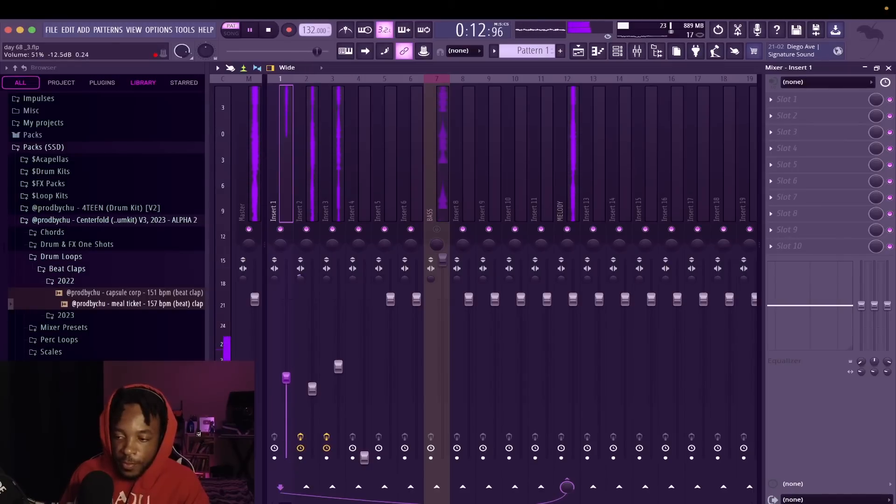
{"action": "left_click", "coordinate": [773, 117]}
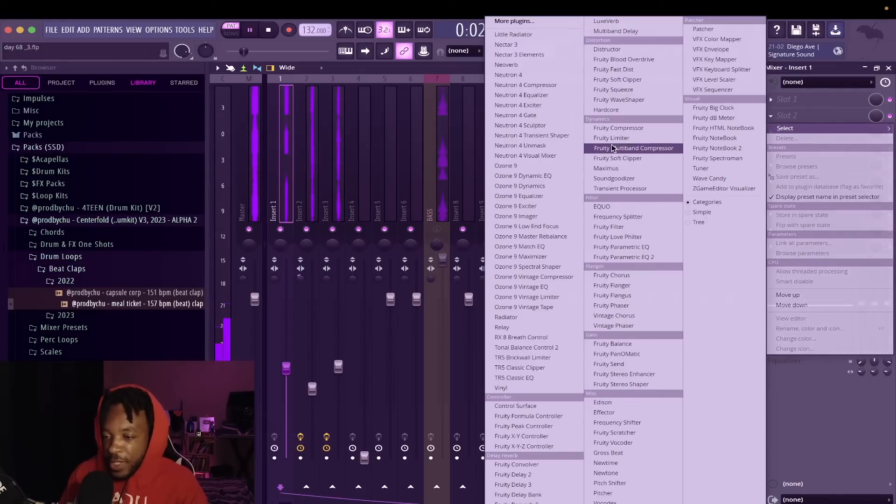
{"action": "type", "text": "sound"}
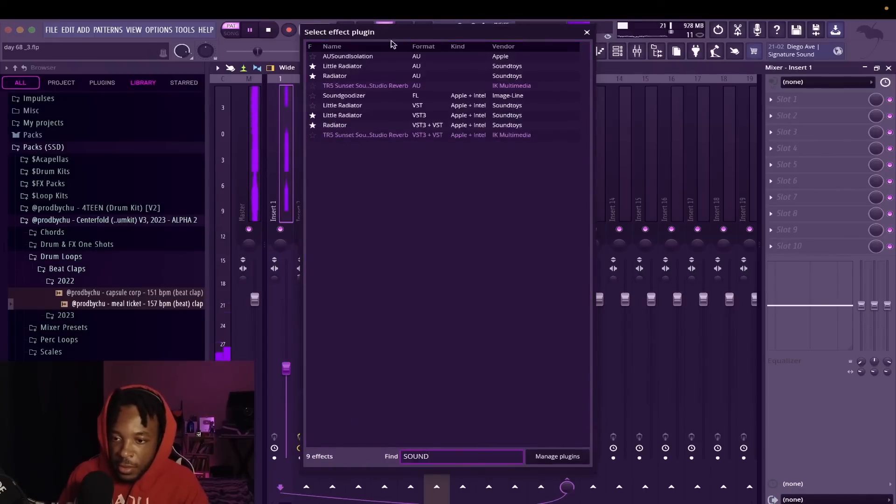
{"action": "left_click", "coordinate": [349, 97]}
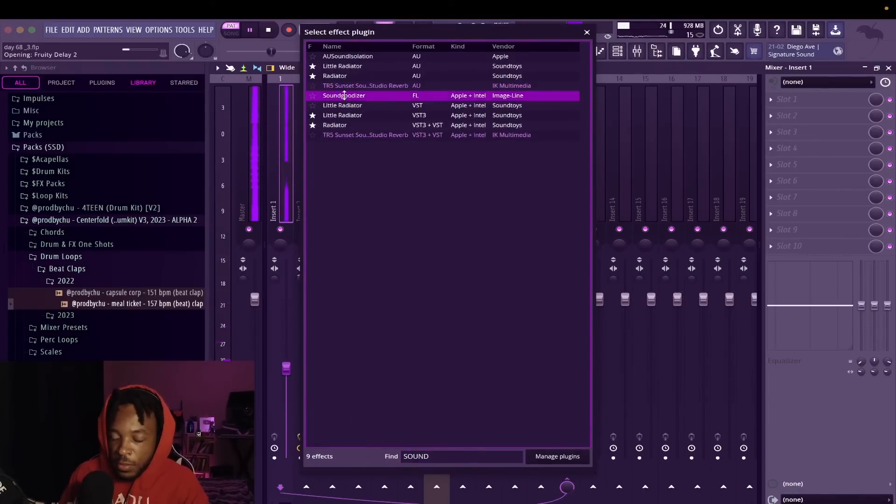
{"action": "double_click", "coordinate": [344, 96]}
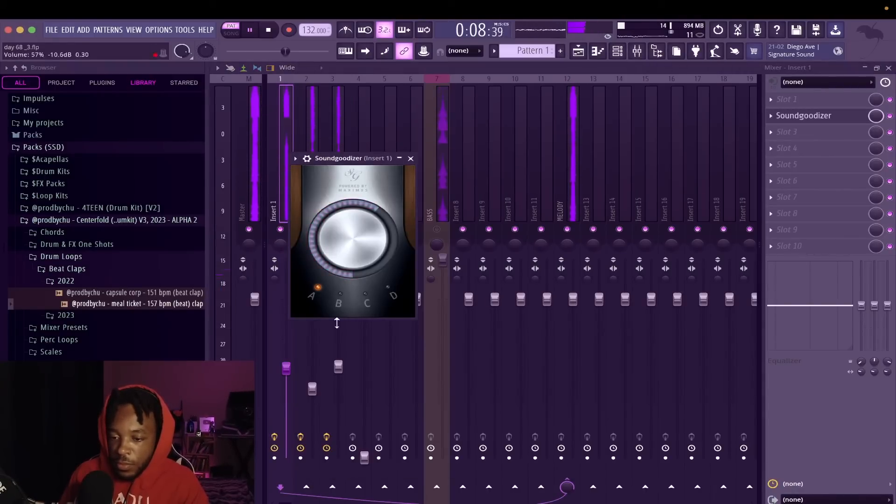
{"action": "left_click", "coordinate": [340, 294]}
{"action": "left_click", "coordinate": [411, 159]}
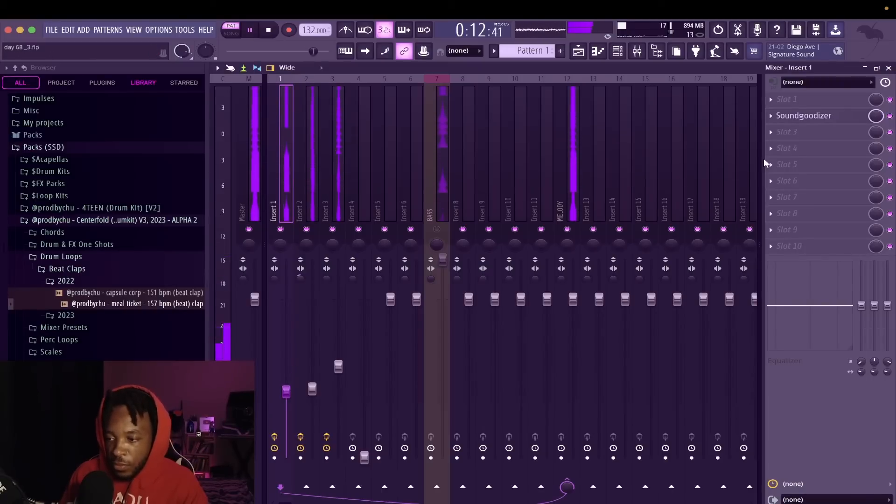
Load Fruity Delay 3 in Insert 1's third slot with a feedback level of about 53%
{"action": "left_click", "coordinate": [777, 133]}
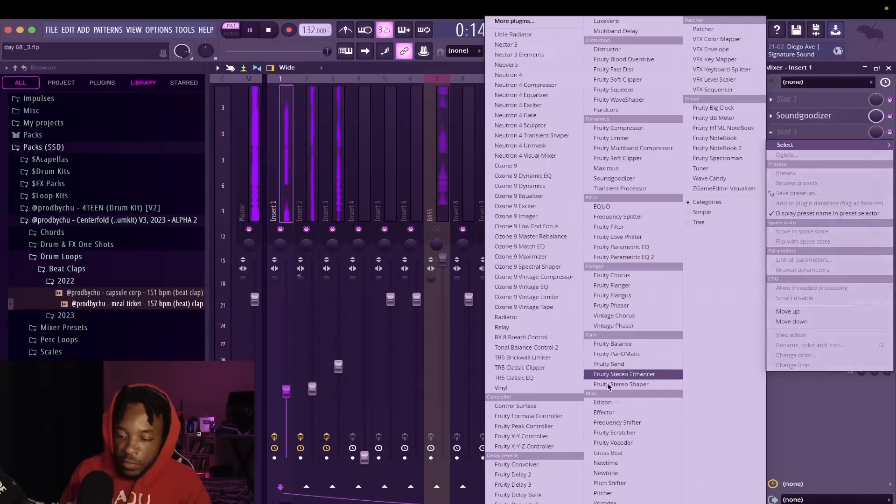
{"action": "left_click", "coordinate": [542, 483]}
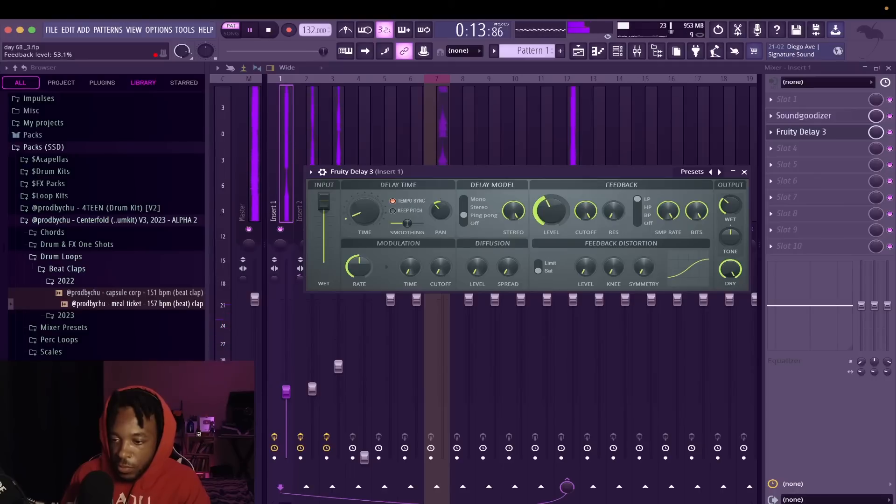
{"action": "left_click", "coordinate": [744, 173]}
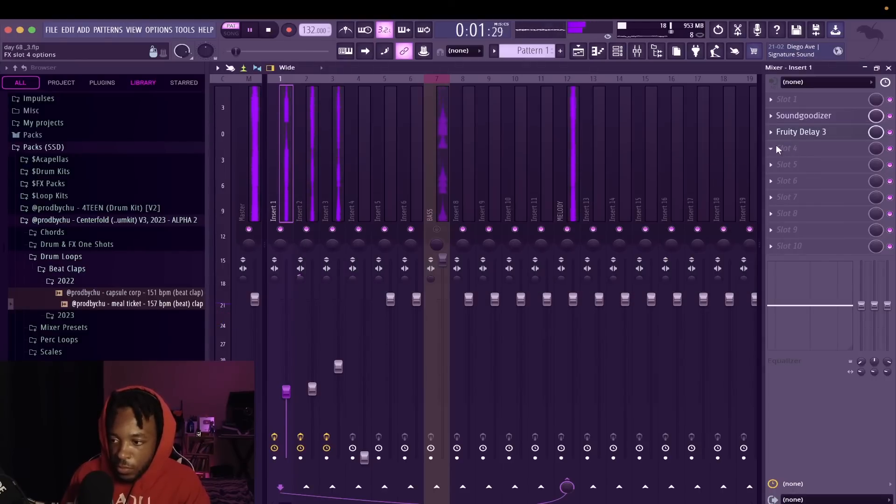
Load Fruity Chorus in Insert 1's fourth slot and switch it to the Fat Clean preset
{"action": "left_click", "coordinate": [776, 146]}
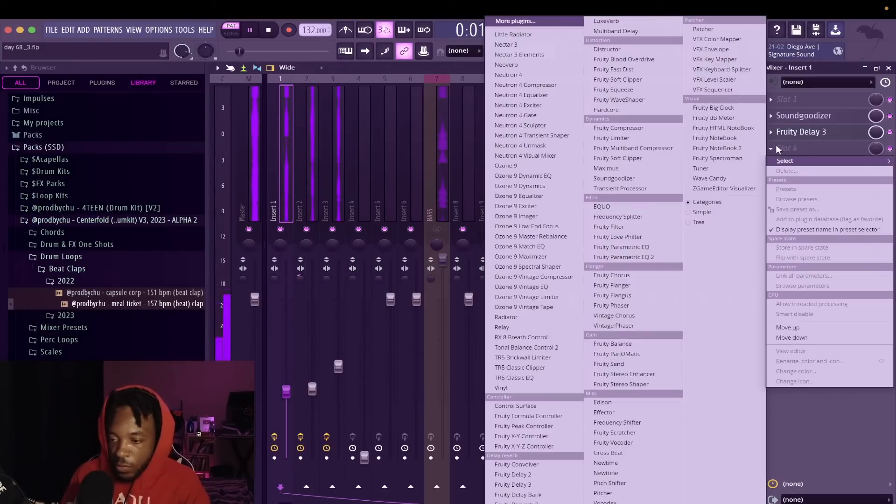
{"action": "left_click", "coordinate": [613, 276]}
{"action": "left_click", "coordinate": [590, 186]}
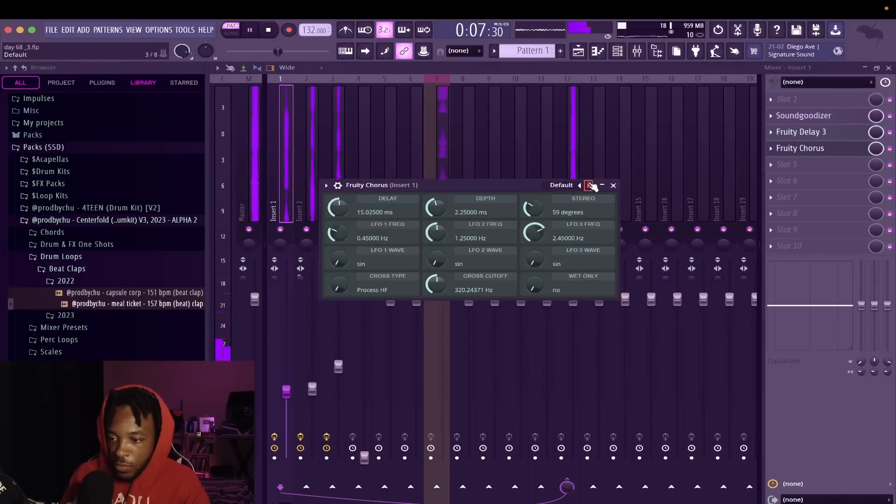
{"action": "left_click", "coordinate": [590, 185]}
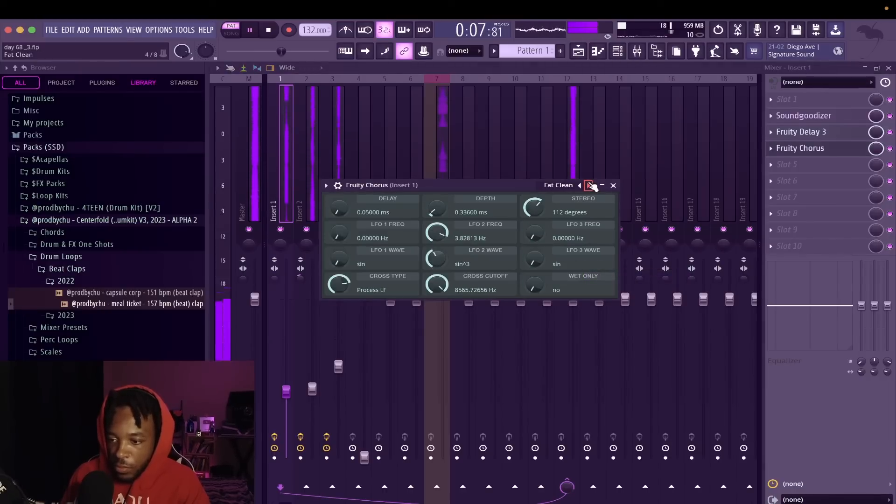
Load Fruity Parametric EQ 2 in Insert 1's fifth slot, cut lows and treble, dip band 4 about 4 dB and slightly boost band 5
{"action": "left_click", "coordinate": [777, 168]}
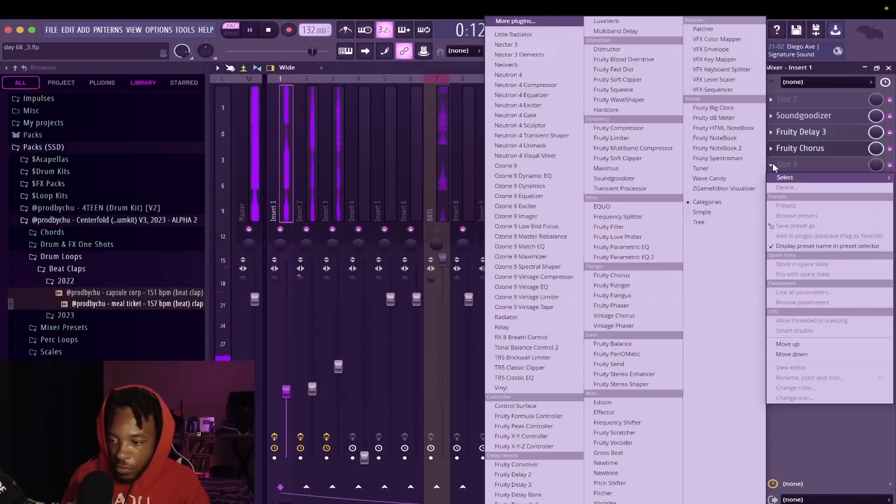
{"action": "left_click", "coordinate": [631, 258]}
{"action": "left_click_drag", "start_coordinate": [283, 175], "coordinate": [332, 239]}
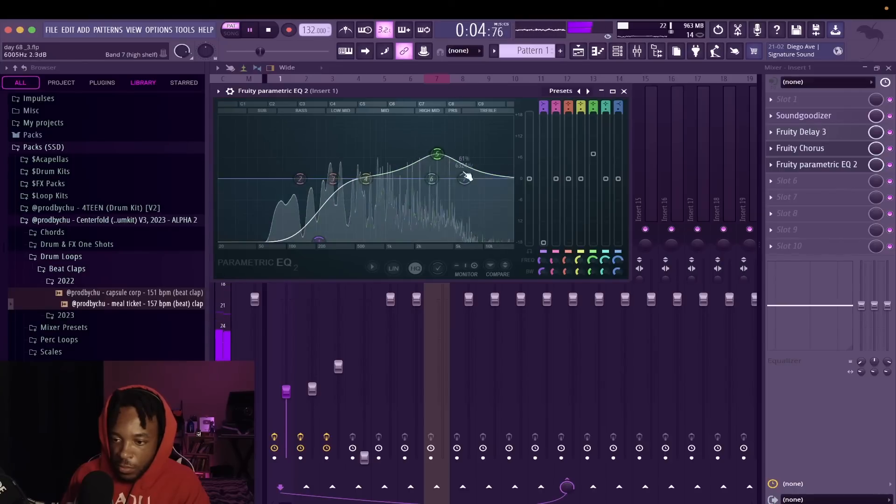
{"action": "left_click_drag", "start_coordinate": [464, 179], "coordinate": [494, 213]}
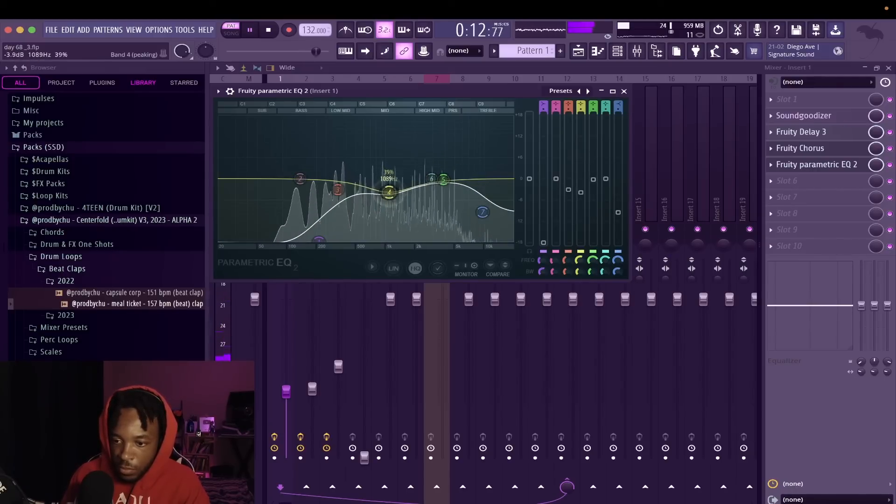
{"action": "left_click_drag", "start_coordinate": [453, 181], "coordinate": [439, 168]}
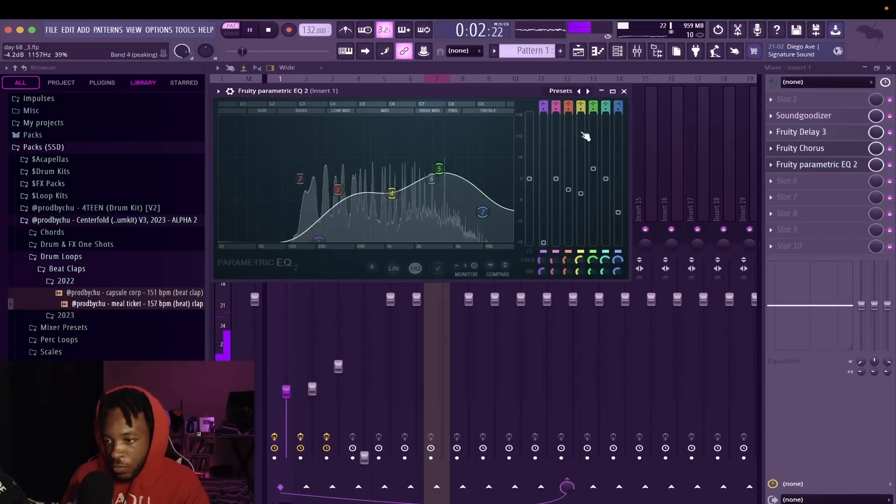
{"action": "left_click", "coordinate": [623, 92]}
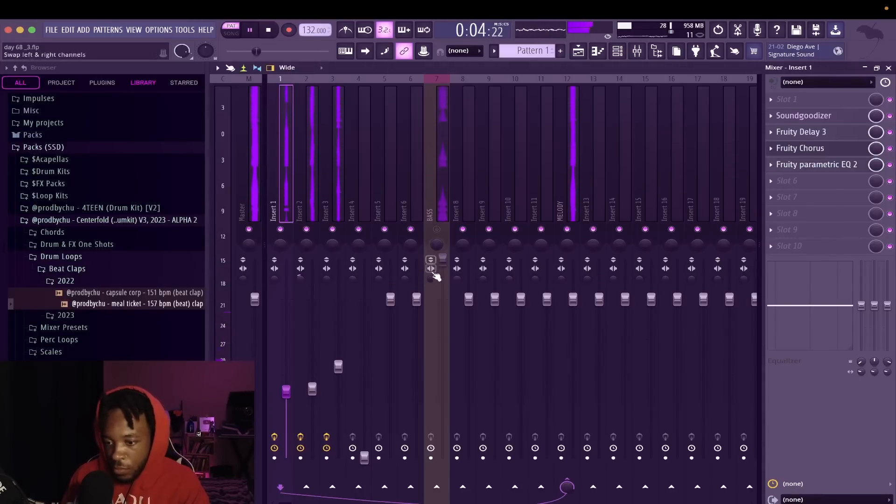
Raise Insert 1's volume fader to about 61% (-9.6 dB)
{"action": "left_click_drag", "start_coordinate": [292, 382], "coordinate": [292, 364]}
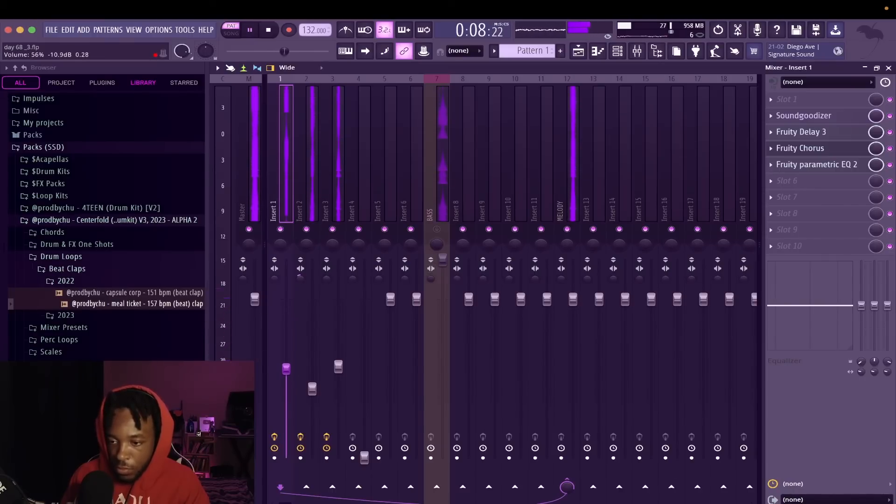
{"action": "left_click_drag", "start_coordinate": [286, 368], "coordinate": [286, 367]}
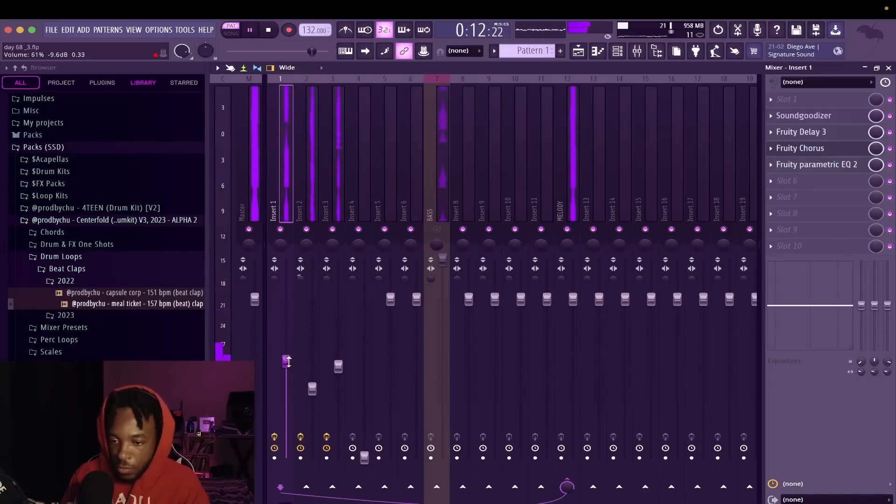
Apply Gross Beat's Basic 8 time preset on Insert 3 and delete its corner point so the slope starts at the beginning
{"action": "left_click", "coordinate": [333, 209]}
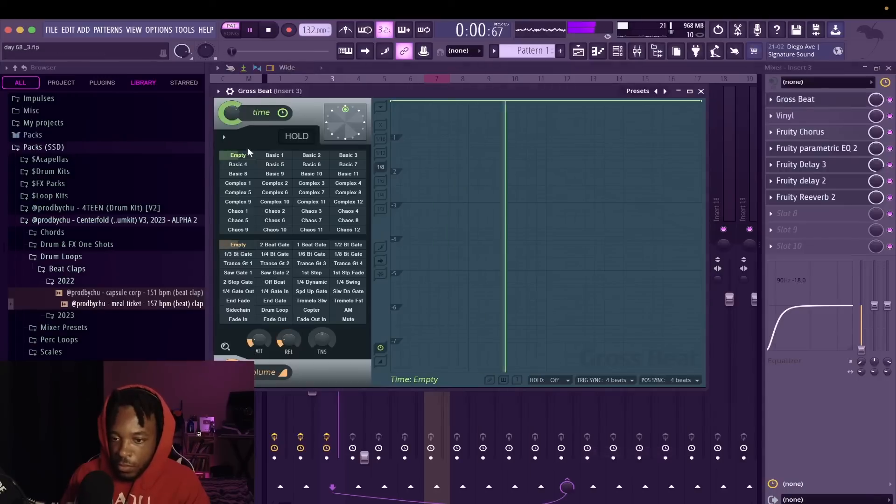
{"action": "left_click", "coordinate": [240, 174]}
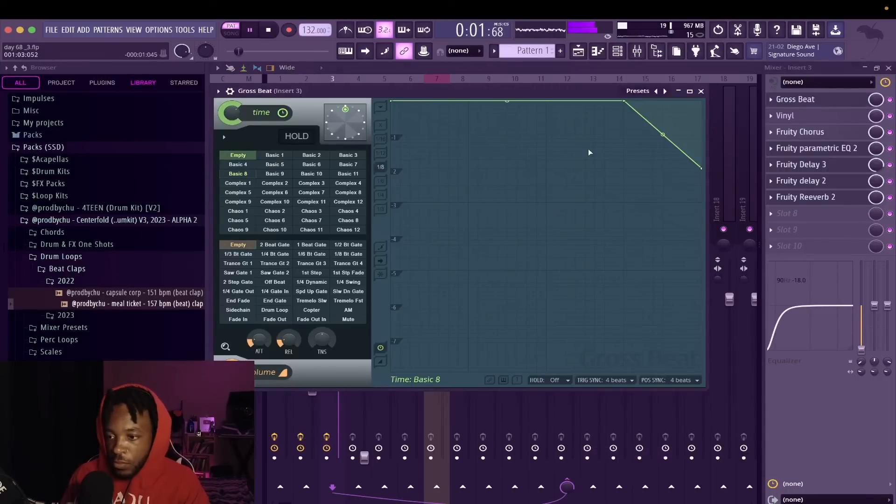
{"action": "right_click", "coordinate": [626, 102]}
{"action": "key", "text": "space"}
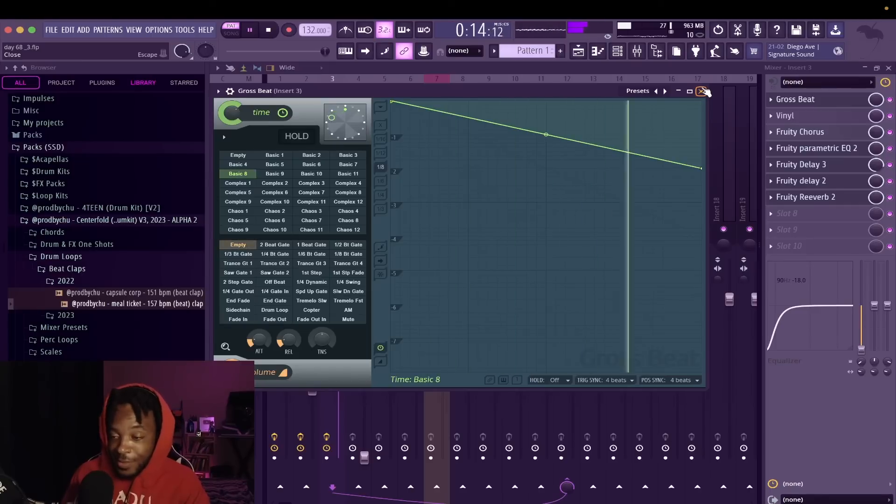
{"action": "left_click", "coordinate": [702, 91]}
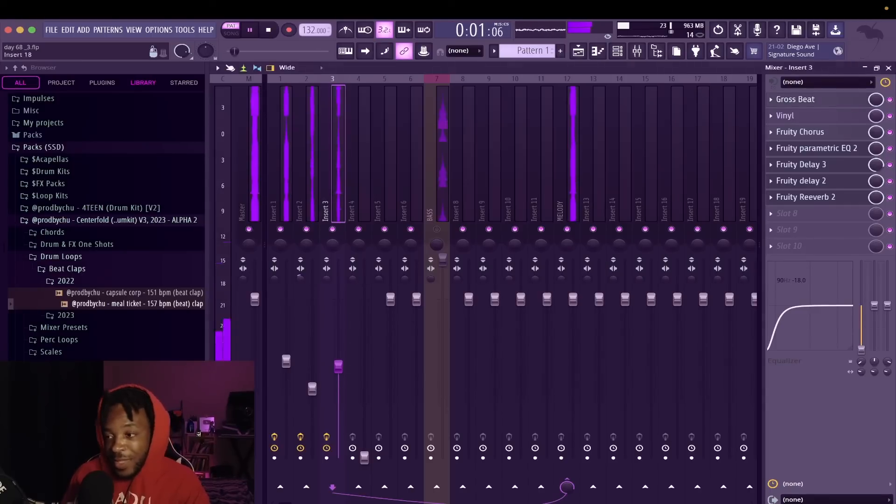
Place two consecutive Pattern 1 clips on playlist Track 1, starting at bars 1 and 9, and return to the mixer
{"action": "left_click", "coordinate": [889, 68]}
{"action": "key", "text": "F12"}
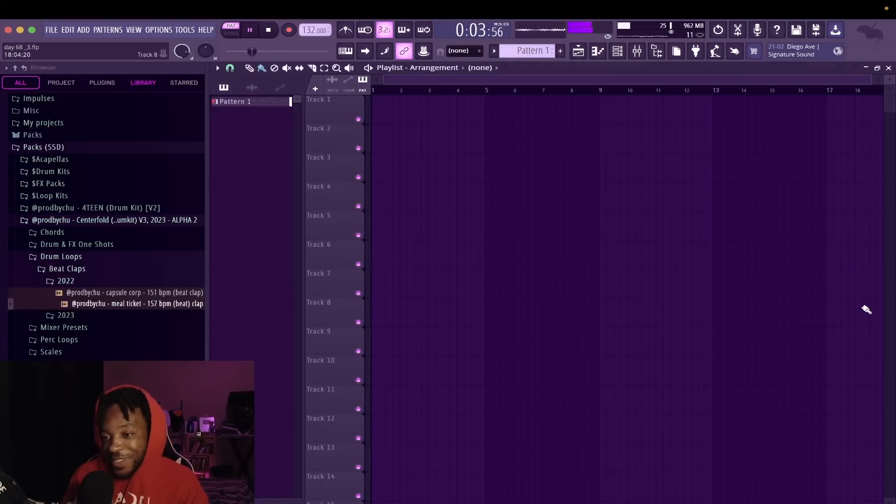
{"action": "left_click", "coordinate": [272, 105]}
{"action": "left_click", "coordinate": [393, 117]}
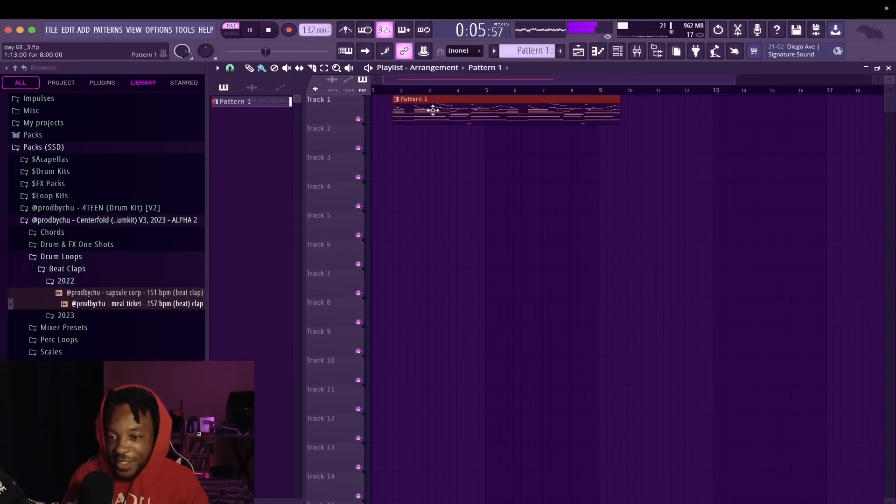
{"action": "left_click_drag", "start_coordinate": [434, 112], "coordinate": [409, 112]}
{"action": "left_click", "coordinate": [664, 110]}
{"action": "left_click_drag", "start_coordinate": [666, 112], "coordinate": [633, 109]}
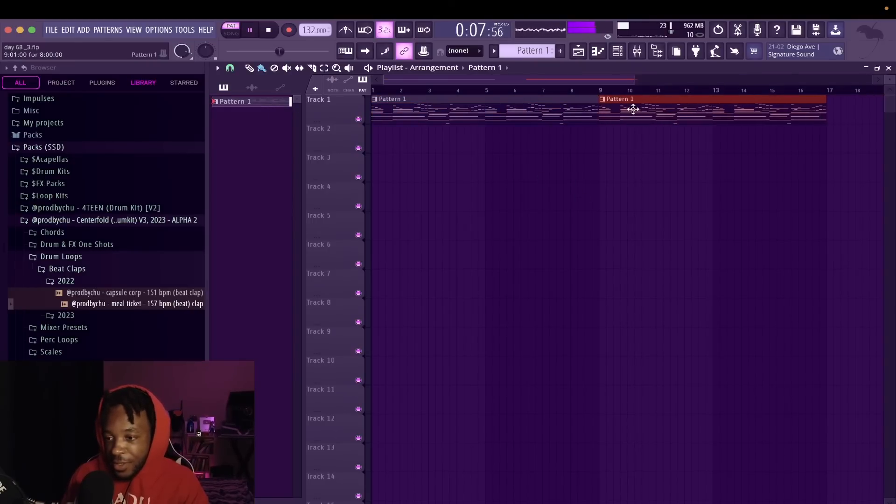
{"action": "left_click", "coordinate": [638, 50]}
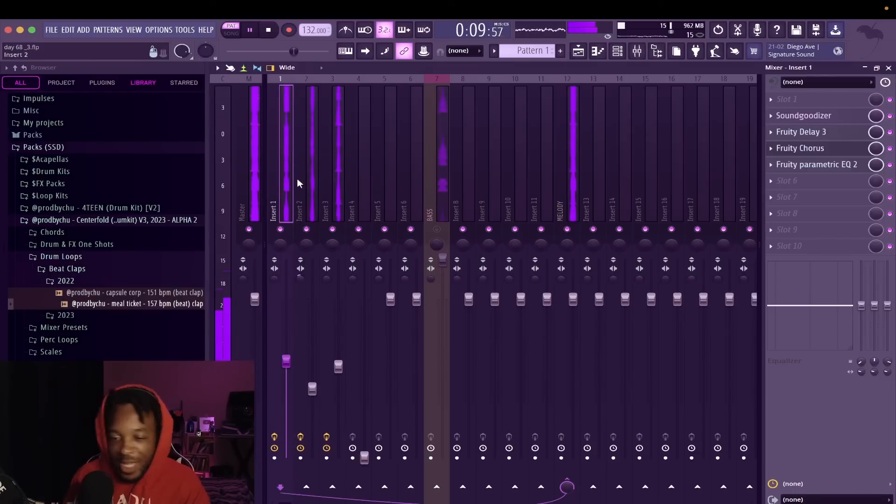
Create a playlist automation clip for the mix level of Gross Beat on Insert 3 and switch playback to song mode
{"action": "left_click", "coordinate": [309, 170]}
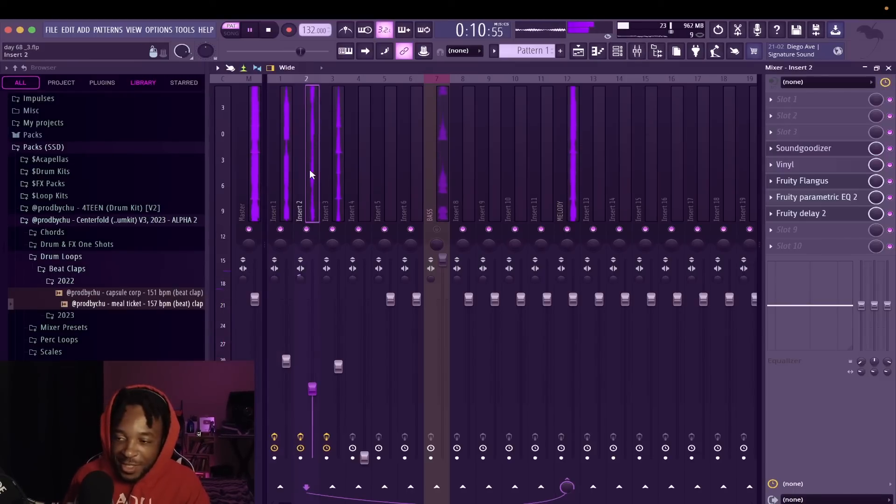
{"action": "left_click", "coordinate": [334, 179]}
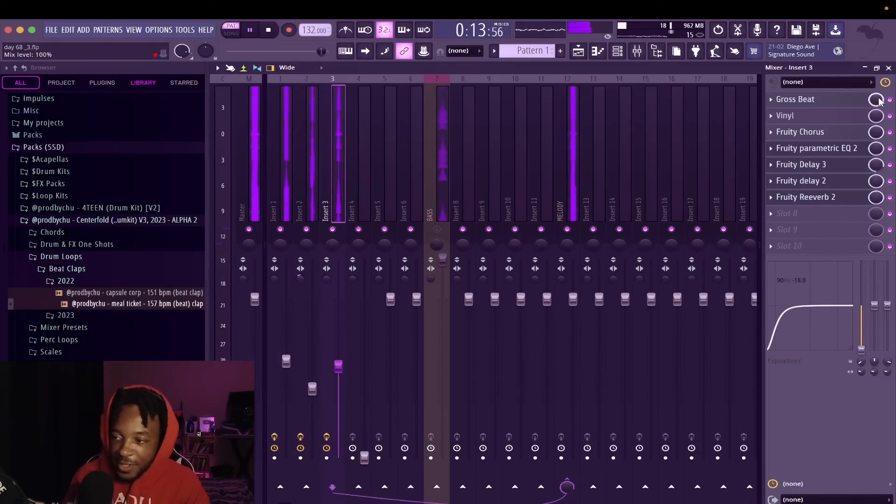
{"action": "left_click", "coordinate": [889, 68]}
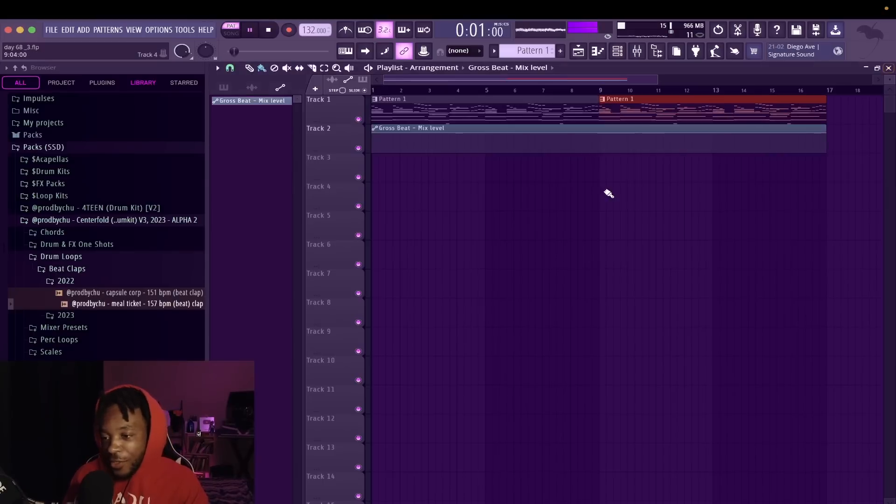
{"action": "key", "text": "l"}
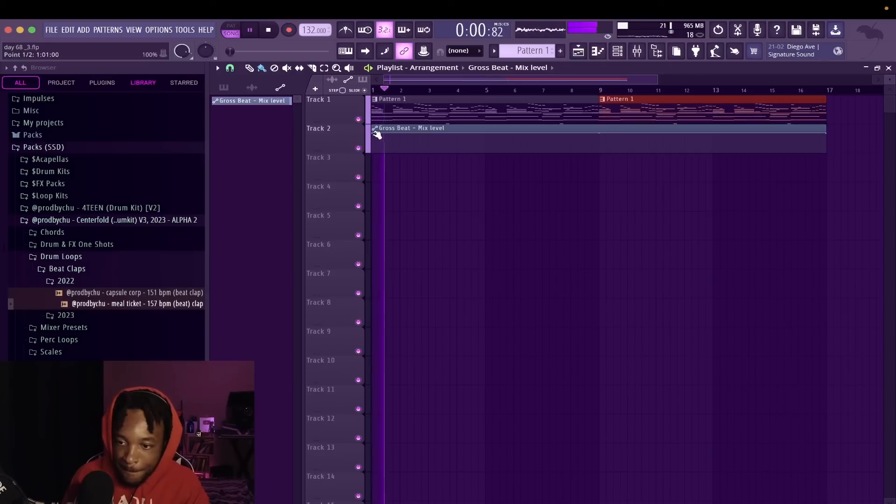
Shape the Track 2 Gross Beat automation to stay at 0% until bar 8, curve up to 100% at bar 9, and curve down to 0% at bar 17
{"action": "left_click_drag", "start_coordinate": [376, 133], "coordinate": [373, 177]}
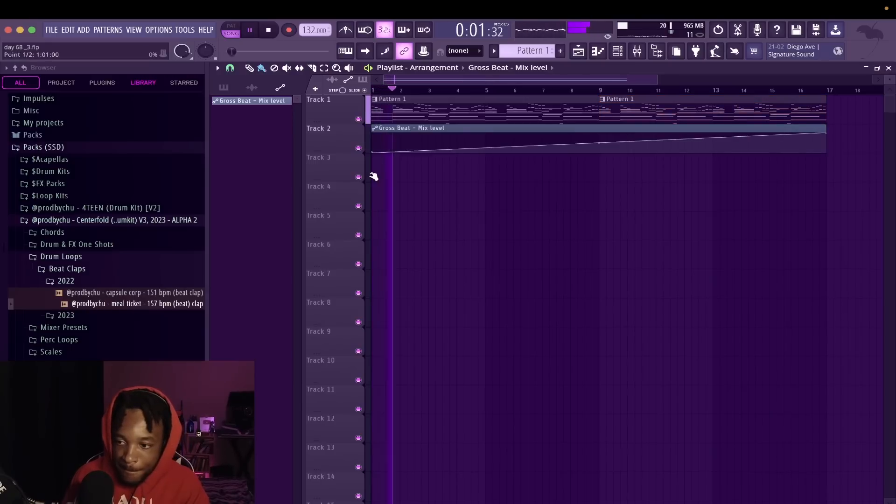
{"action": "right_click", "coordinate": [572, 152]}
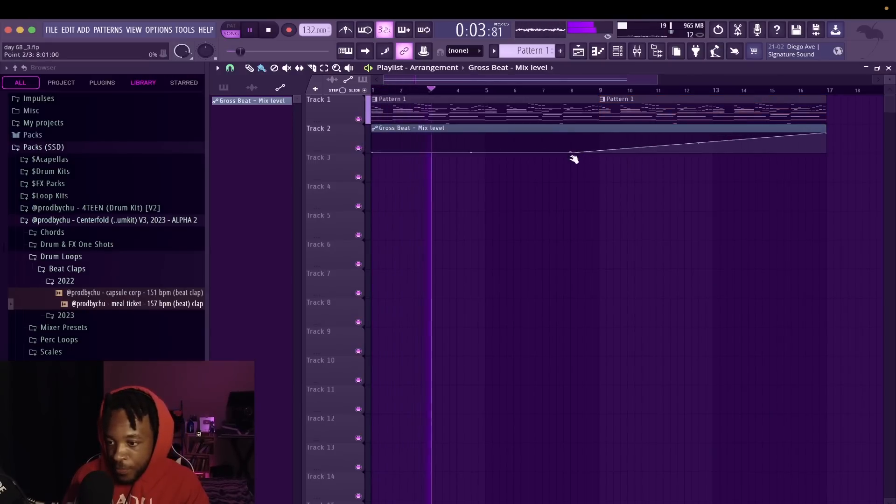
{"action": "right_click", "coordinate": [598, 136]}
{"action": "left_click_drag", "start_coordinate": [586, 142], "coordinate": [589, 150]}
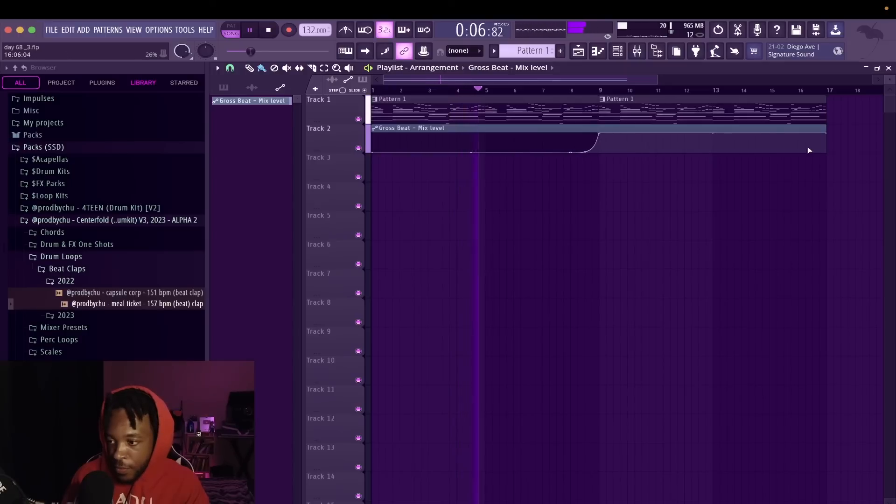
{"action": "right_click", "coordinate": [799, 136]}
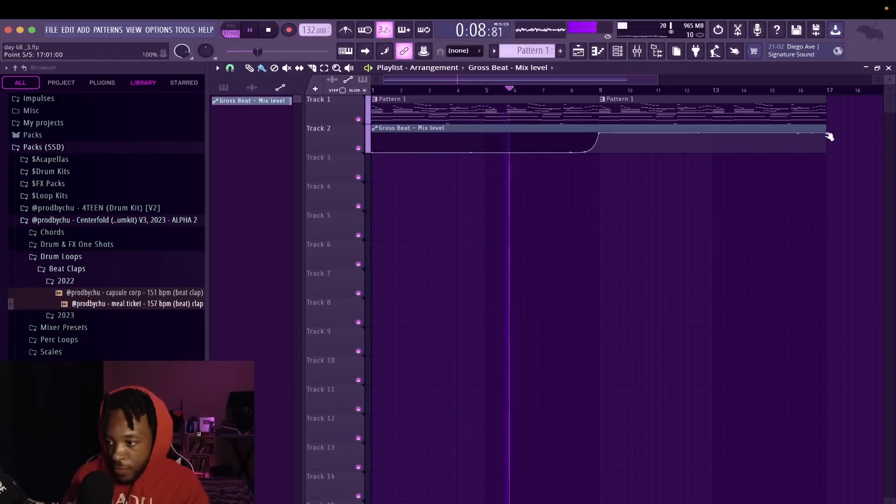
{"action": "left_click_drag", "start_coordinate": [826, 134], "coordinate": [828, 173]}
{"action": "left_click_drag", "start_coordinate": [813, 143], "coordinate": [813, 131]}
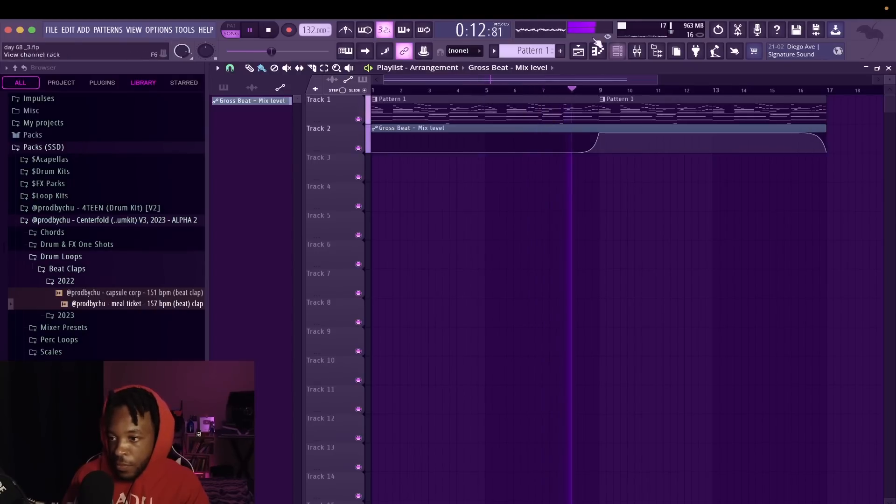
Load Gross Beat in Insert 1's first slot, apply the Basic 8 time preset and remove its corner point so the slope starts at the beginning
{"action": "left_click", "coordinate": [640, 51]}
{"action": "left_click", "coordinate": [290, 181]}
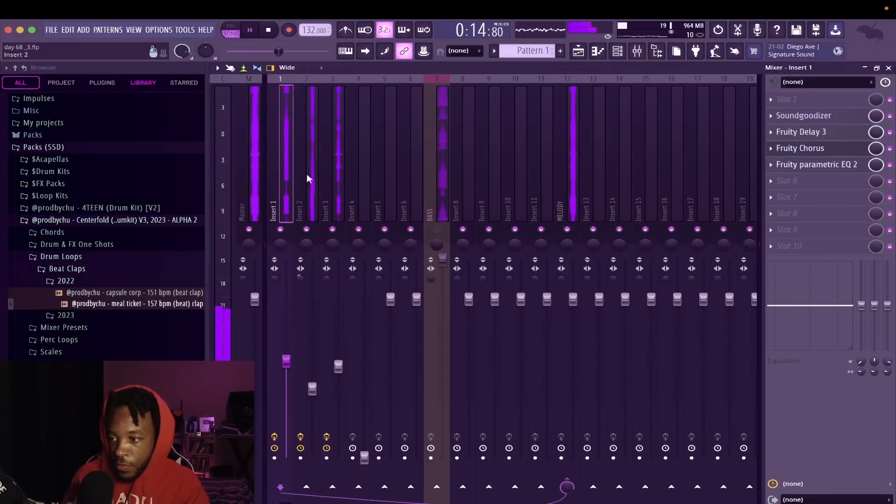
{"action": "left_click", "coordinate": [796, 99]}
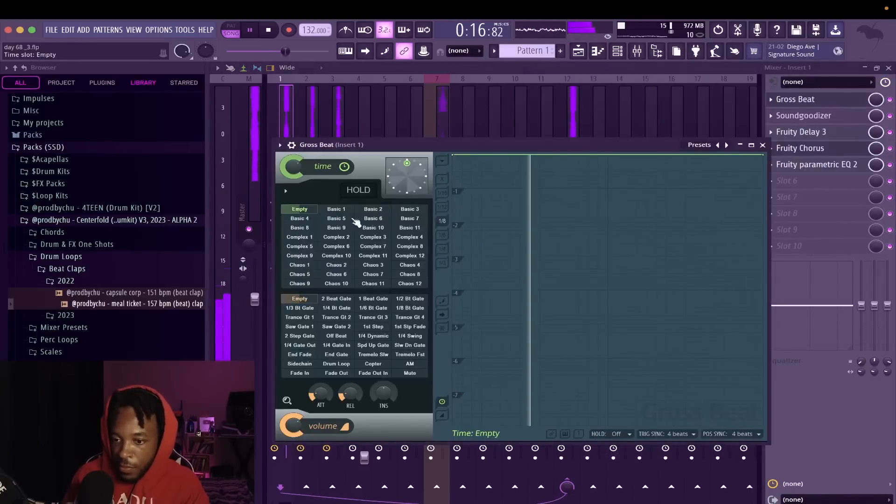
{"action": "left_click", "coordinate": [303, 228]}
{"action": "left_click_drag", "start_coordinate": [685, 155], "coordinate": [454, 155]}
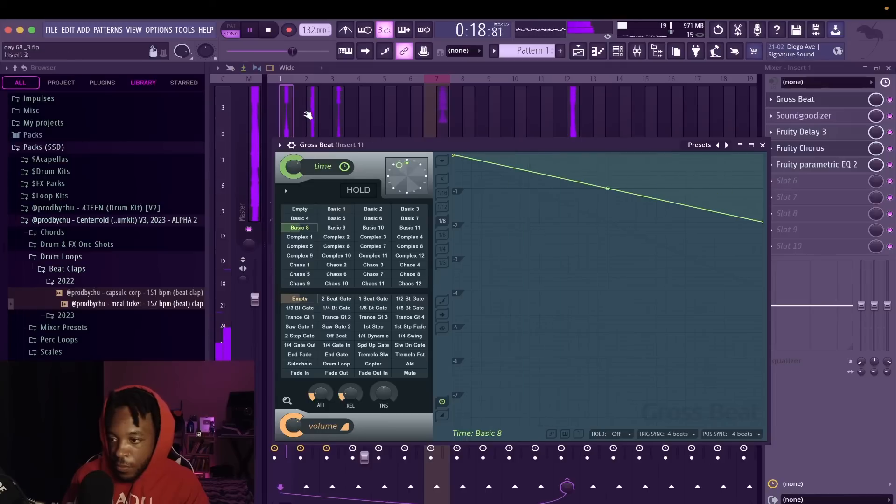
Create an automation clip for the mix level of Gross Beat on Insert 1
{"action": "right_click", "coordinate": [874, 99]}
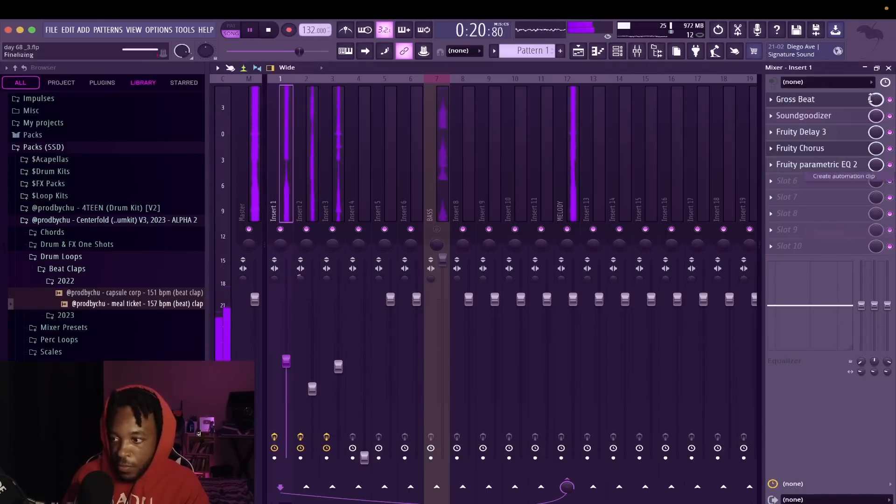
{"action": "left_click", "coordinate": [845, 179]}
{"action": "left_click", "coordinate": [845, 262]}
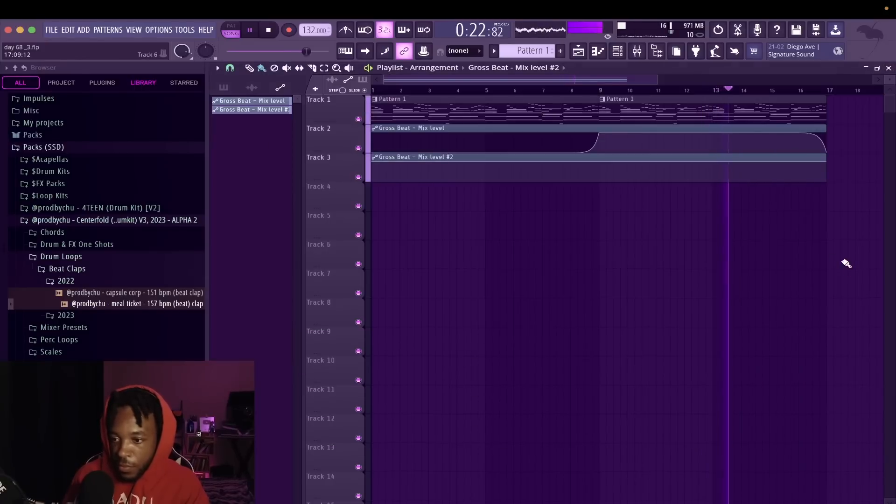
Shape the Track 3 automation to hold 0% until bar 8, curve up to 100% at bar 9 and curve down to 0% at bar 17
{"action": "left_click_drag", "start_coordinate": [372, 162], "coordinate": [372, 182]}
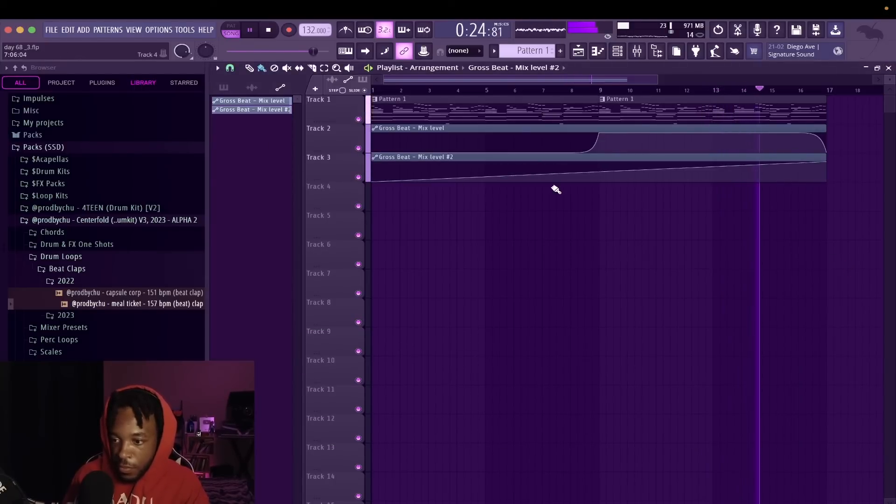
{"action": "right_click", "coordinate": [570, 181]}
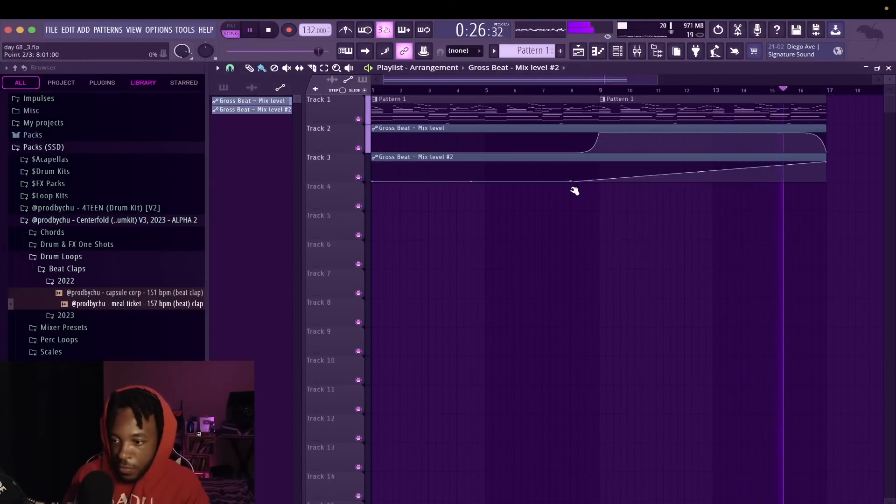
{"action": "right_click", "coordinate": [599, 166]}
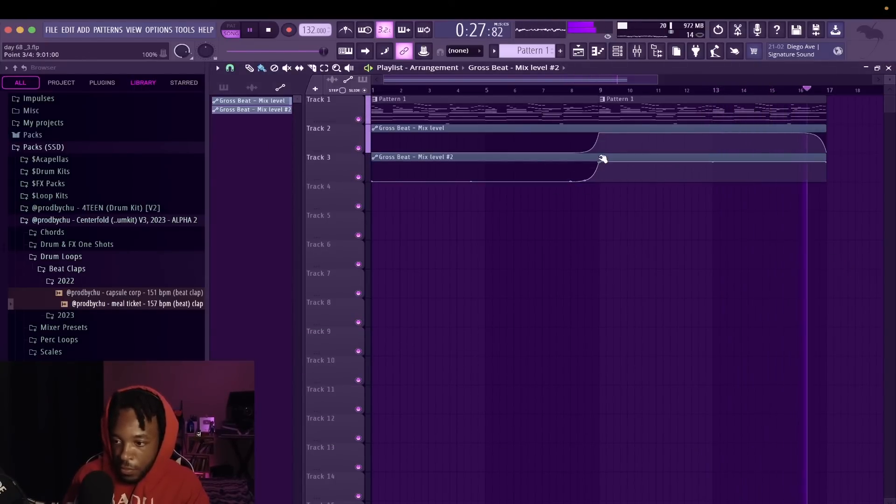
{"action": "right_click", "coordinate": [800, 163]}
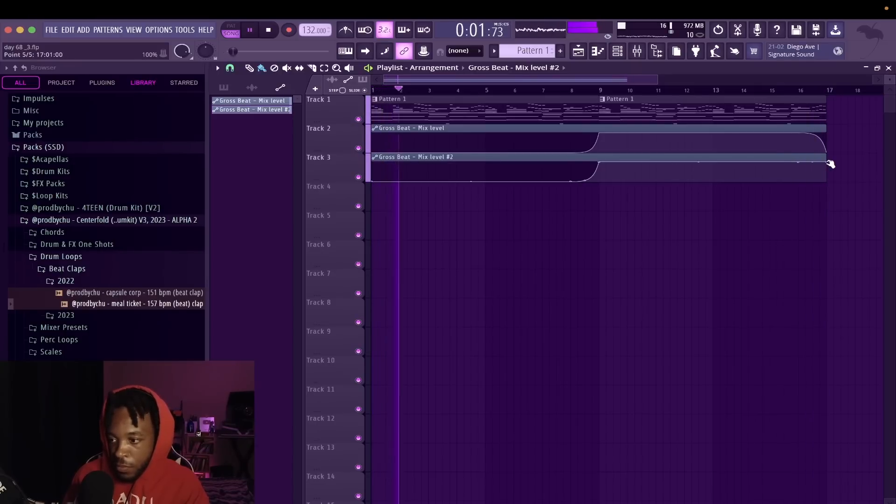
{"action": "mouse_move", "coordinate": [826, 162]}
{"action": "left_mouse_down"}
{"action": "mouse_move", "coordinate": [826, 182]}
{"action": "mouse_move", "coordinate": [814, 161]}
{"action": "left_mouse_up"}
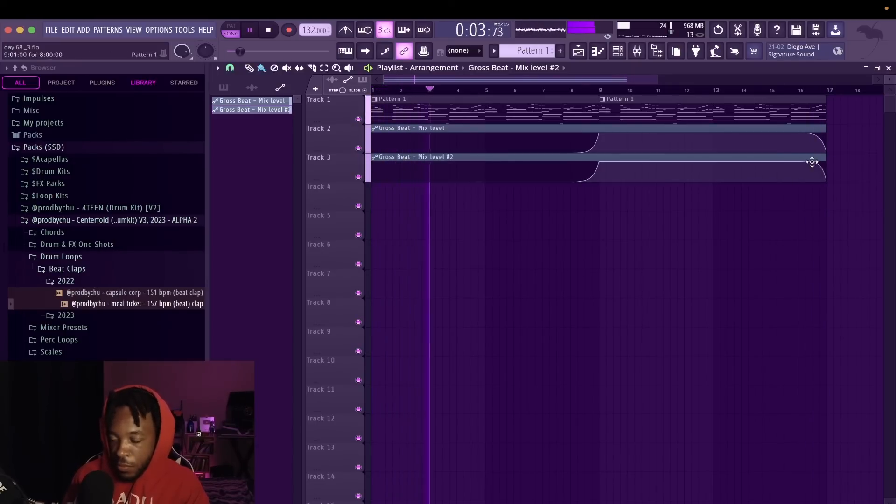
{"action": "double_click", "coordinate": [614, 106]}
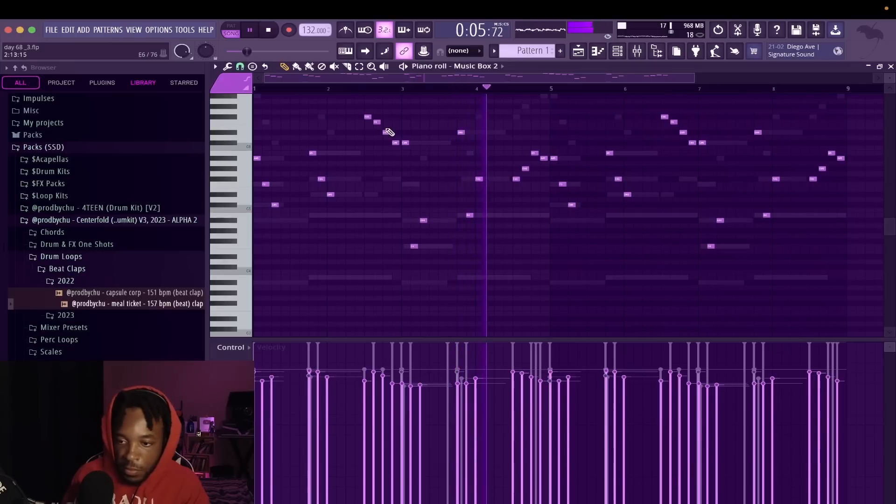
{"action": "left_click", "coordinate": [487, 67]}
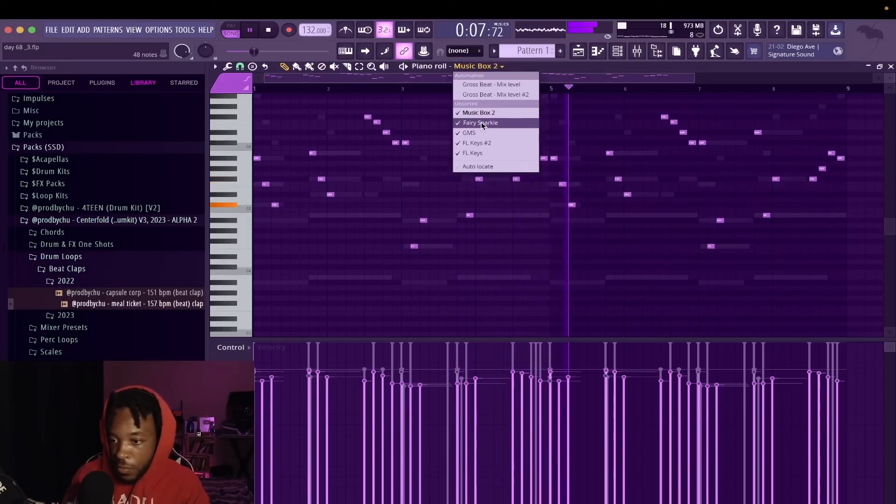
{"action": "left_click", "coordinate": [891, 67]}
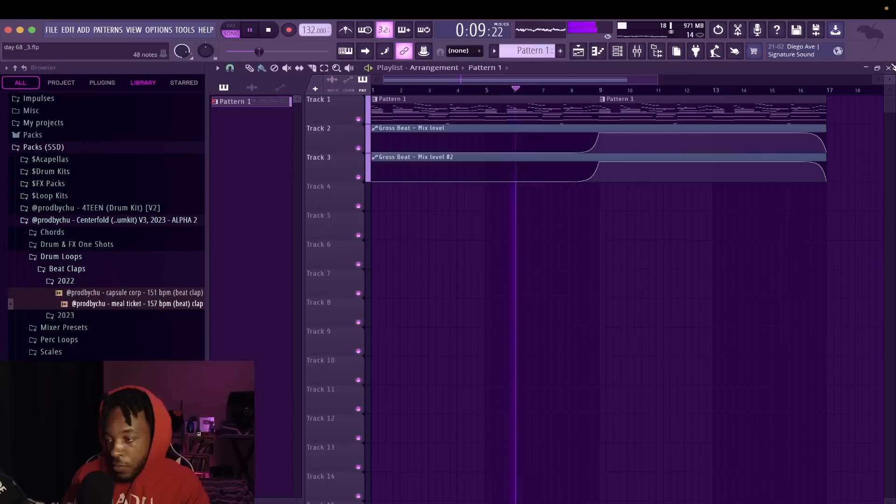
Make the bar 9 clip on Track 1 a unique pattern and view its Fairy Sparkle notes in the piano roll
{"action": "right_click", "coordinate": [602, 99]}
{"action": "left_click", "coordinate": [627, 167]}
{"action": "double_click", "coordinate": [635, 112]}
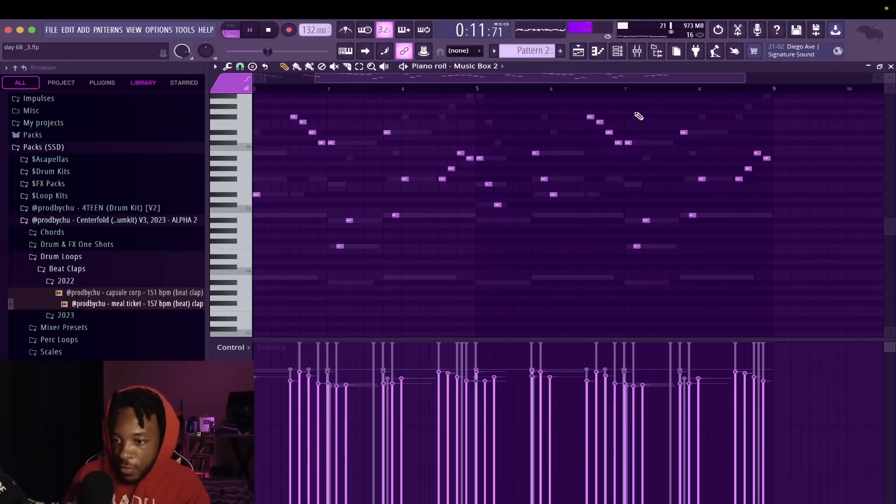
{"action": "left_click", "coordinate": [476, 66]}
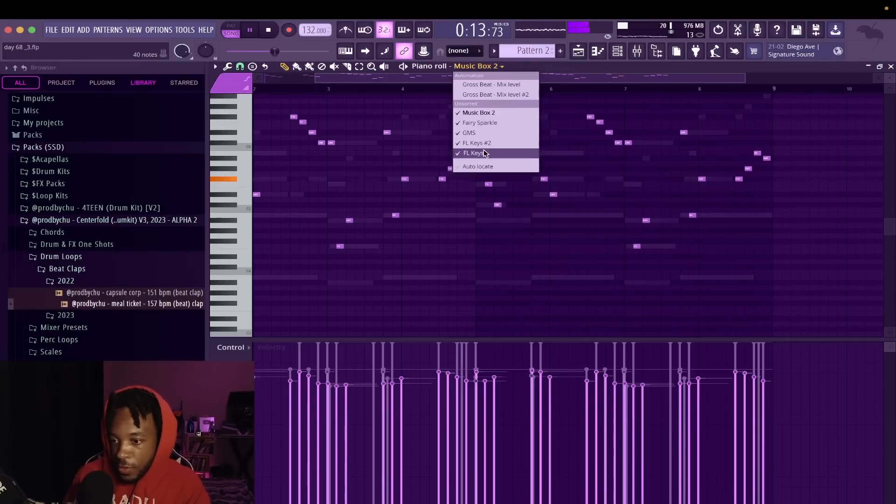
{"action": "left_click", "coordinate": [485, 122]}
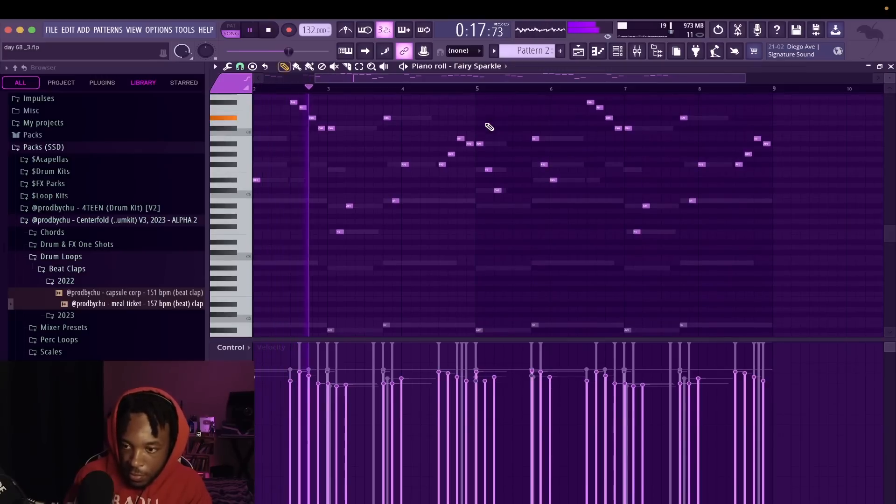
{"action": "left_click", "coordinate": [891, 66]}
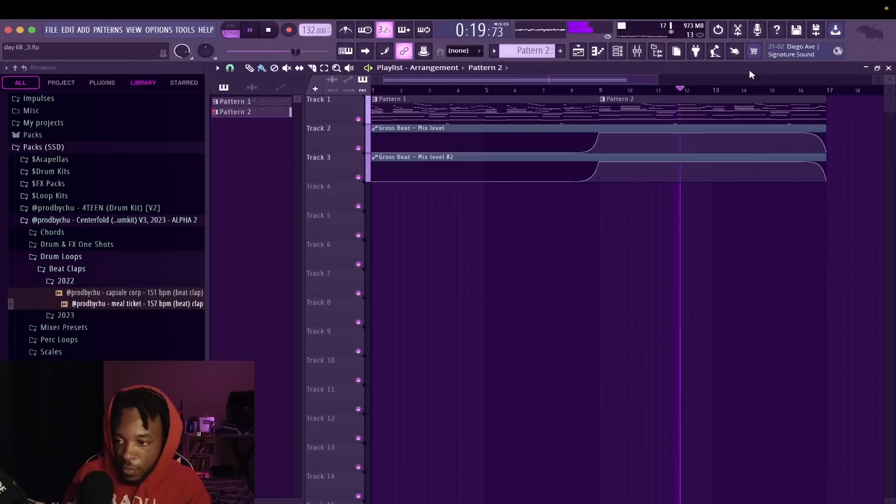
Load Neutron 4 in the third effect slot of the MELODY mixer track
{"action": "left_click", "coordinate": [637, 51]}
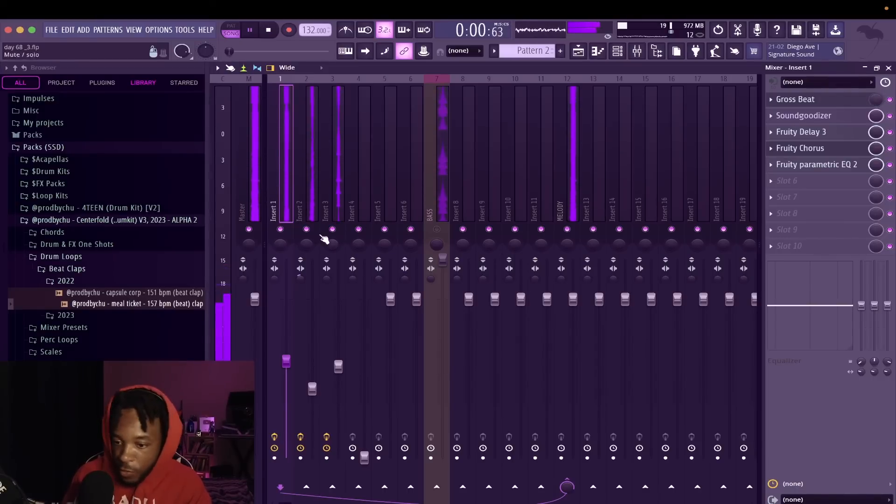
{"action": "right_click", "coordinate": [569, 207]}
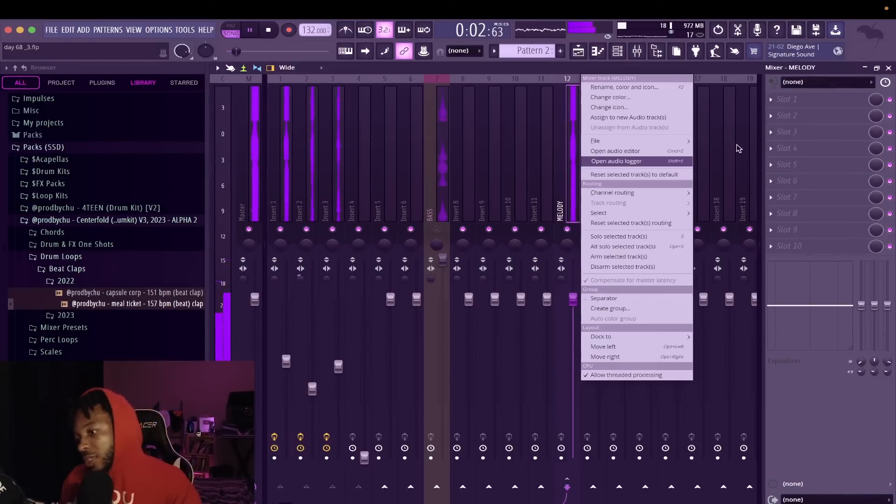
{"action": "left_click", "coordinate": [776, 134]}
{"action": "left_click", "coordinate": [775, 134]}
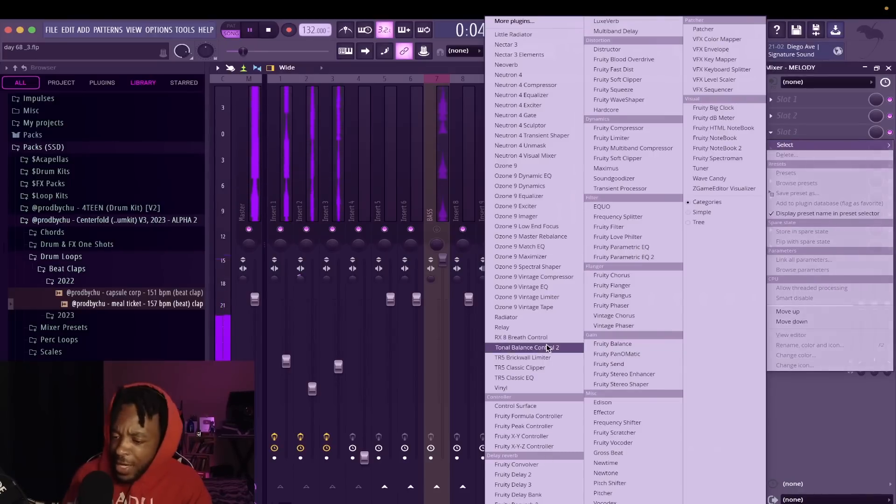
{"action": "left_click", "coordinate": [549, 79]}
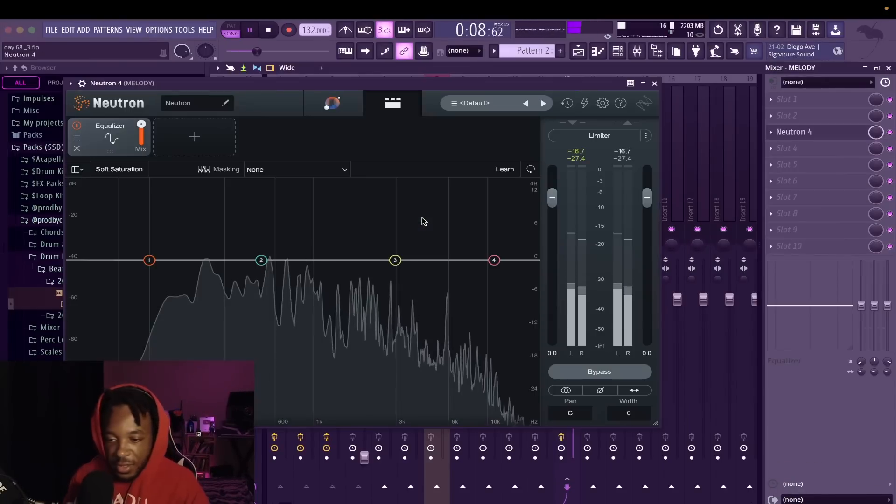
Apply Neutron's Bright Sustained Pads synth preset and lower its high shelf, band 11, to about 2.1 dB at 2098 Hz
{"action": "left_click", "coordinate": [467, 104]}
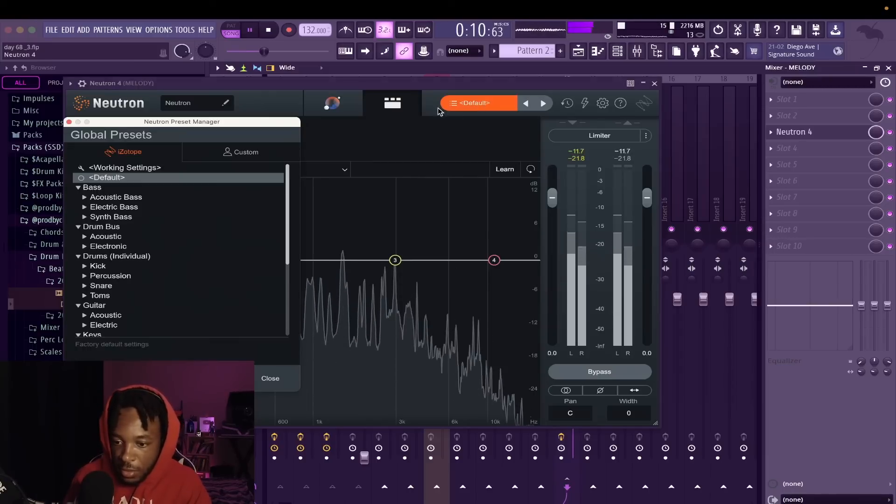
{"action": "scroll", "coordinate": [111, 324], "scroll_direction": "down", "scroll_amount": 3}
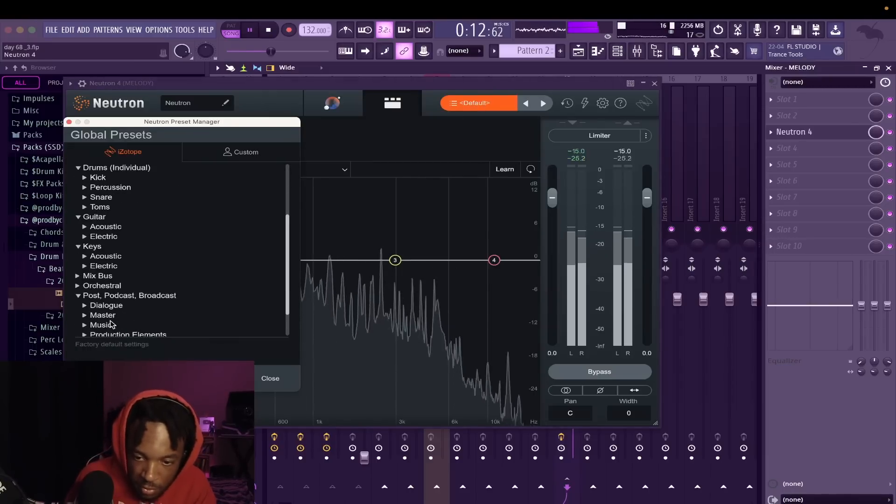
{"action": "scroll", "coordinate": [111, 324], "scroll_direction": "down", "scroll_amount": 2}
{"action": "left_click", "coordinate": [79, 316]}
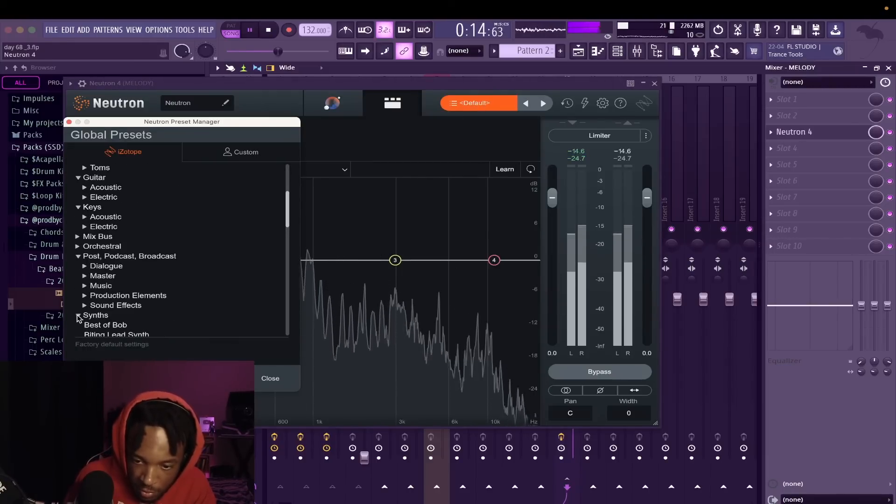
{"action": "scroll", "coordinate": [78, 317], "scroll_direction": "down", "scroll_amount": 2}
{"action": "left_click", "coordinate": [121, 315]}
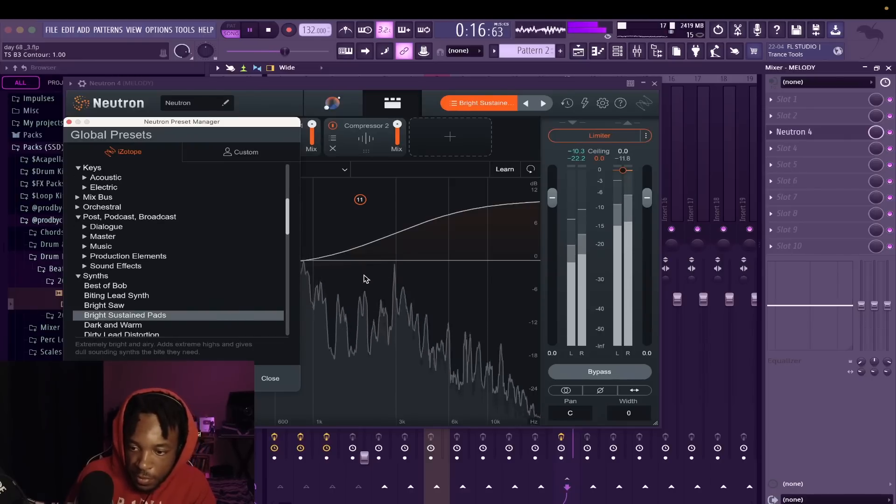
{"action": "left_click_drag", "start_coordinate": [359, 199], "coordinate": [371, 250]}
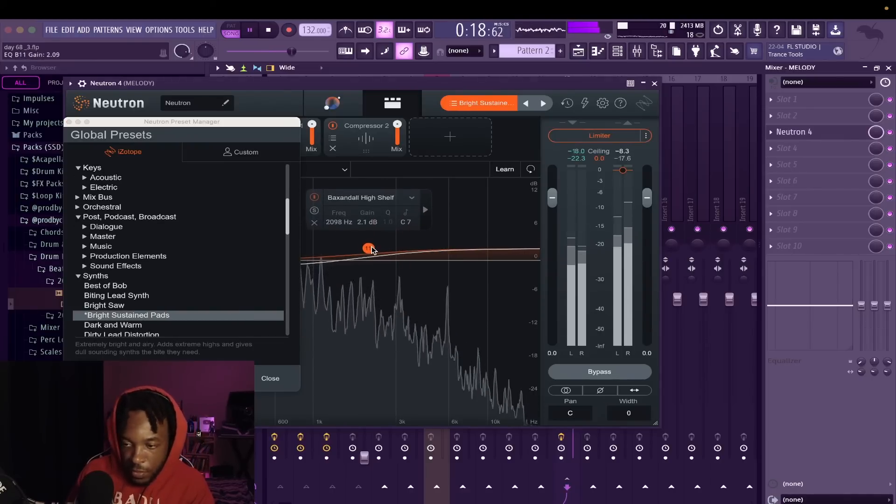
Close the Neutron 4 plugin and the mixer to return to the playlist, and save the project
{"action": "left_click", "coordinate": [655, 84]}
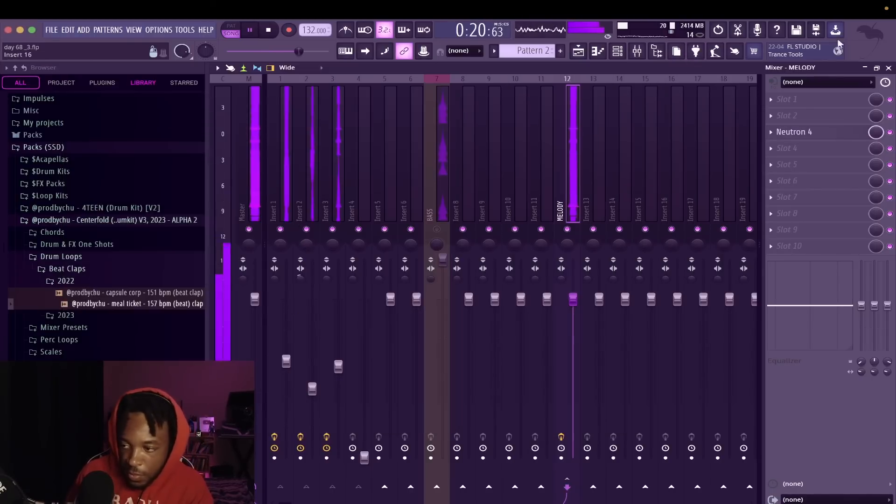
{"action": "left_click", "coordinate": [889, 68]}
{"action": "key", "text": "ctrl+s"}
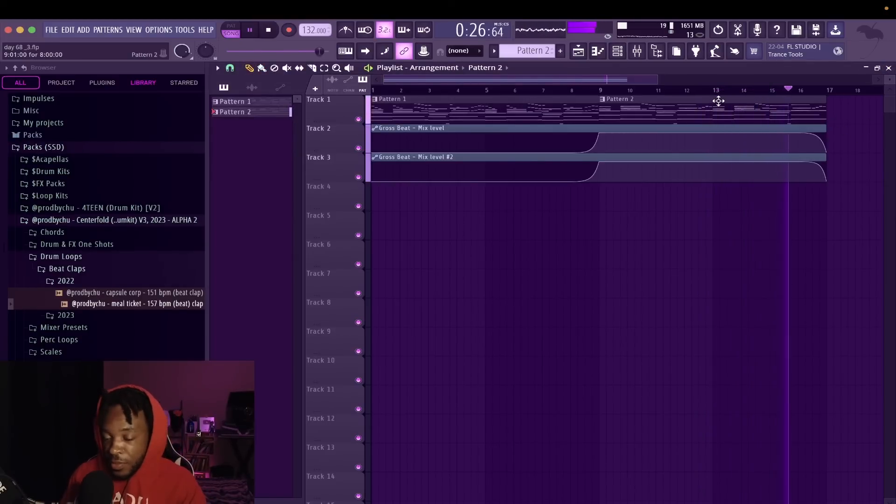
Listen to the arrangement of both patterns with their Gross Beat automation and stop playback
{"action": "scroll", "coordinate": [657, 92], "scroll_direction": "down", "scroll_amount": 2}
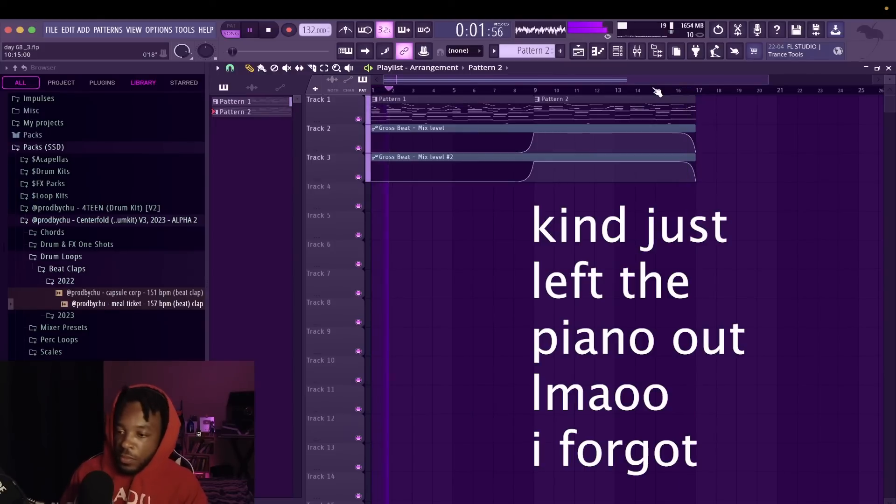
{"action": "key", "text": "space"}
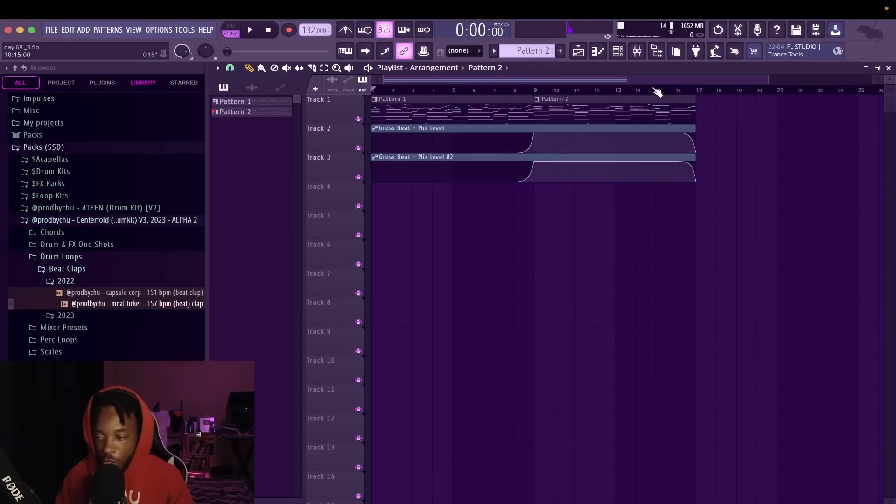
Mute the Master track in the mixer and switch to Streamlabs Desktop
{"action": "left_click", "coordinate": [637, 50]}
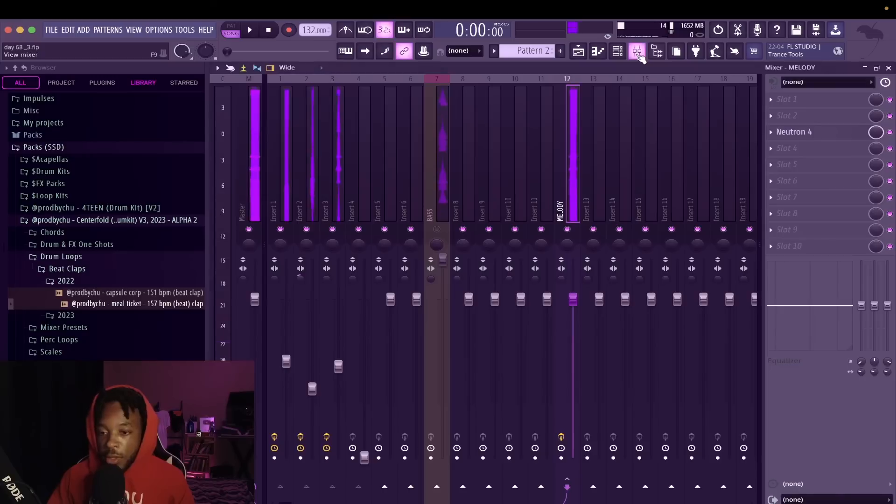
{"action": "left_click", "coordinate": [248, 229]}
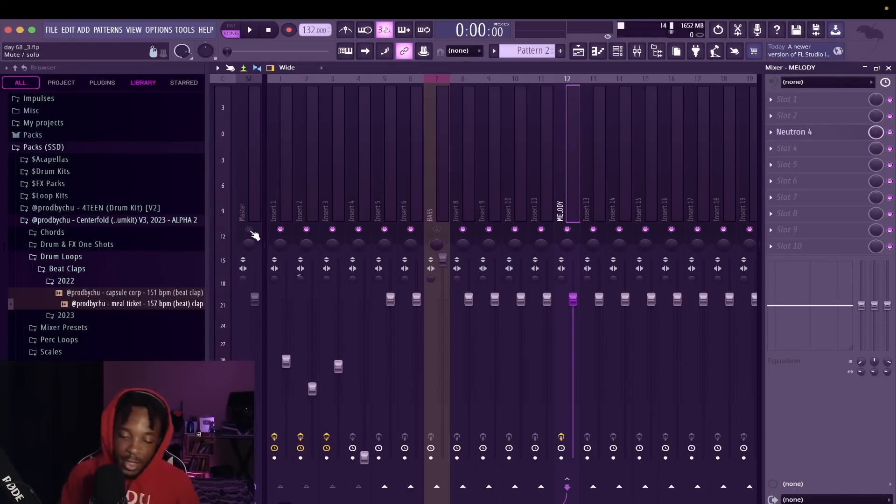
{"action": "key", "text": "ctrl+Left"}
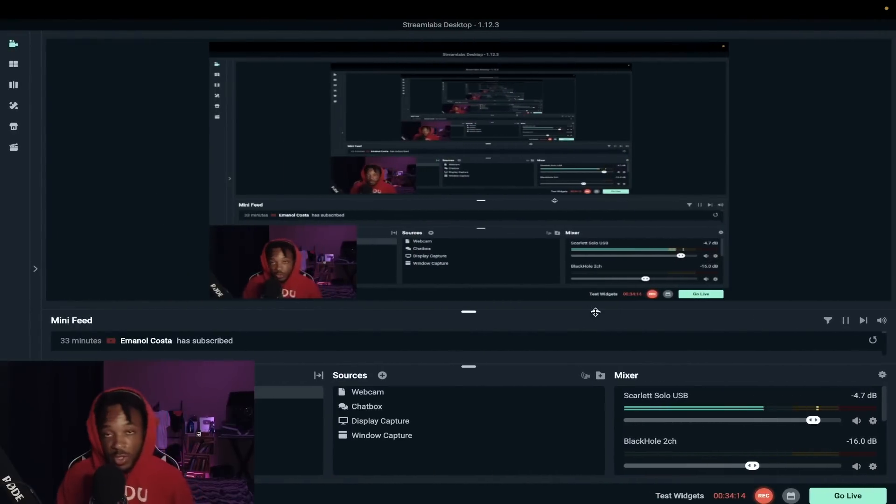